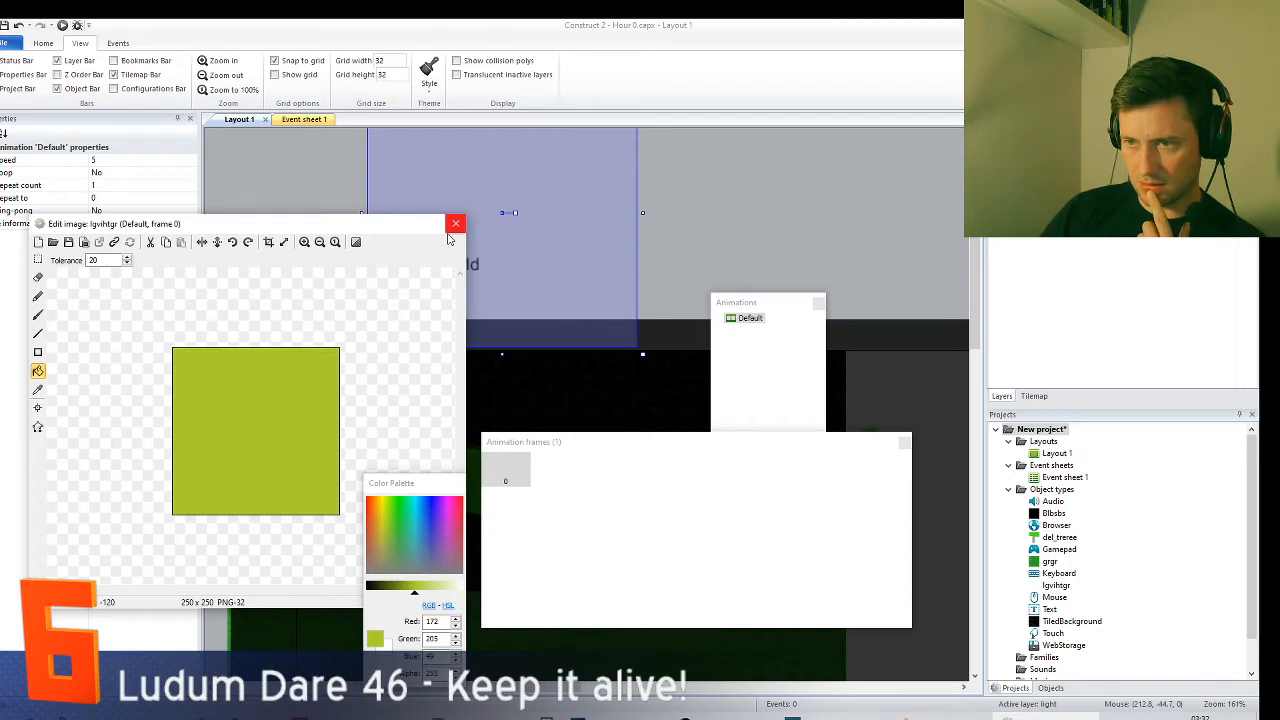
- Place the yellow-green lgvihtgr sprite over the trees and set the black Blbsbs sprite's opacity to 100
left_click(456, 223)
left_click_drag(576, 387, 557, 438)
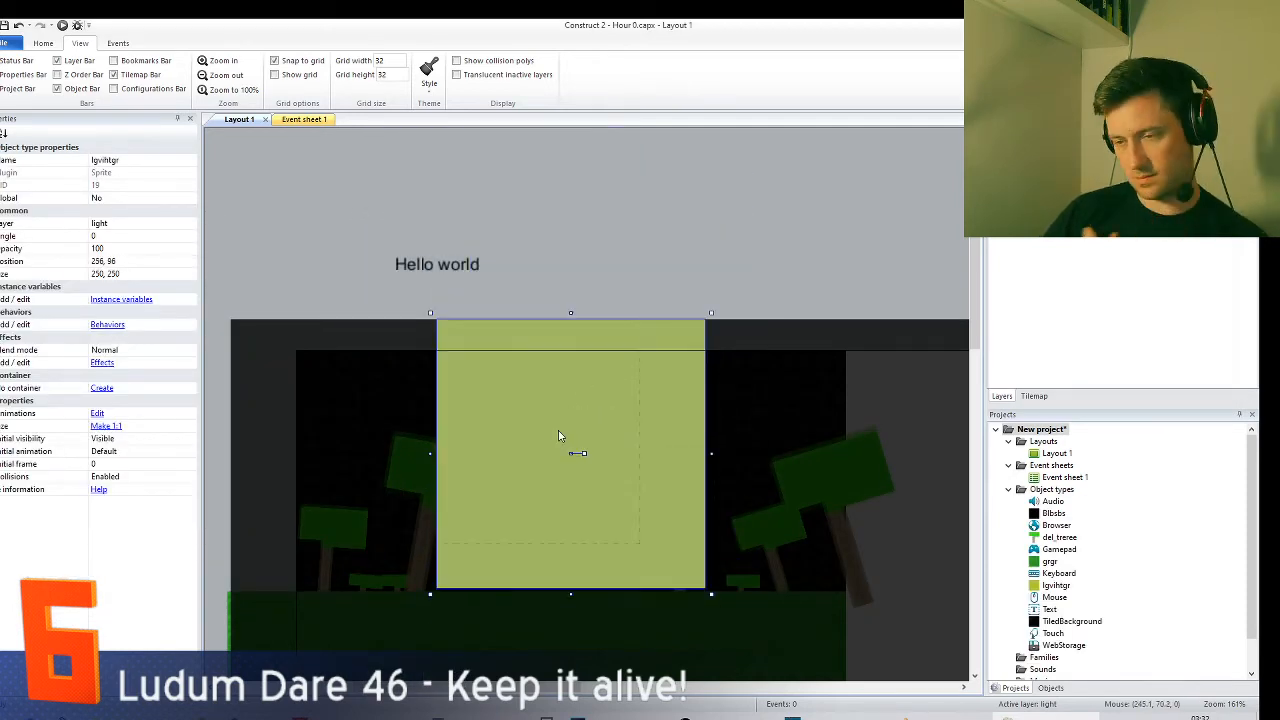
left_click(338, 377)
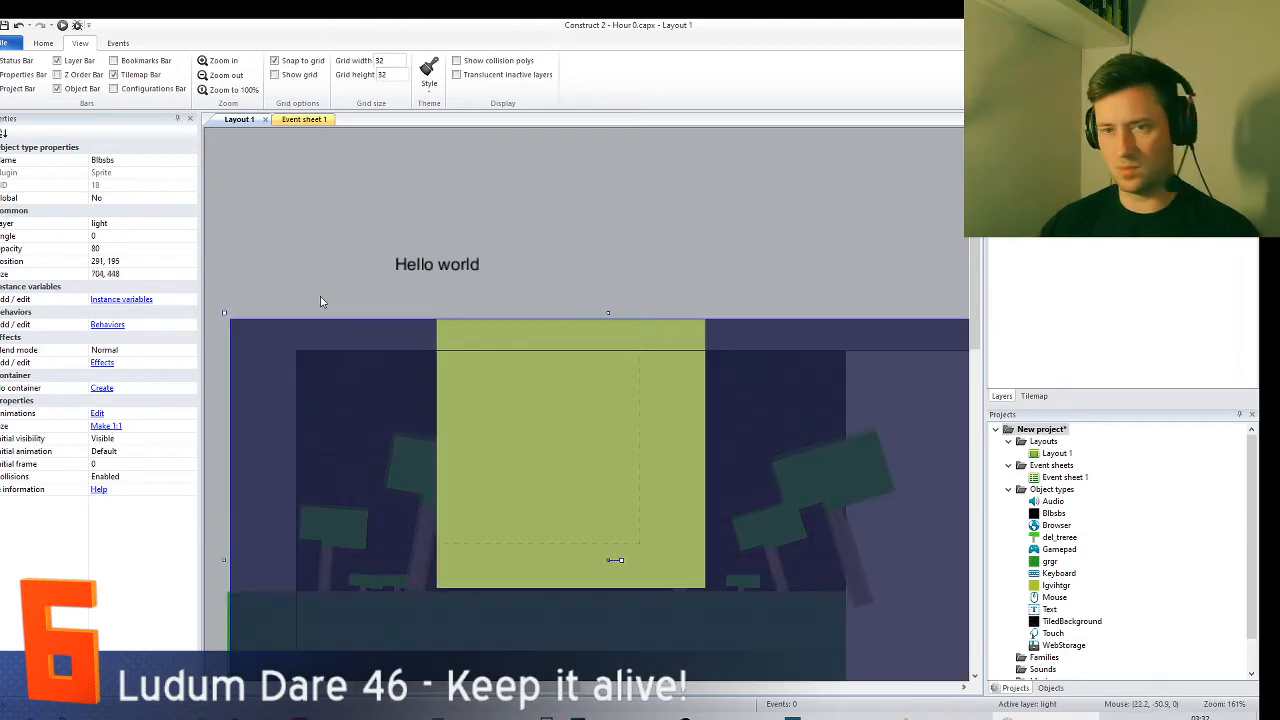
left_click(171, 248)
type("100")
key("Return")
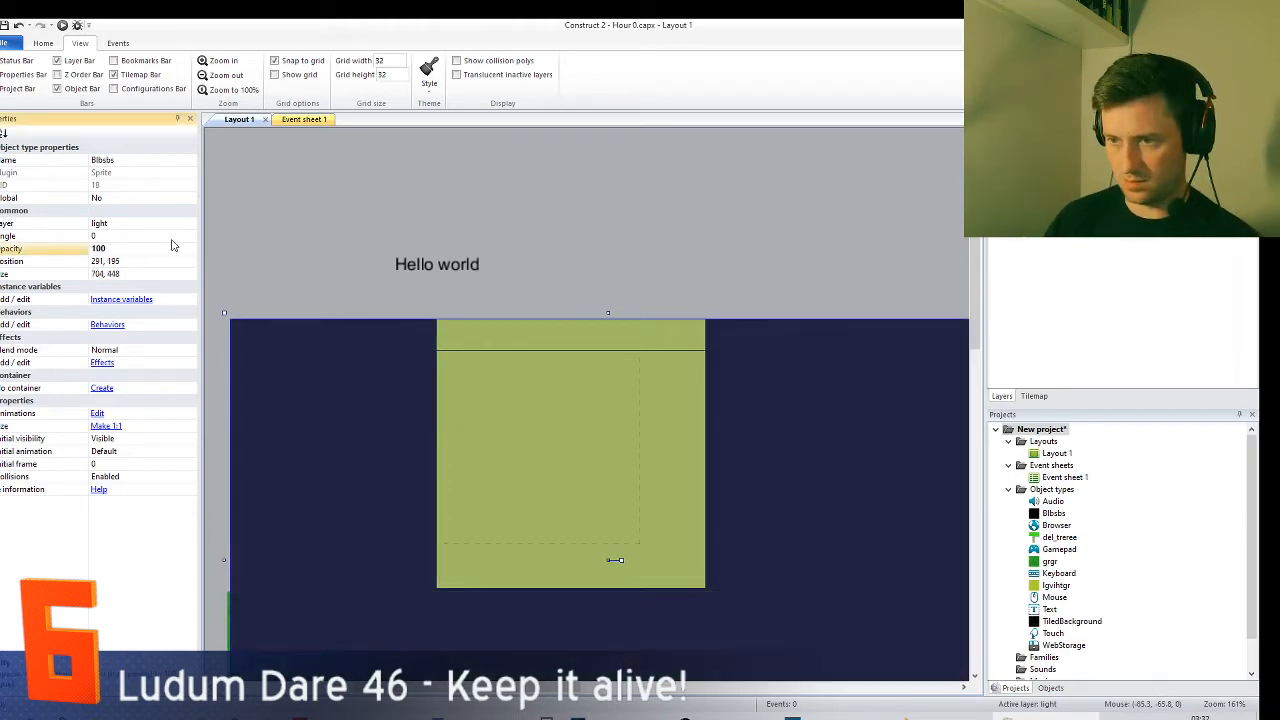
- Set the blend mode of the light layer to Additive
left_click(716, 272)
left_click(1045, 168)
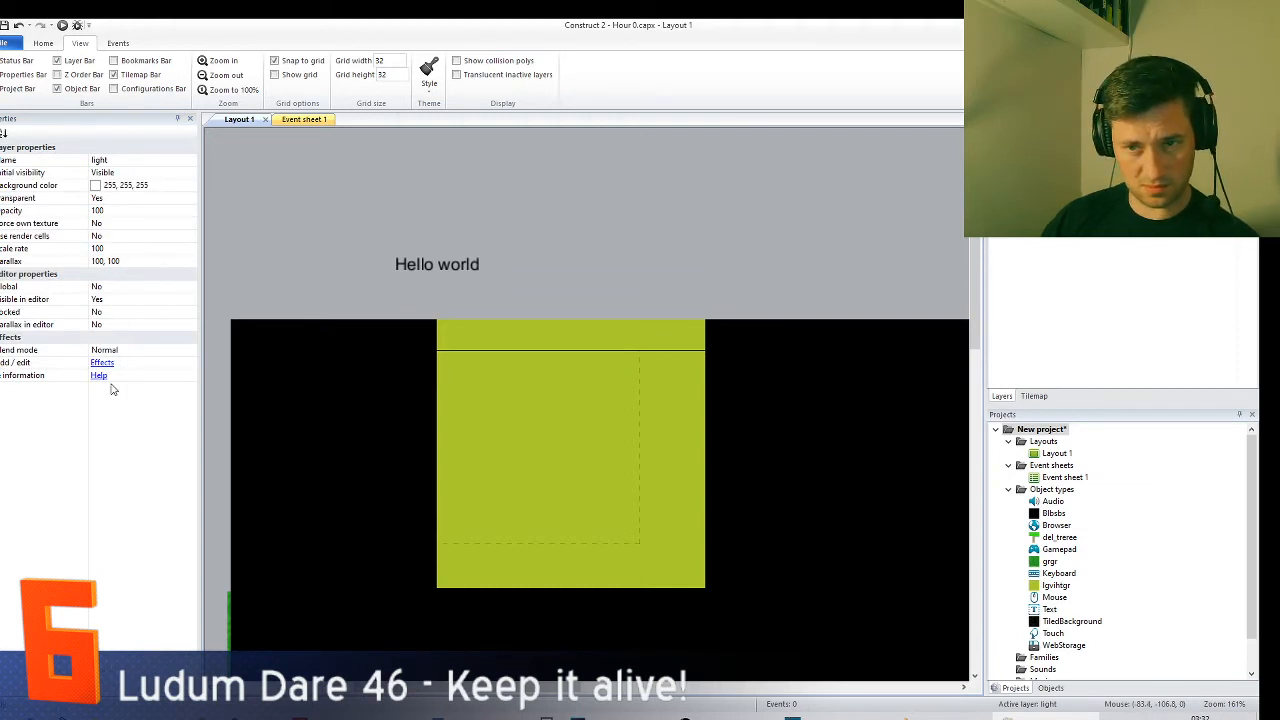
left_click(142, 350)
left_click(190, 349)
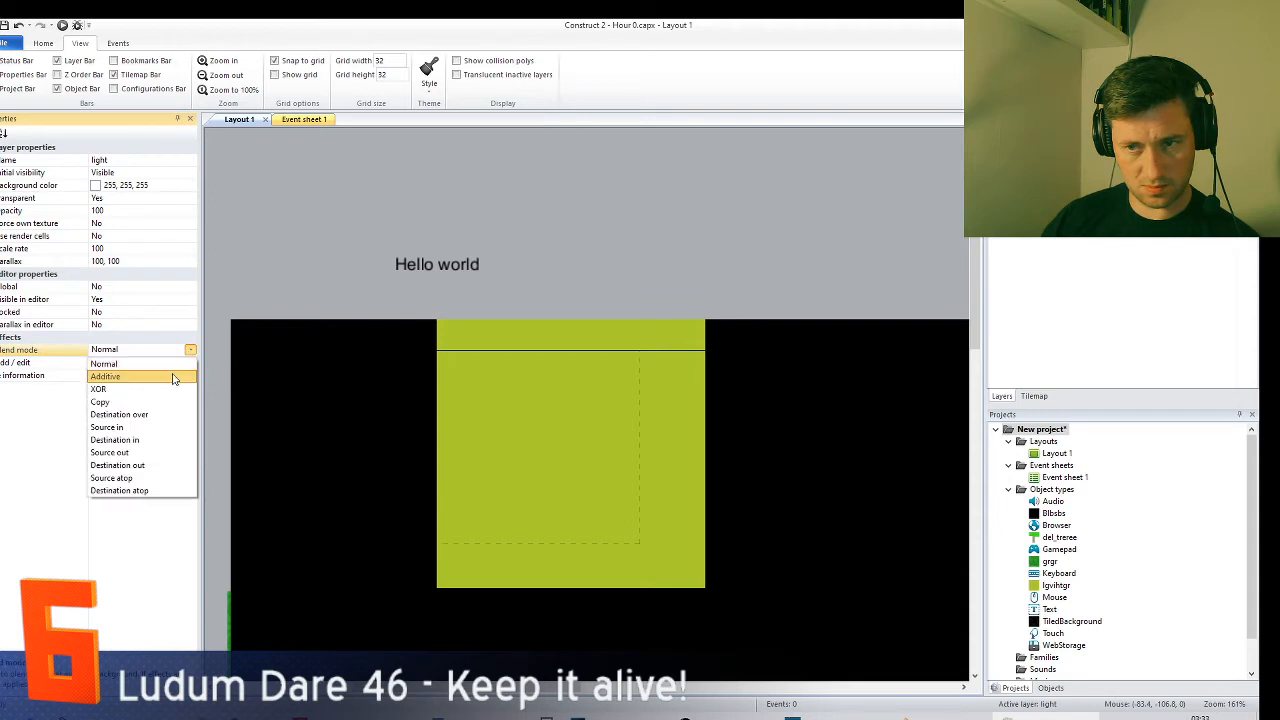
left_click(172, 377)
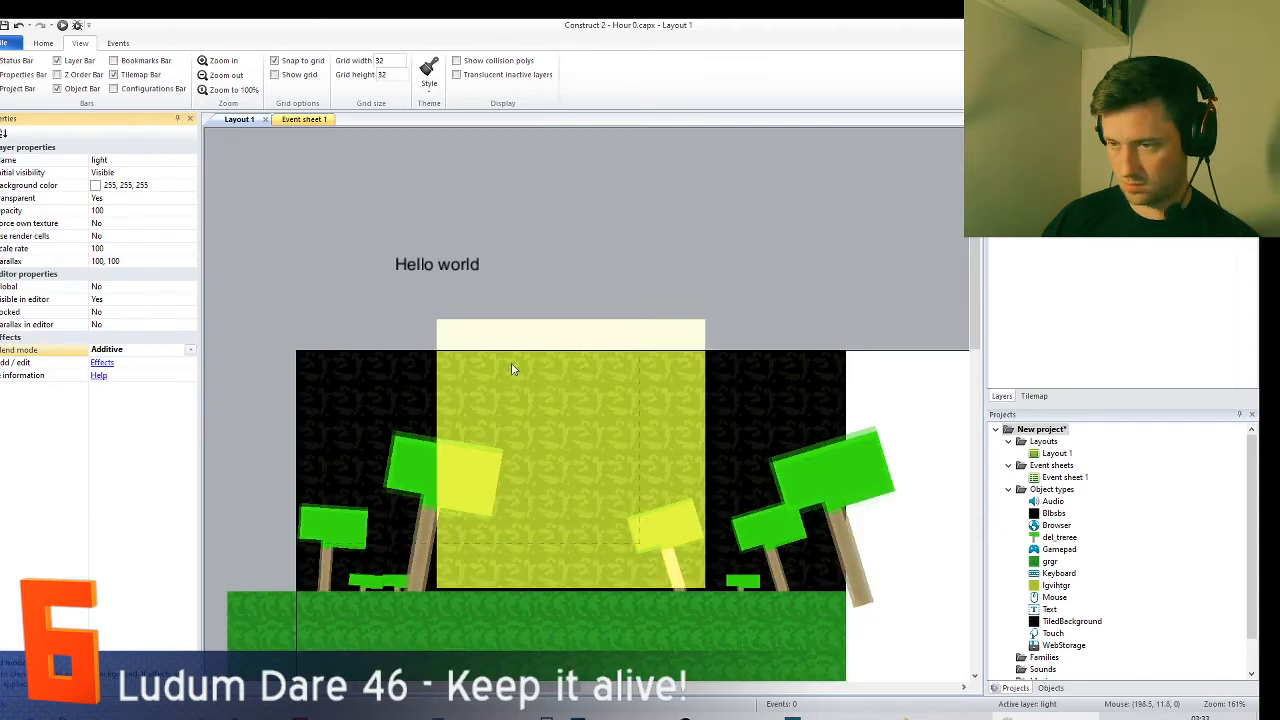
- Set the yellow-green sprite's blend mode to Destination in and shift it around the layout to test the effect
left_click_drag(613, 389, 560, 430)
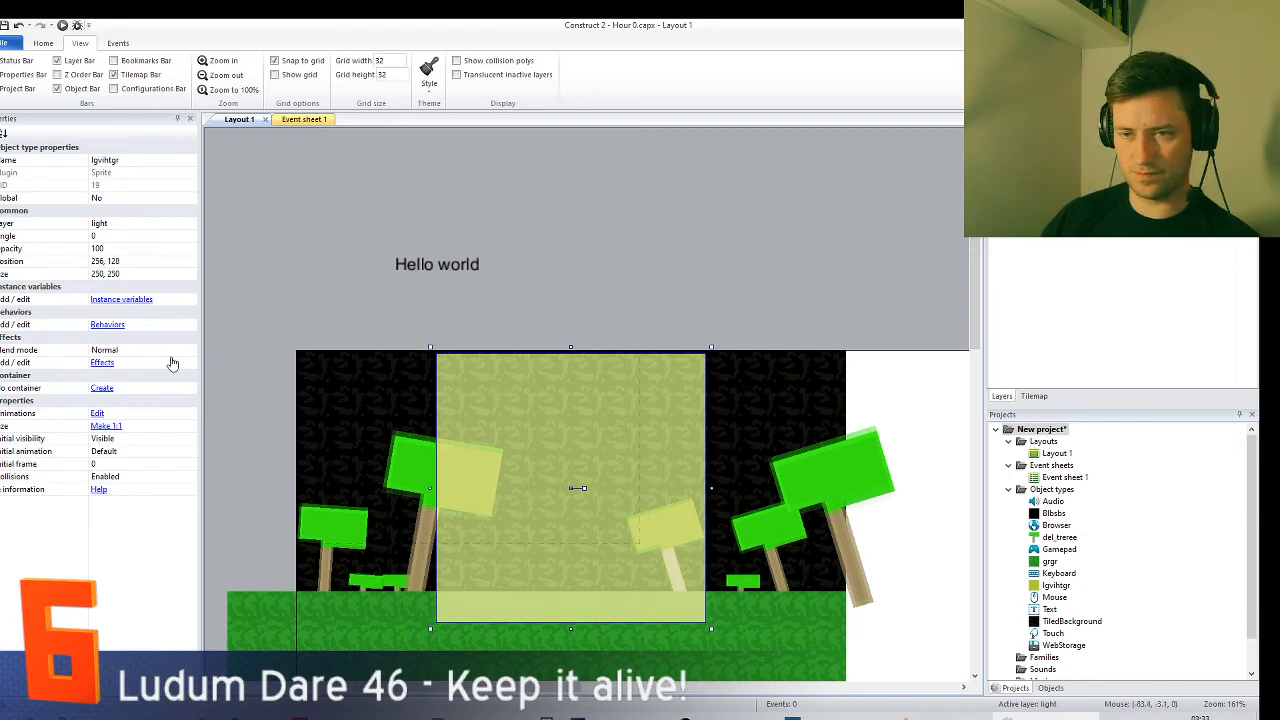
left_click(162, 350)
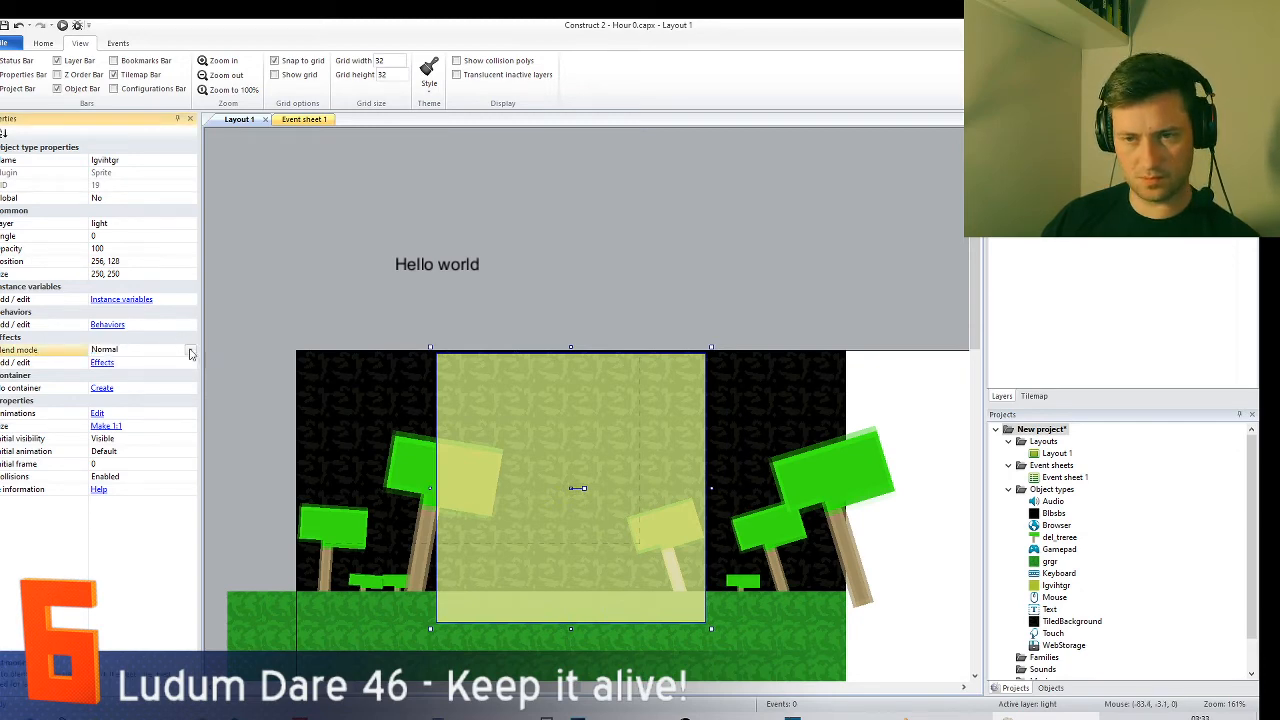
left_click(190, 352)
left_click(130, 432)
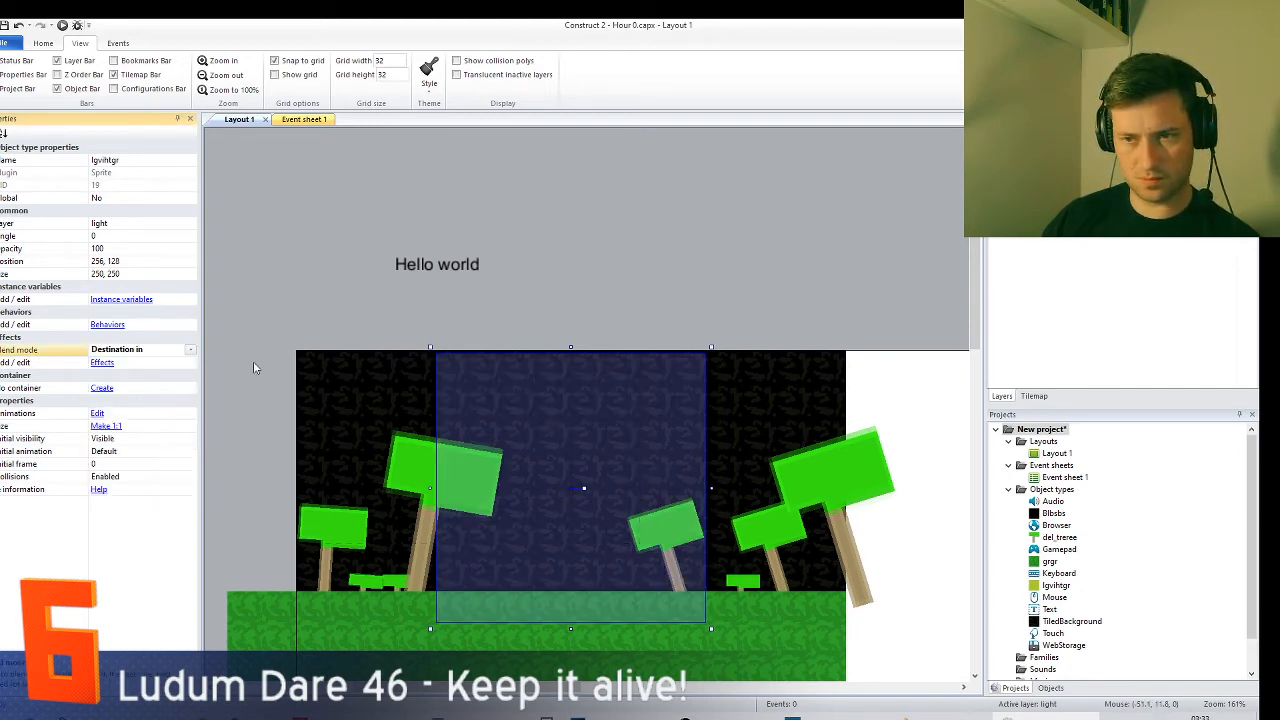
left_click_drag(576, 445, 689, 294)
- Try the Destination out blend mode on the lgvihtgr sprite and move the sprite to 320, 64
left_click(460, 393)
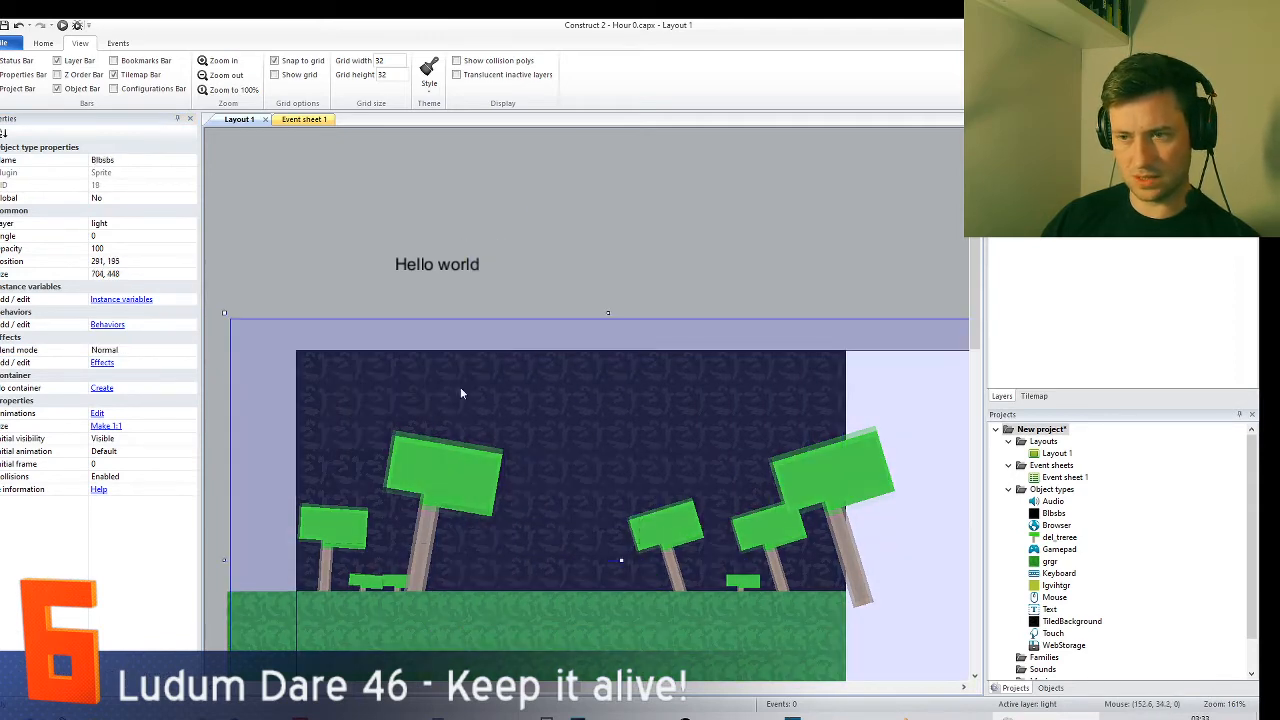
left_click(460, 391)
mouse_move(641, 482)
left_mouse_down()
mouse_move(668, 383)
mouse_move(636, 491)
left_mouse_up()
left_click(150, 349)
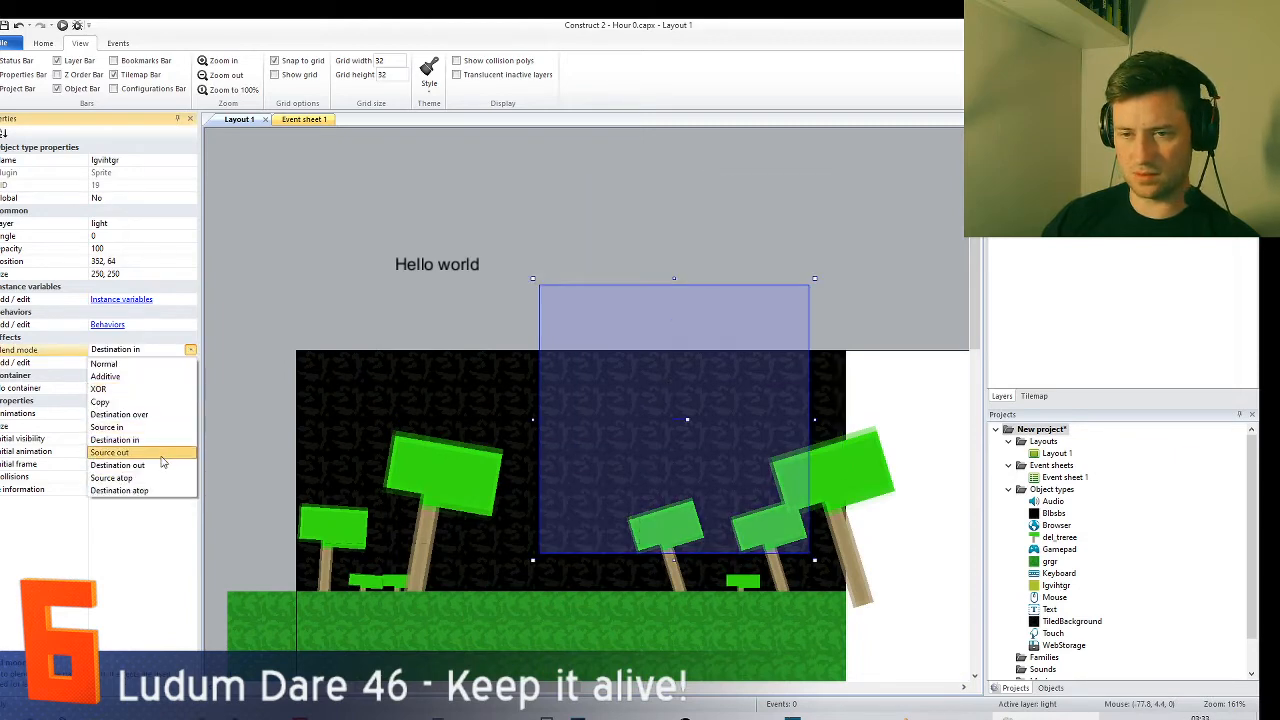
left_click(163, 464)
left_click_drag(700, 340, 670, 342)
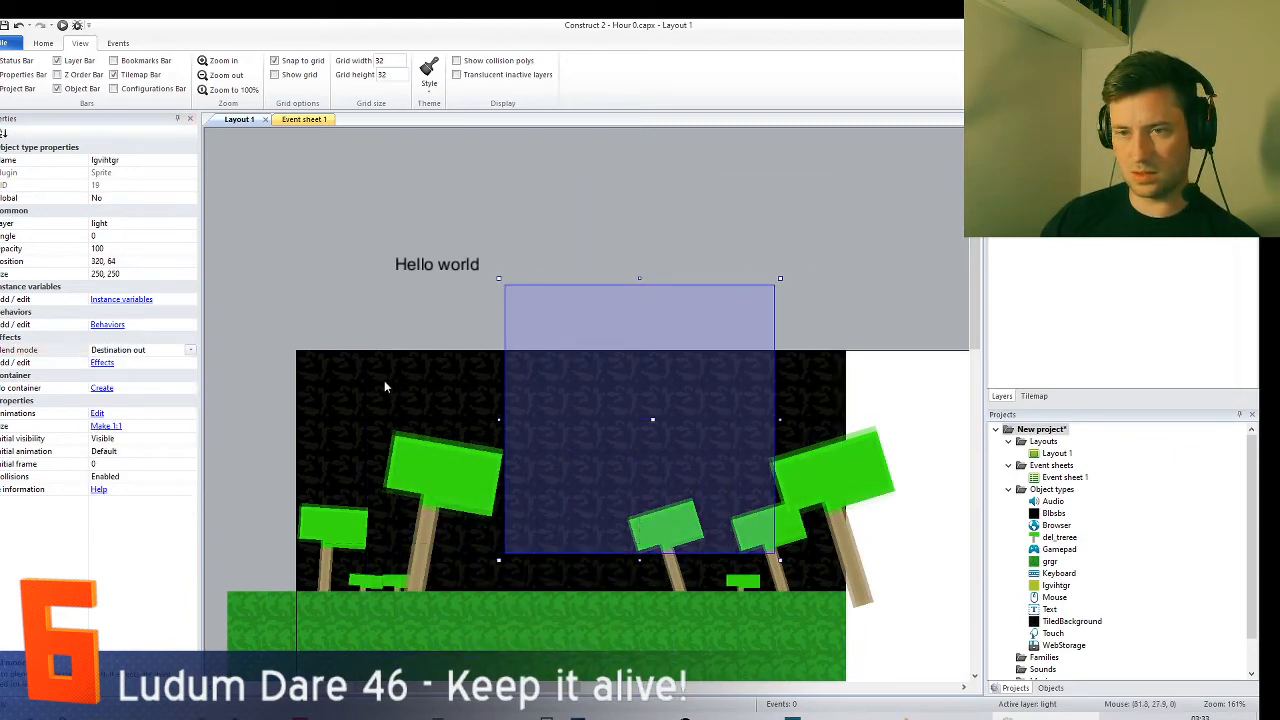
- Set the lgvihtgr sprite's blend mode to Source out and move the sprite to test it
left_click_drag(197, 352, 195, 352)
left_click(188, 349)
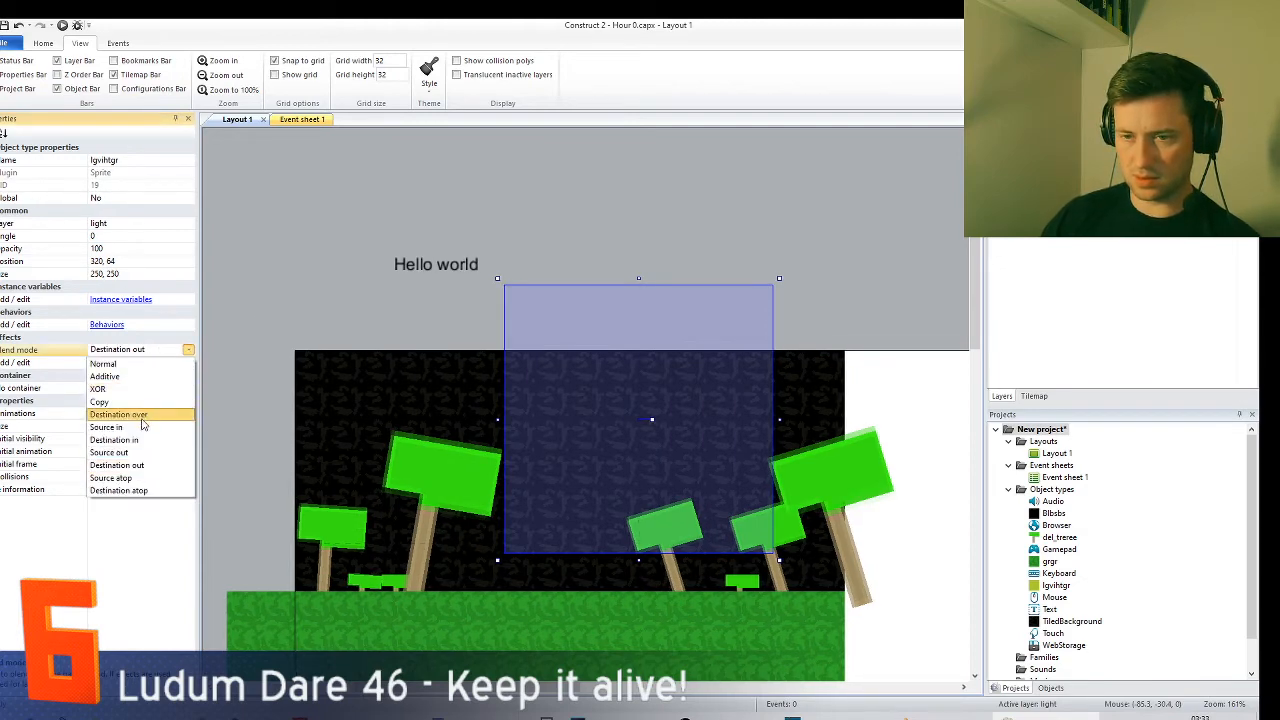
left_click(109, 452)
left_click_drag(564, 357, 530, 345)
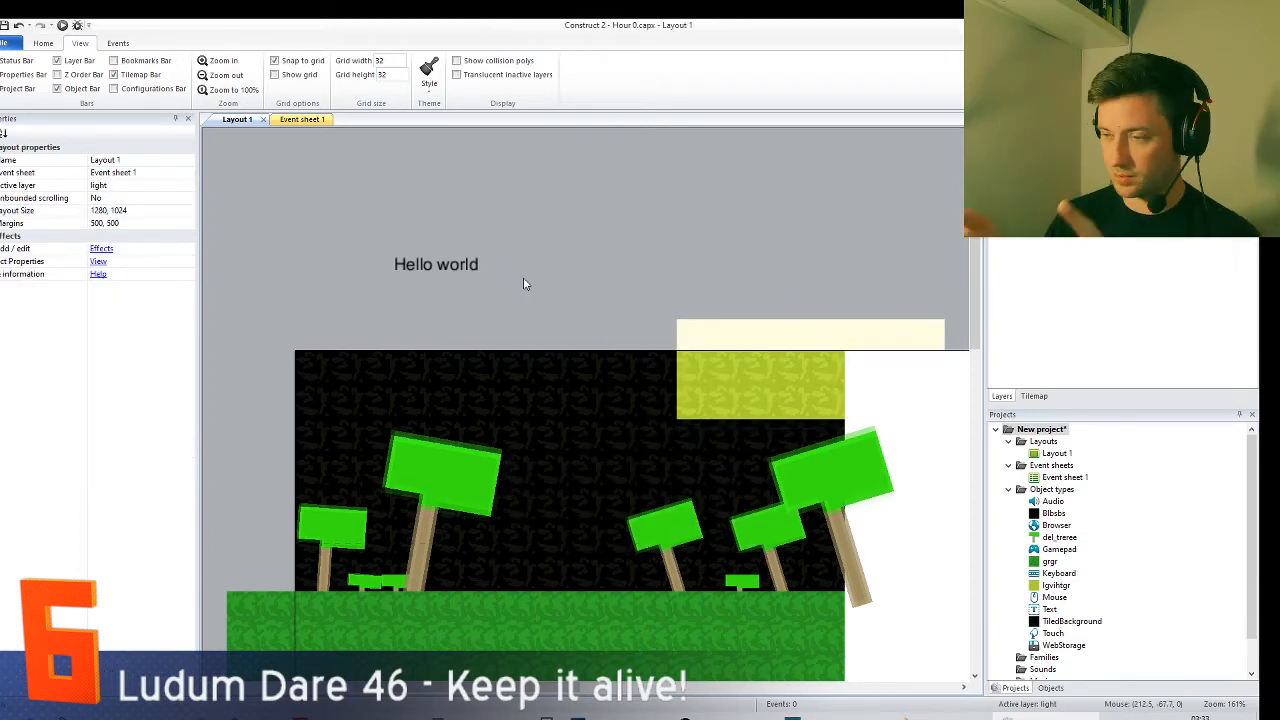
- Enlarge the yellow-green sprite to 576 × 416 over the scene and move the Blbsbs sprite aside to 704, 64
left_click_drag(453, 472, 442, 395)
left_click_drag(724, 332, 617, 214)
left_click_drag(562, 376, 964, 285)
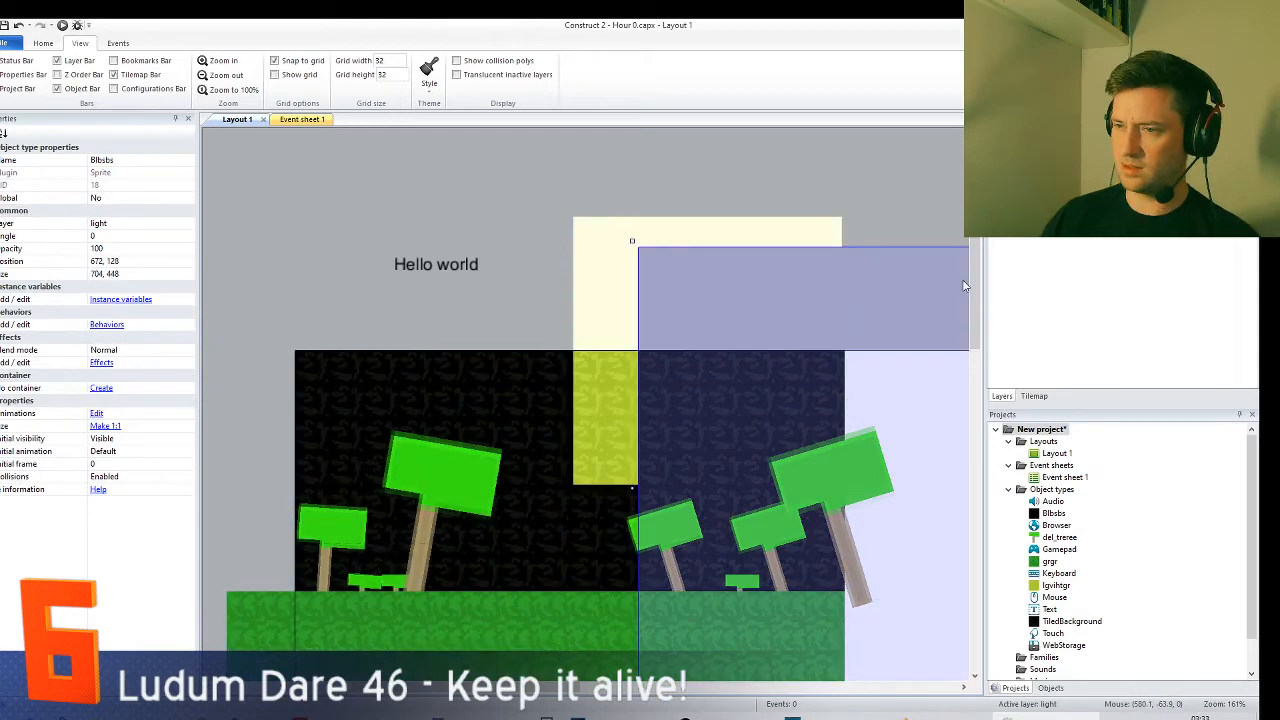
scroll(540, 338, "down", 2, "ctrl")
left_click_drag(686, 416, 716, 583)
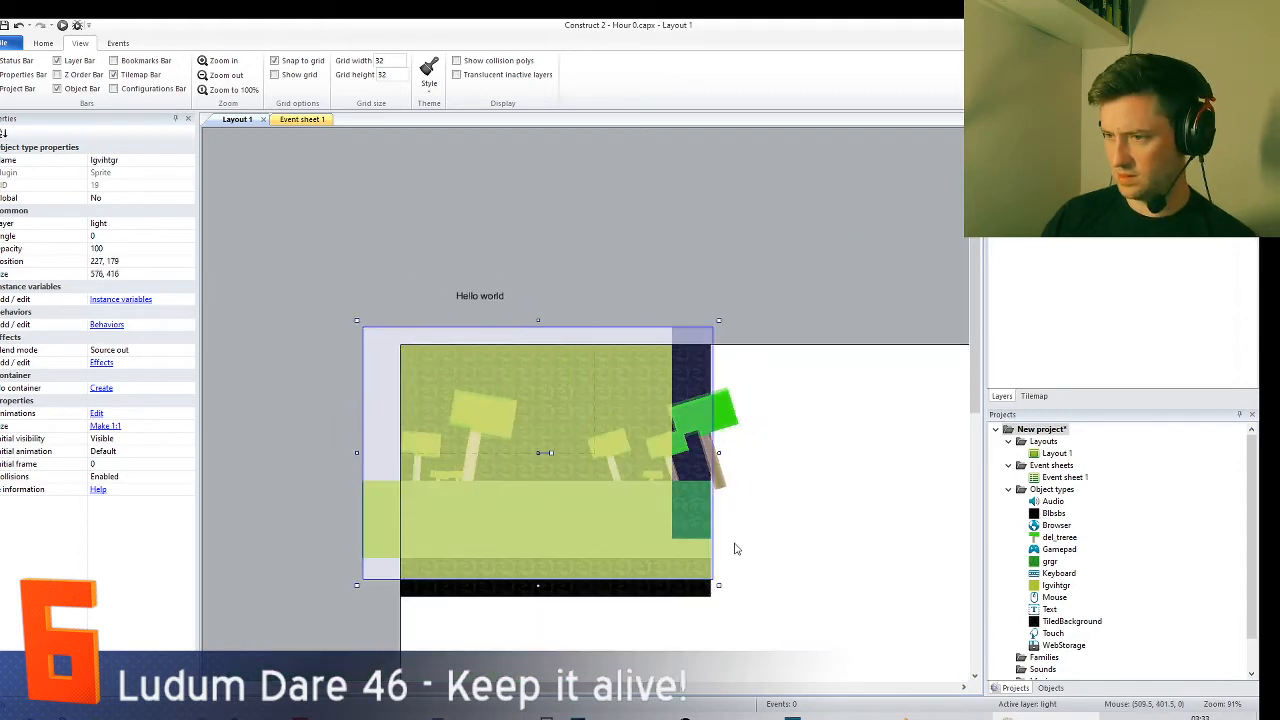
left_click_drag(815, 433, 755, 421)
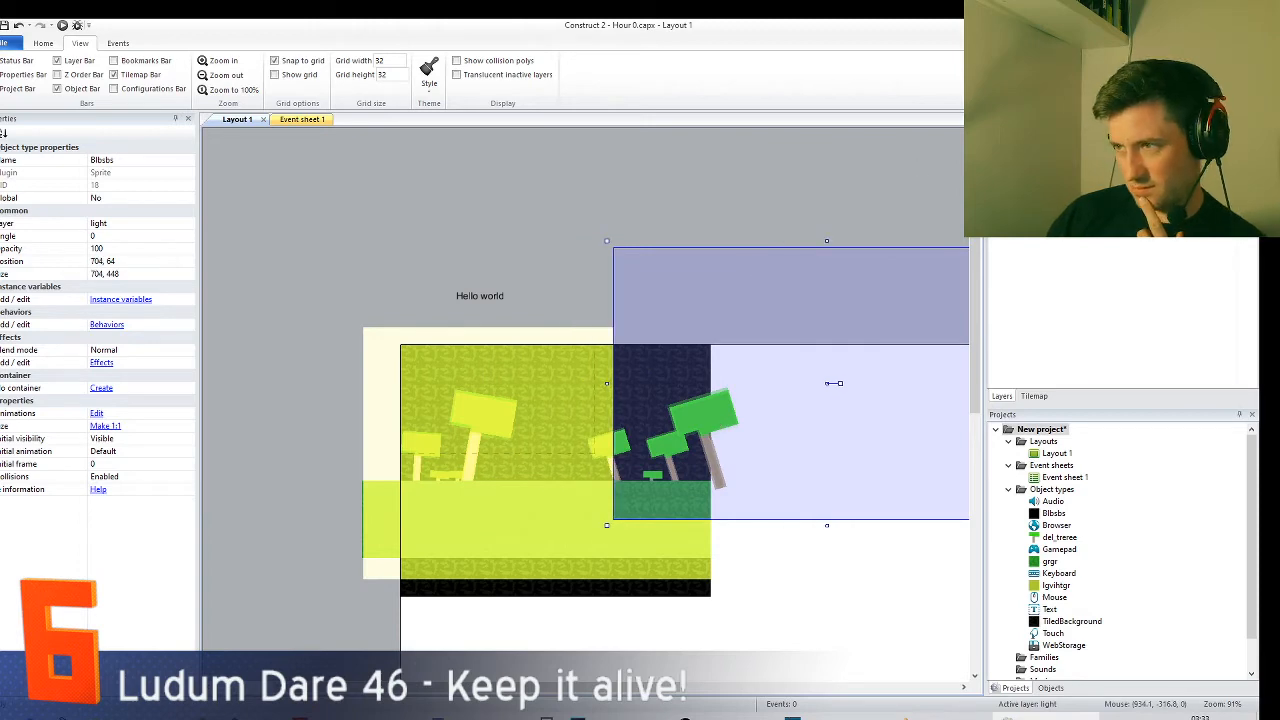
- Try the Destination atop blend mode on the light layer and move the Blbsbs sprite to 320, 96
left_click(1035, 158)
left_click(170, 347)
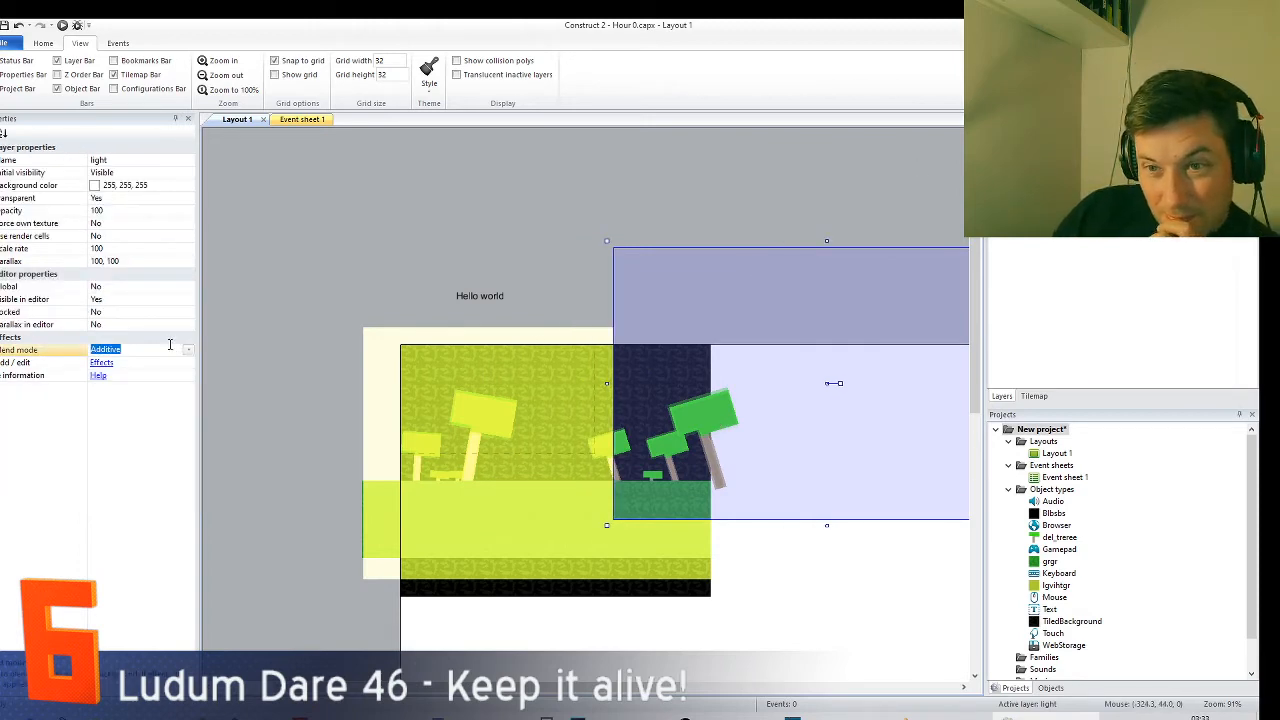
left_click(187, 349)
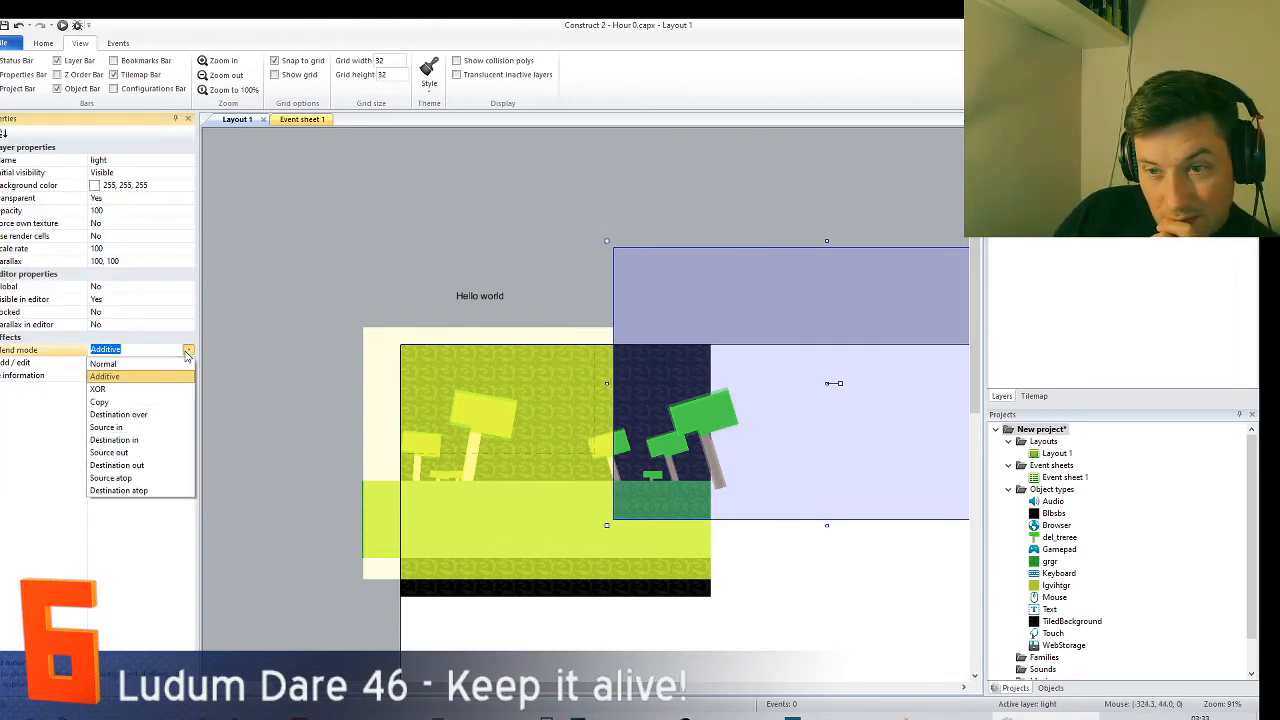
left_click(145, 490)
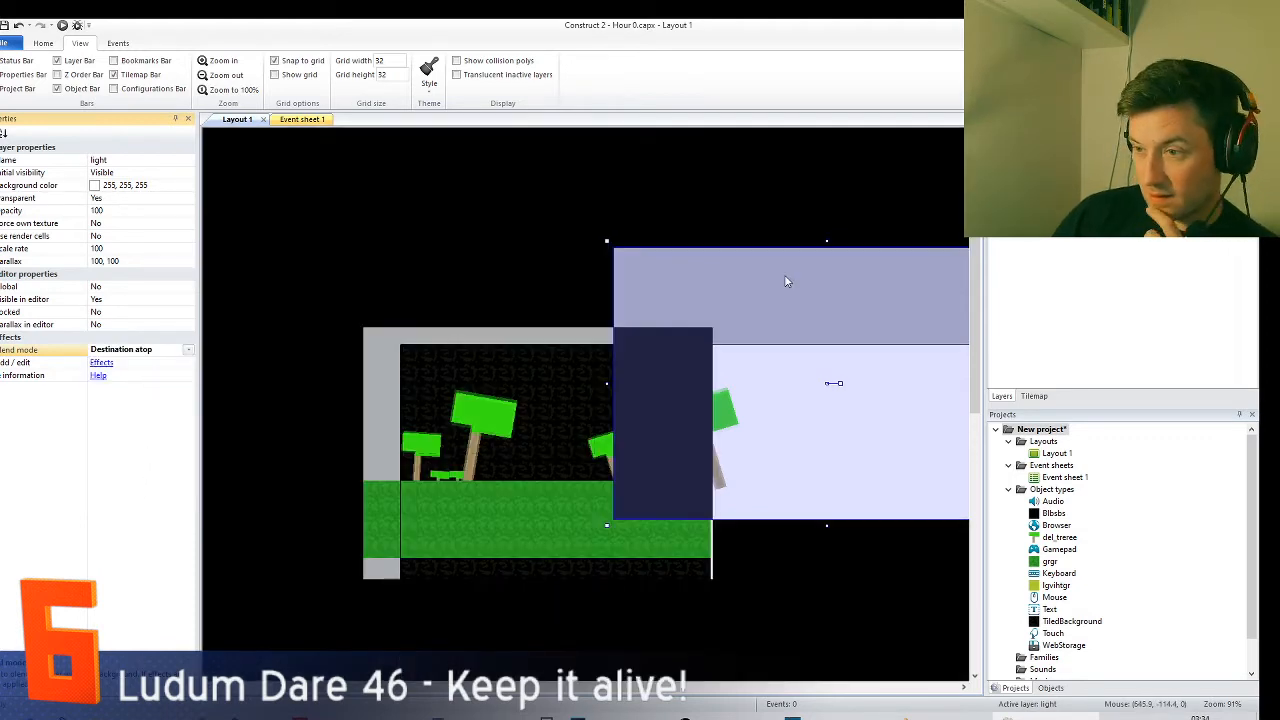
left_click_drag(786, 277, 557, 293)
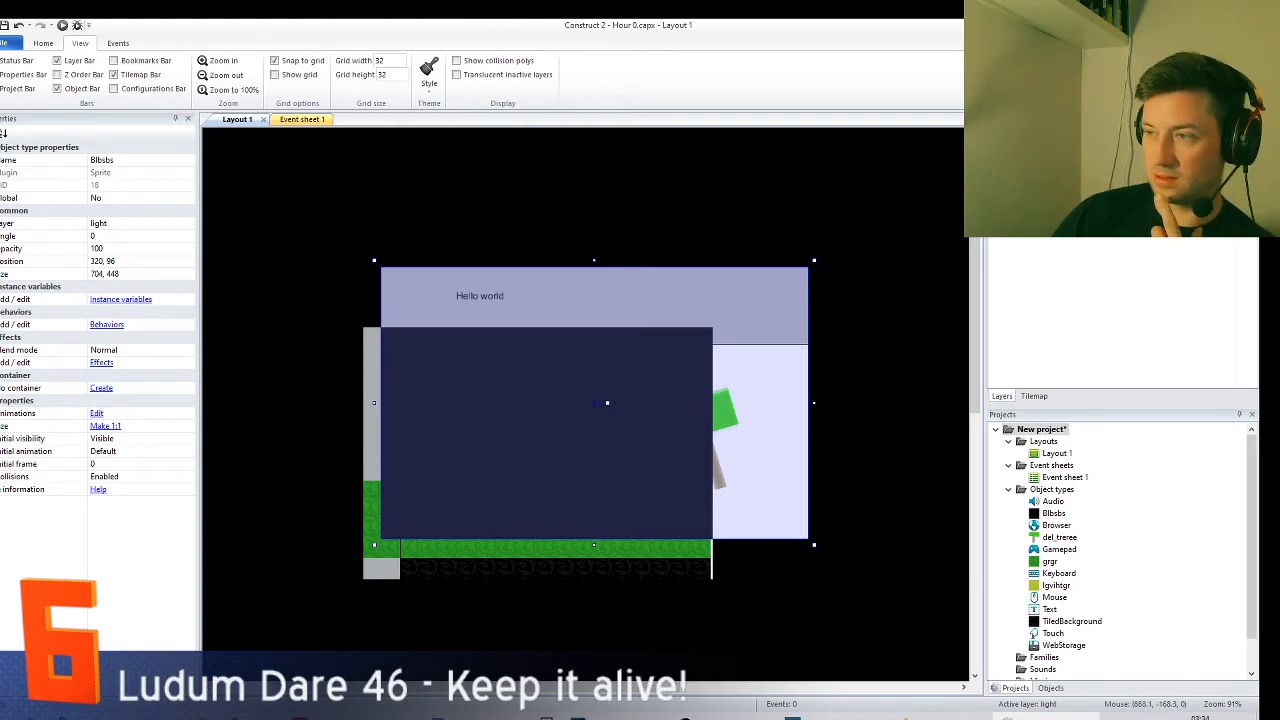
- Try the other blend modes on the light layer, starting from Normal, and settle on Source atop
left_click(1050, 170)
left_click(191, 351)
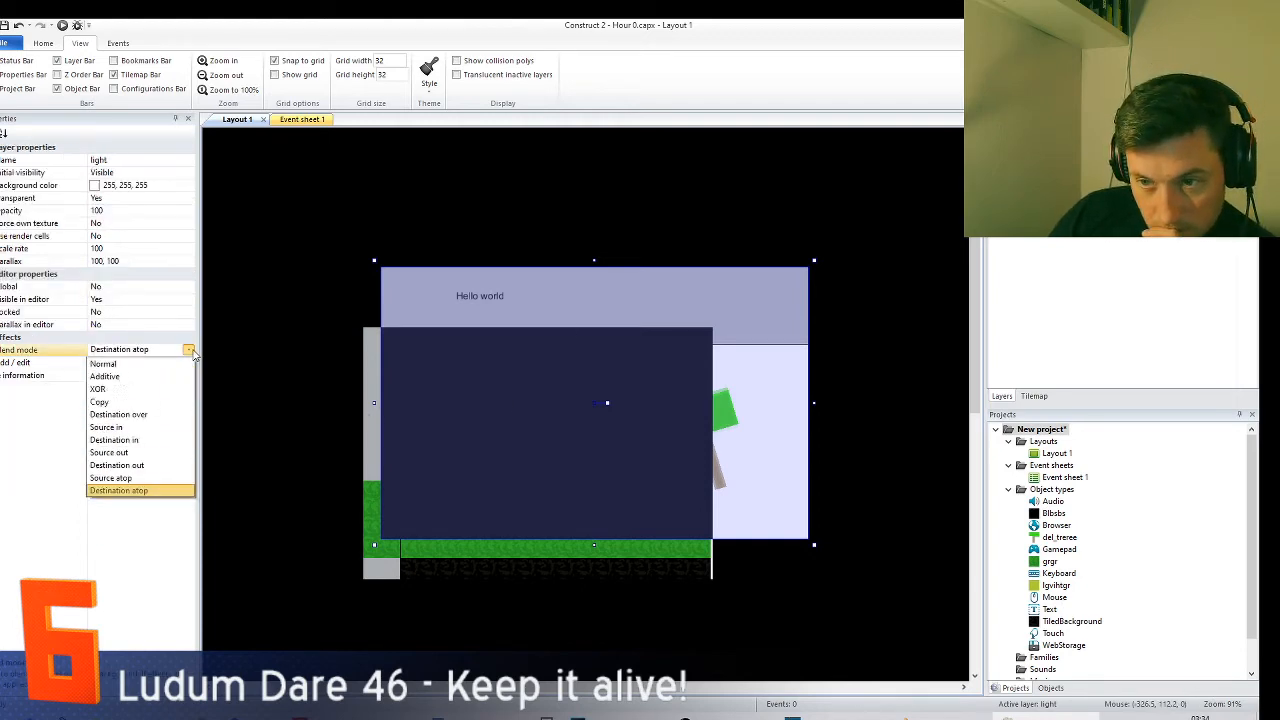
left_click(148, 363)
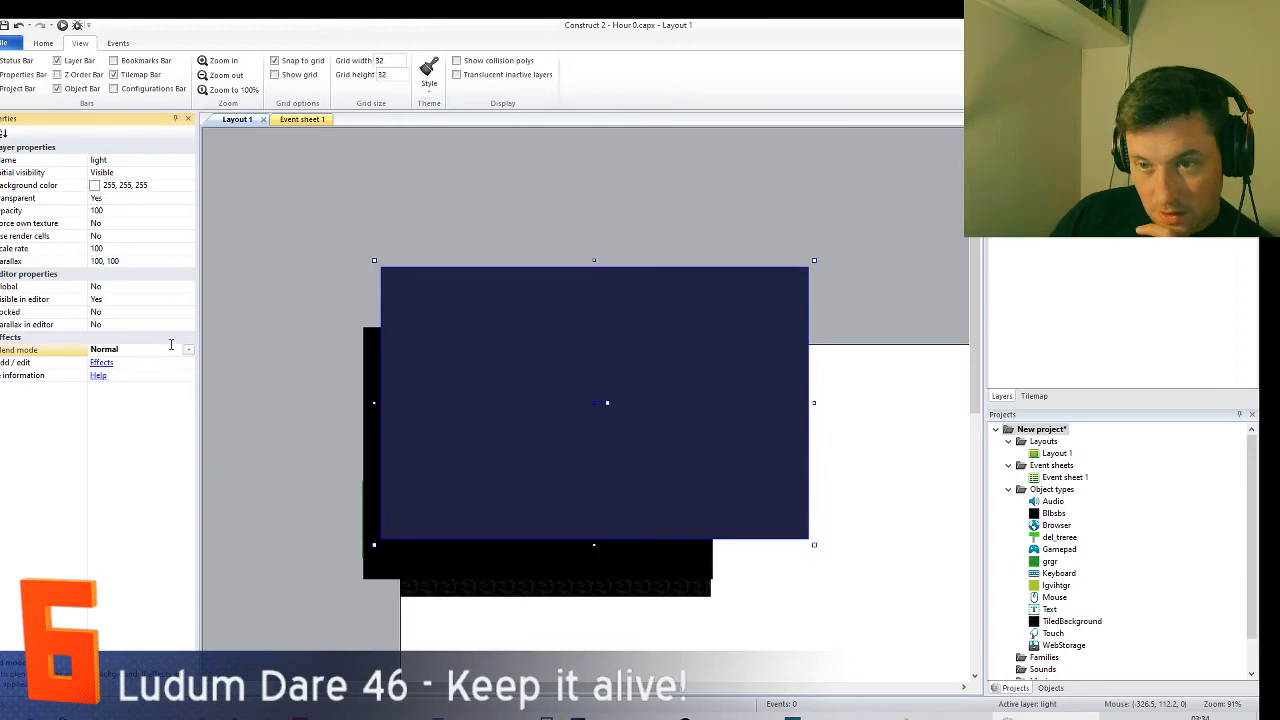
scroll(171, 344, "down", 9)
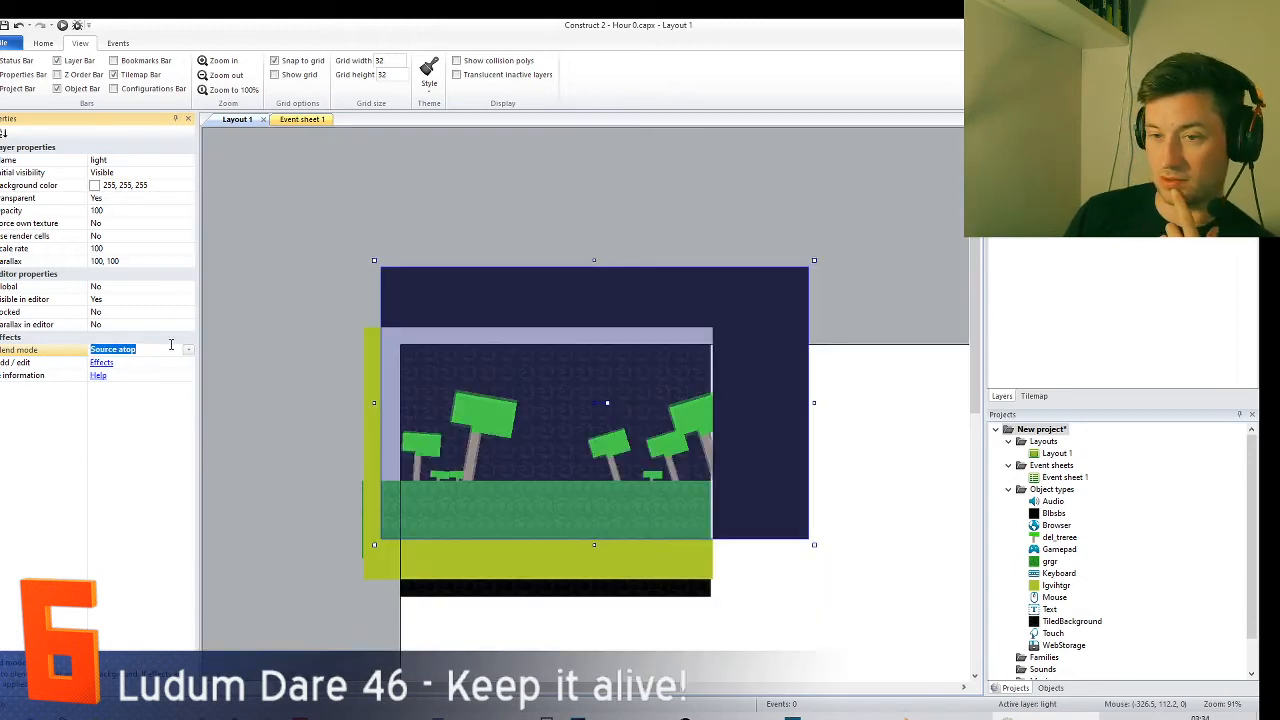
scroll(171, 344, "down", 1)
scroll(171, 344, "up", 1)
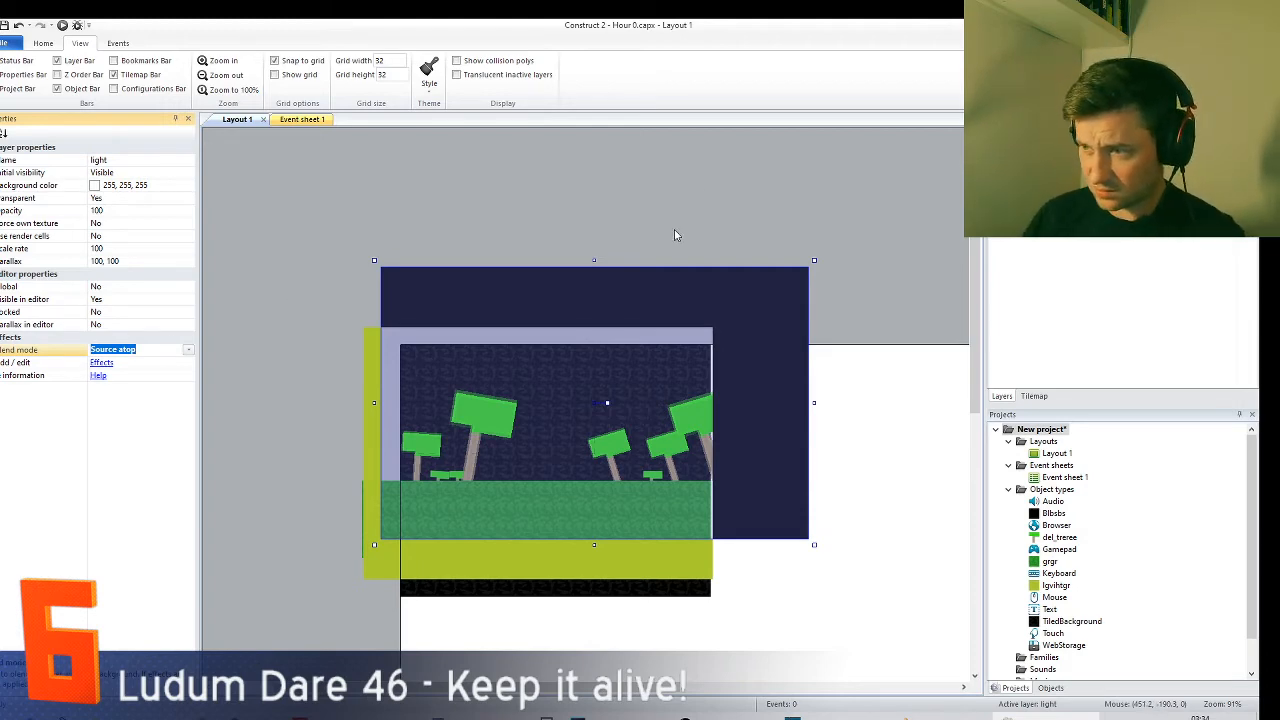
- Shrink the Blbsbs sprite to 160 × 160, place it inside the yellow-green rectangle, and move the rectangle to 256, 160
left_click_drag(815, 259, 481, 456)
left_click(388, 474)
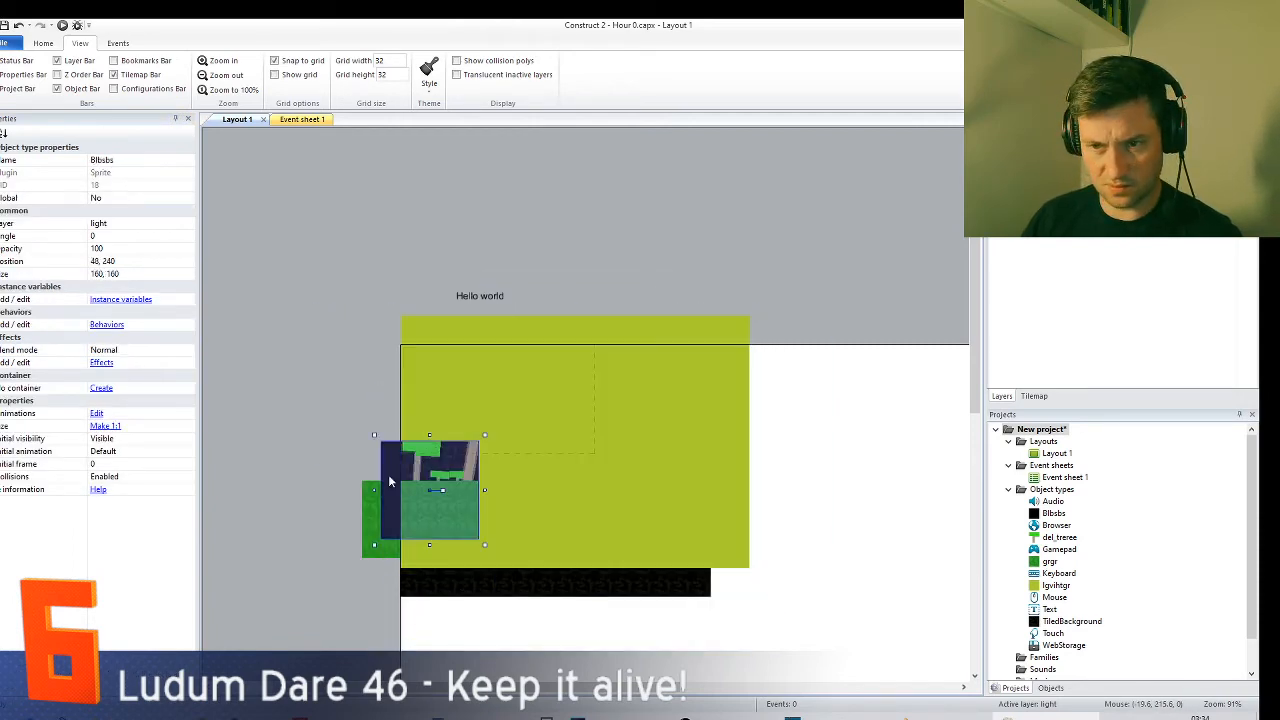
left_click_drag(390, 478, 505, 467)
left_click_drag(486, 404, 441, 411)
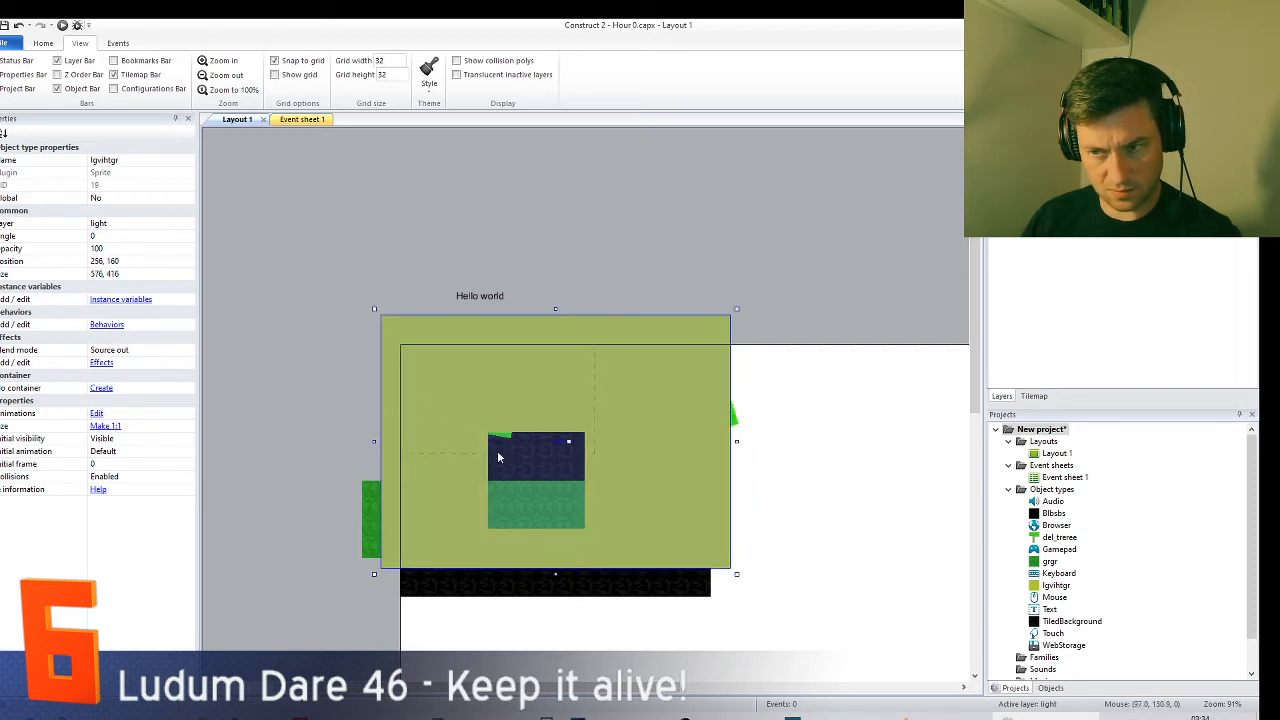
left_click_drag(498, 455, 467, 383)
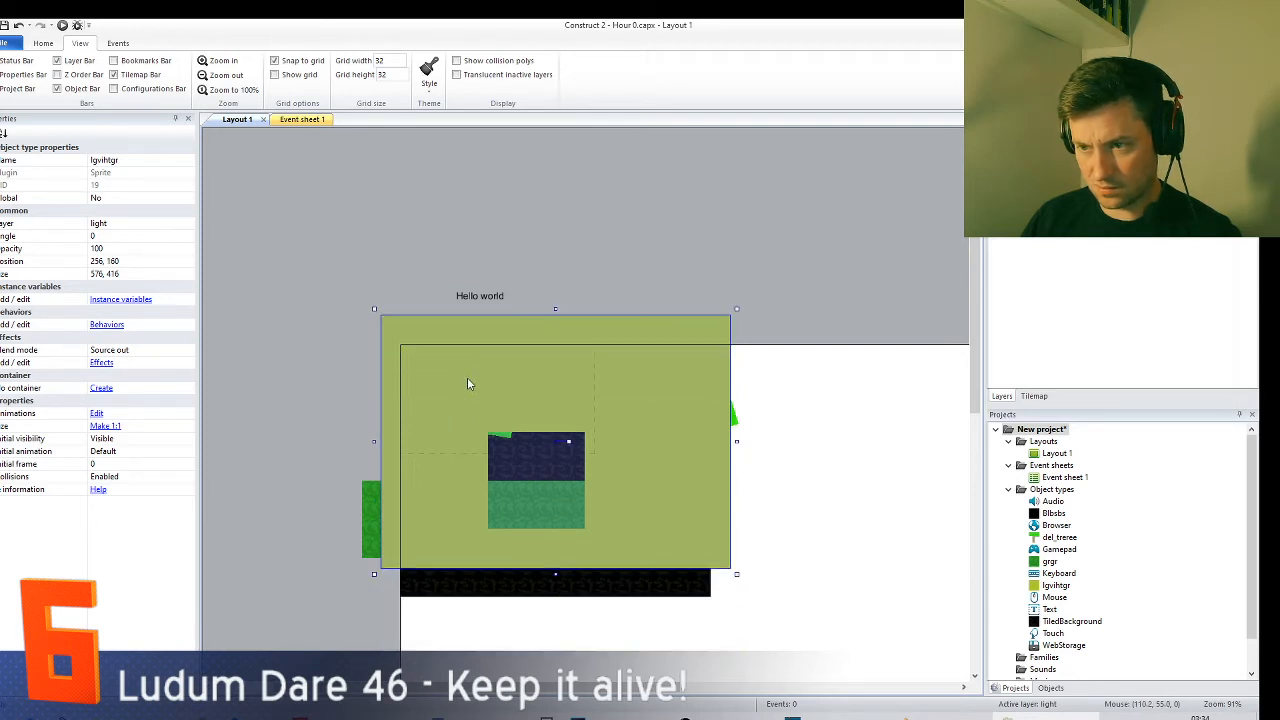
- Send the yellow-green sprite to the bottom of its layer and place the Blbsbs square over it at 224, 160
right_click(456, 410)
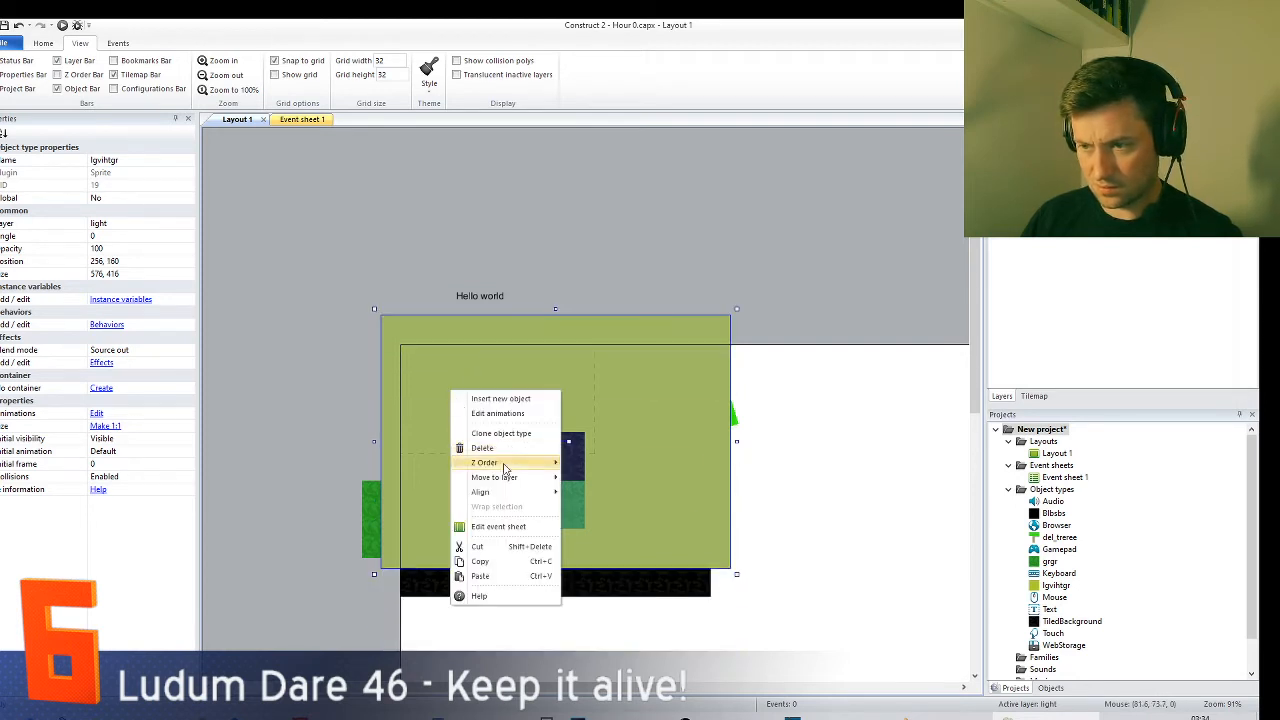
mouse_move(505, 463)
left_click(591, 478)
left_click_drag(520, 500, 522, 472)
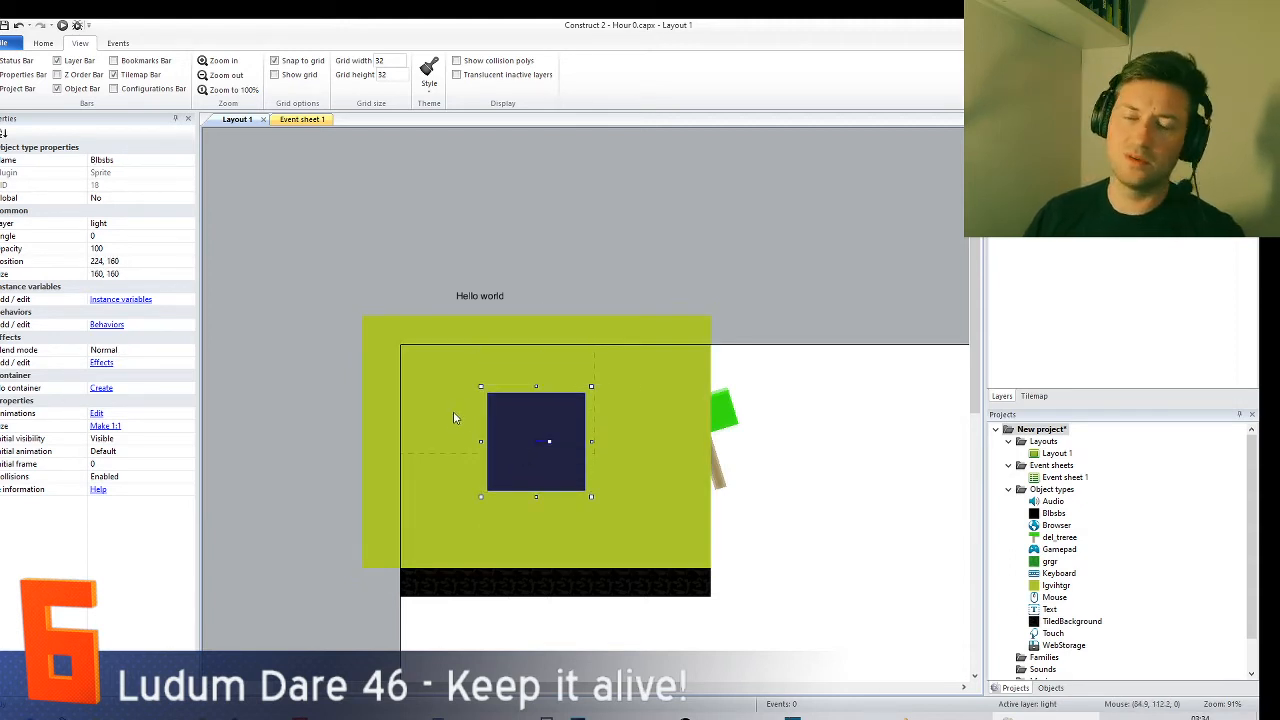
- Test the blending by moving the Blbsbs square over the yellow-green rectangle to 192, 128 and then 224, 160
mouse_move(529, 418)
left_mouse_down()
mouse_move(510, 440)
mouse_move(500, 422)
mouse_move(543, 440)
mouse_move(515, 401)
left_mouse_up()
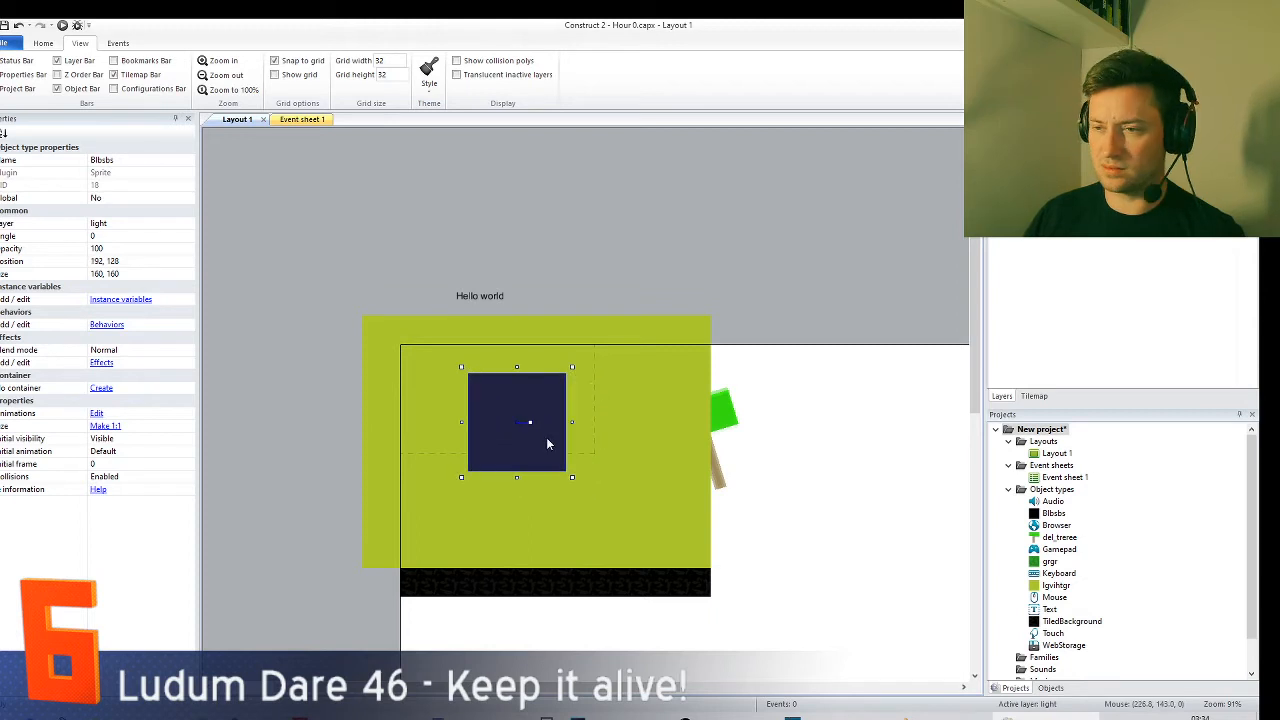
left_click(417, 419)
scroll(418, 439, "up", 4)
left_click_drag(447, 438, 515, 394)
scroll(515, 394, "down", 3)
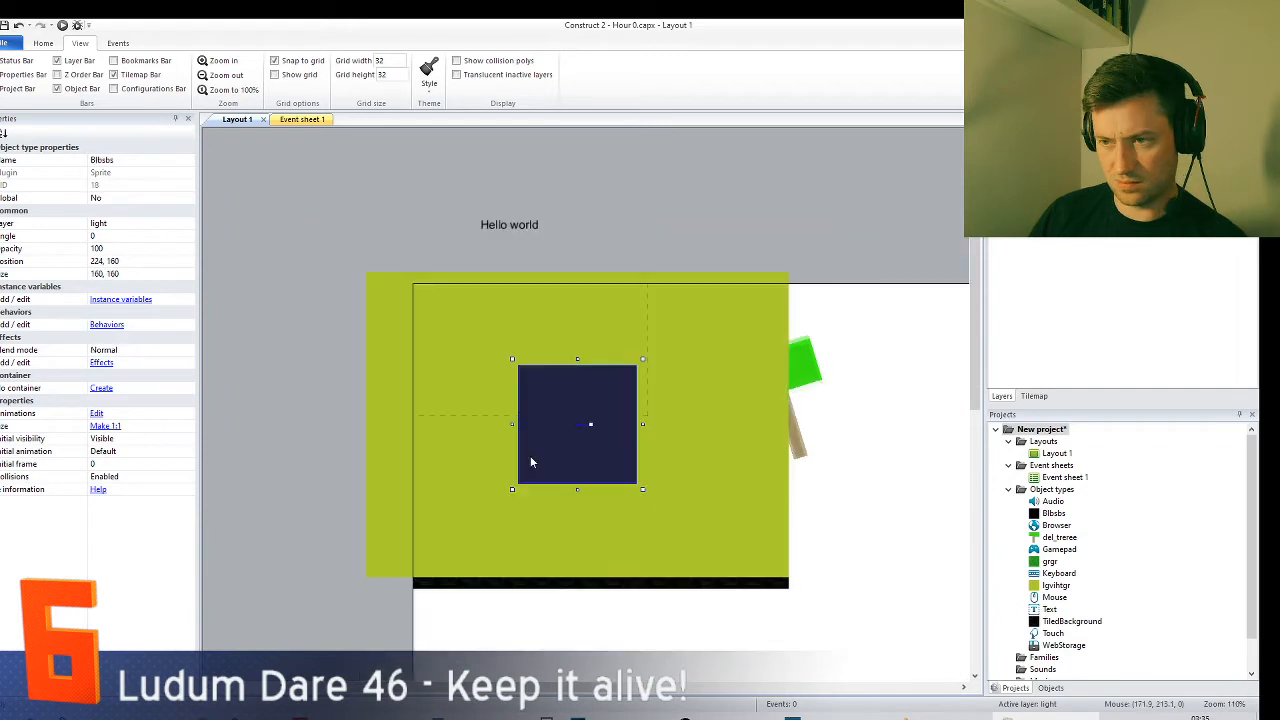
- Enlarge the yellow-green rectangle beyond the scene's lower right corner and place the Blbsbs square at 192, 192
left_click_drag(530, 455, 401, 405)
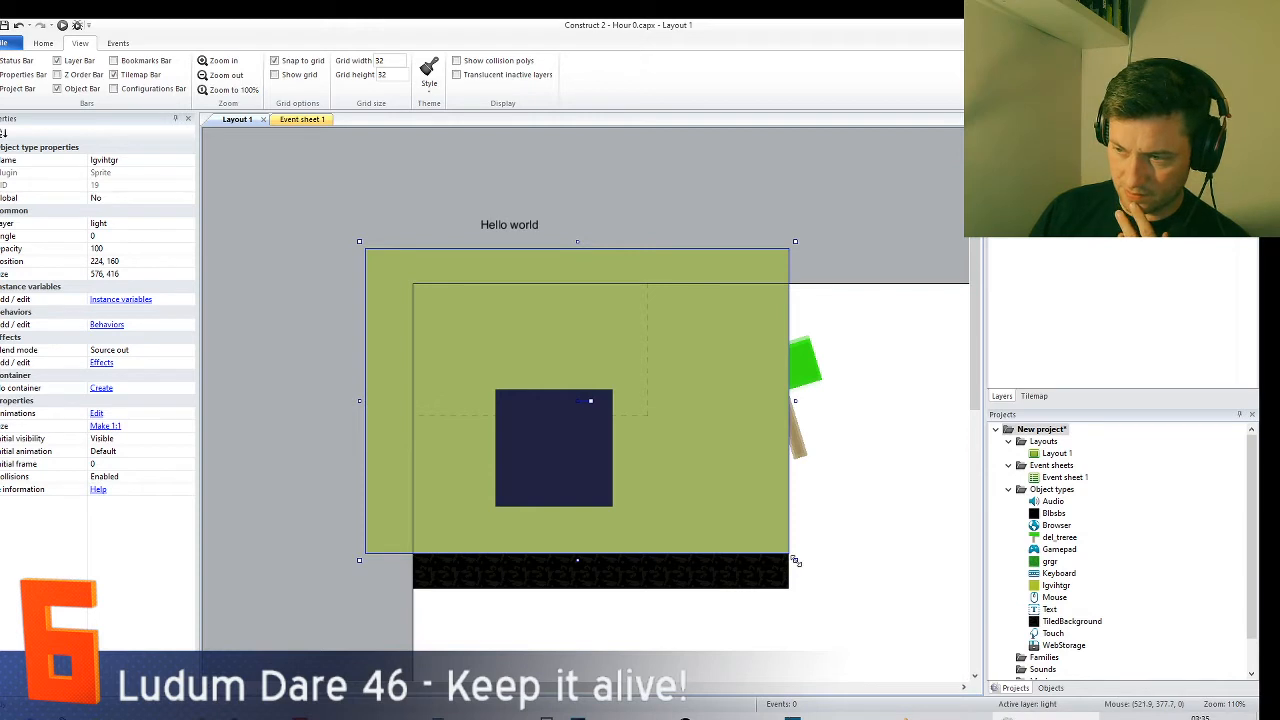
left_click_drag(795, 561, 888, 606)
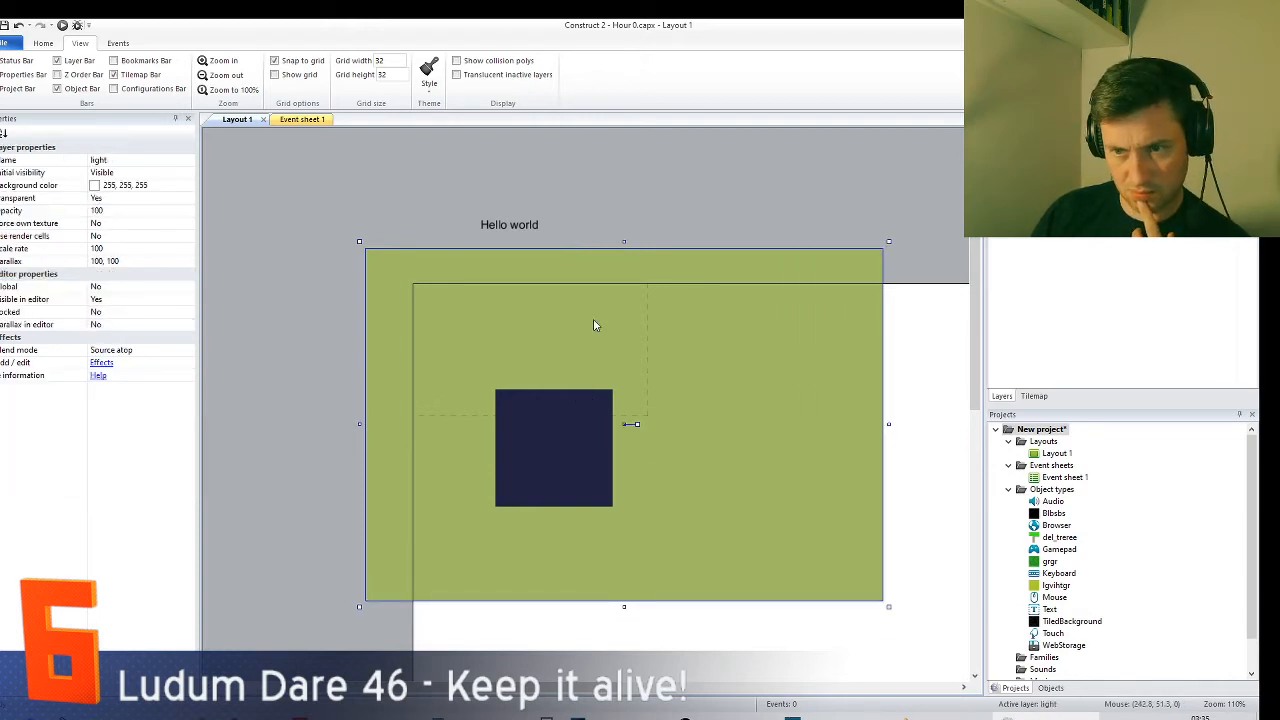
left_click_drag(537, 431, 571, 424)
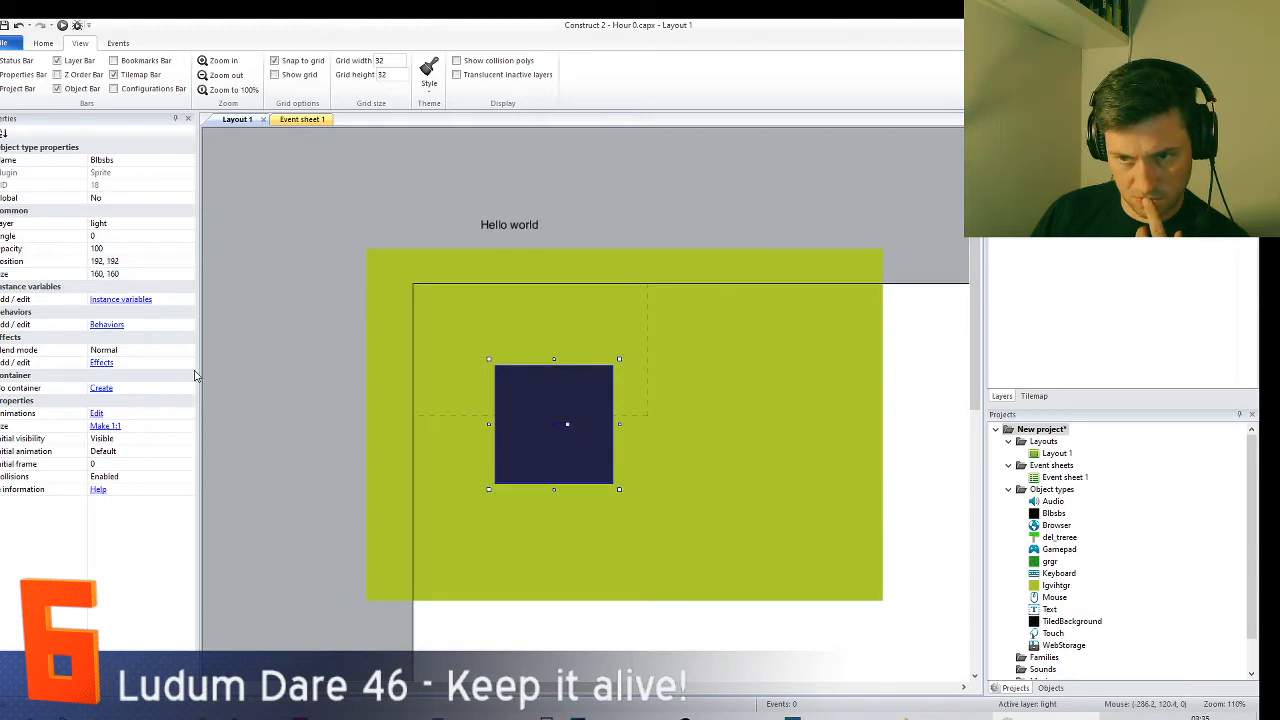
- Try the Source in blend mode on the Blbsbs square, switch it to Source out, and move the square to 256, 192
left_click(187, 352)
left_click(188, 351)
left_click(192, 352)
left_click(191, 352)
left_click(190, 352)
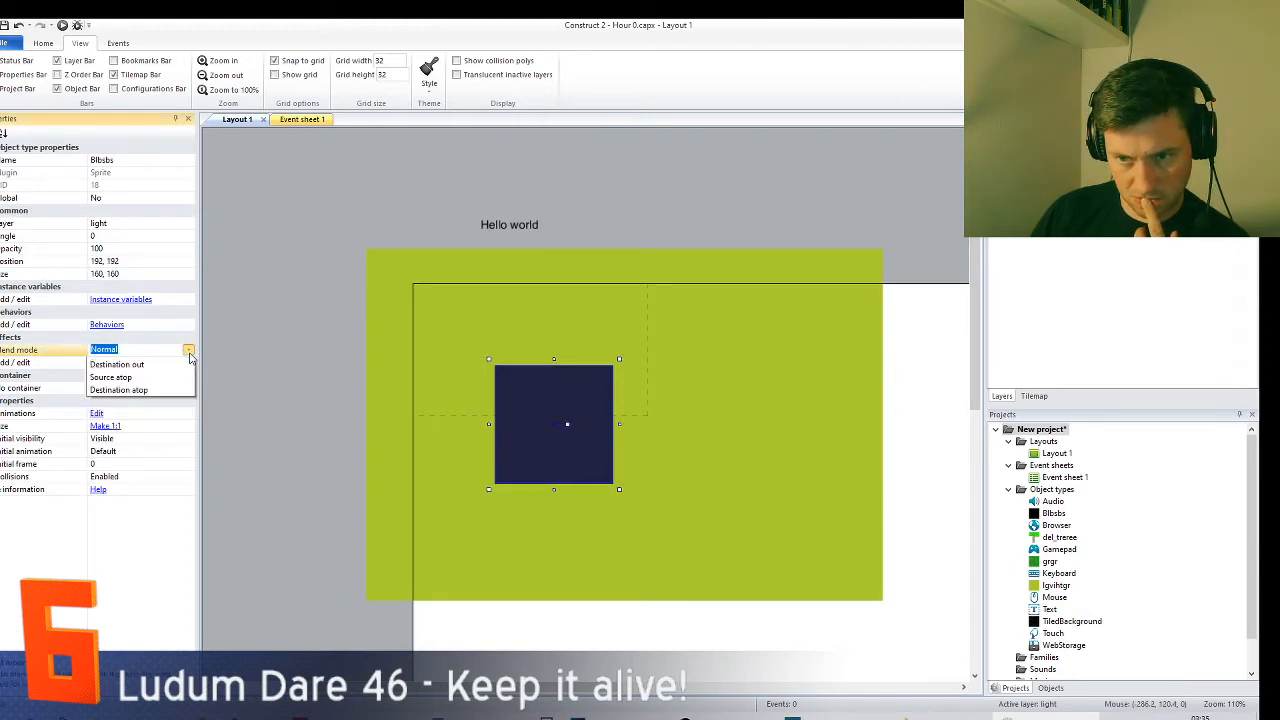
left_click(157, 428)
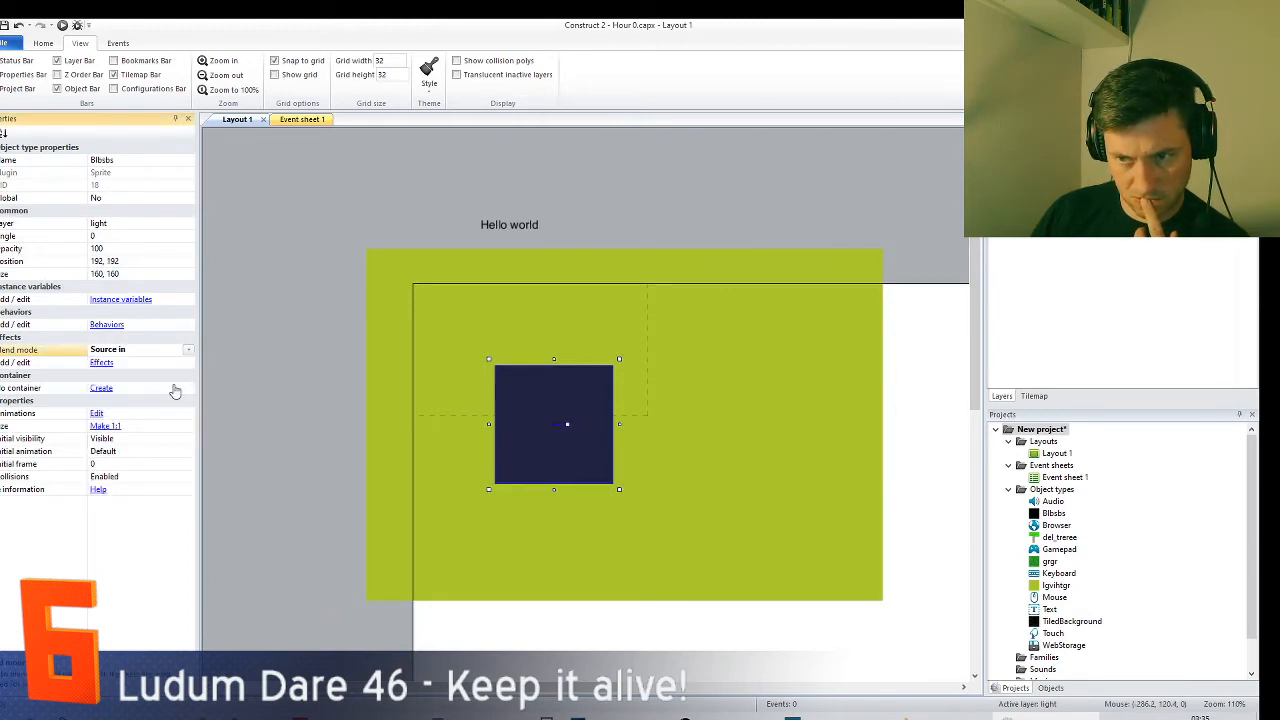
left_click(188, 350)
left_click(150, 452)
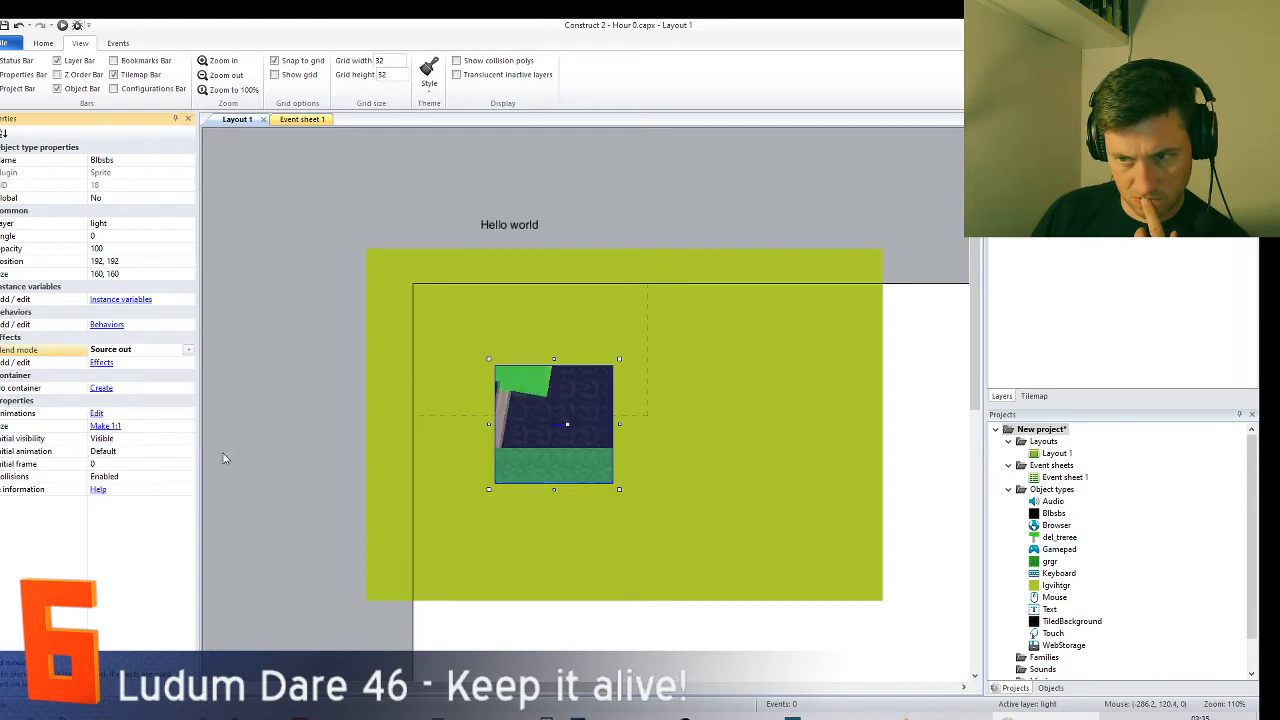
left_click_drag(550, 400, 583, 403)
- Fill the yellow-green sprite's image with a near-black colour, Red 10 and Green 12
left_click(477, 367)
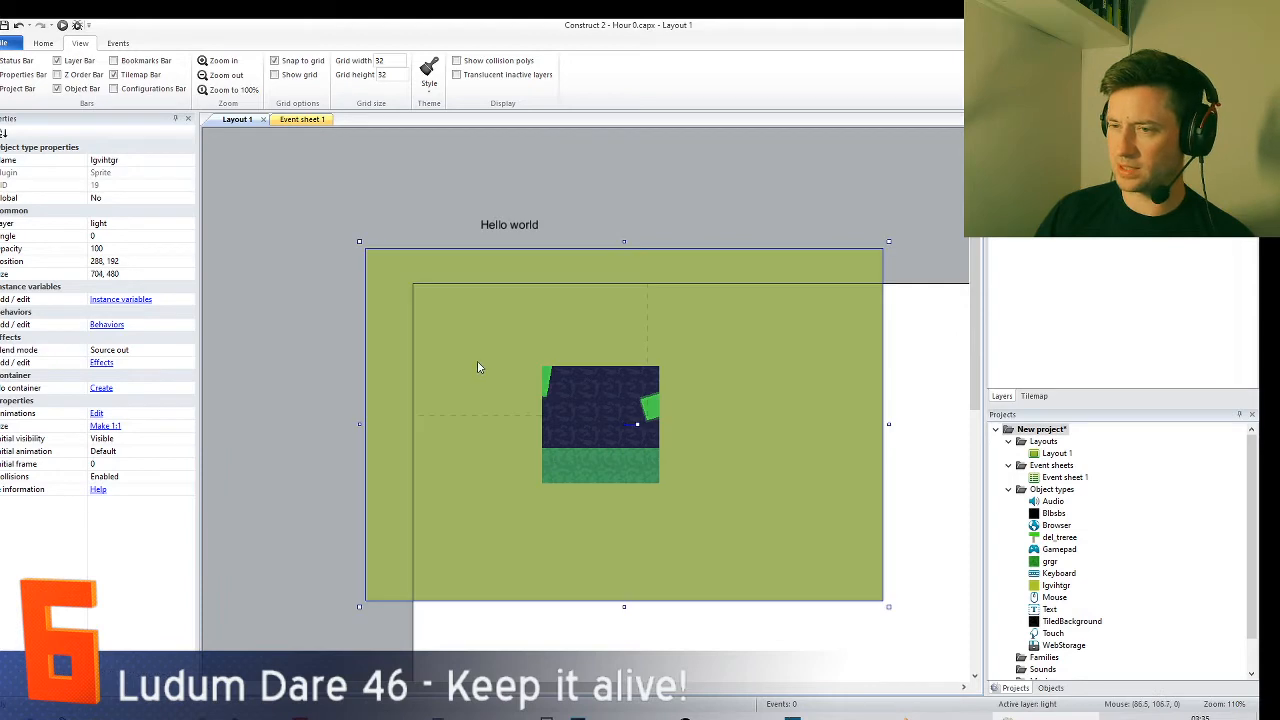
double_click(479, 367)
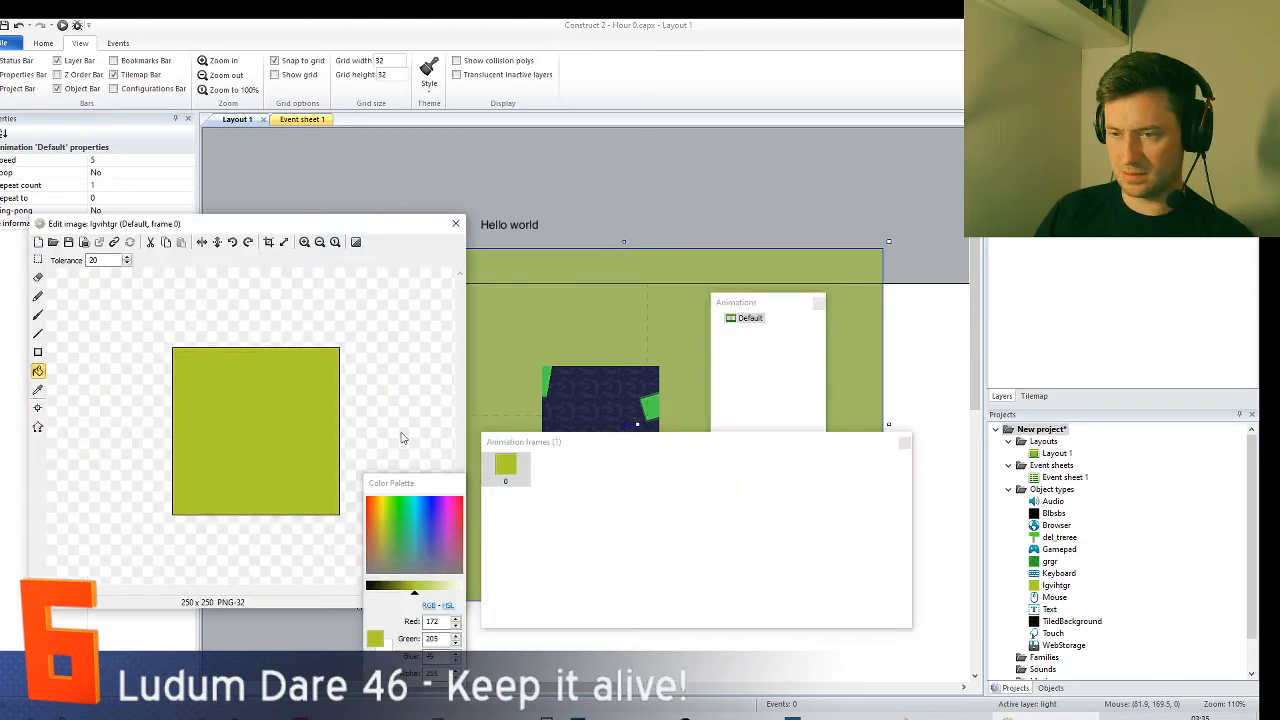
left_click(372, 592)
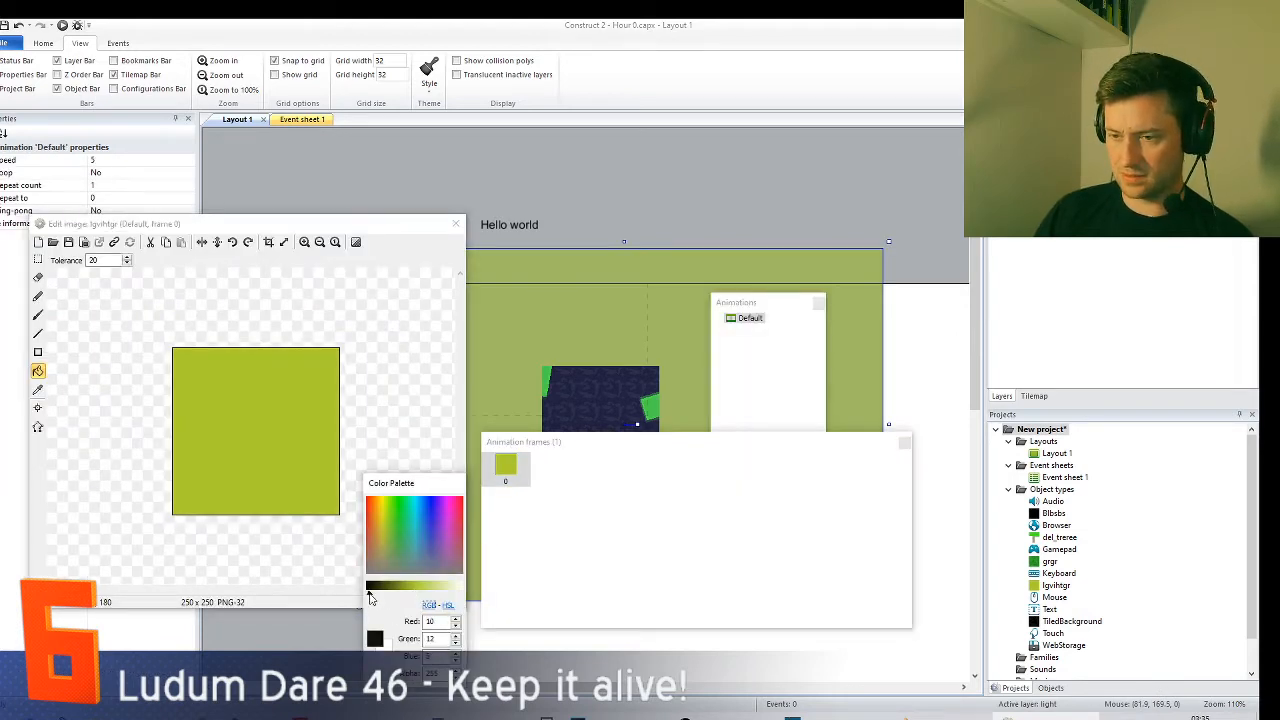
left_click(240, 380)
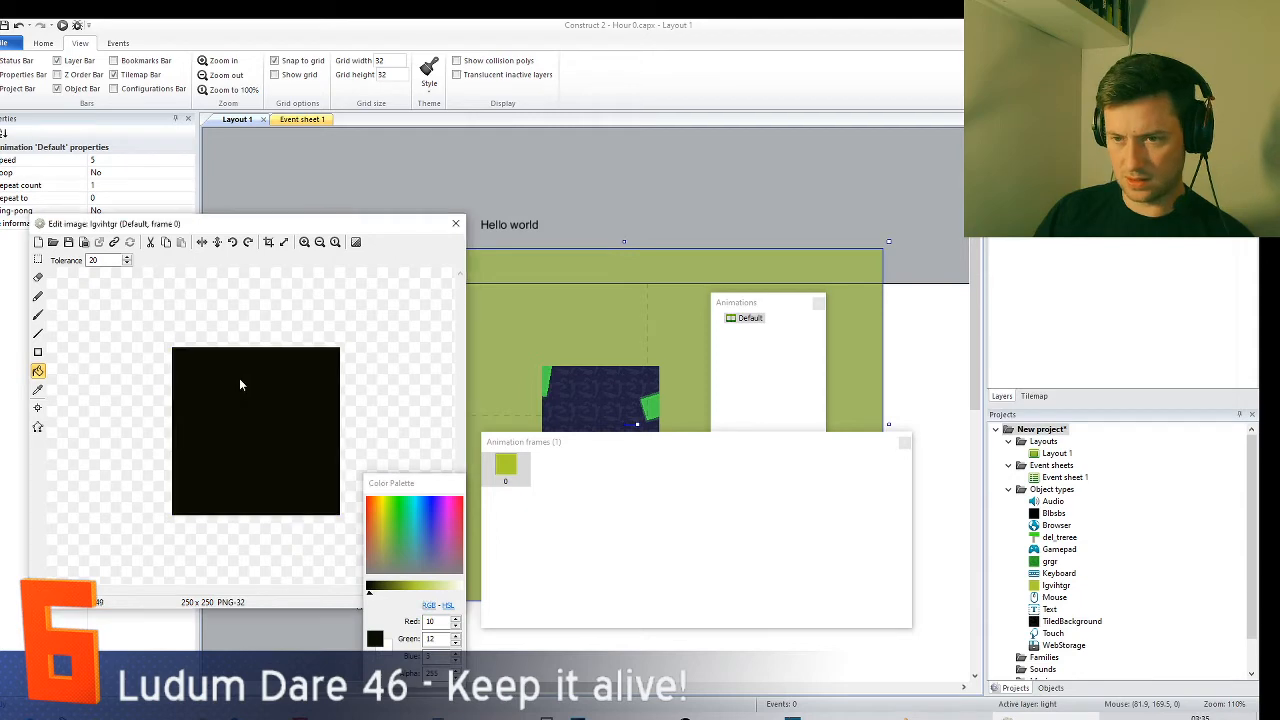
left_click(455, 223)
- Test the cut-out by moving the Blbsbs square over the near-black rectangle, leaving it at 224, 192
left_click(578, 407)
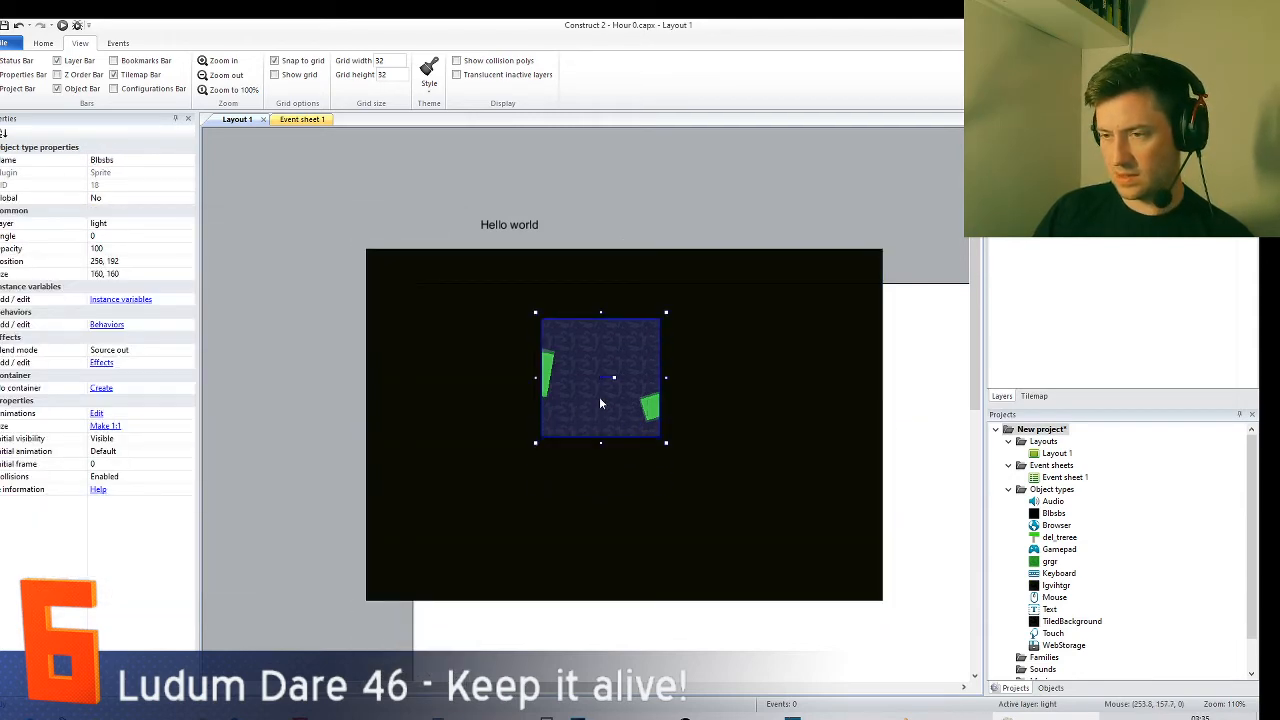
left_click_drag(598, 403, 575, 450)
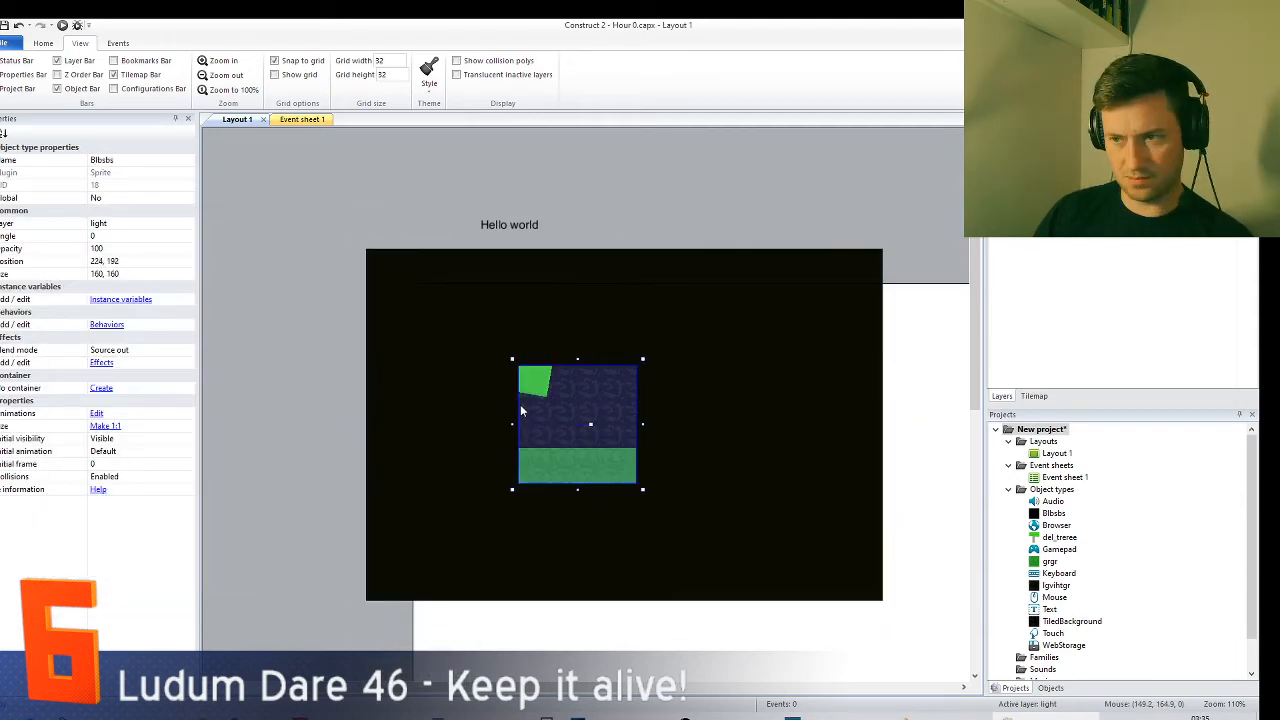
left_click_drag(521, 410, 566, 404)
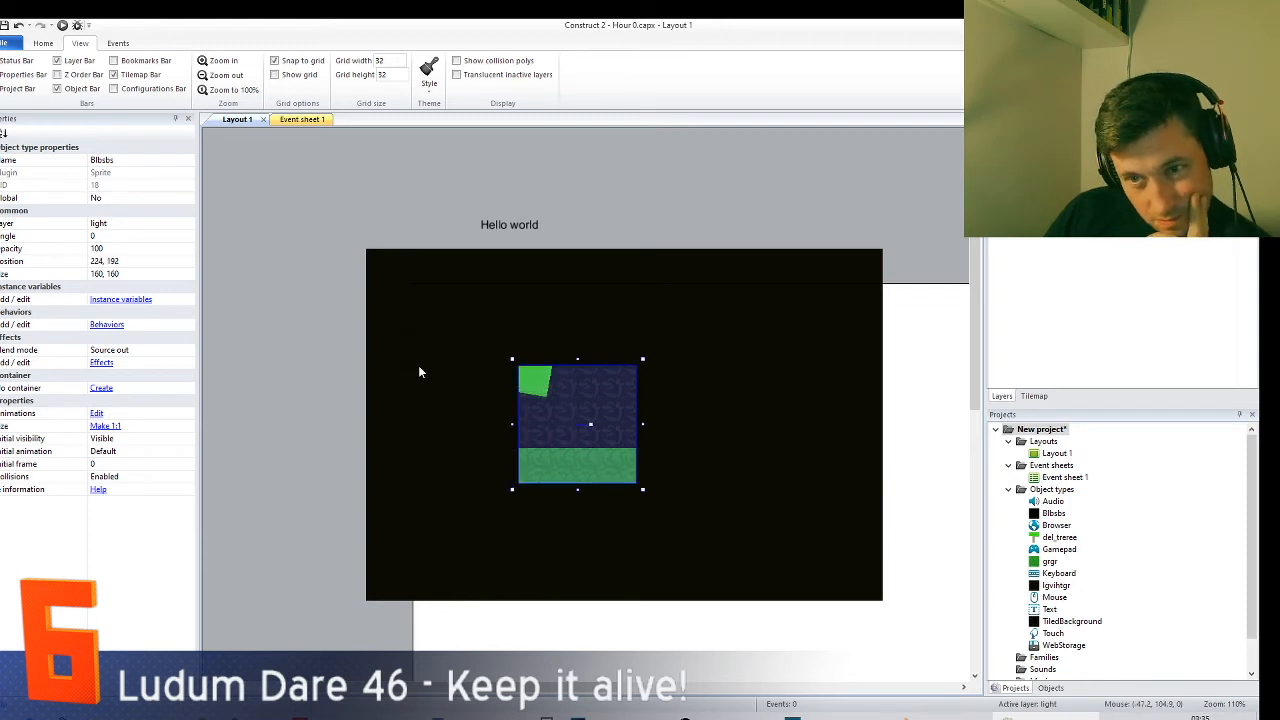
left_click(127, 239)
left_click(135, 248)
type("5")
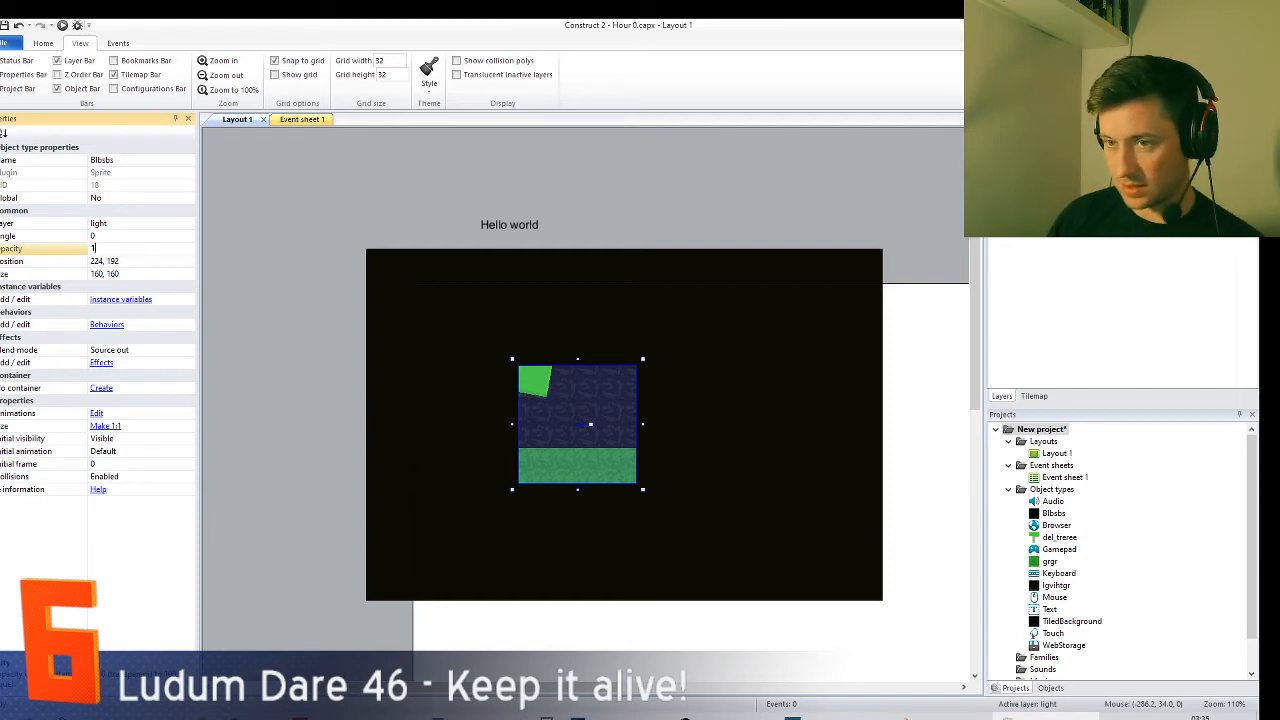
- Try an opacity of 80 on the near-black rectangle, set it to 90, and move the Blbsbs square to 256, 192
left_click(493, 320)
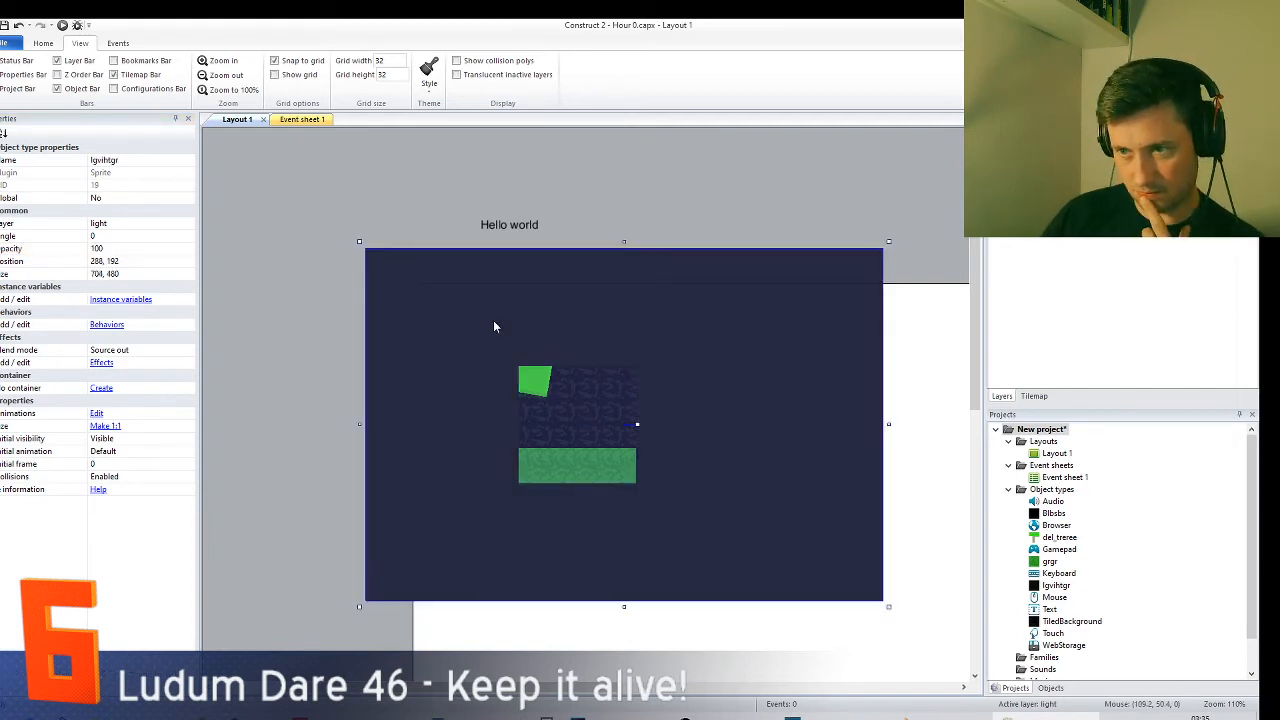
left_click(170, 247)
type("80")
key("Return")
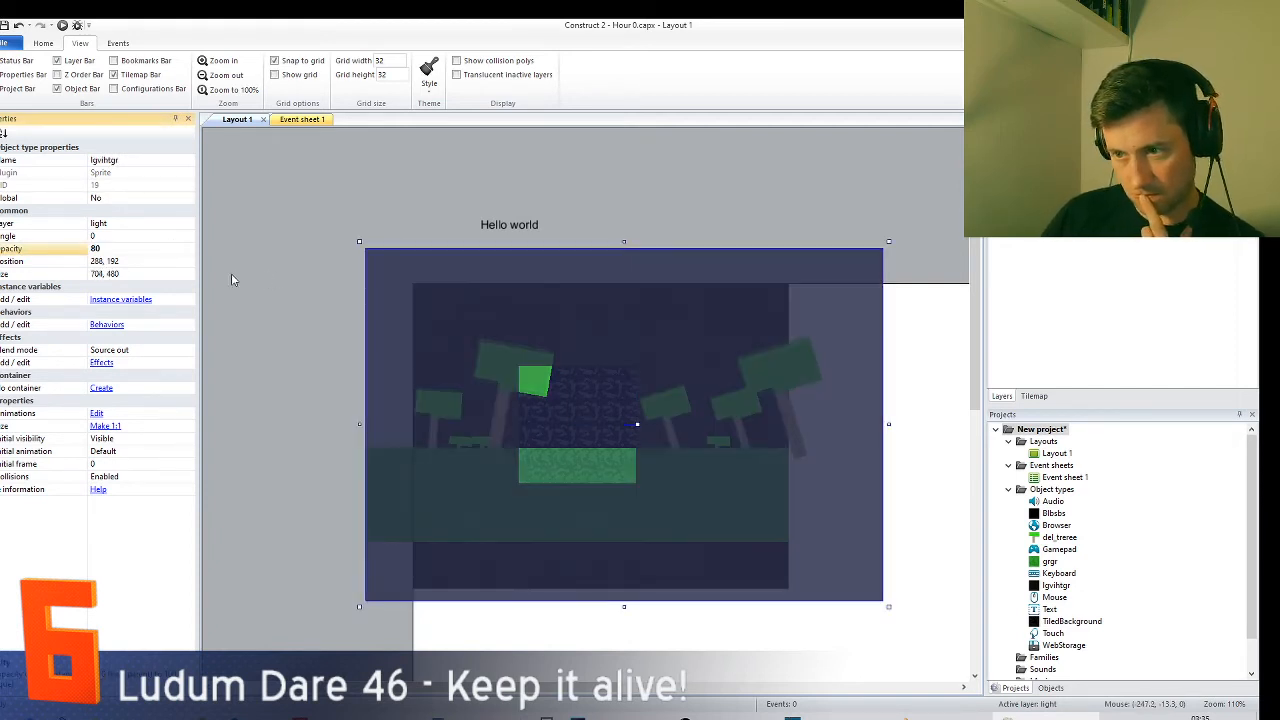
key("Return")
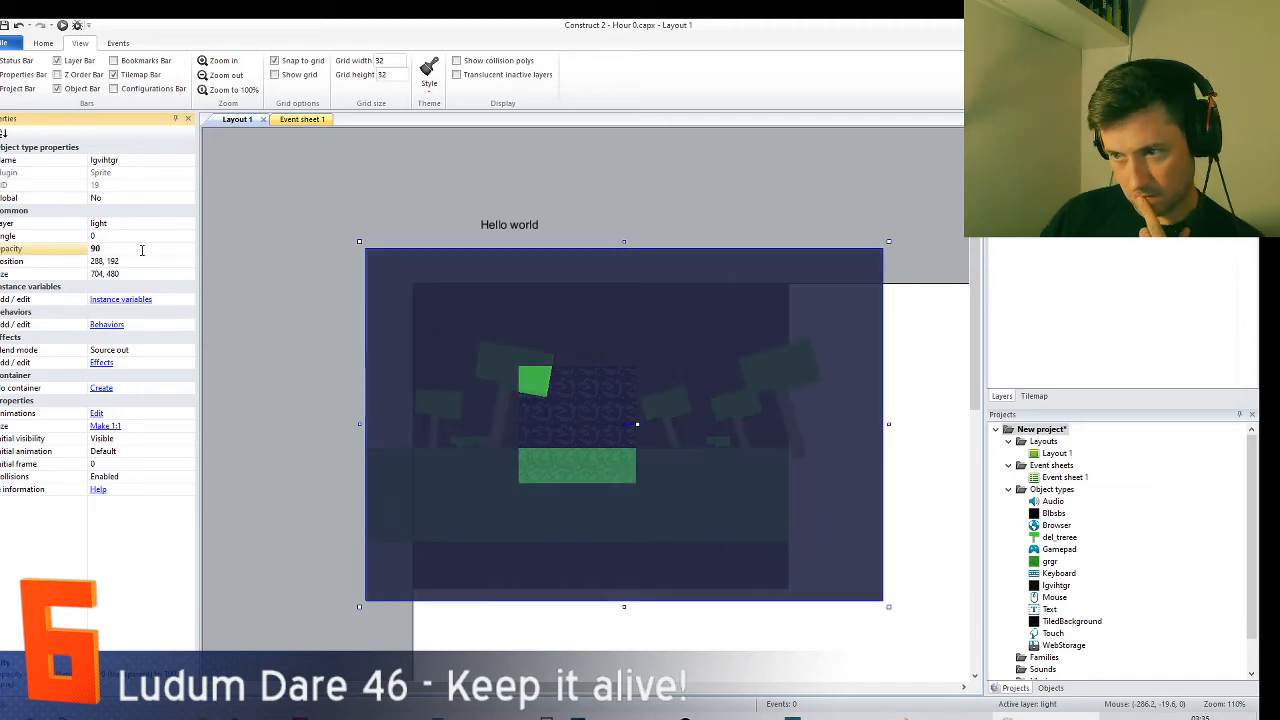
left_click(556, 411)
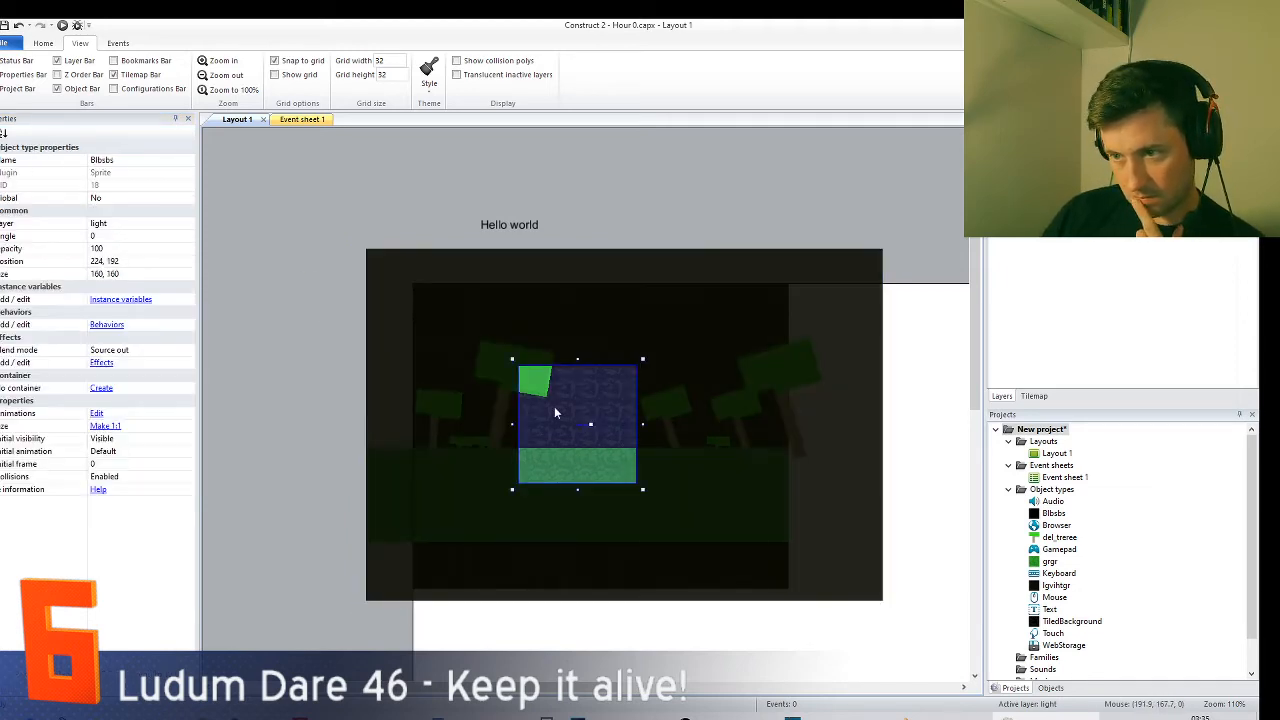
key("Right")
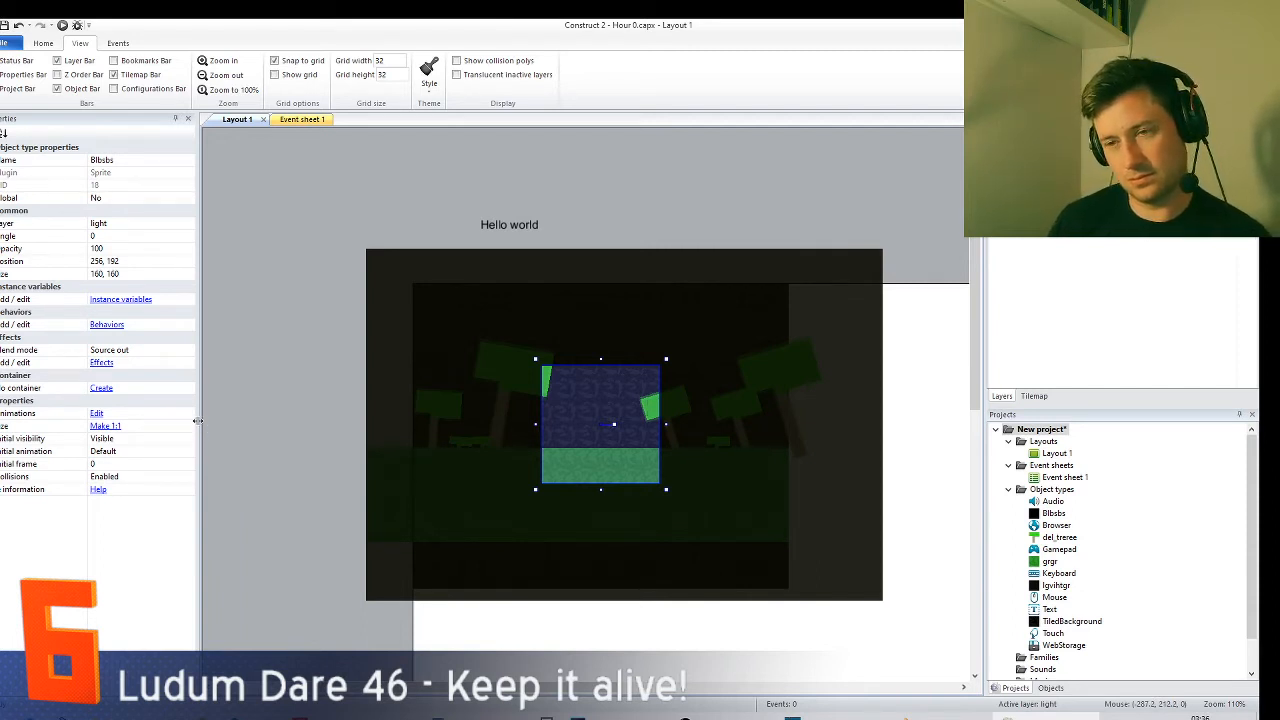
- Add a Blur Horizontal effect to the Blbsbs square
left_click(104, 363)
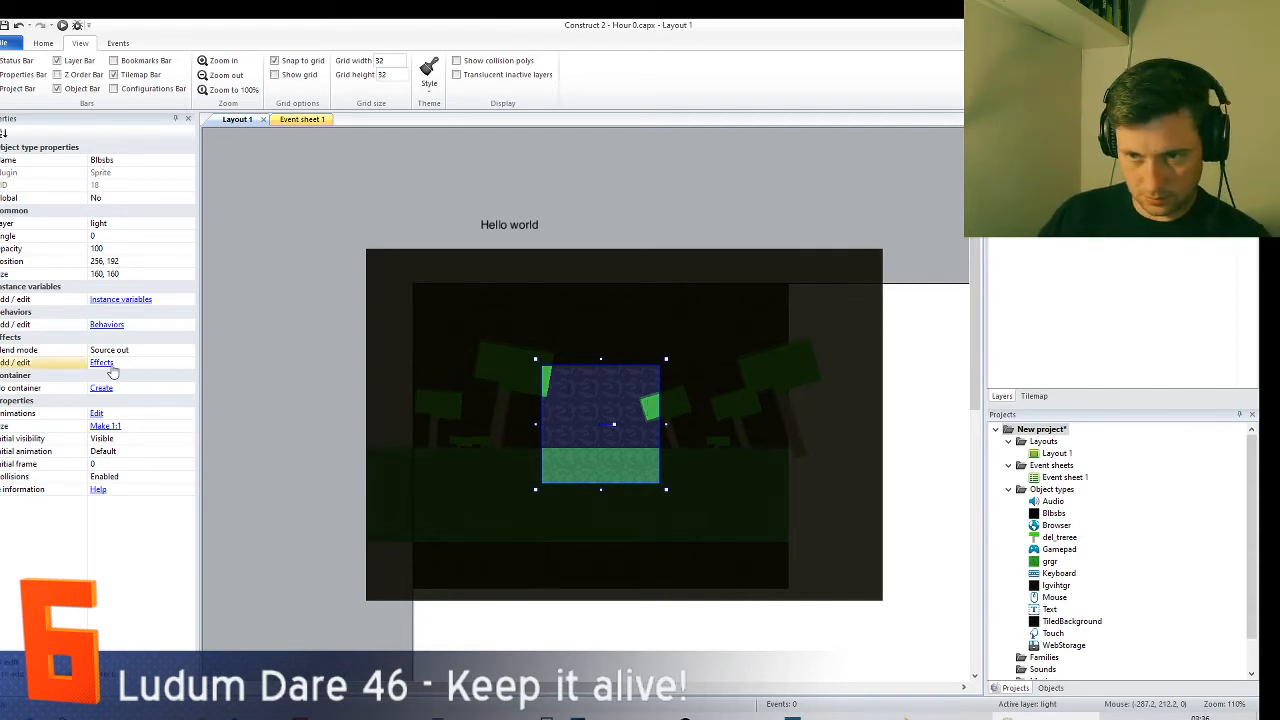
left_click(476, 318)
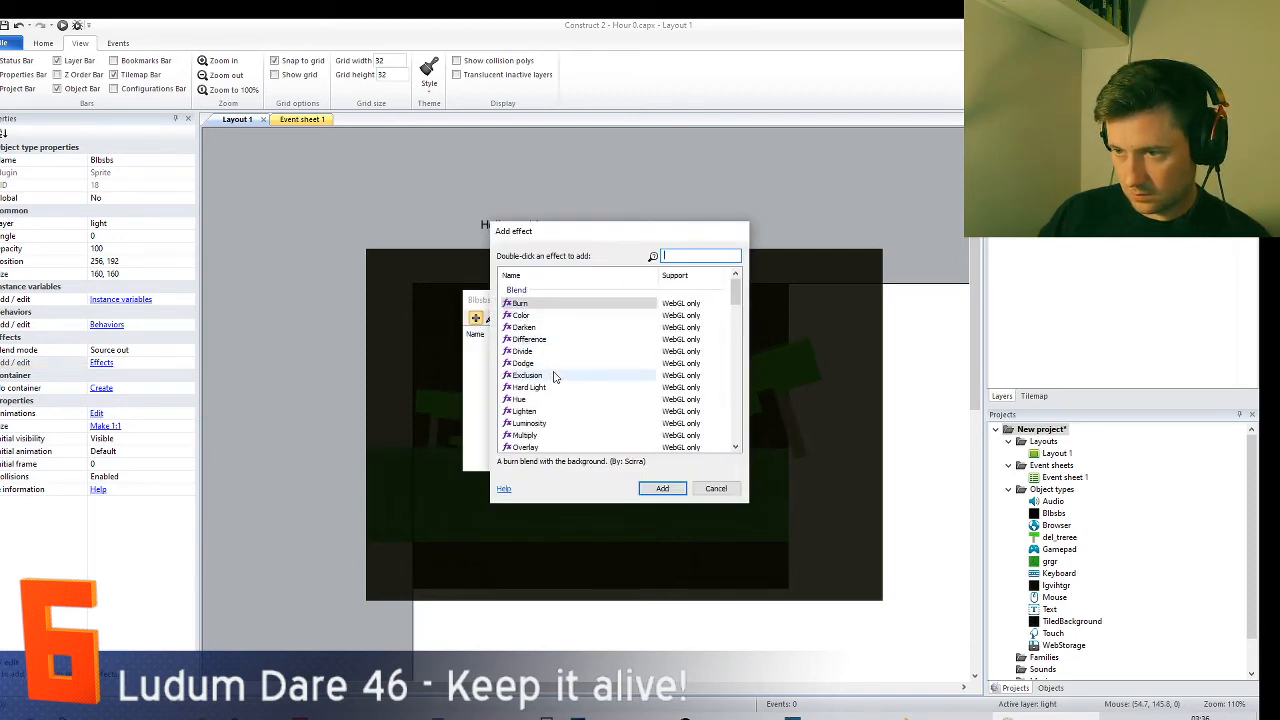
scroll(556, 380, "down", 2)
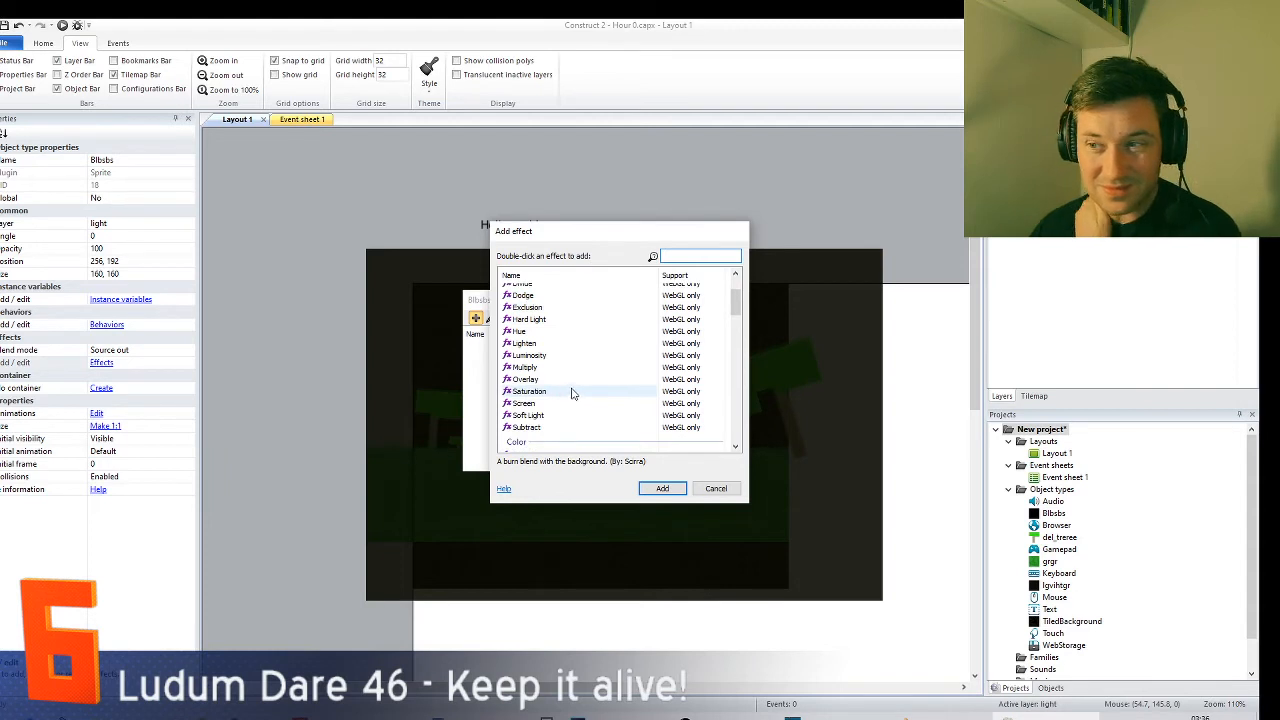
scroll(574, 378, "down", 3)
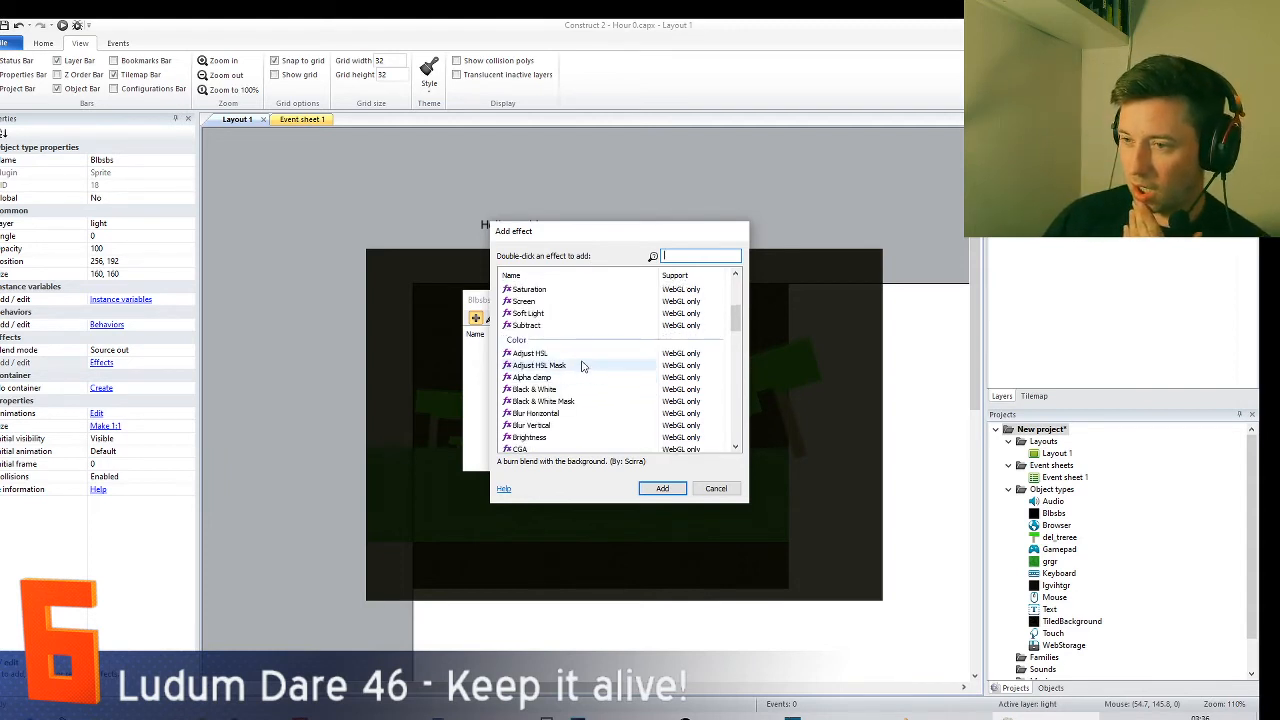
scroll(574, 354, "up", 2)
scroll(567, 352, "down", 4)
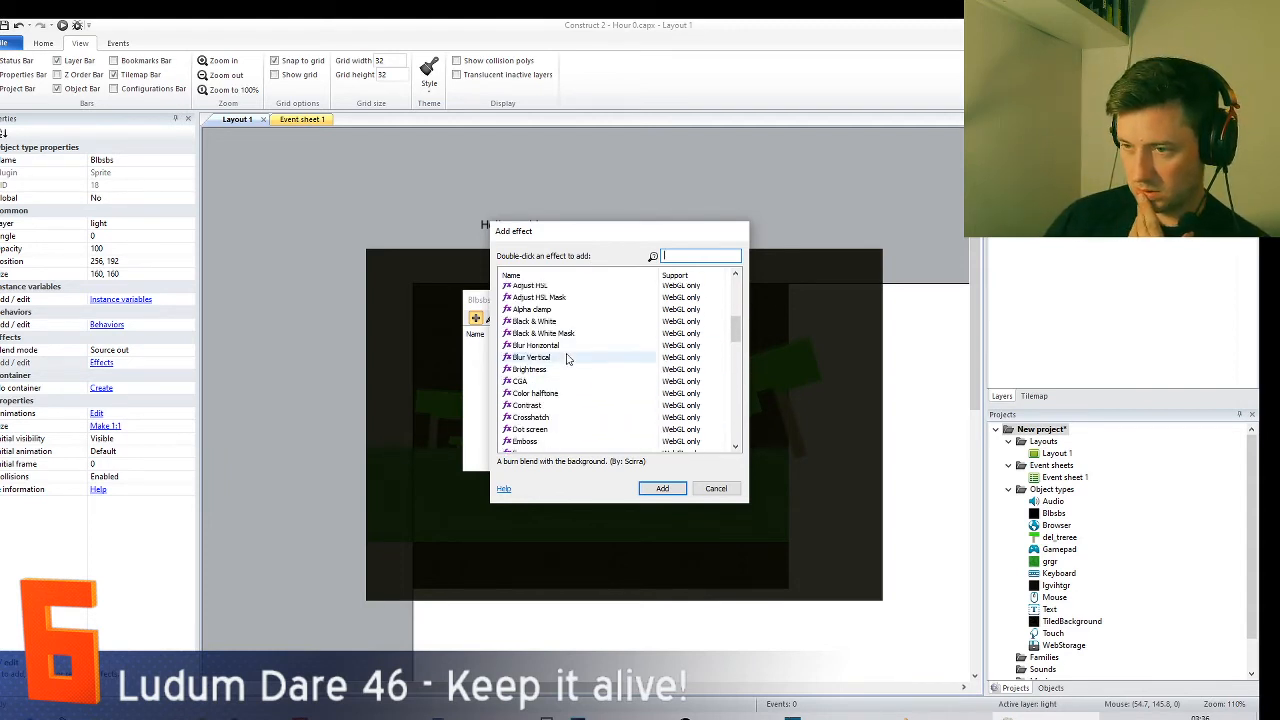
double_click(565, 346)
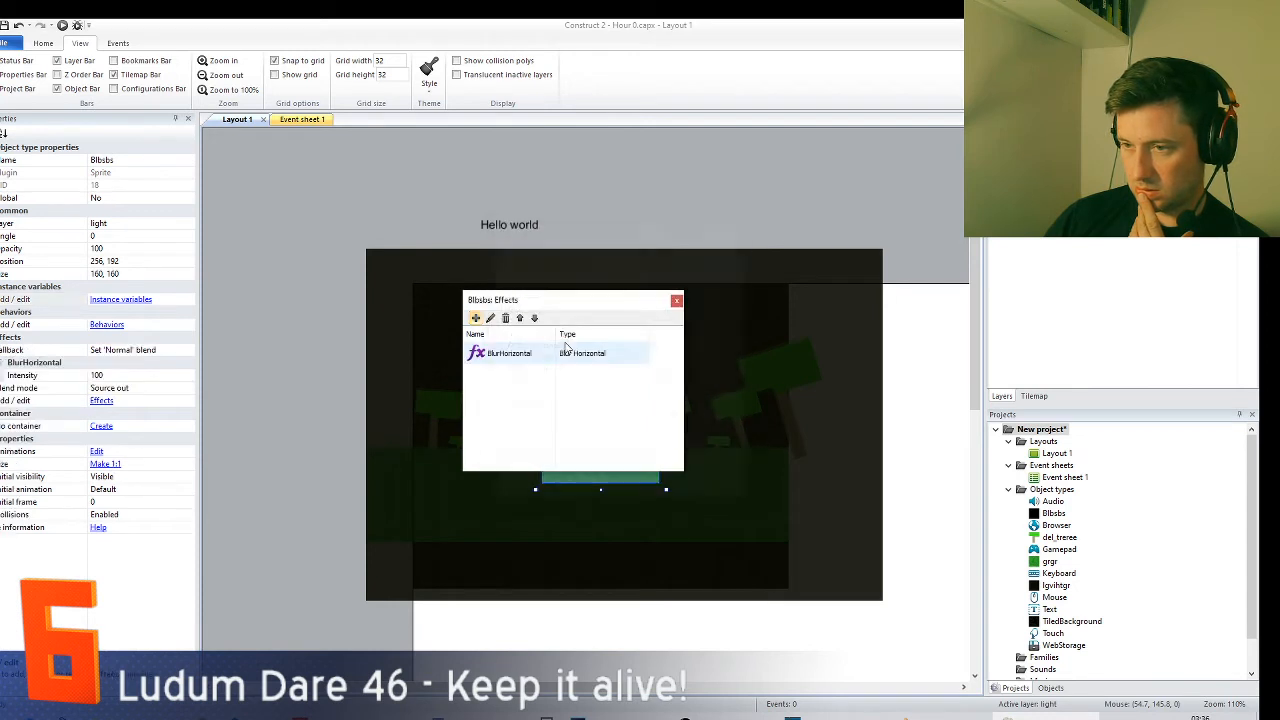
- Add a Blur Vertical effect to the Blbsbs square as its second effect
left_click(479, 318)
scroll(553, 376, "down", 3)
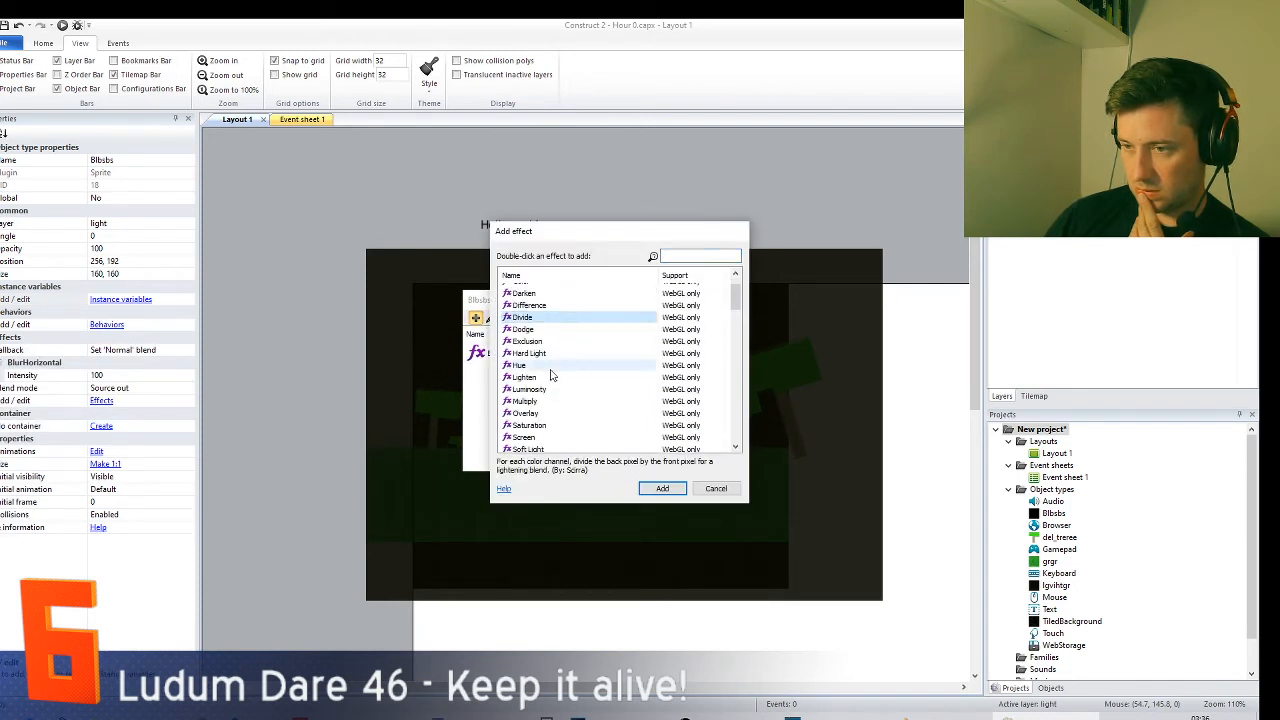
scroll(560, 405, "down", 1)
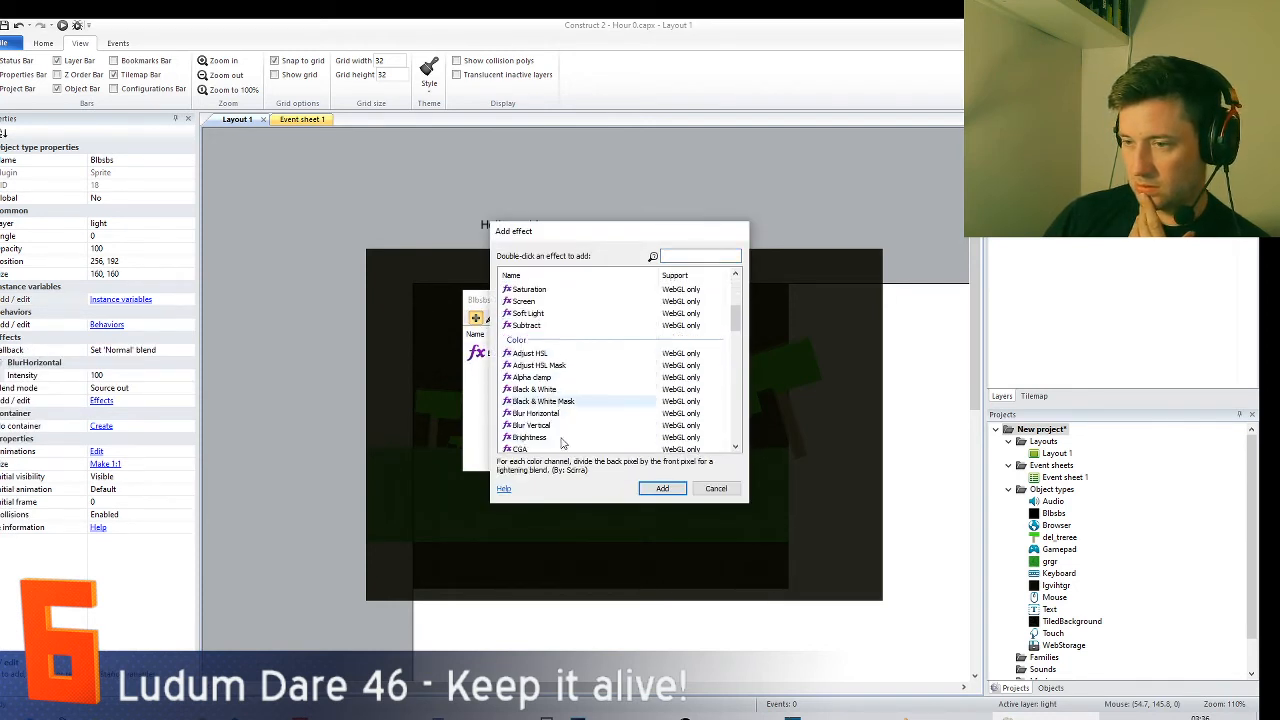
double_click(565, 425)
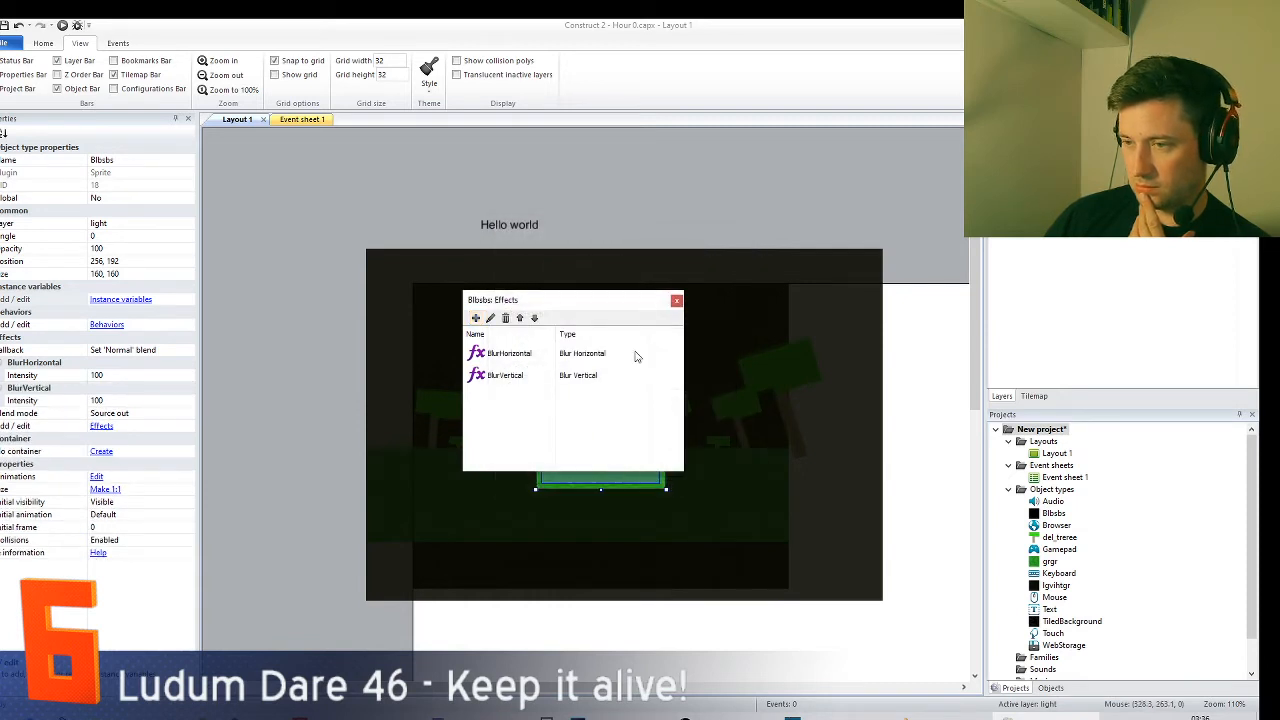
left_click(676, 298)
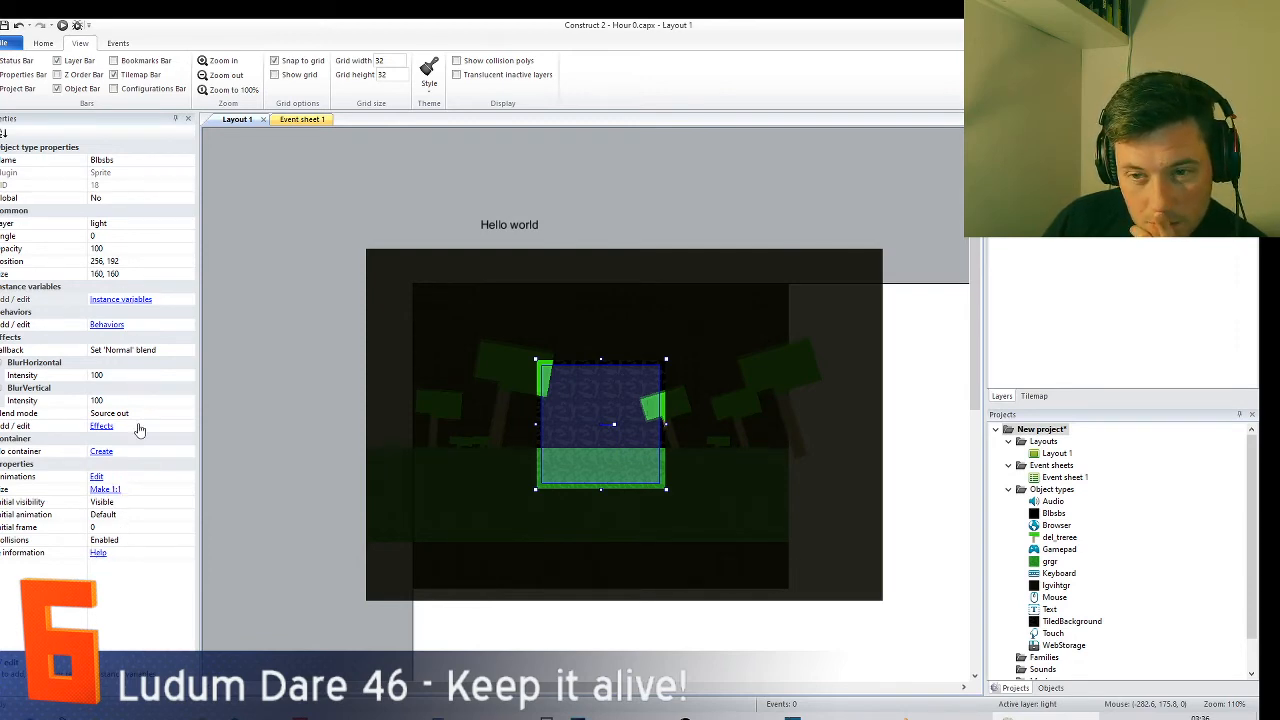
- Rotate the Blbsbs square to about 236° to test how the blurred cut-out behaves
left_click(110, 374)
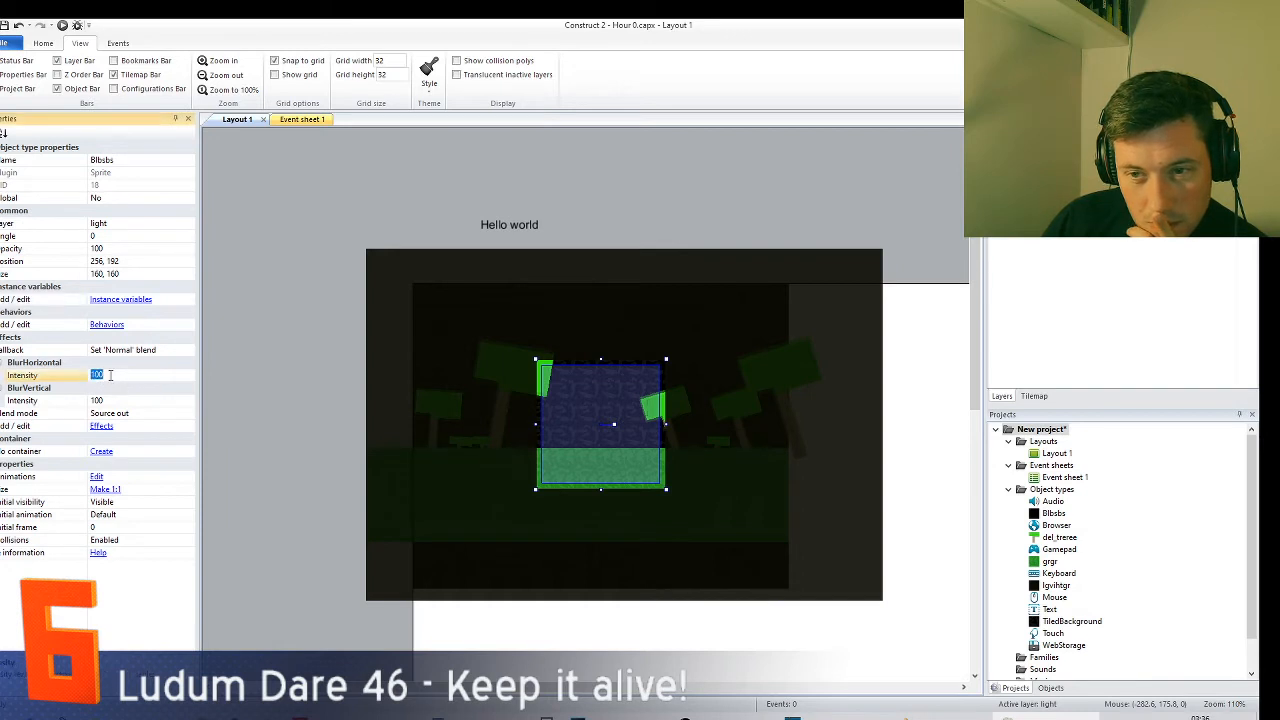
left_click_drag(614, 424, 555, 358)
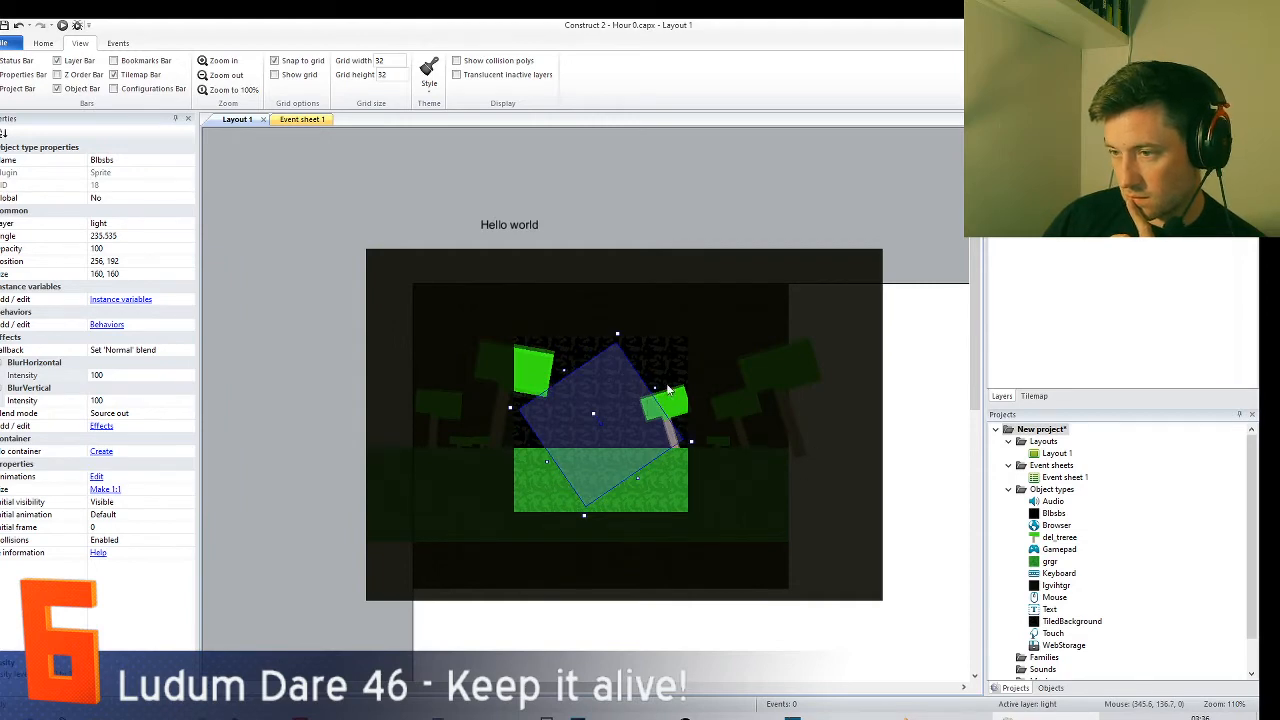
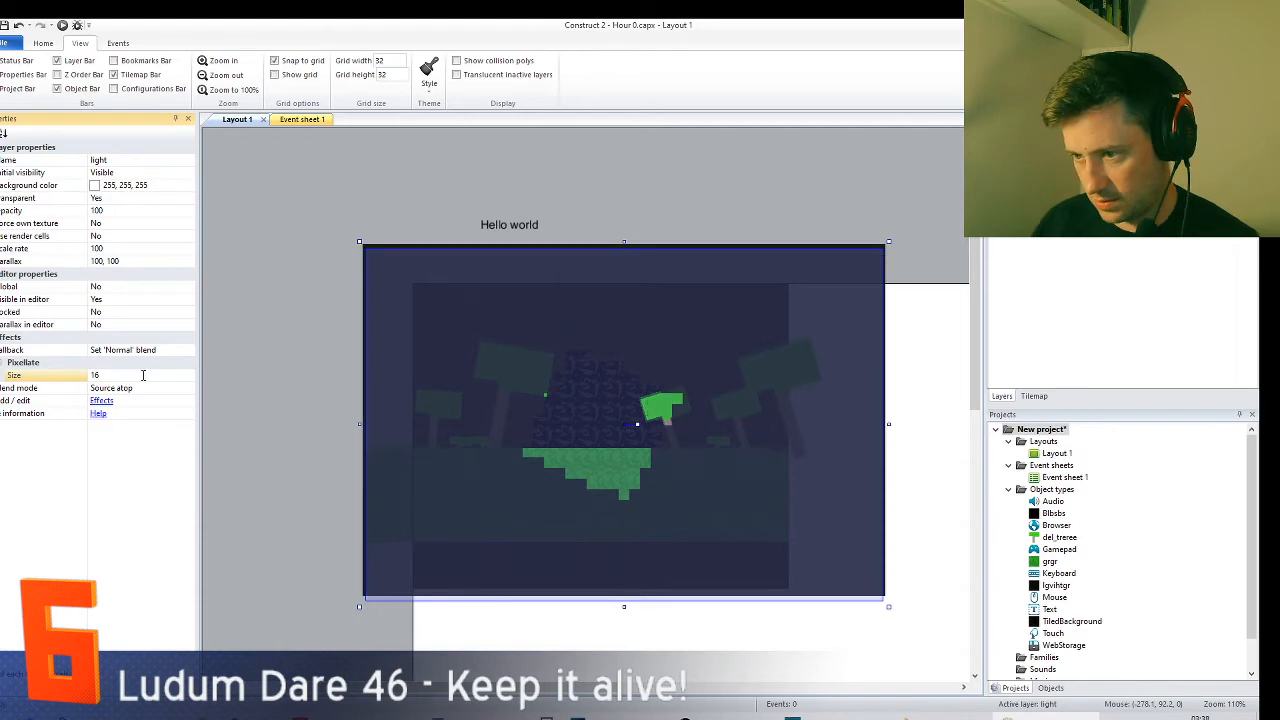
- Arrange rotated 96 × 96 Blbsbs squares in an overlapping cluster in the middle of the dark rectangle
left_click(302, 450)
mouse_move(601, 431)
left_mouse_down()
mouse_move(600, 477)
mouse_move(583, 428)
left_mouse_up()
left_click_drag(664, 392, 570, 447)
left_click(865, 465)
left_click(941, 472)
scroll(941, 472, "up", 3, "ctrl")
key("Delete")
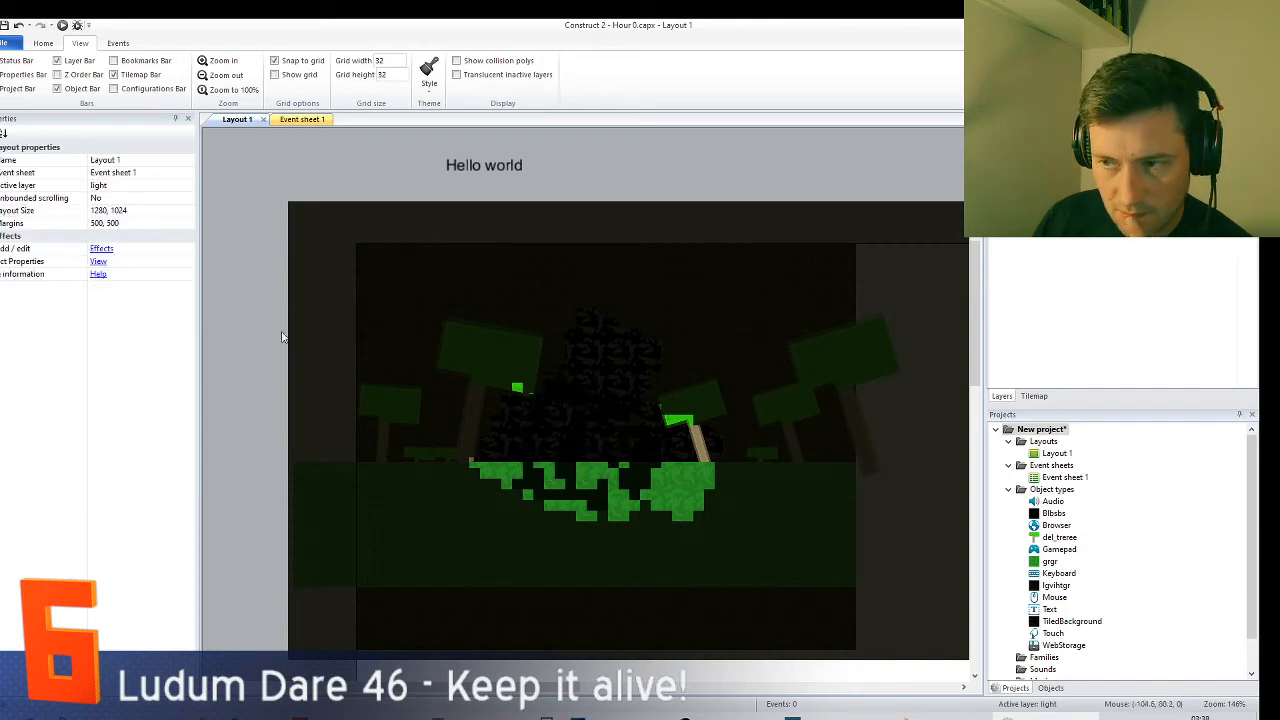
key("ctrl+z")
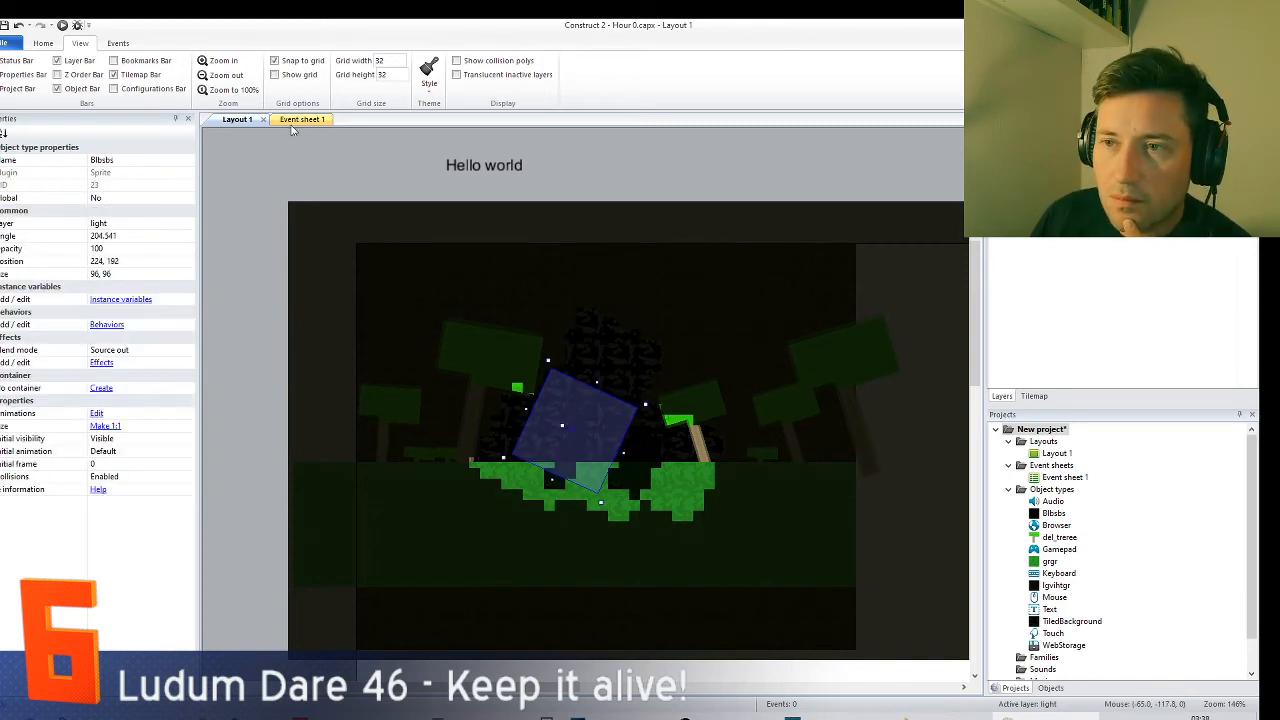
left_click(300, 120)
left_click(280, 148)
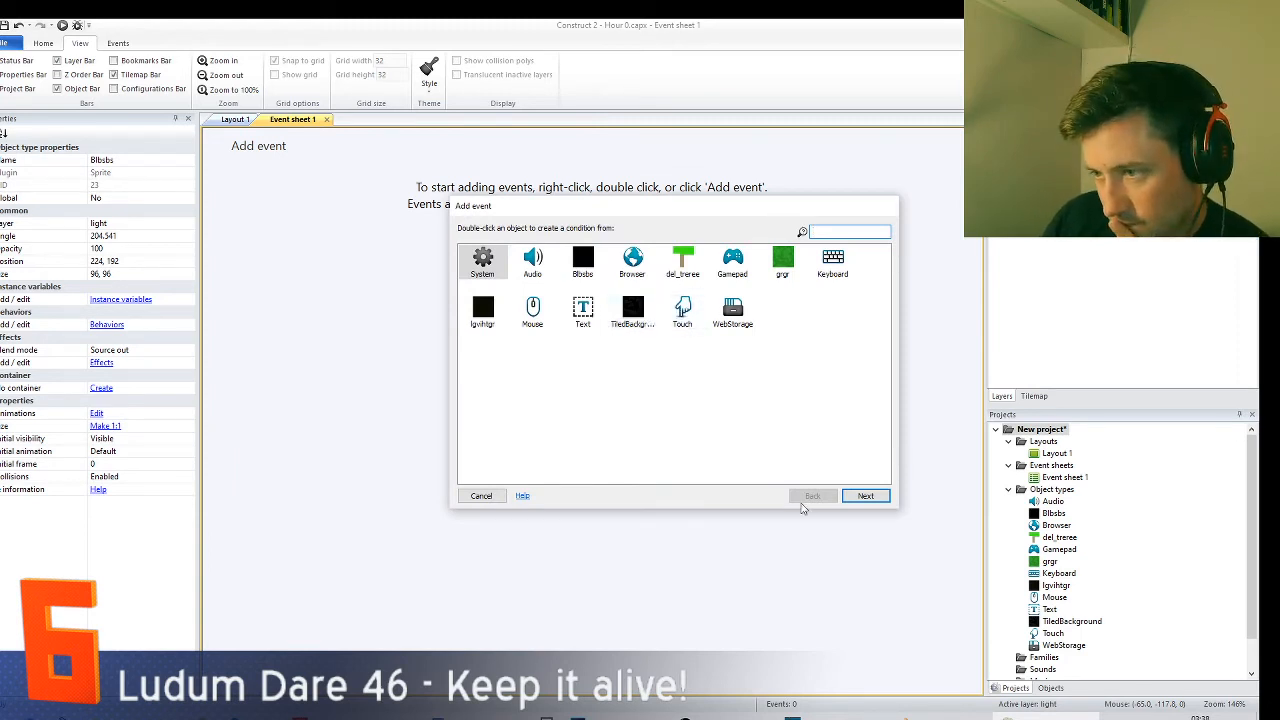
left_click(481, 495)
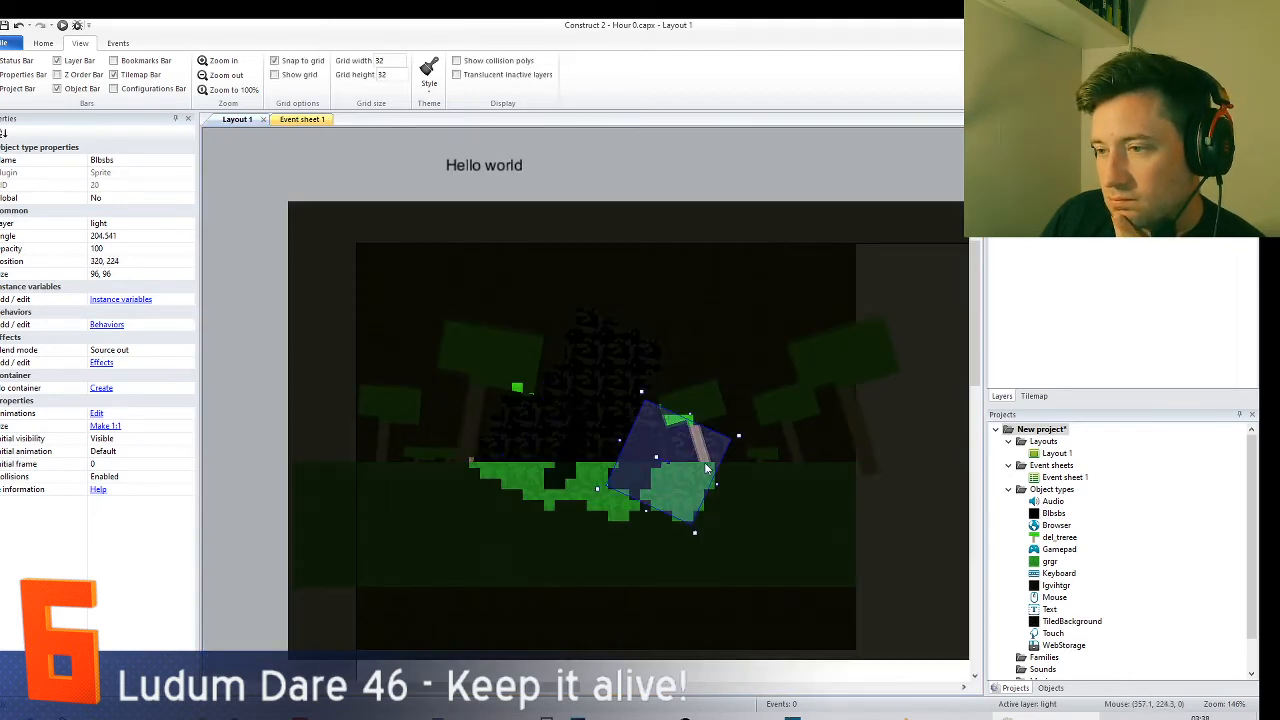
- Open the Blbsbs sprite's image and erase its whole black square so the 250 × 250 canvas is transparent
double_click(706, 468)
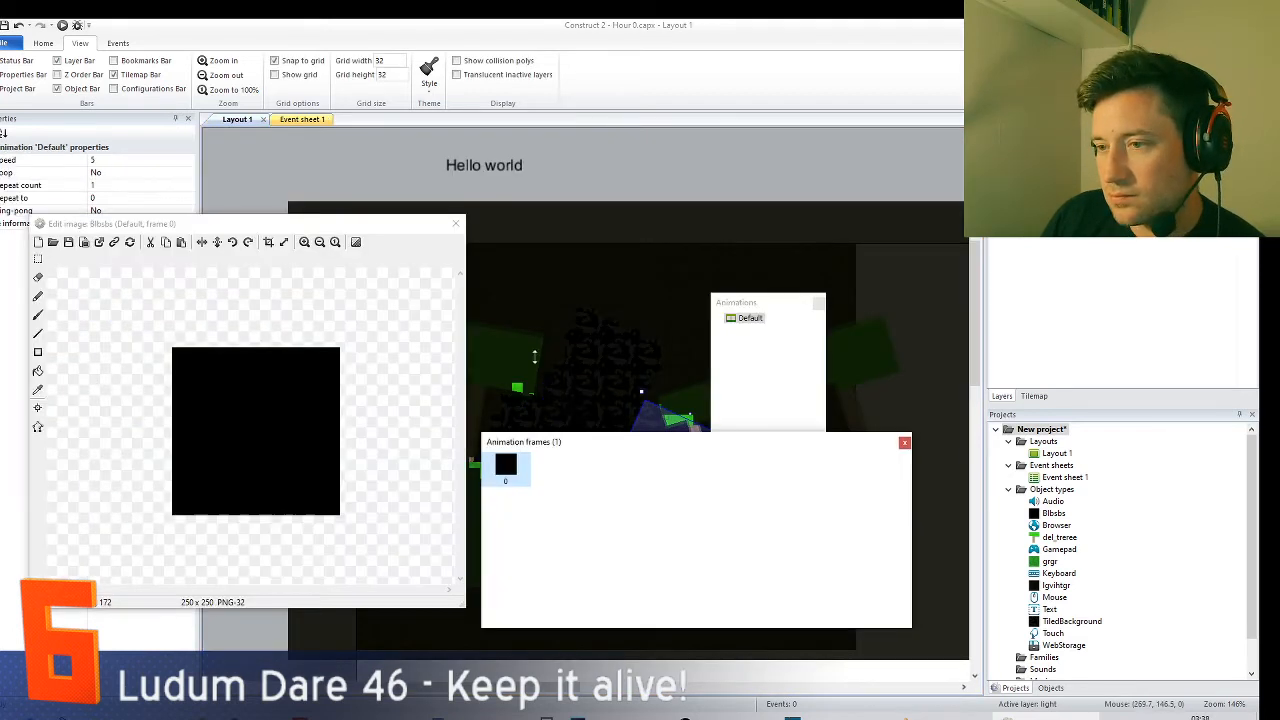
left_click(41, 317)
left_click(39, 298)
left_click(40, 334)
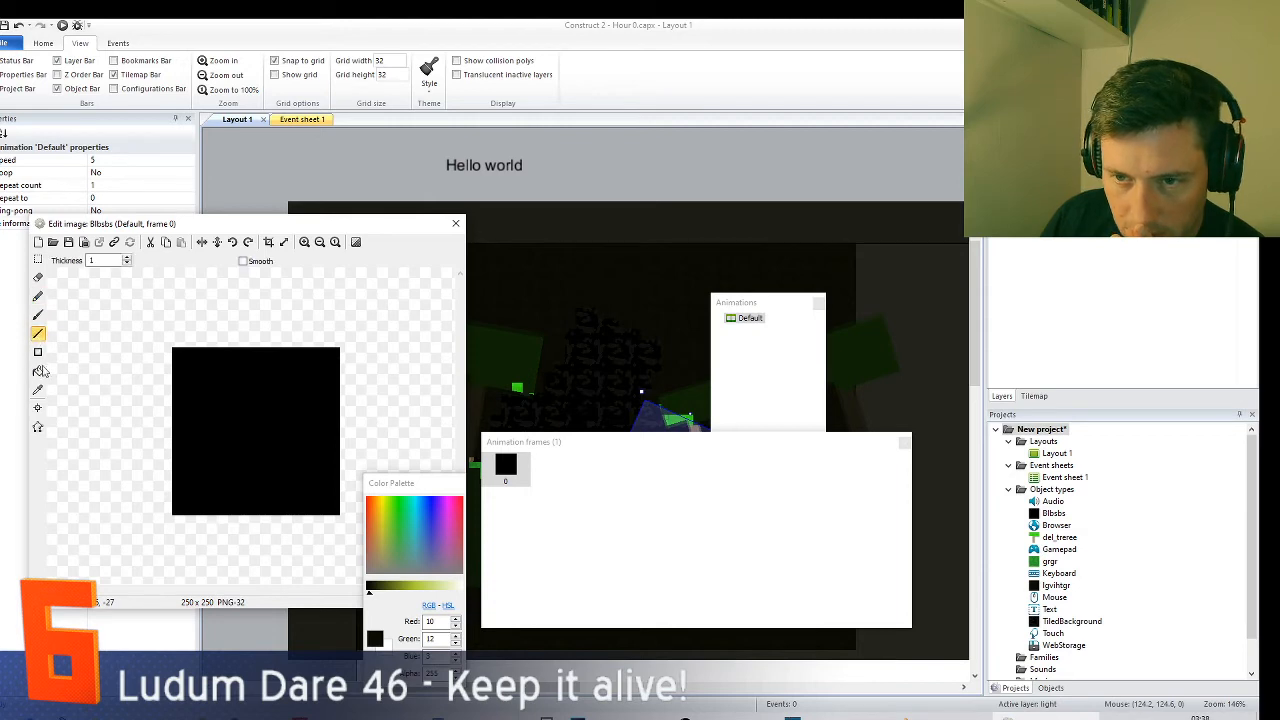
left_click(41, 371)
left_click(260, 378)
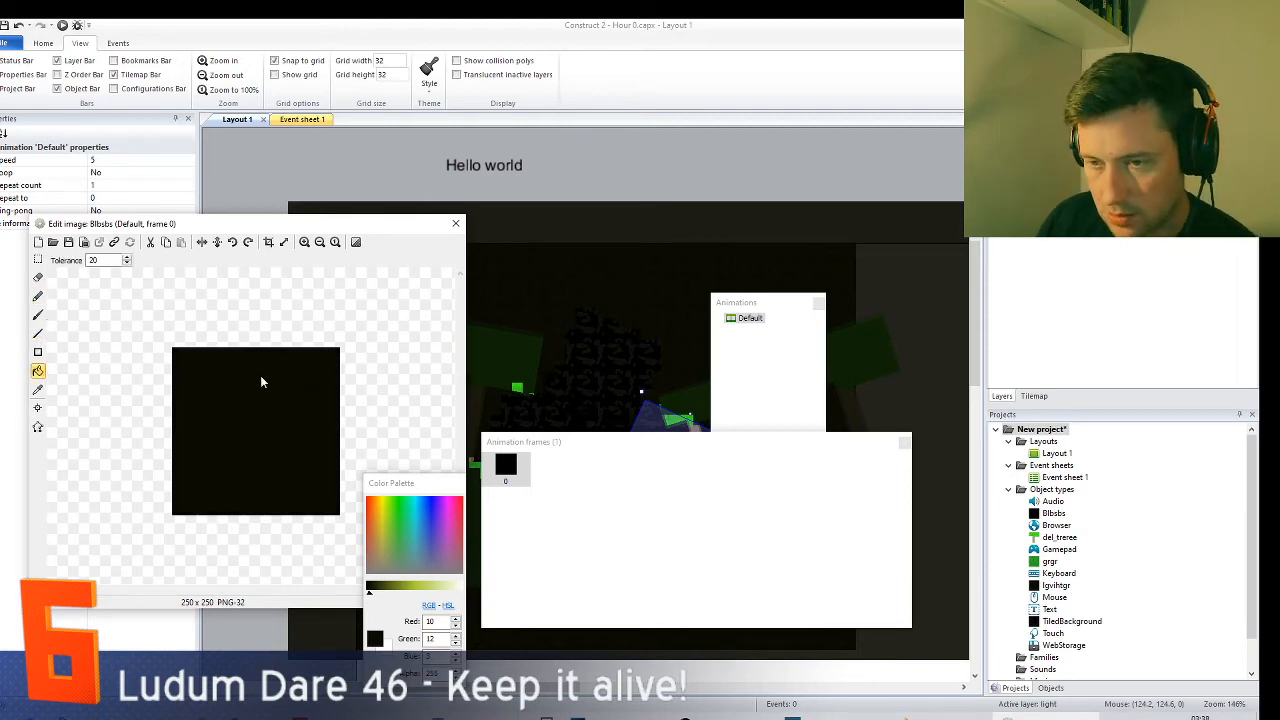
left_click(38, 259)
left_click_drag(120, 309, 386, 437)
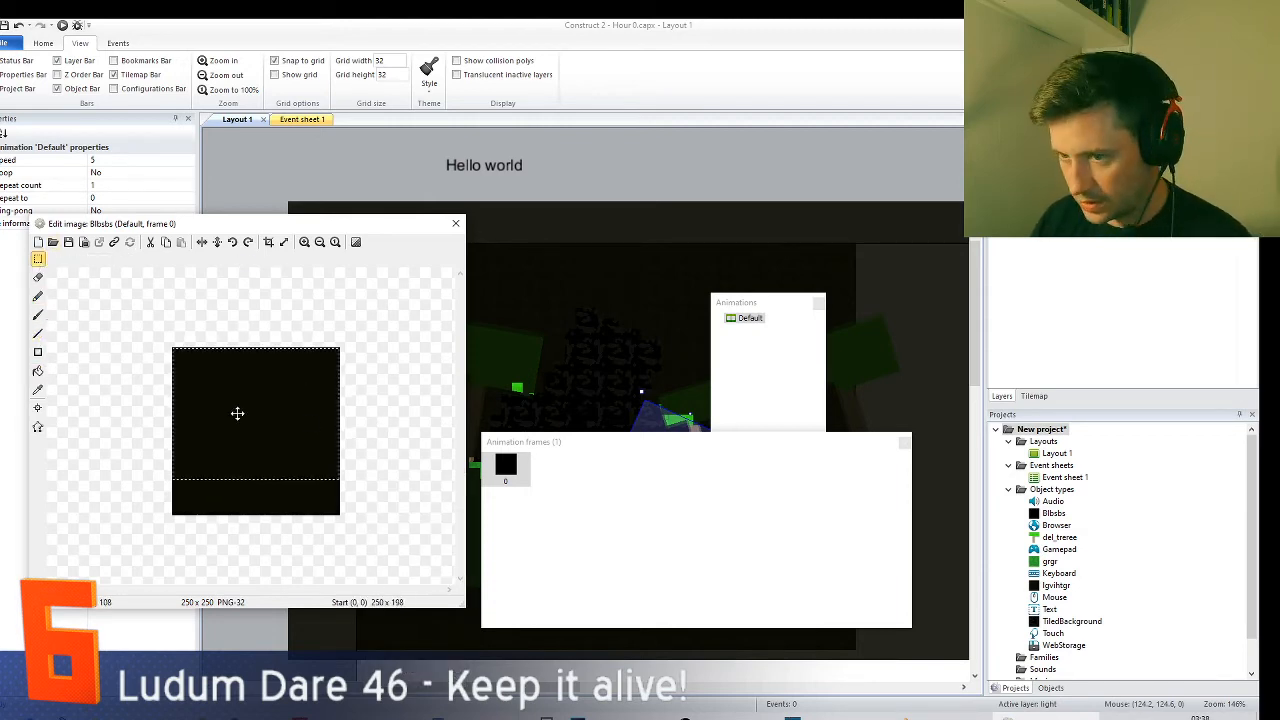
key("Delete")
key("Delete")
left_click_drag(144, 416, 410, 553)
key("Delete")
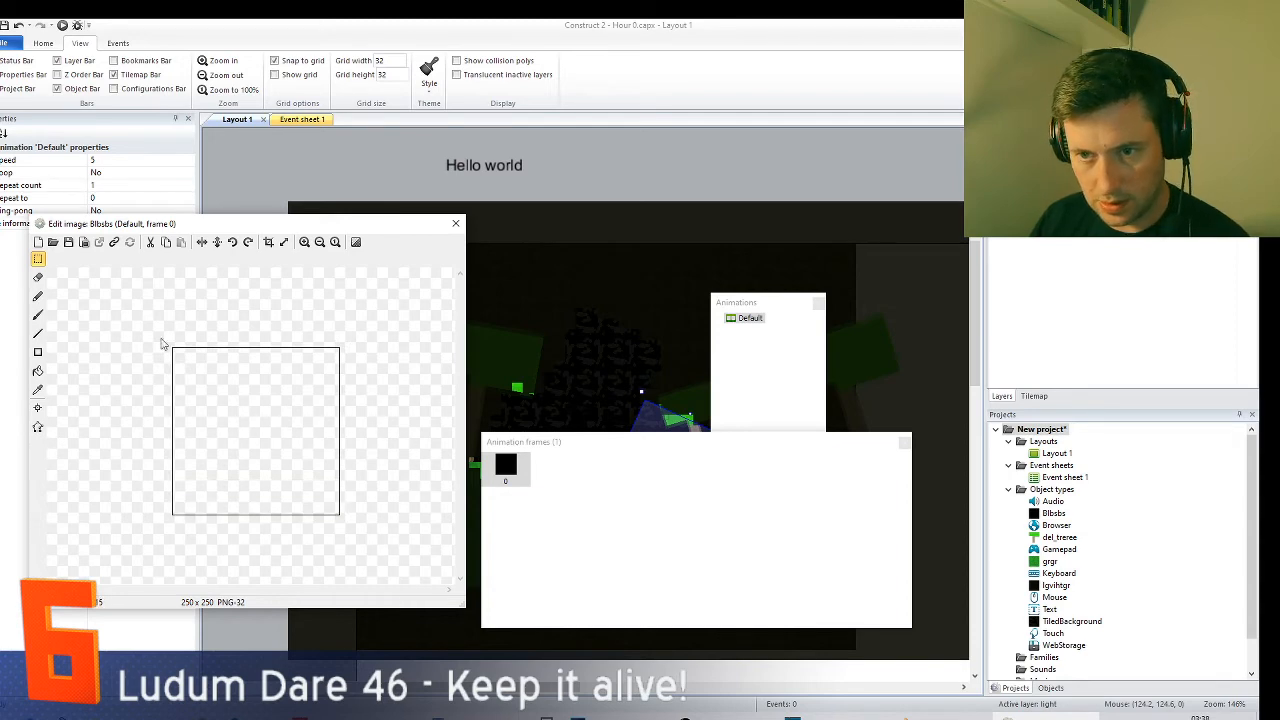
- Sketch a closed irregular blob outline on the empty Blbsbs image, fill it with near-black and finish editing the image
left_click(38, 297)
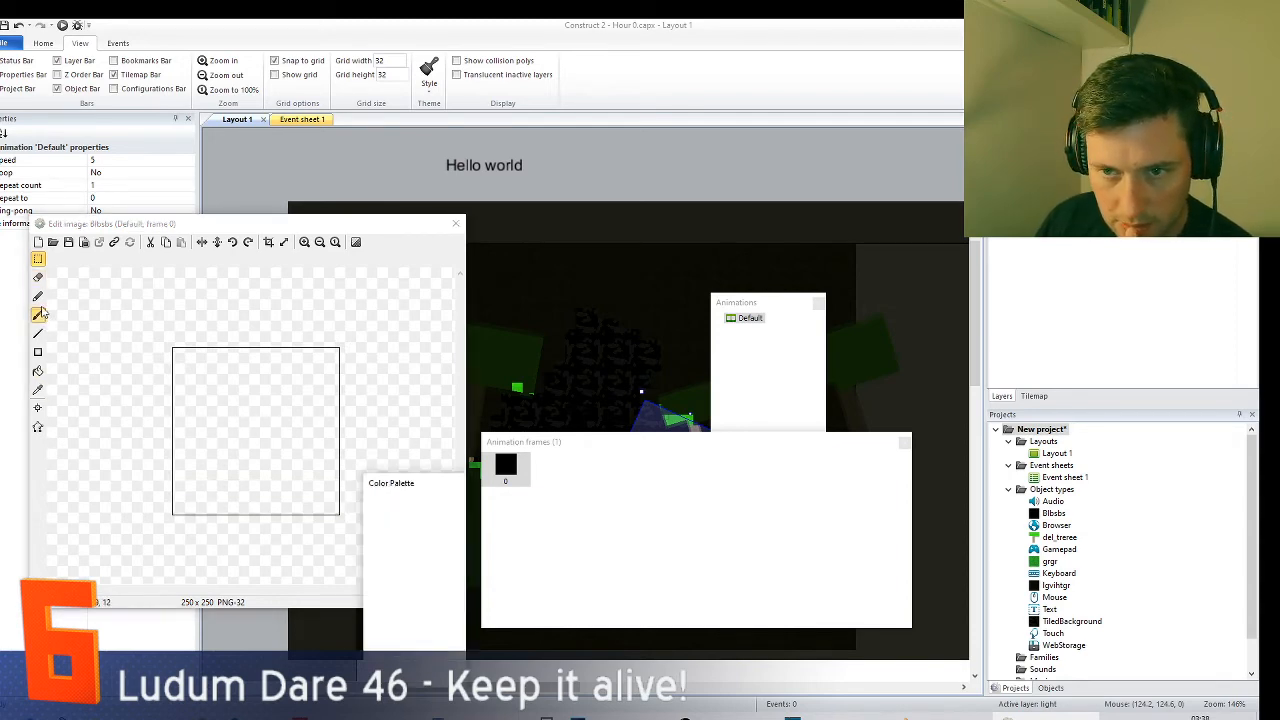
mouse_move(199, 401)
left_mouse_down()
mouse_move(220, 498)
mouse_move(330, 488)
mouse_move(294, 380)
mouse_move(215, 369)
left_mouse_up()
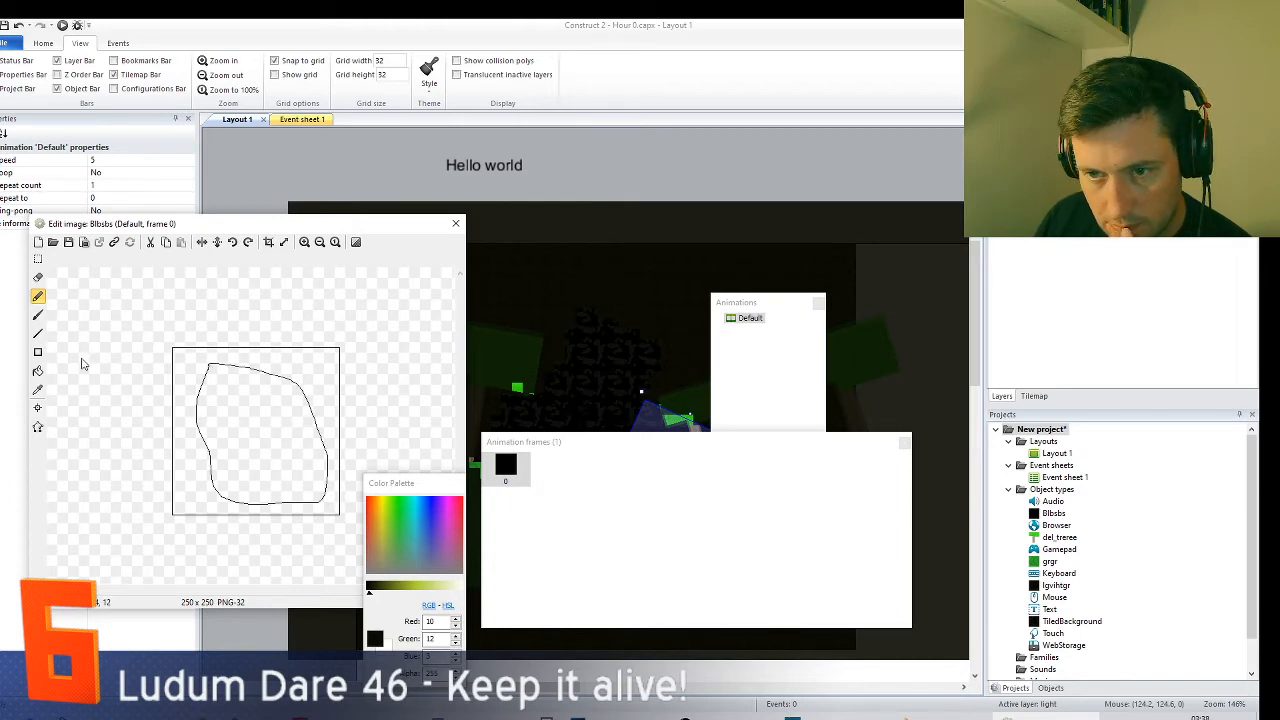
left_click(38, 371)
left_click(242, 407)
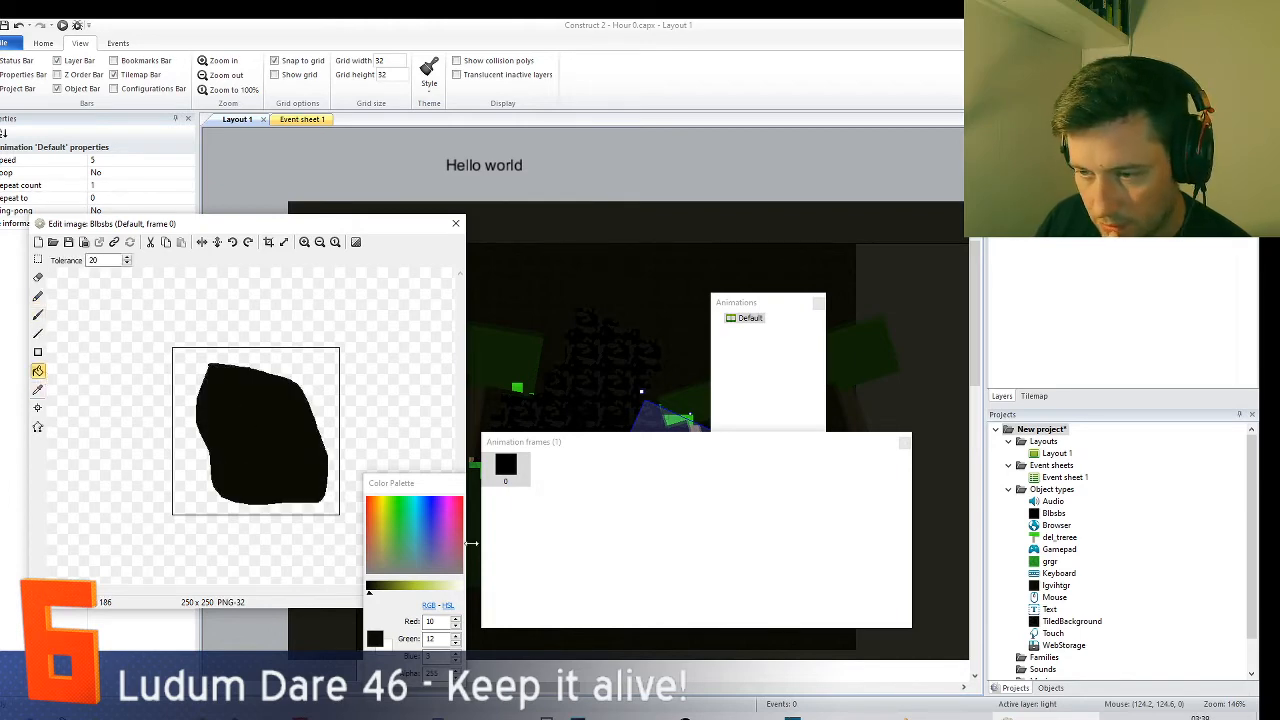
left_click(456, 223)
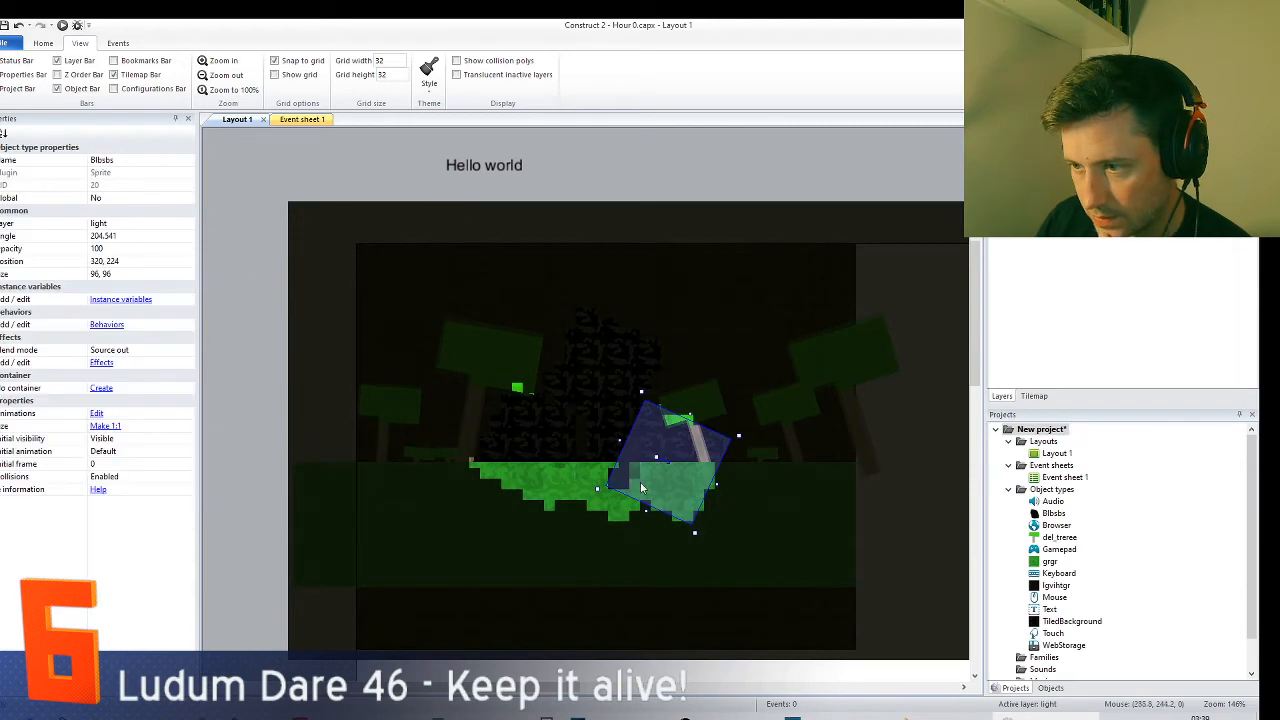
- Move Blbsbs sprites out of the cluster, placing one over the ground and another at 416, 224
left_click_drag(663, 474, 502, 600)
left_click_drag(522, 523, 790, 460)
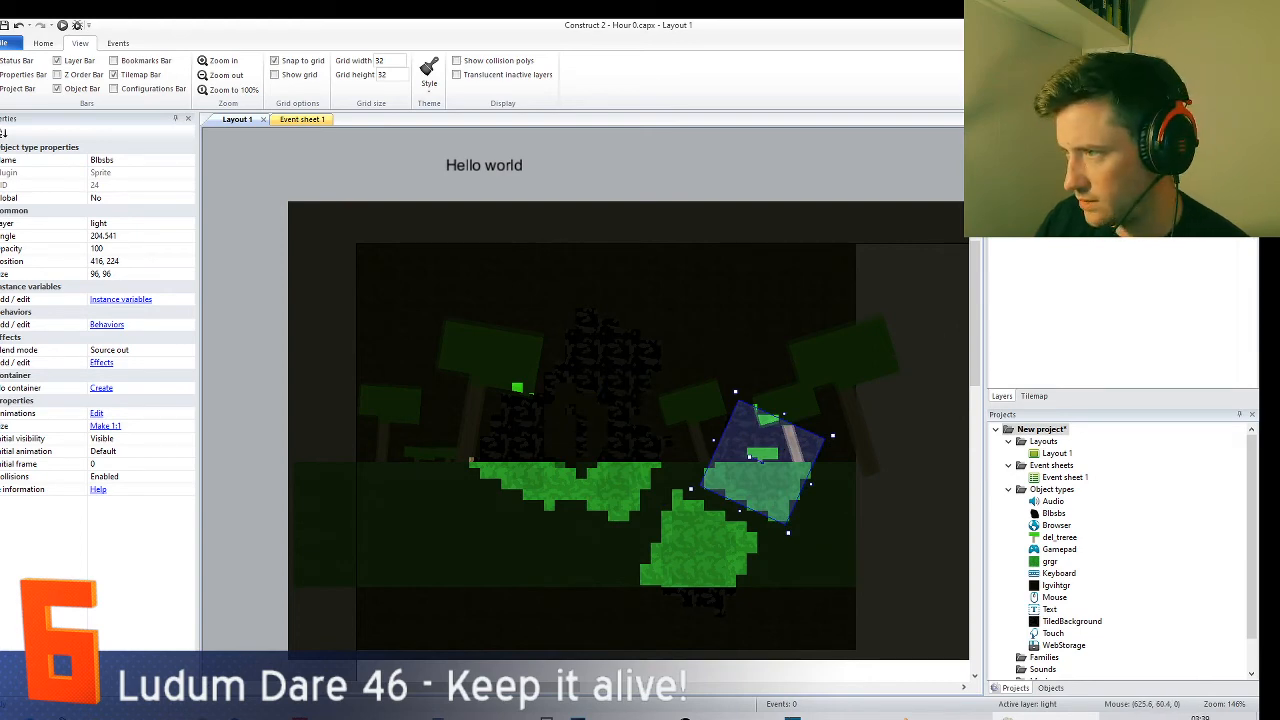
- Set the Pixellate effect's size on the light layer to 8
left_click(506, 425)
left_click(121, 374)
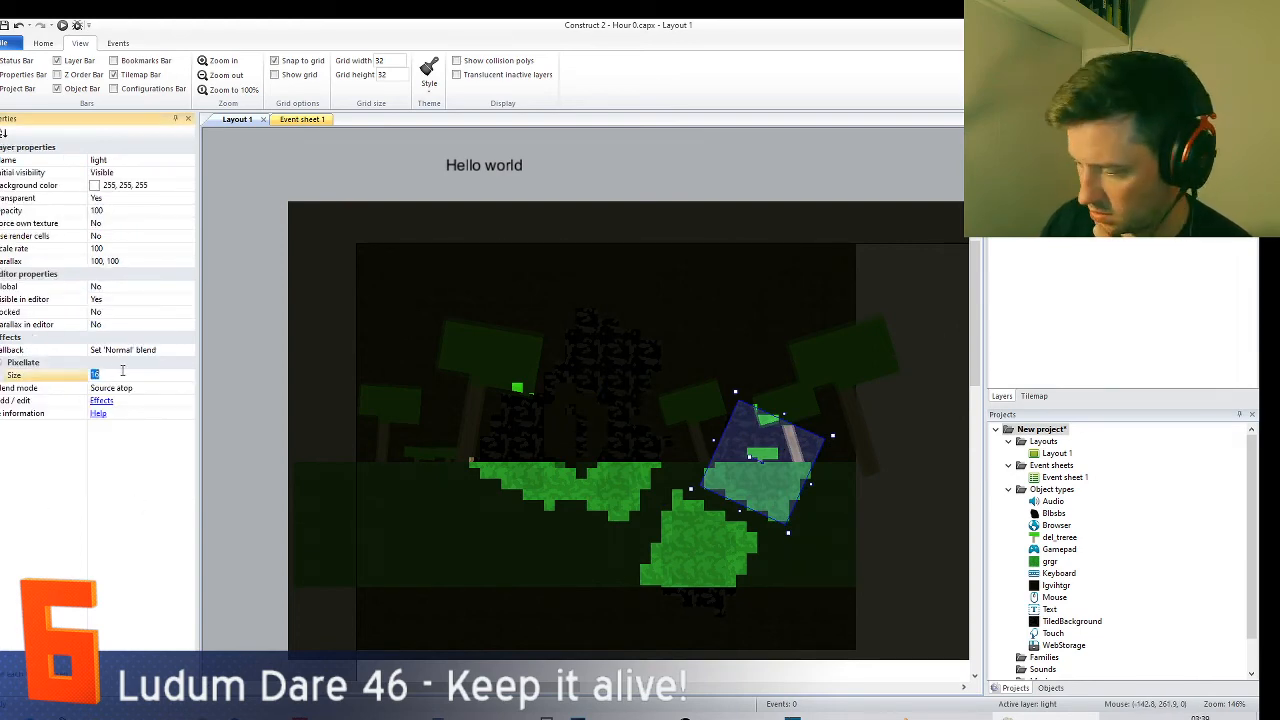
type("8")
key("Return")
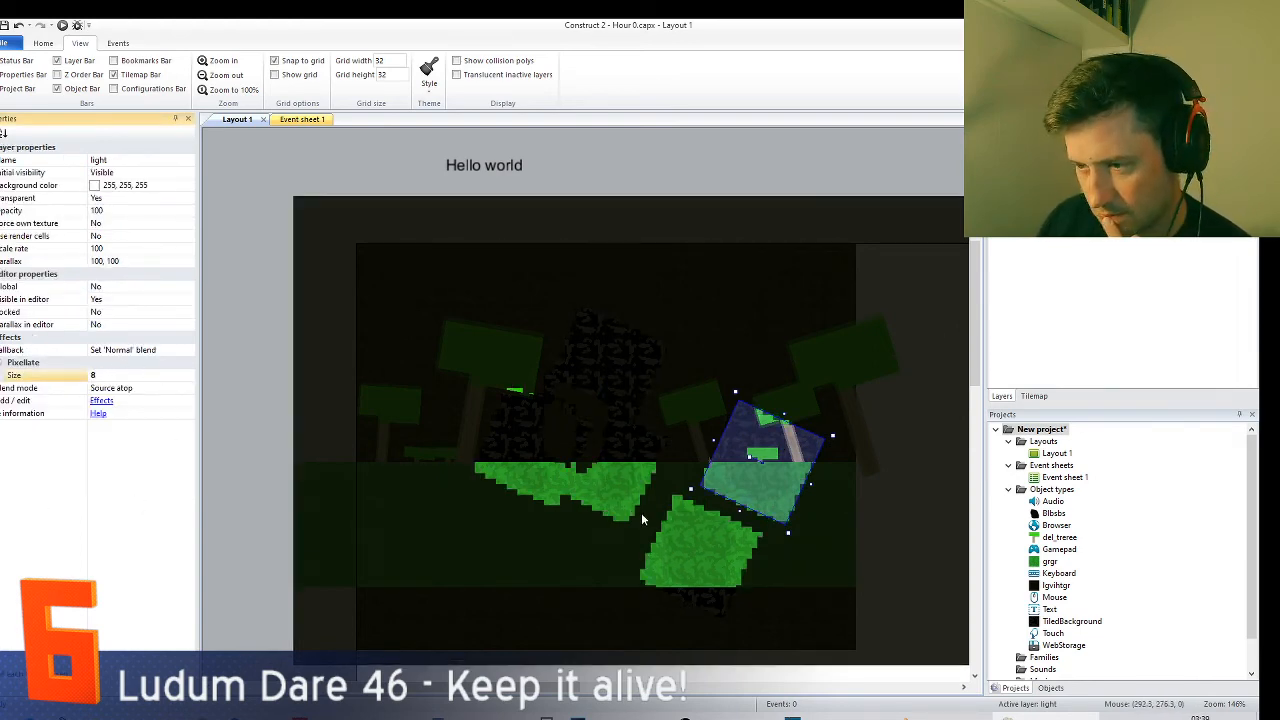
- Enlarge one Blbsbs sprite, shift it over the ground and place a 96 × 96 one on it at 384, 320
left_click_drag(641, 518, 658, 456)
left_click_drag(541, 544, 471, 607)
left_click(742, 508)
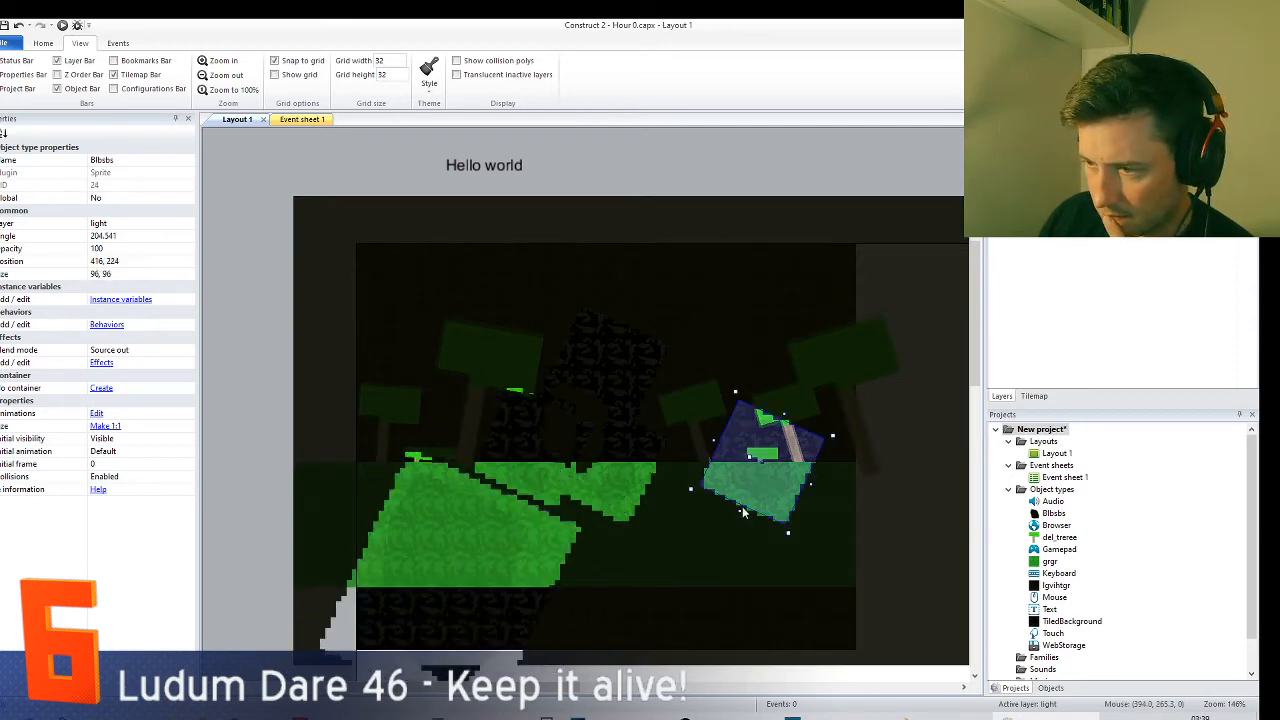
left_click_drag(742, 512, 510, 604)
left_click_drag(396, 577, 724, 537)
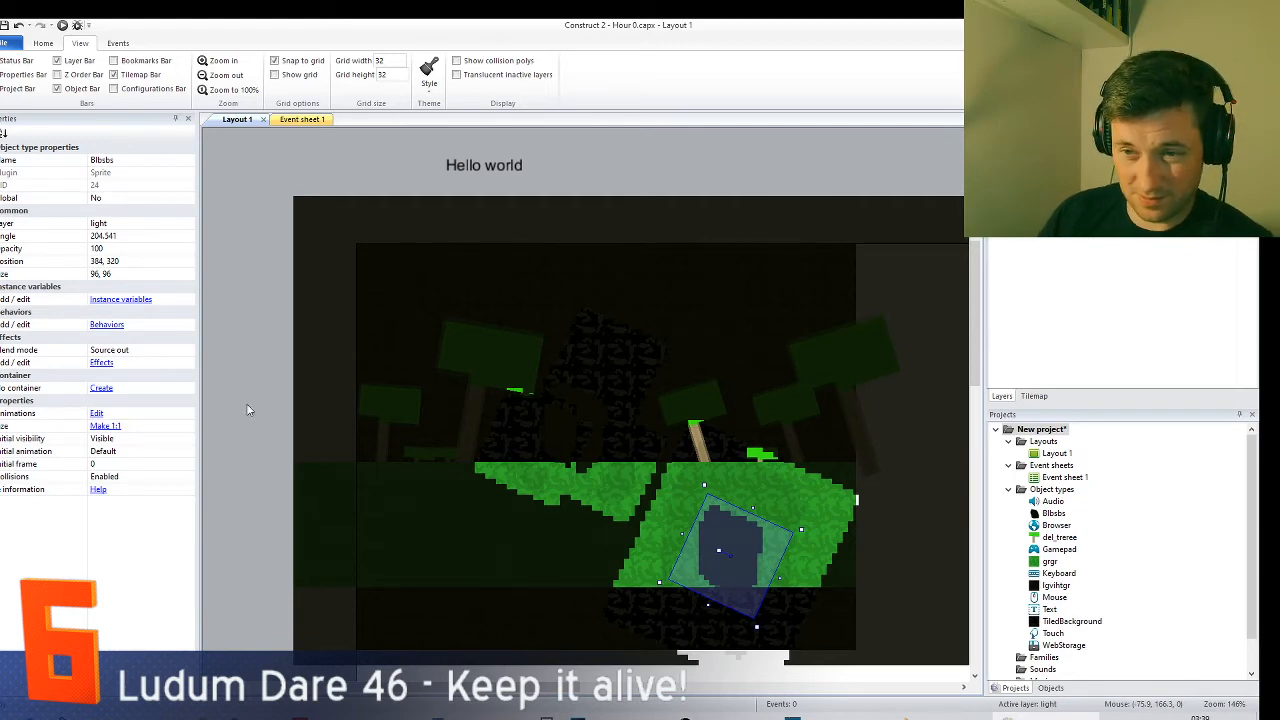
- Try the Destination out and Source in blend modes on the small Blbsbs sprite, moving it to 96, 288 on the dark overlay
left_click(140, 350)
left_click(188, 350)
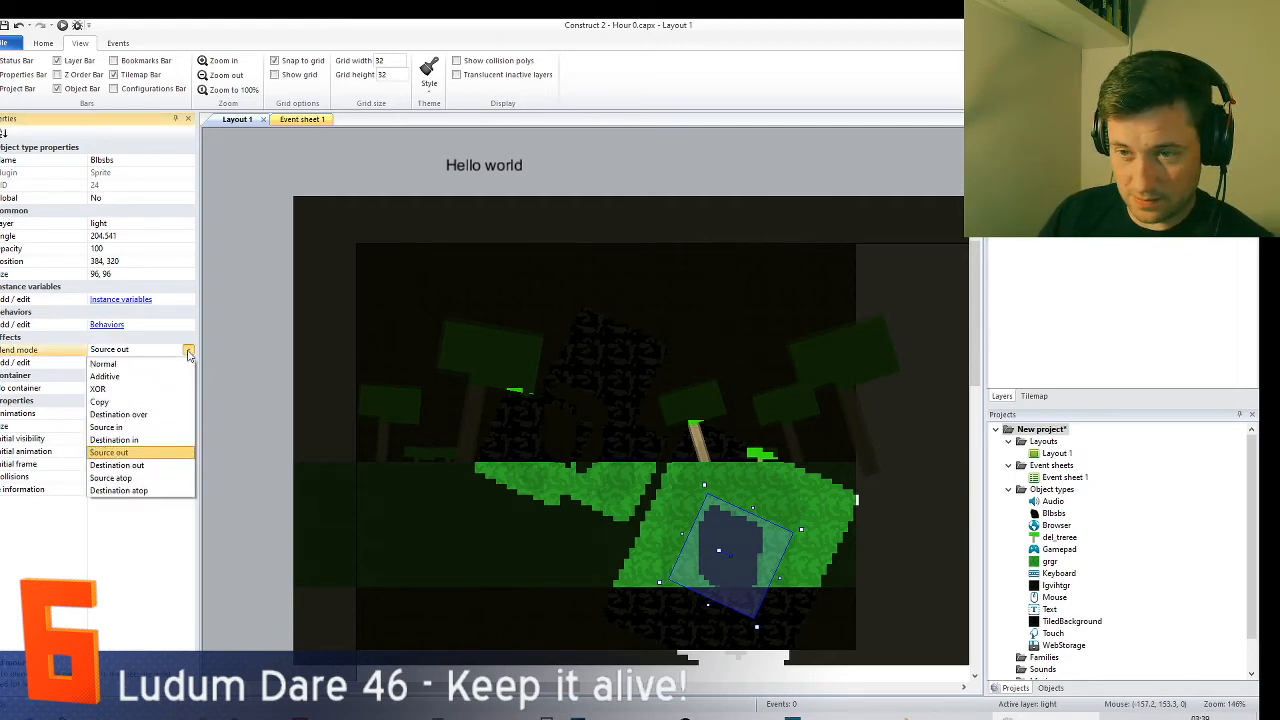
left_click(147, 466)
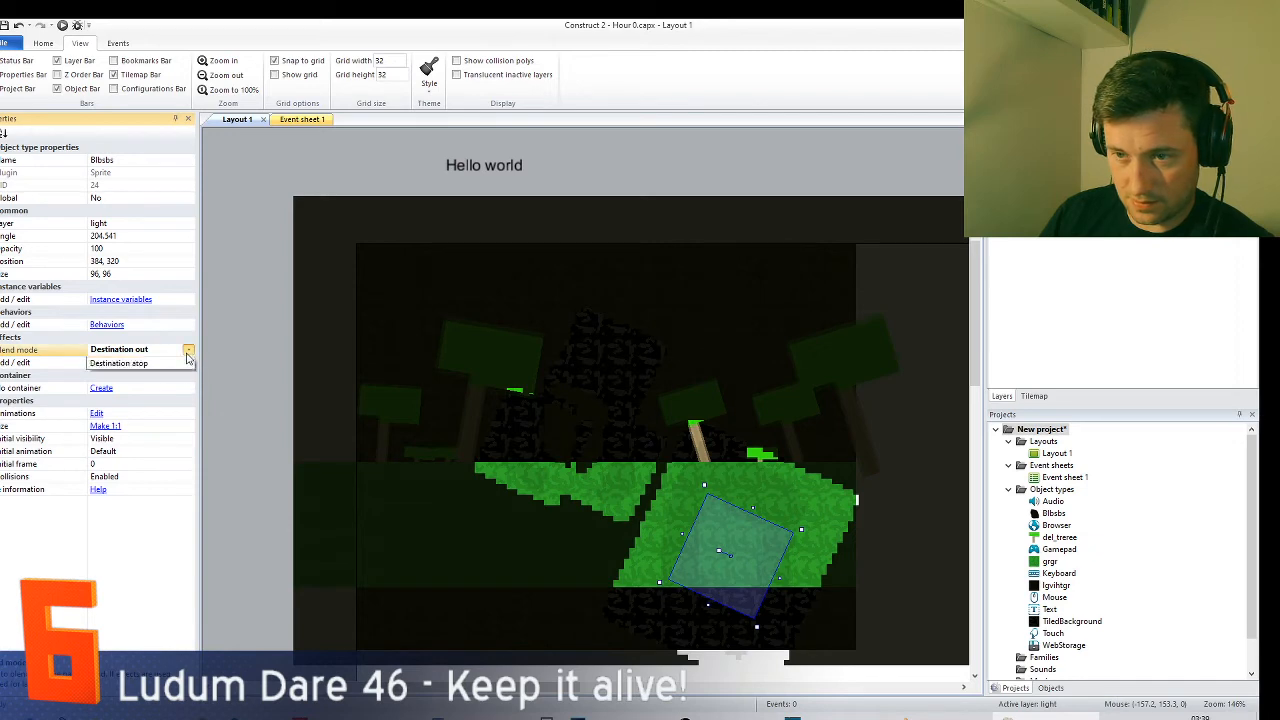
left_click(188, 350)
left_click(145, 427)
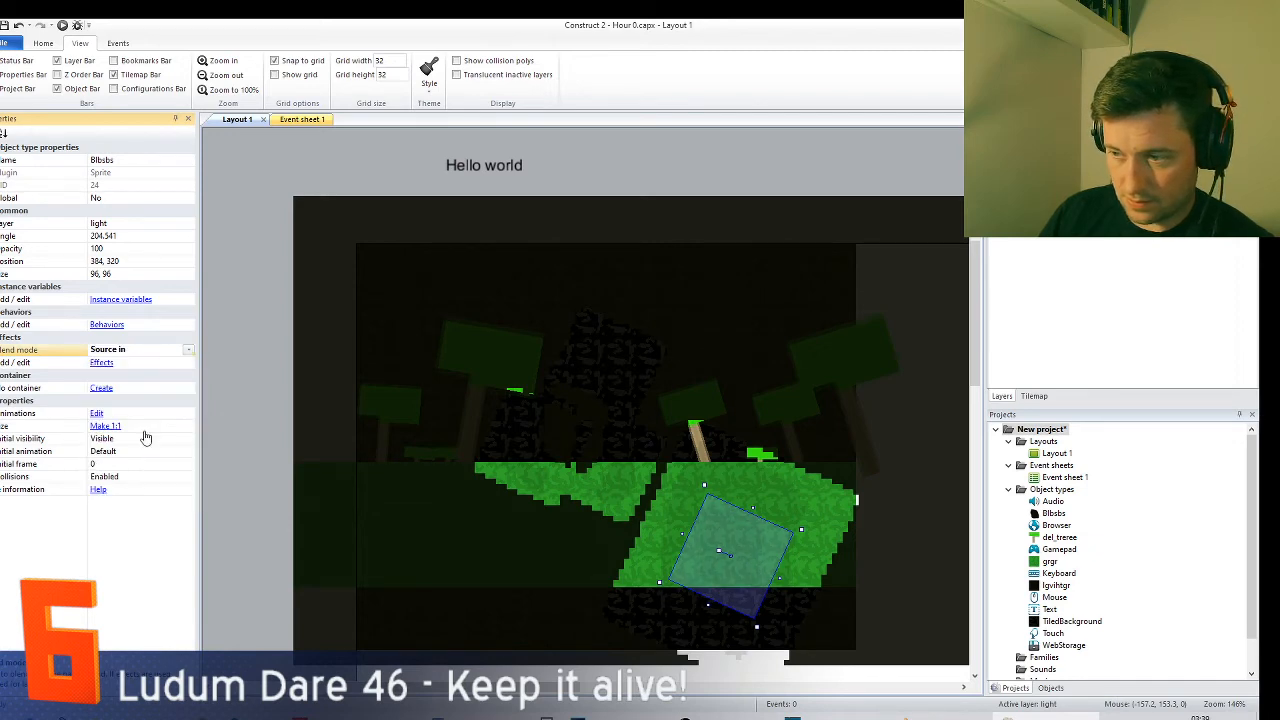
left_click_drag(760, 553, 489, 528)
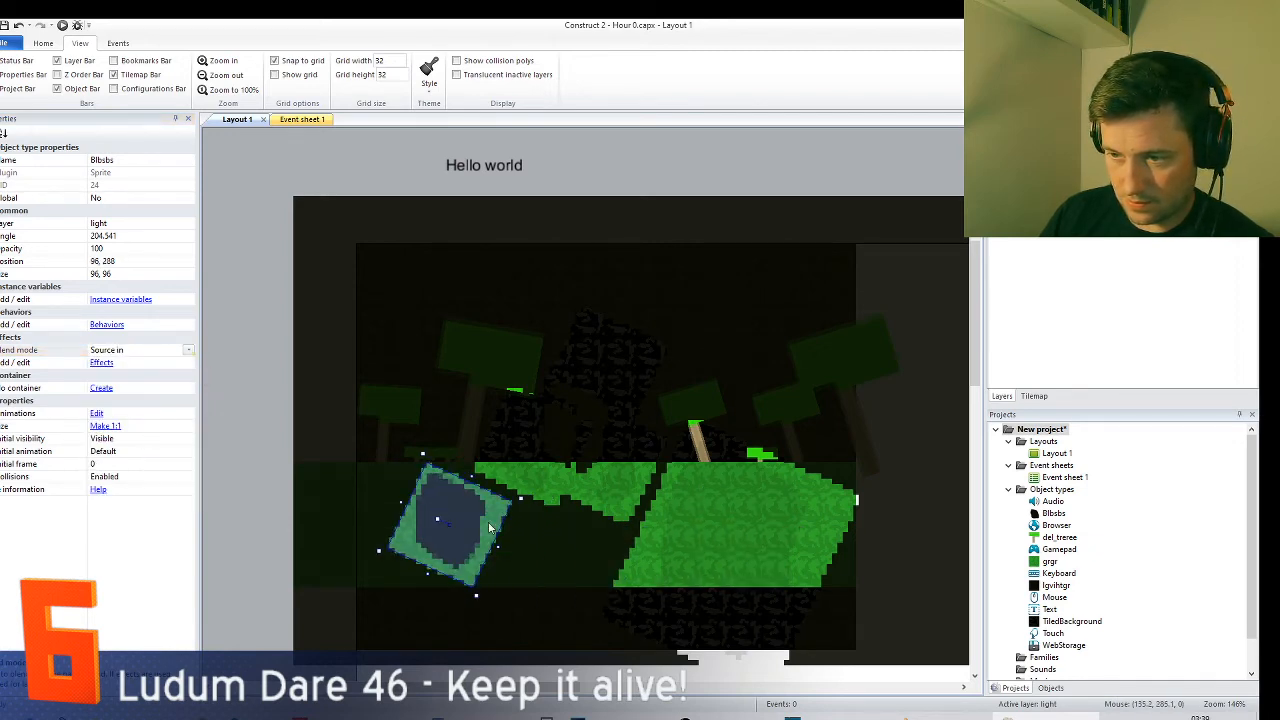
- Try the Destination over and Source atop blend modes on the small Blbsbs sprite, shifting it to 64, 320
left_click(188, 350)
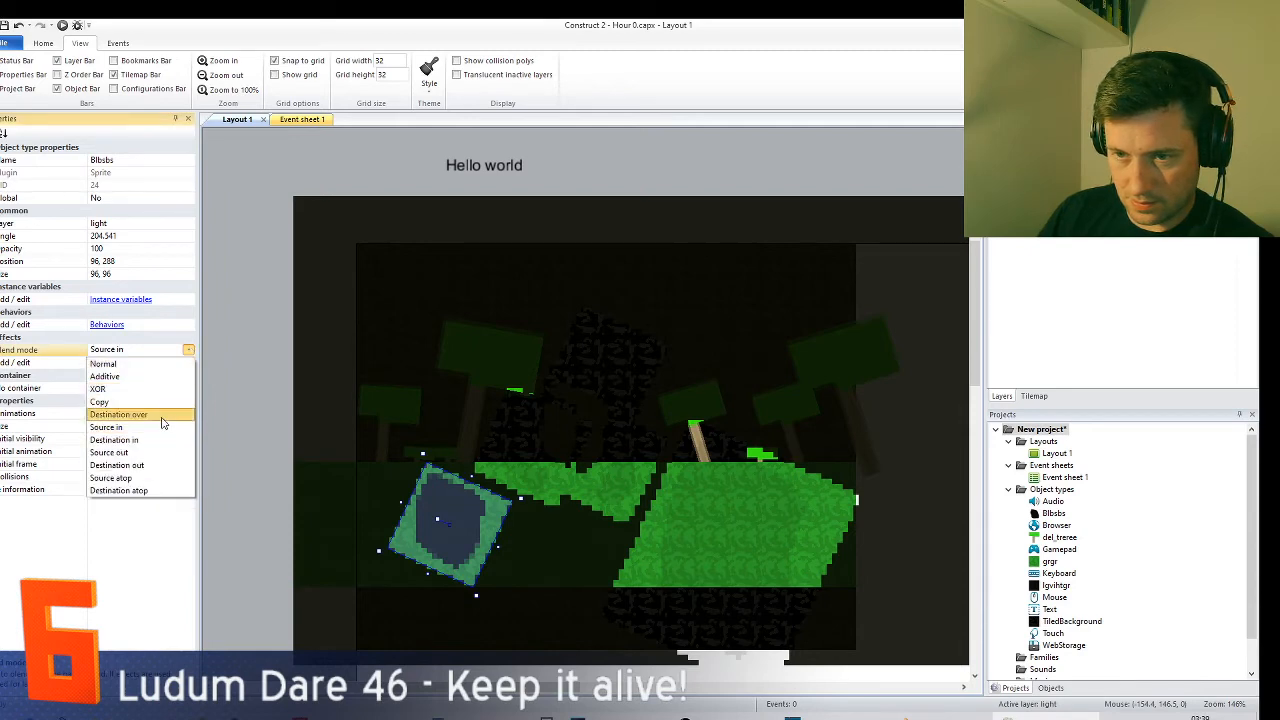
left_click(156, 414)
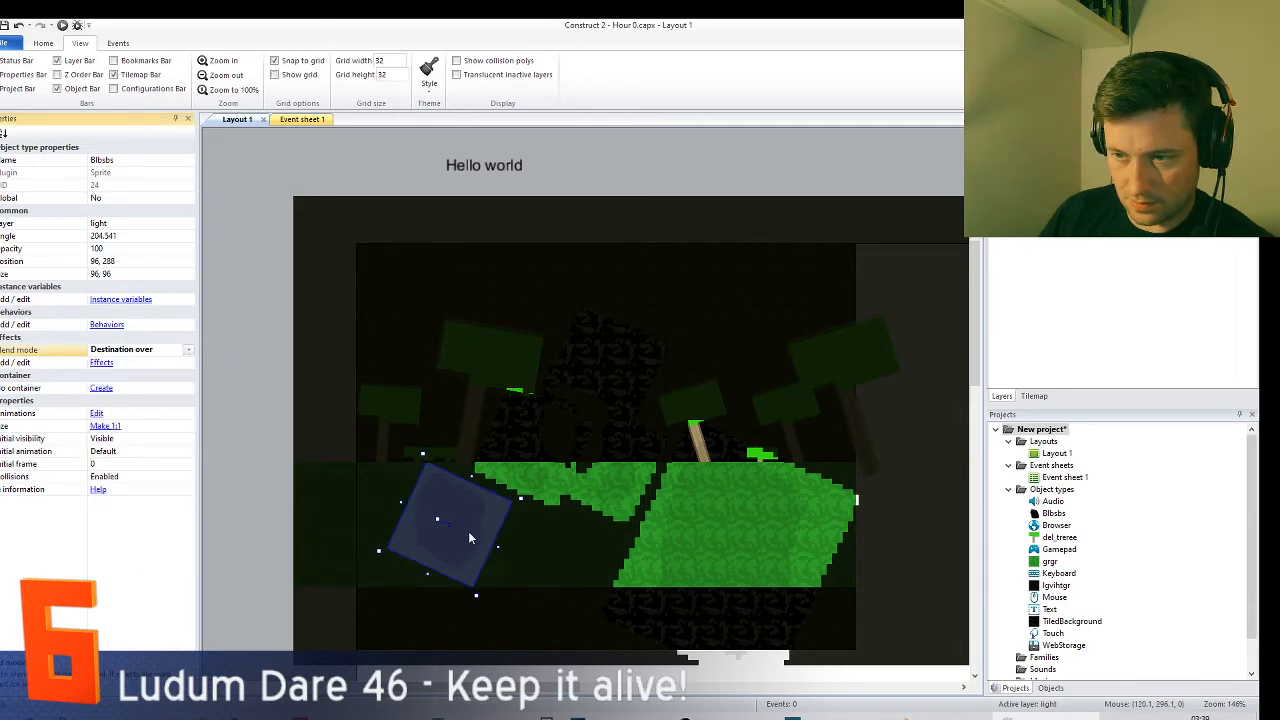
left_click_drag(468, 531, 420, 590)
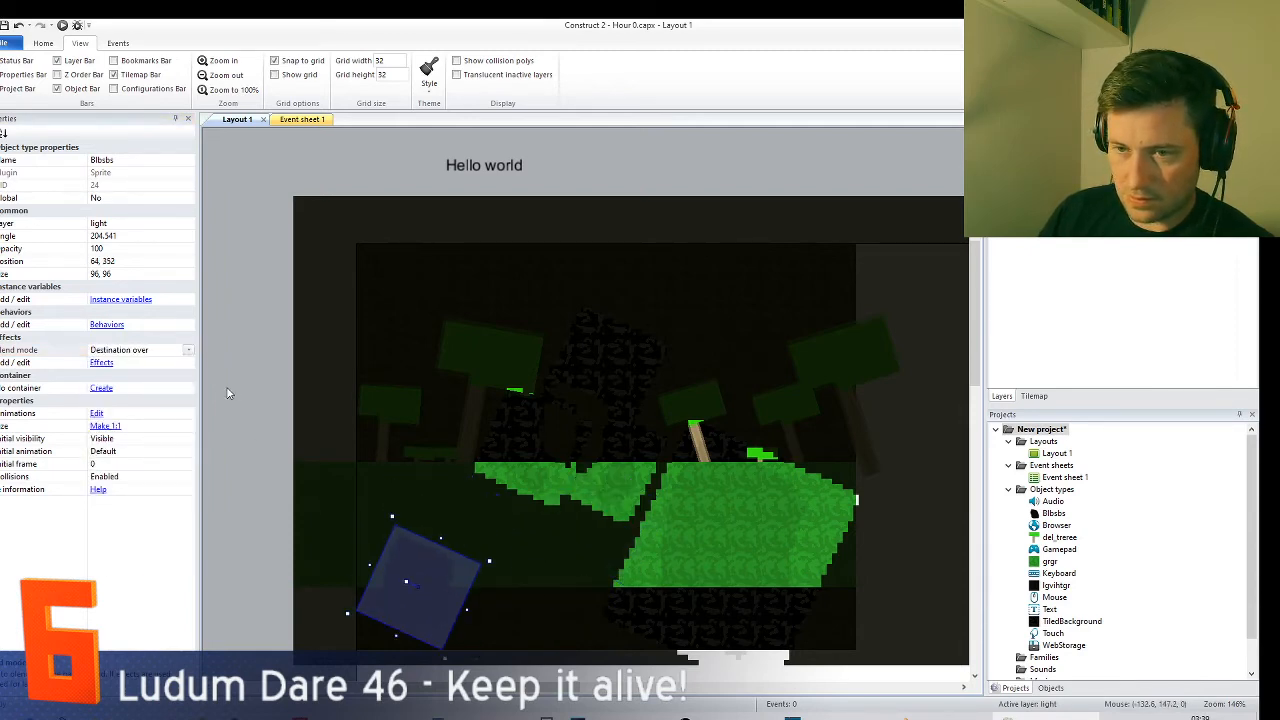
left_click(187, 350)
left_click(166, 480)
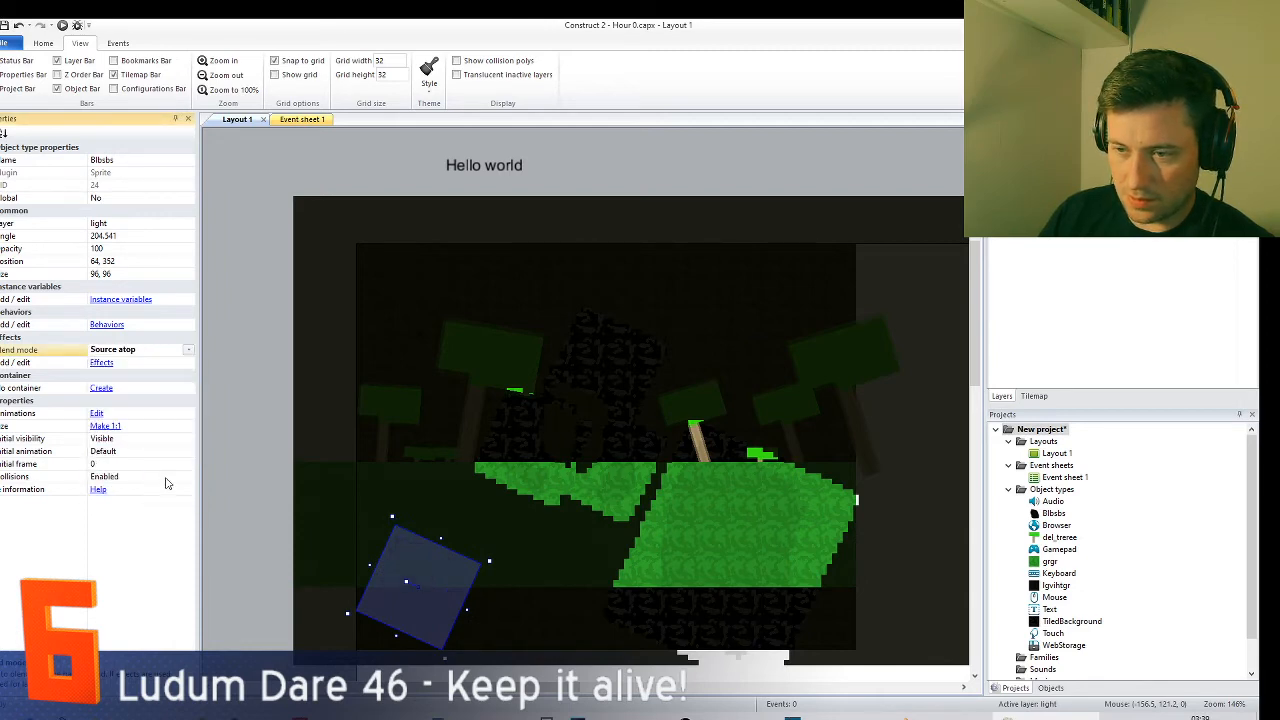
left_click_drag(428, 562, 418, 523)
- Try the Destination atop and Additive blend modes on the small Blbsbs sprite and move it to 128, 320
left_click(187, 350)
left_click(165, 486)
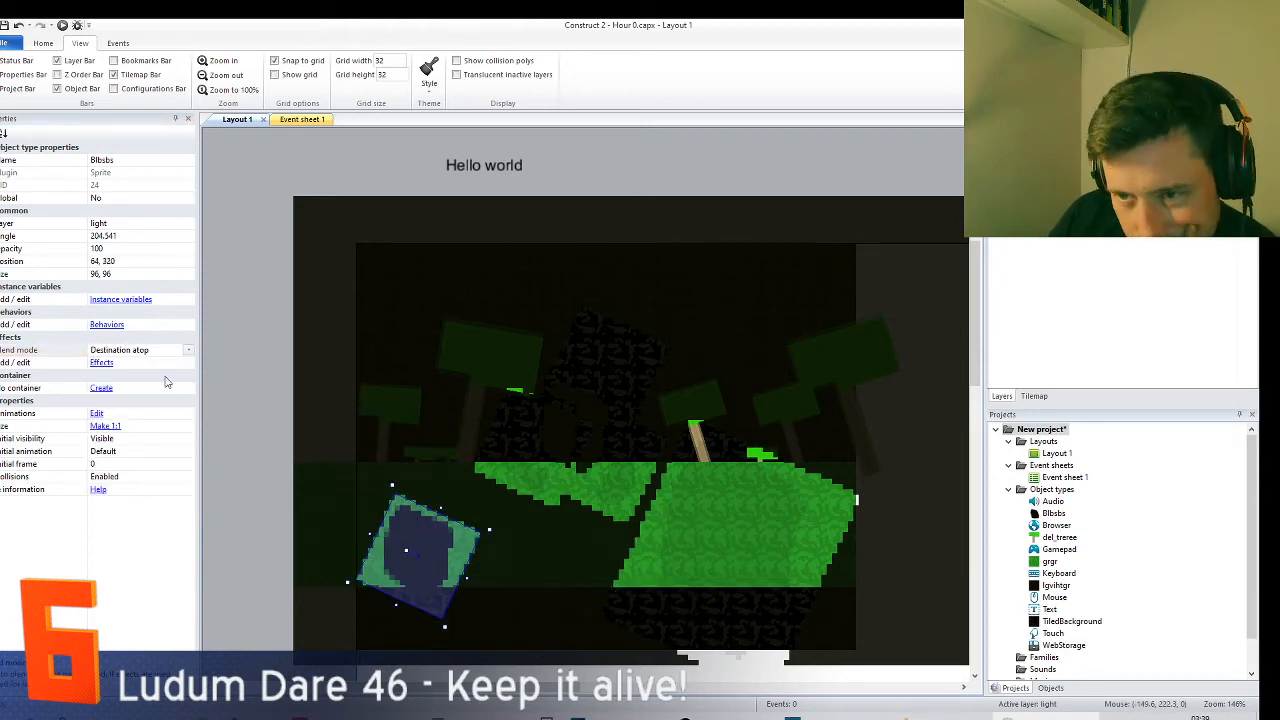
left_click(187, 350)
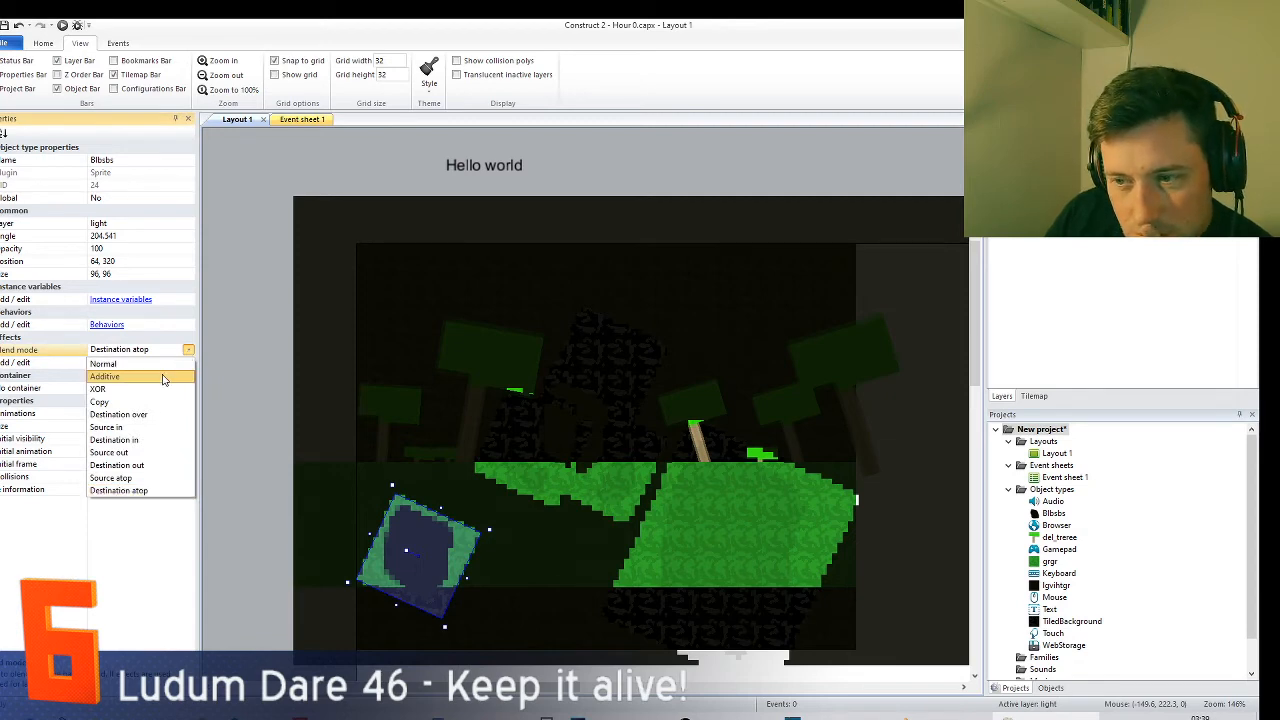
left_click(160, 377)
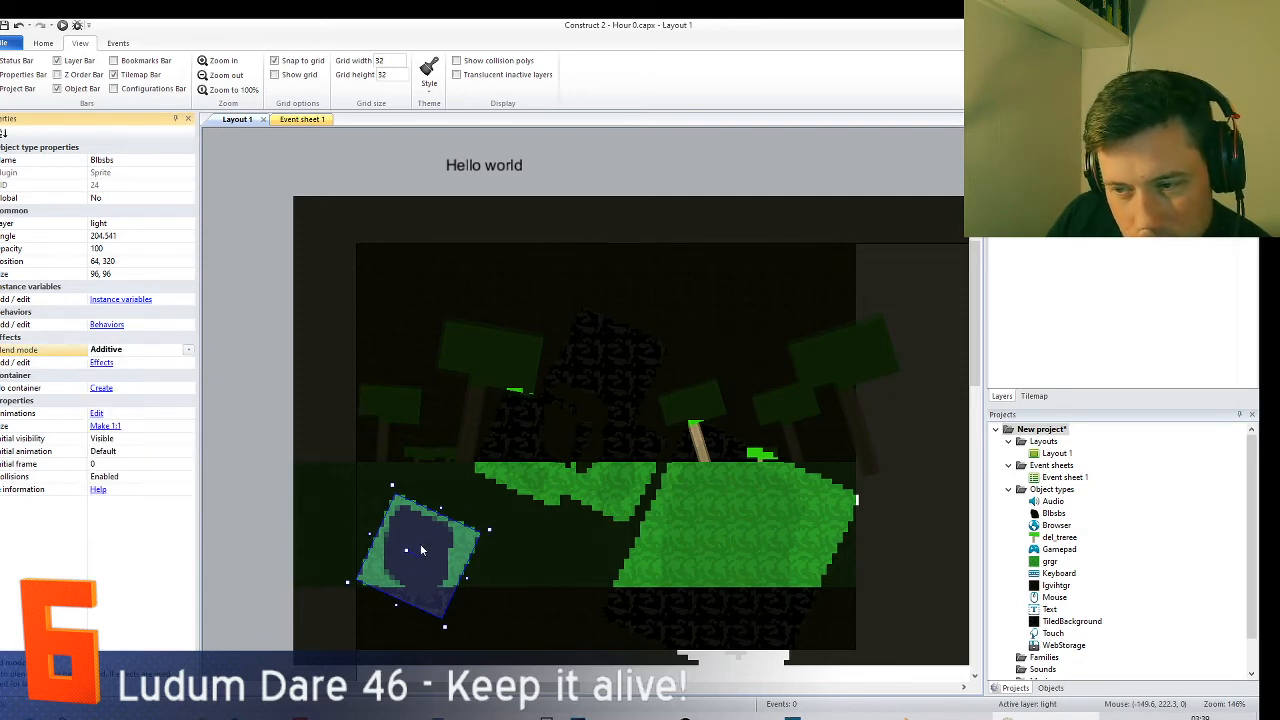
left_click(308, 532)
left_click_drag(411, 518, 484, 544)
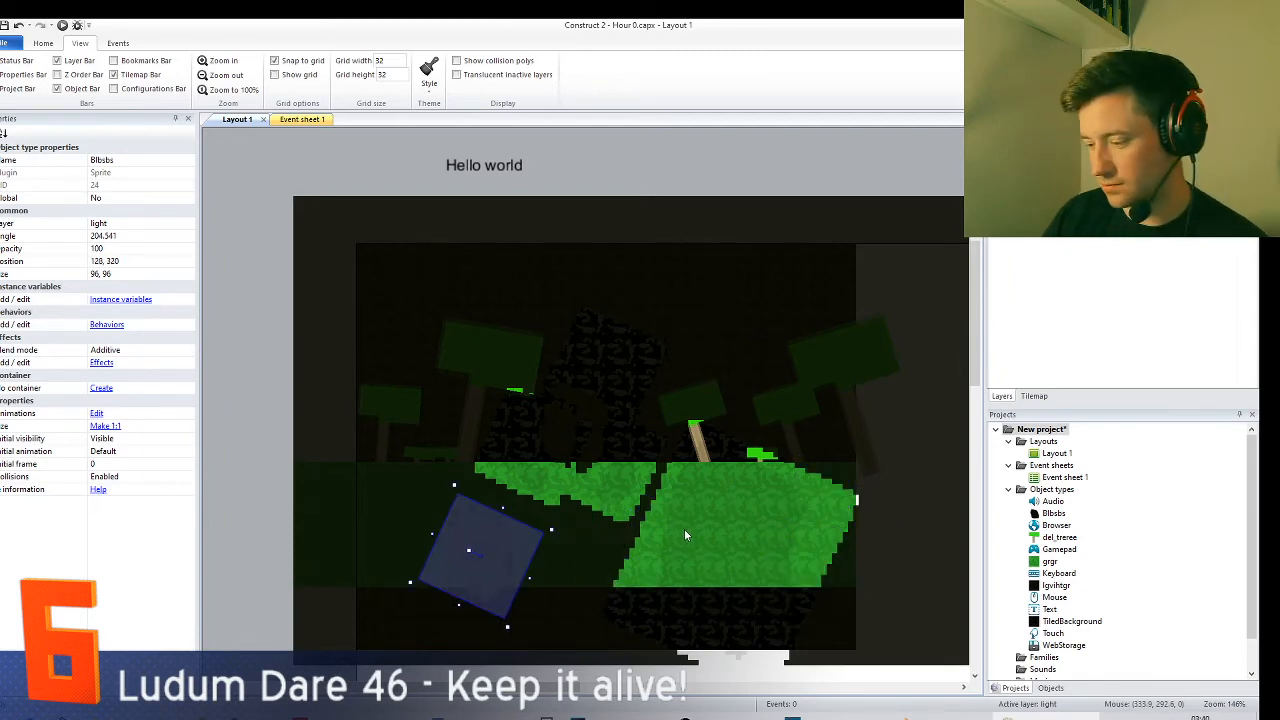
- Delete the enlarged Blbsbs sprite and all the clustered ones, keeping only the small Additive sprite
left_click_drag(684, 529, 620, 497)
key("Delete")
left_click(560, 474)
key("Delete")
left_click(582, 428)
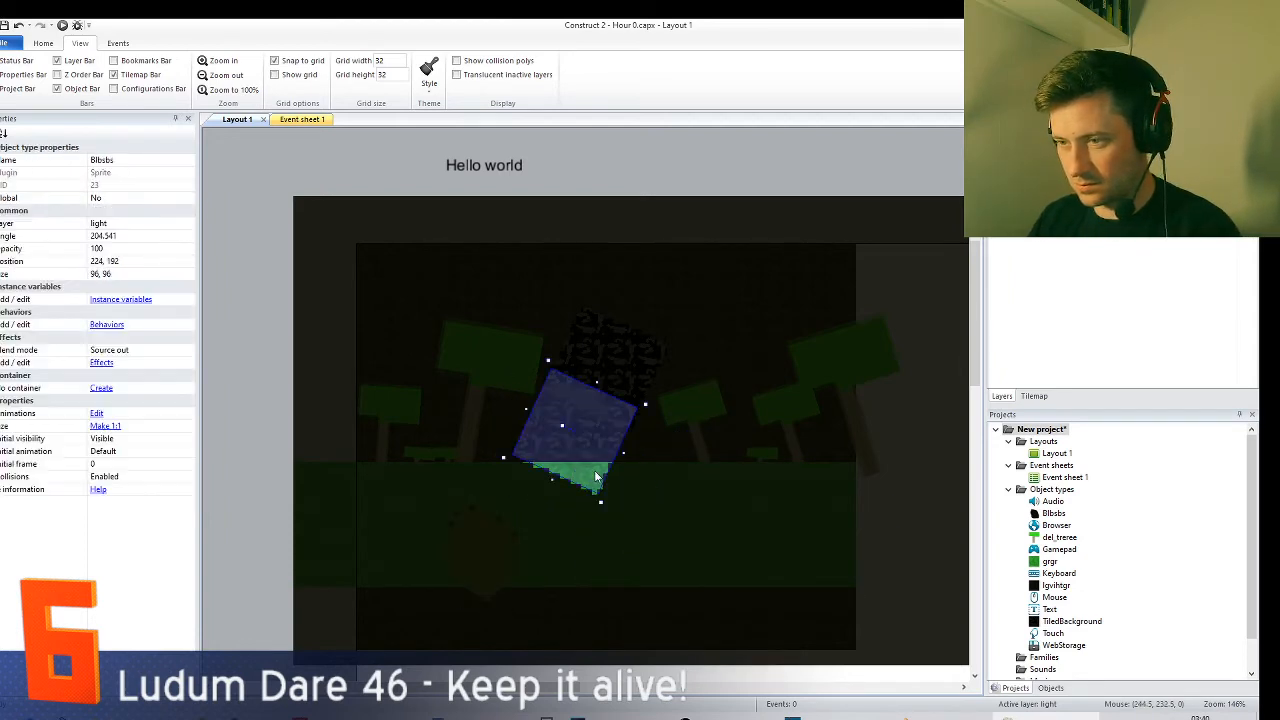
key("Delete")
left_click(587, 410)
left_click_drag(614, 412, 639, 560)
key("Delete")
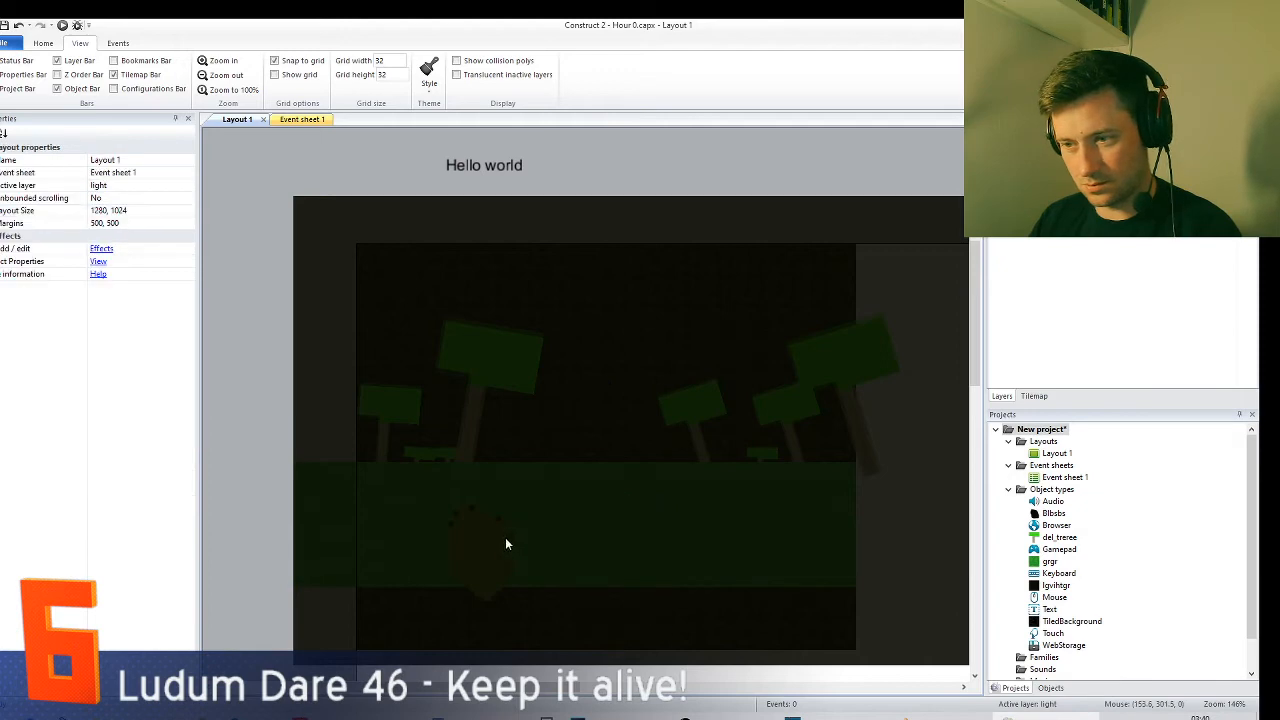
- Switch the remaining Blbsbs sprite to the Normal blend mode and move it to 192, 256
left_click_drag(505, 537, 605, 510)
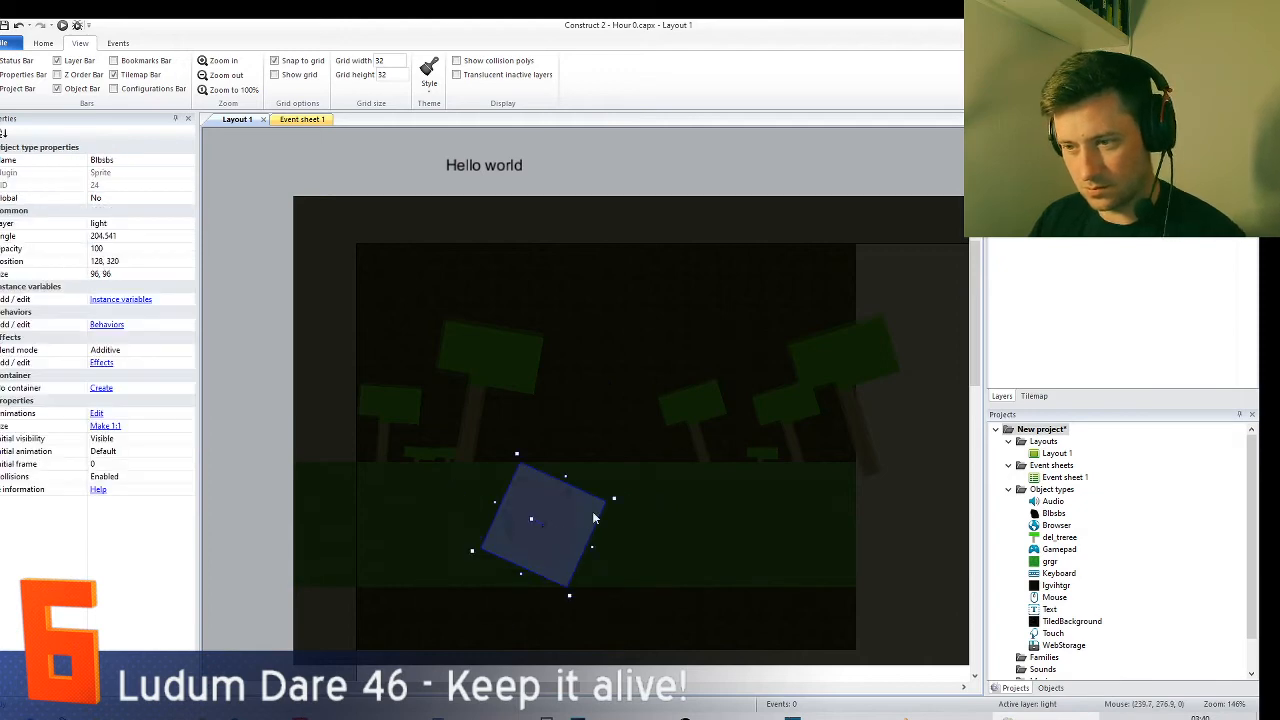
left_click(140, 350)
left_click(189, 349)
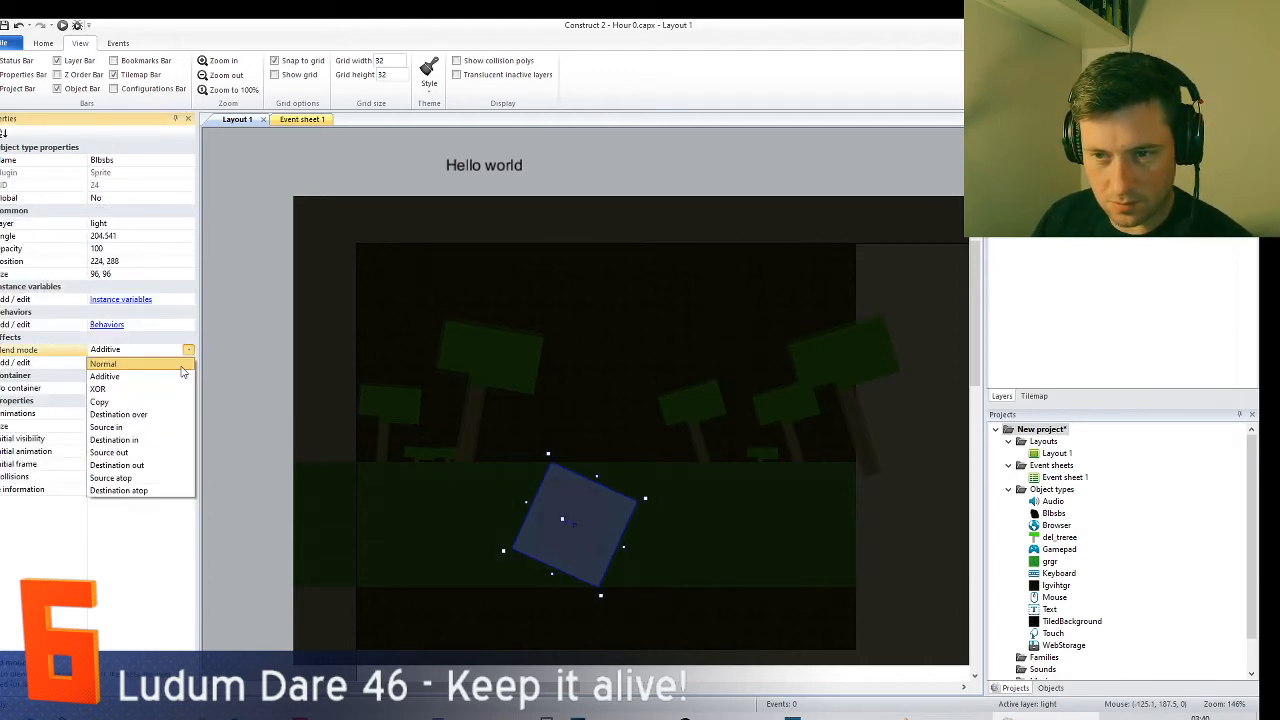
left_click(105, 363)
left_click_drag(587, 556, 553, 531)
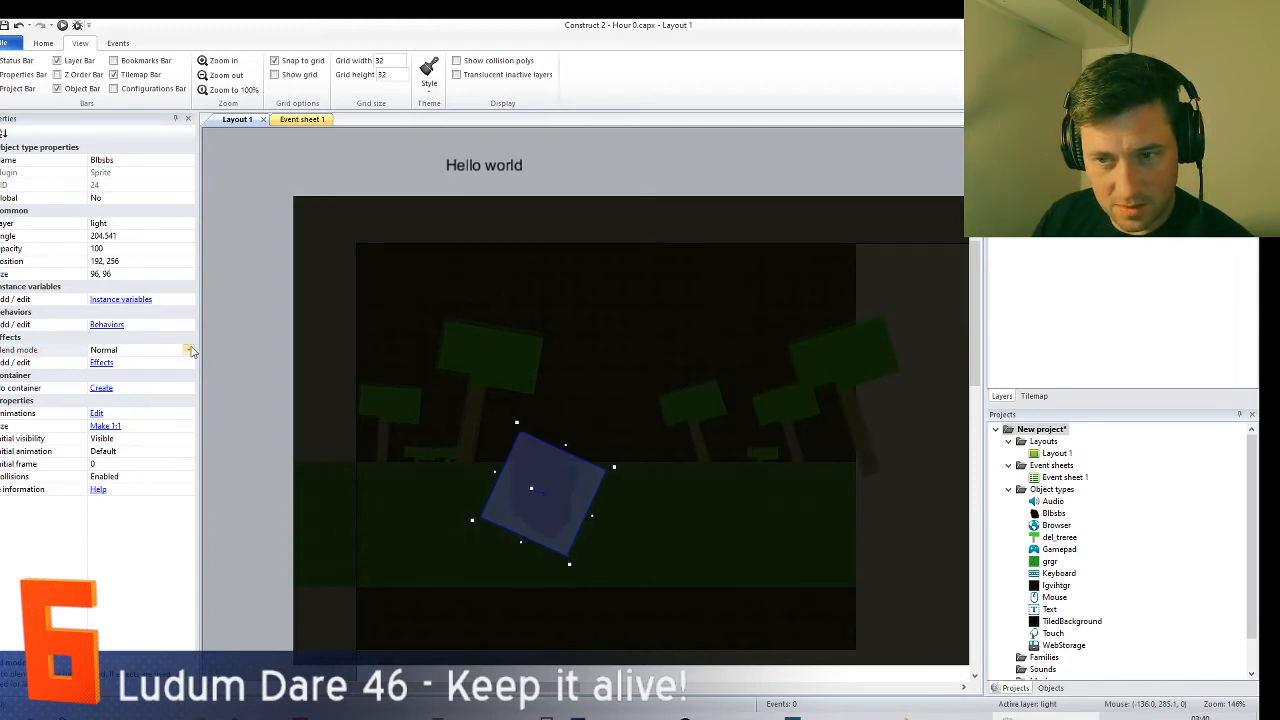
- Try XOR on the remaining Blbsbs sprite and step through the blend modes to Destination atop
left_click(188, 350)
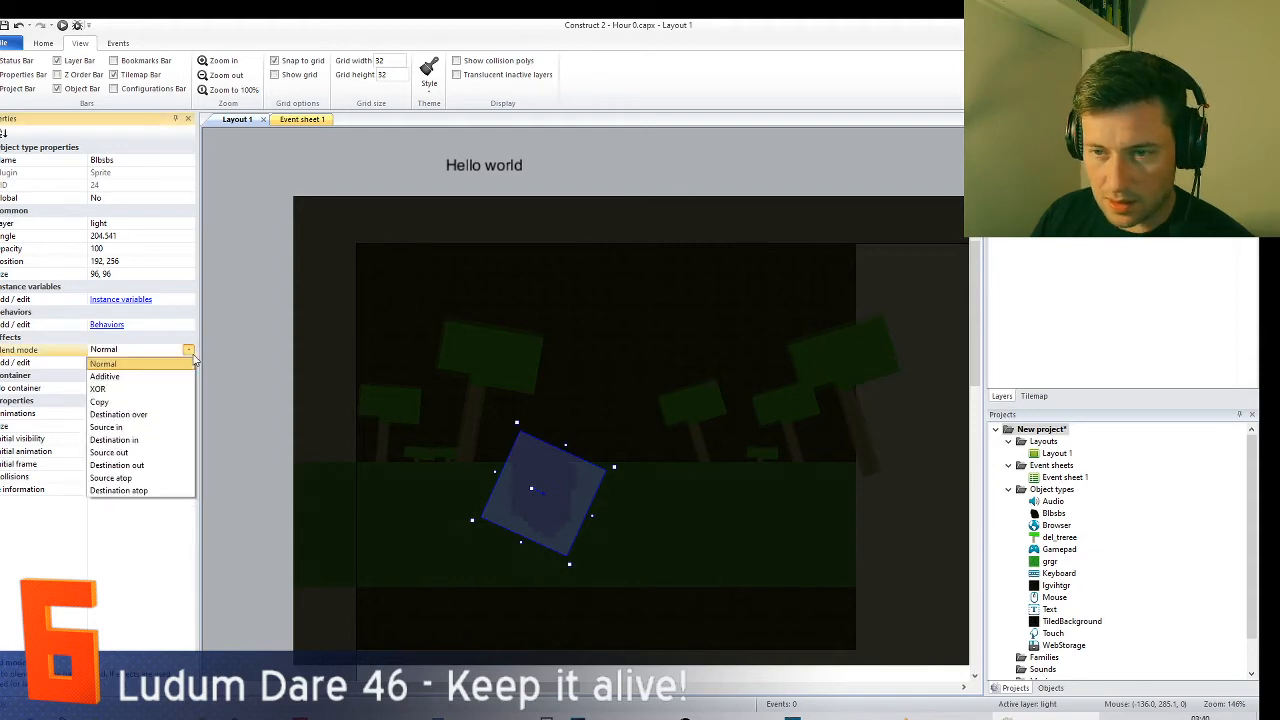
left_click(147, 387)
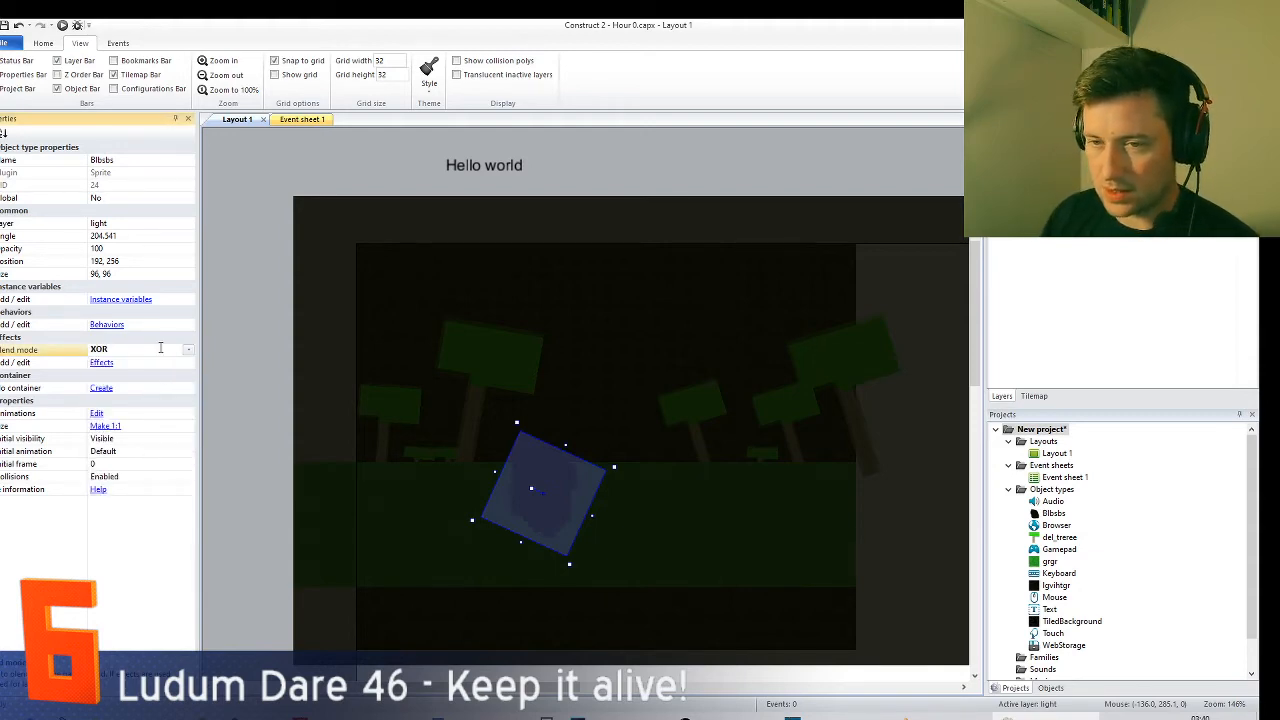
scroll(160, 348, "up", 1)
scroll(160, 348, "down", 10)
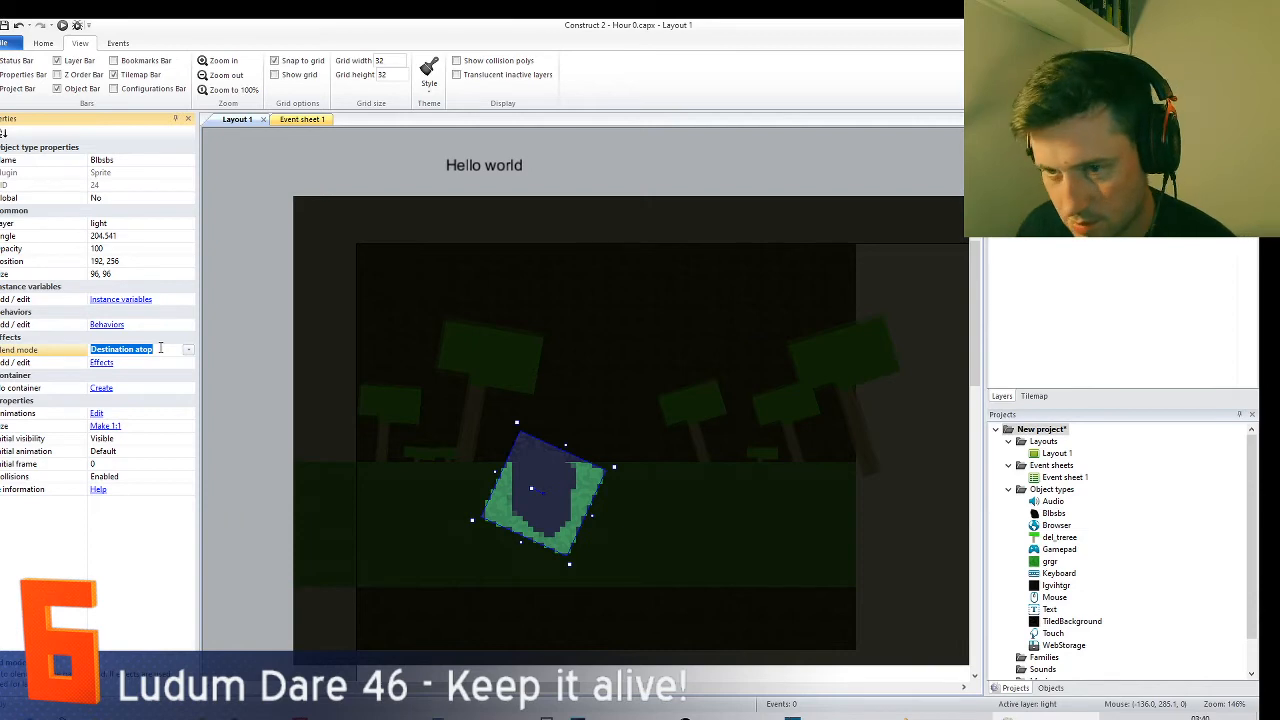
- Open the Blbsbs sprite's image for editing and fill the transparent area around the blob with black
left_click(538, 536)
double_click(546, 530)
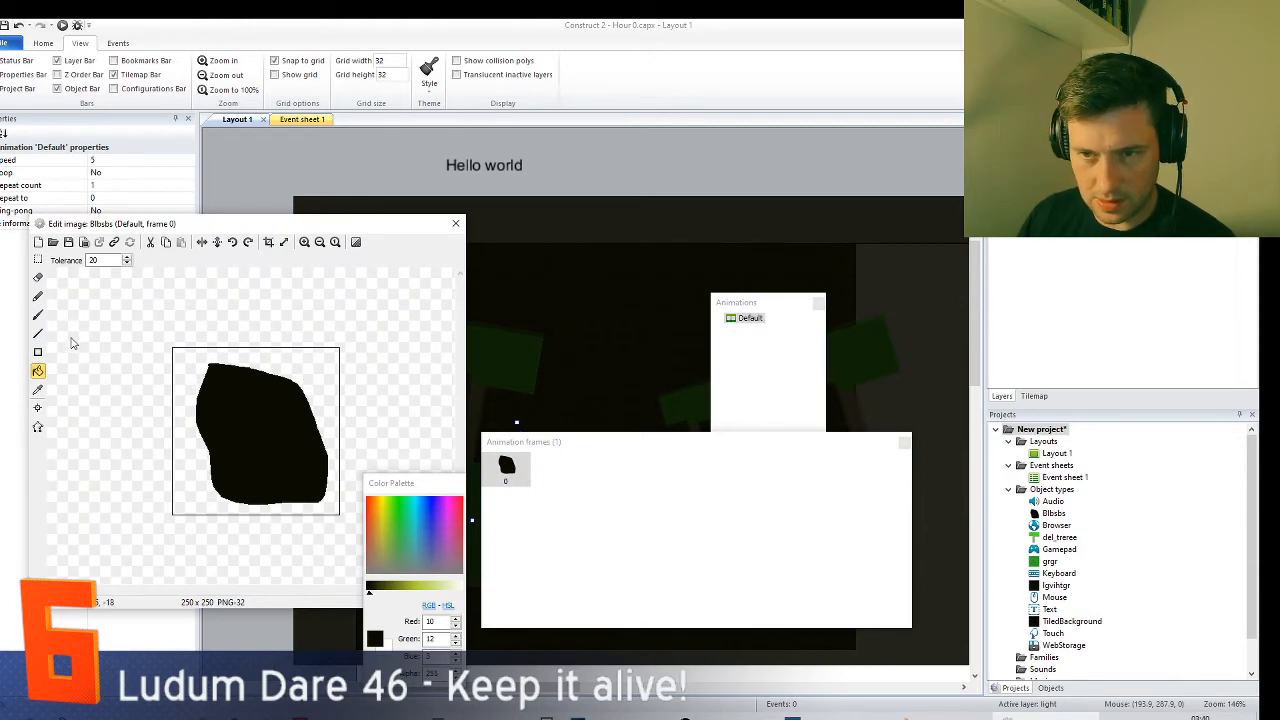
left_click(40, 373)
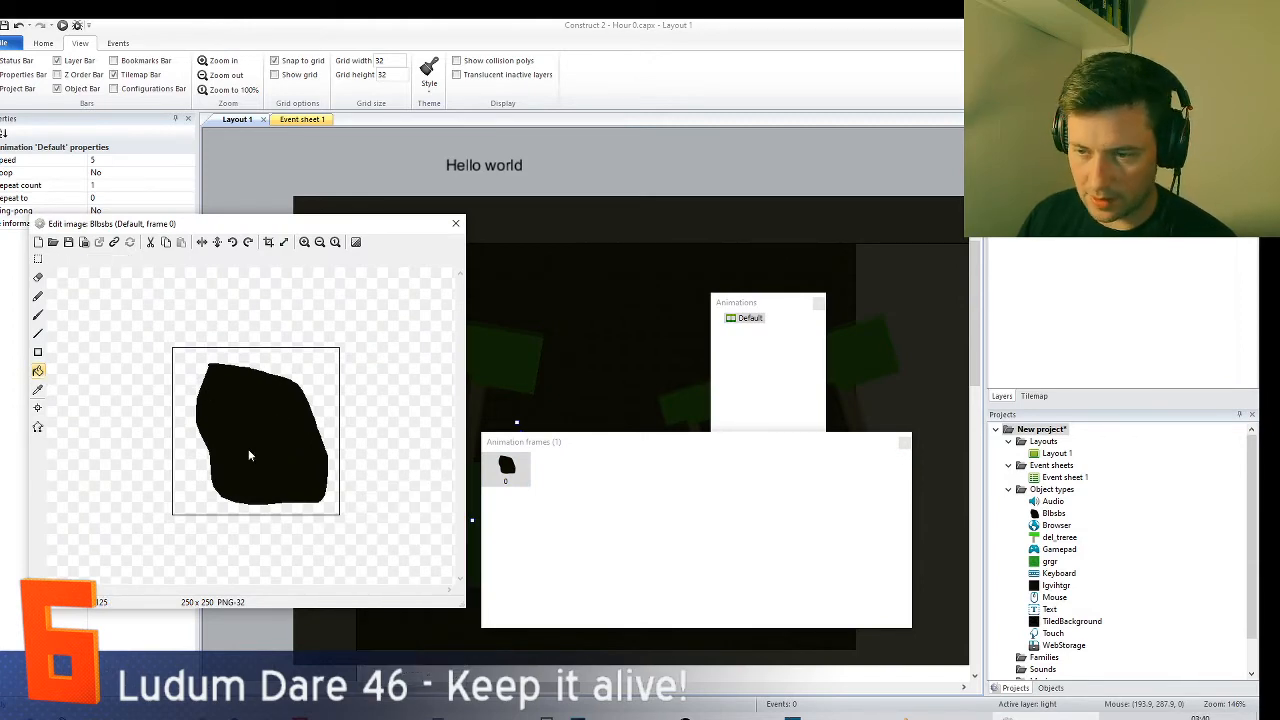
left_click(38, 371)
left_click_drag(373, 596, 353, 598)
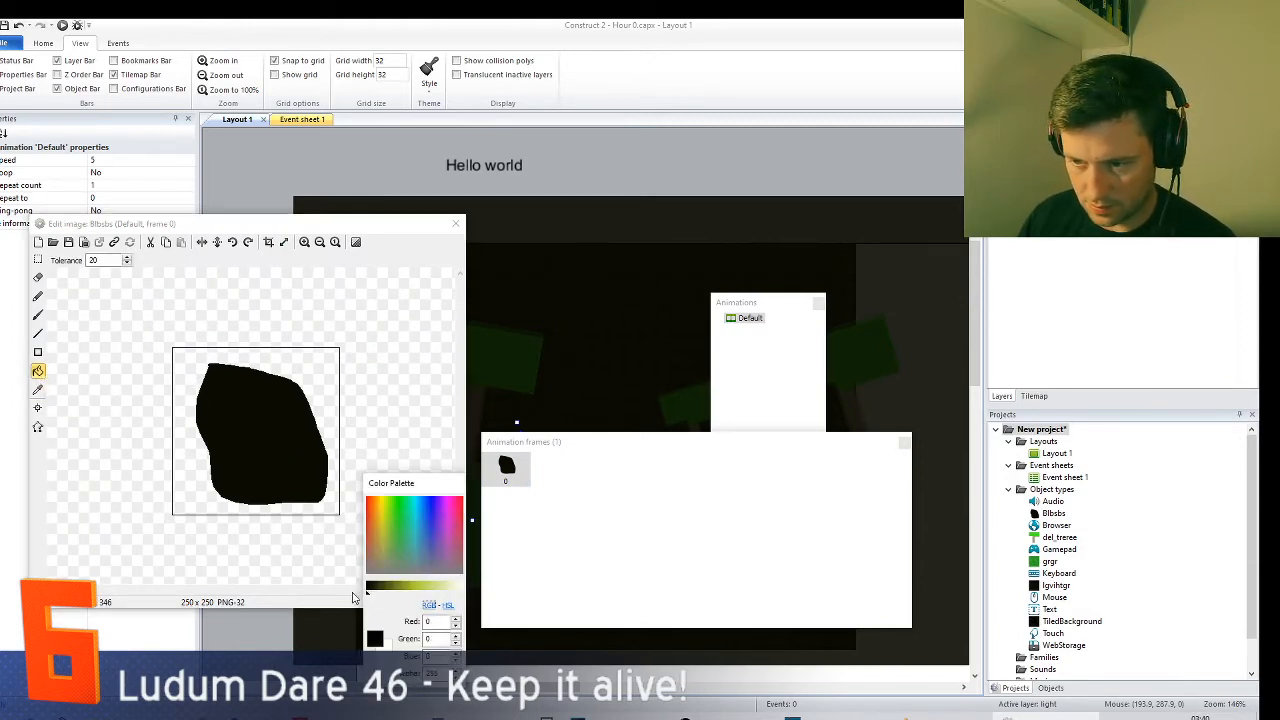
left_click(326, 424)
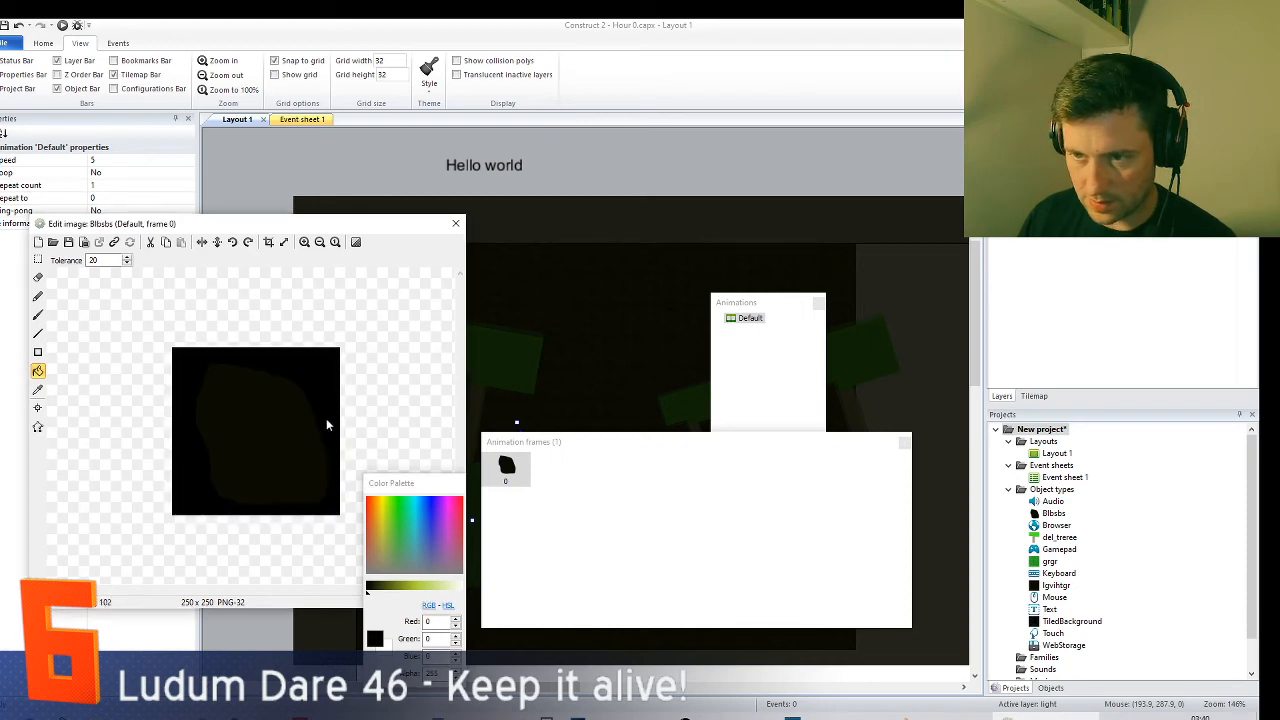
- Erase the blob's interior from the black square with a size 80 eraser at hardness 30, and close the image editor
left_click(38, 259)
left_click_drag(224, 401, 323, 488)
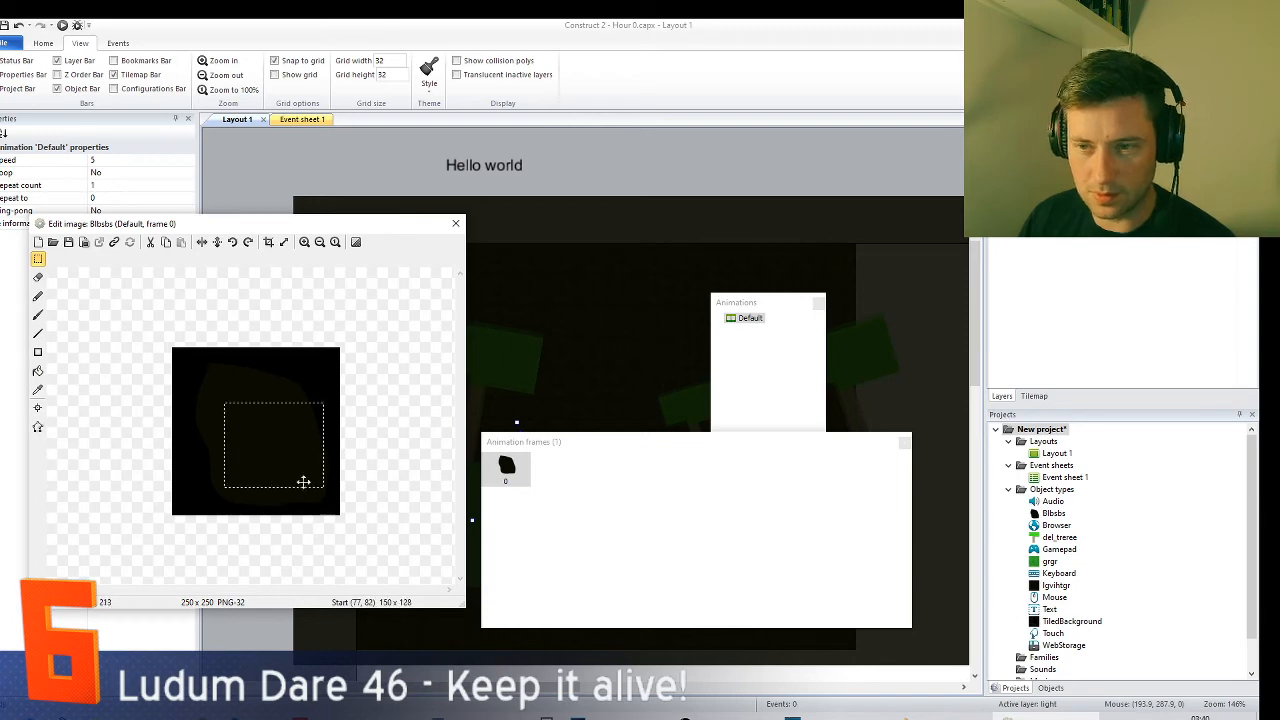
left_click(231, 378)
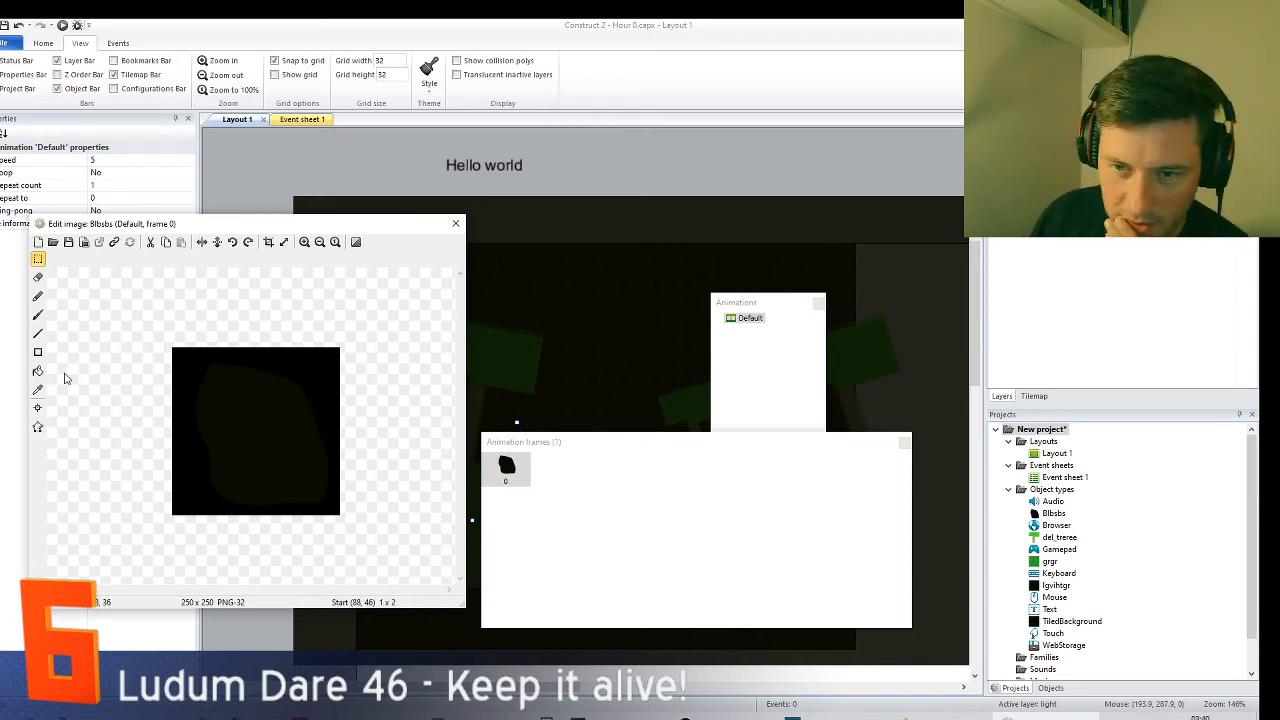
left_click(38, 409)
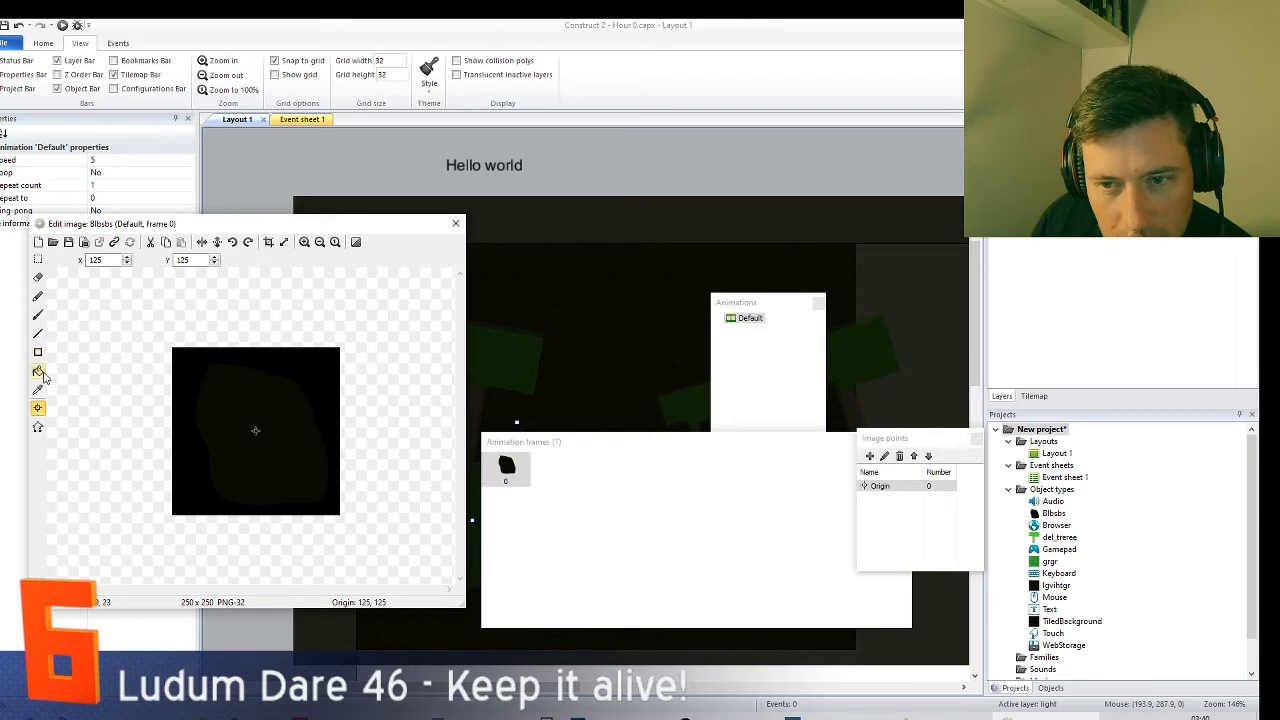
left_click(38, 277)
left_click(235, 390)
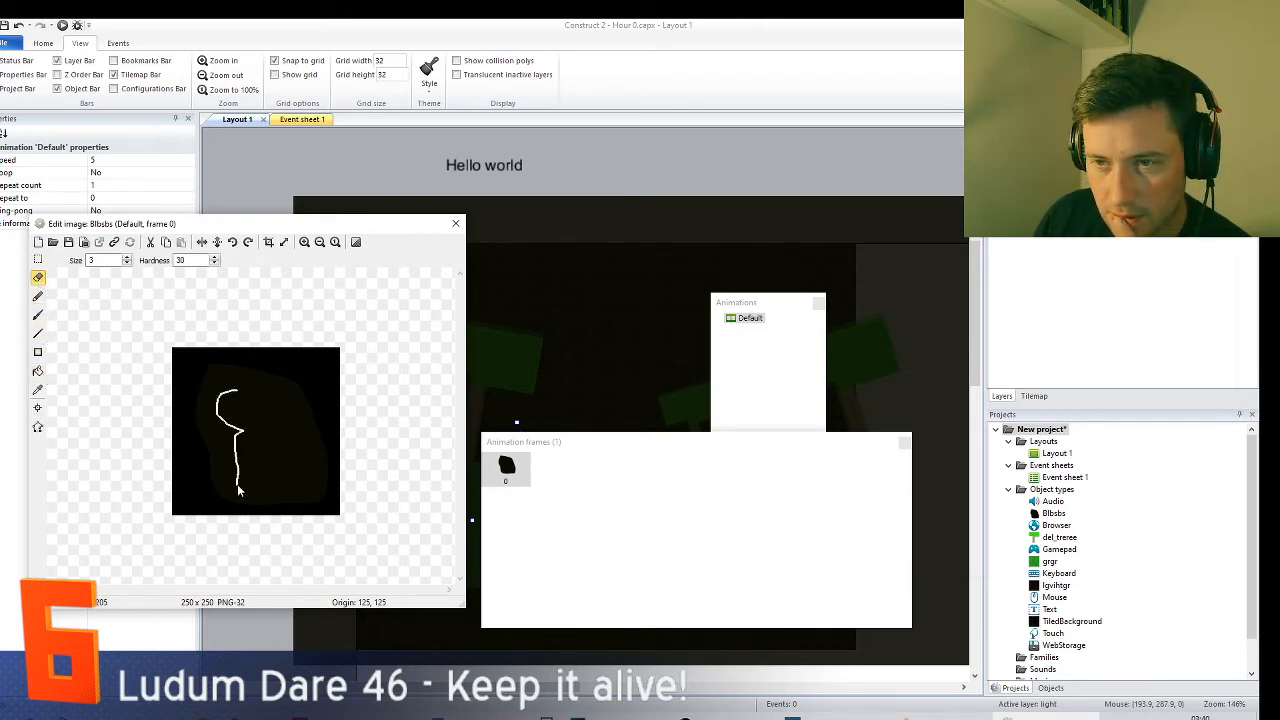
left_click_drag(231, 440, 242, 432)
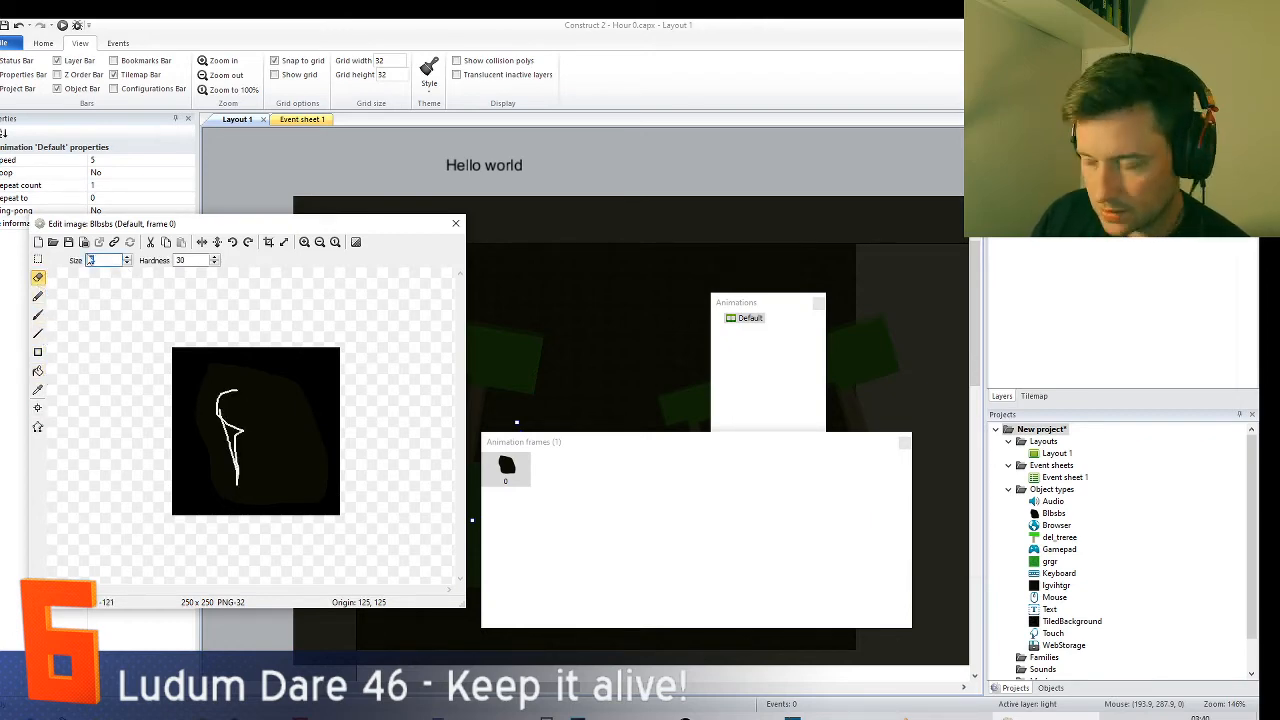
mouse_move(226, 378)
left_mouse_down()
mouse_move(232, 445)
mouse_move(257, 475)
mouse_move(292, 475)
mouse_move(268, 420)
mouse_move(212, 440)
mouse_move(226, 462)
mouse_move(234, 404)
mouse_move(202, 440)
mouse_move(268, 458)
left_mouse_up()
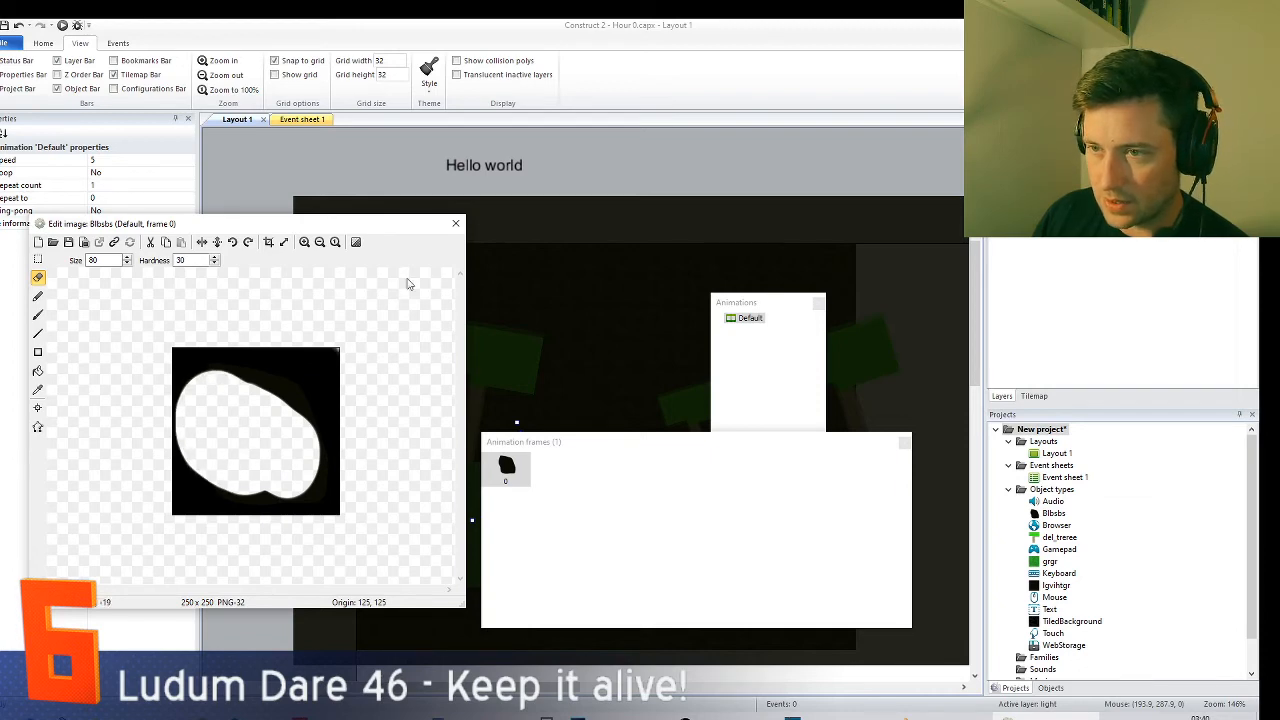
left_click(456, 223)
- Shift the edited Blbsbs sprite back and forth over the ground to compare the cut-out against the dark overlay
left_click_drag(614, 505, 528, 486)
left_click(940, 506)
middle_click_drag(771, 374, 713, 421)
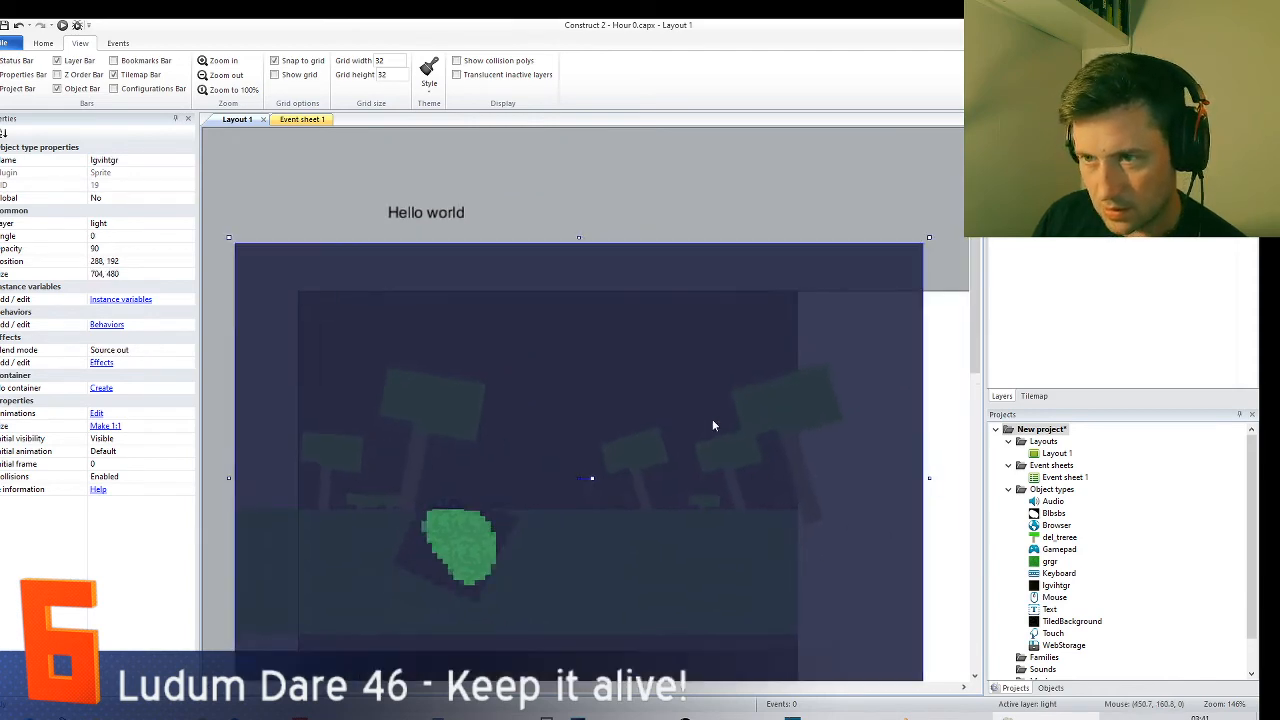
left_click(588, 221)
middle_click_drag(626, 440, 656, 377)
left_click(478, 476)
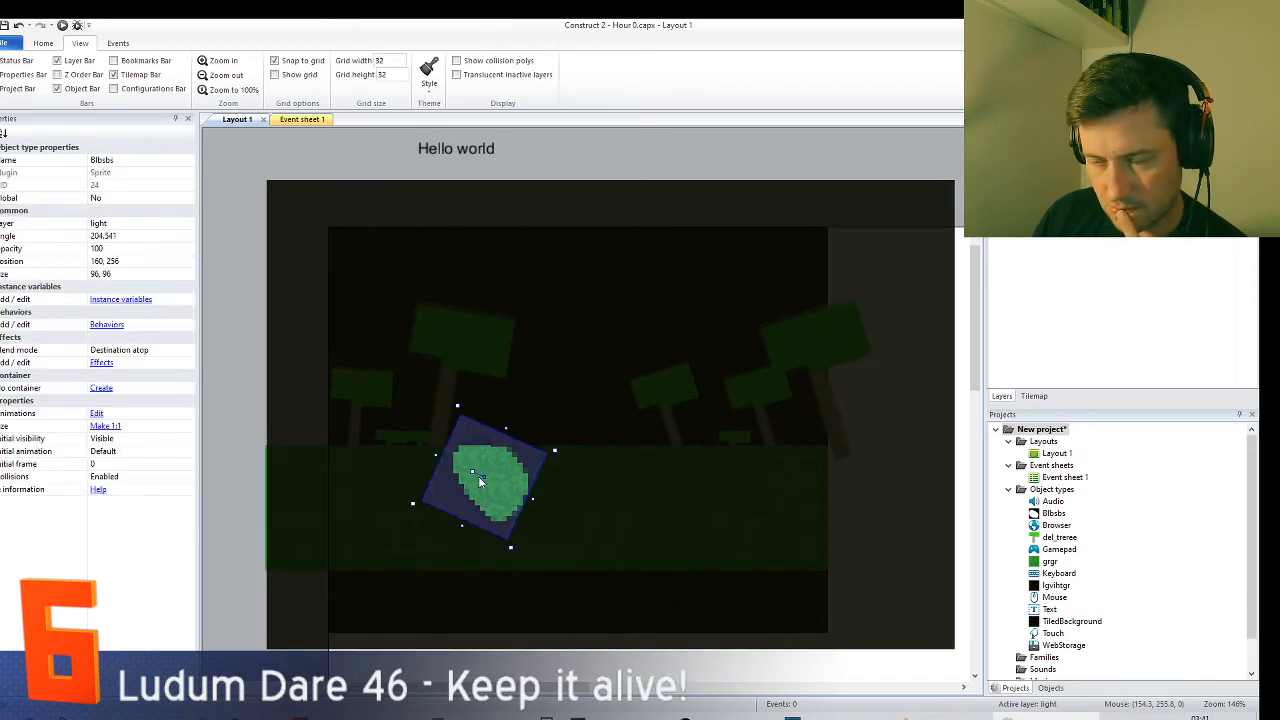
left_click_drag(478, 476, 519, 481)
- Set the opacity of the large dark overlay sprite to 100
left_click(640, 373)
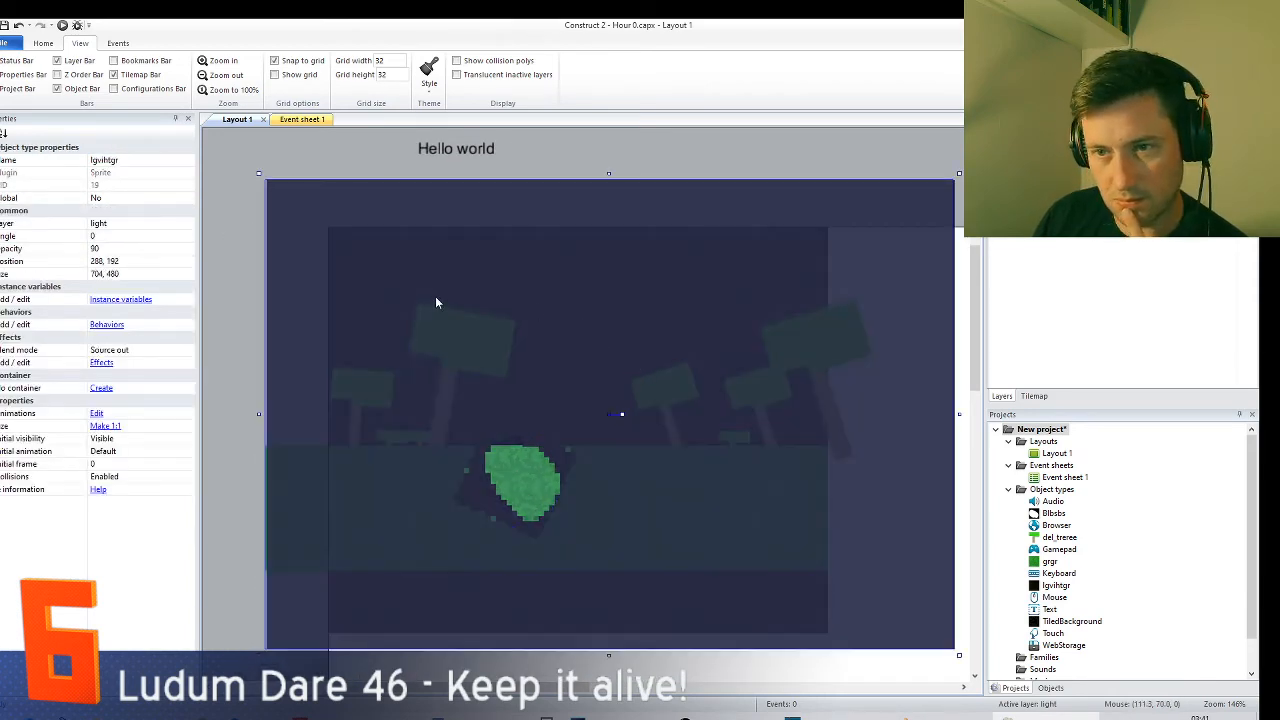
left_click(161, 249)
key("Return")
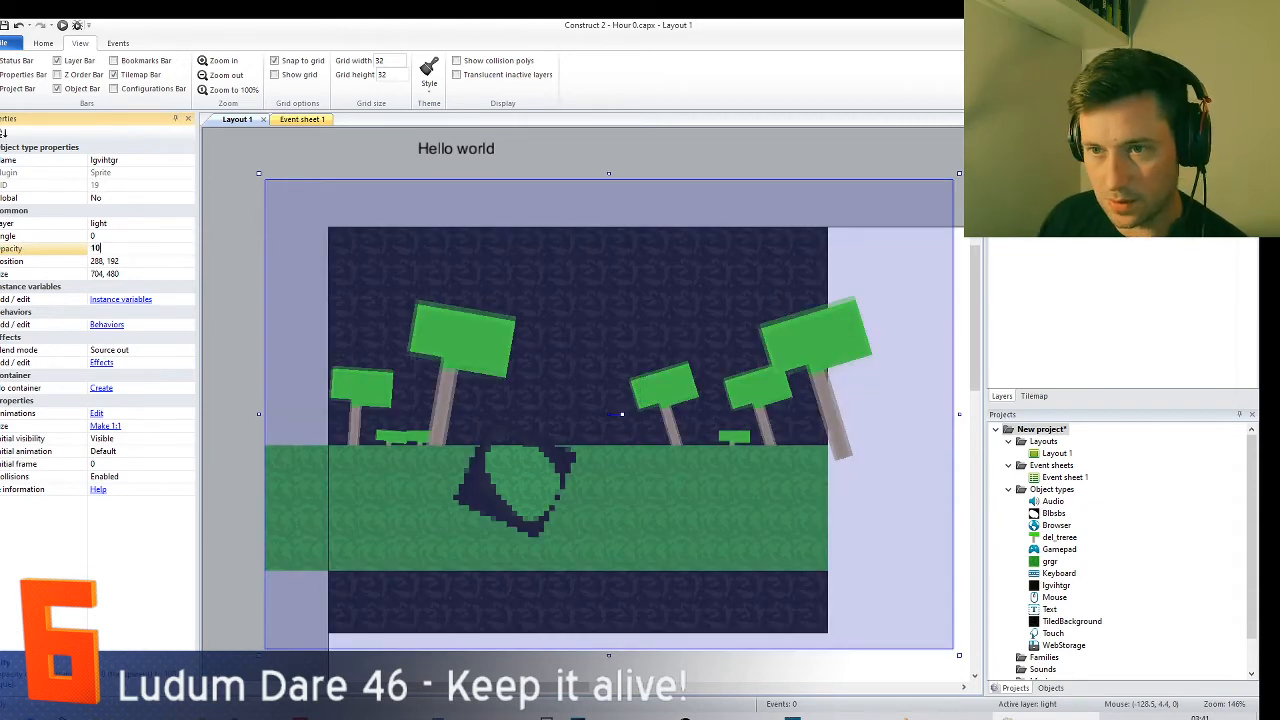
type("0")
key("Return")
- Duplicate the Blbsbs sprite into a group of five across the ground and tree, with the last copy at 128, 160
left_click_drag(545, 486, 535, 525)
left_click_drag(535, 525, 637, 450, "ctrl")
left_click_drag(637, 450, 461, 376, "ctrl")
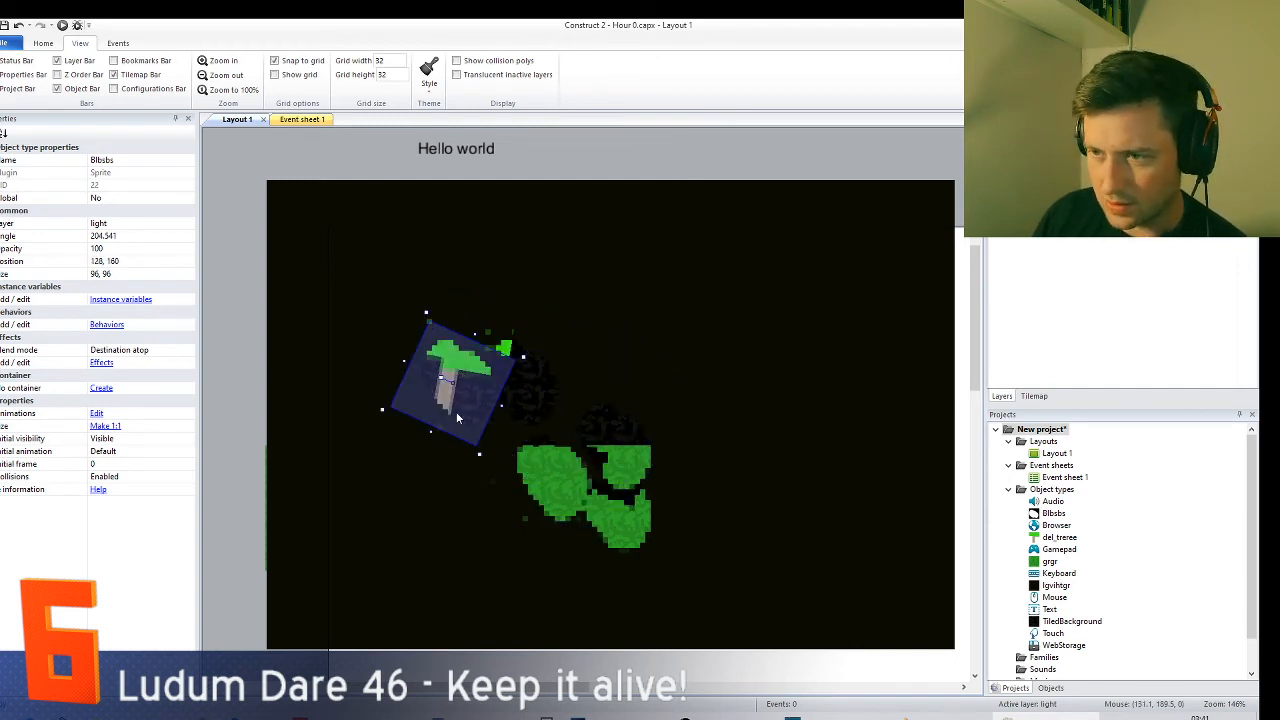
- Select all five Blbsbs sprites and step their blend mode from Destination atop through Source atop to Source out
left_click(528, 378, "shift")
left_click(547, 463, "shift")
left_click(616, 458, "shift")
left_click(590, 514, "shift")
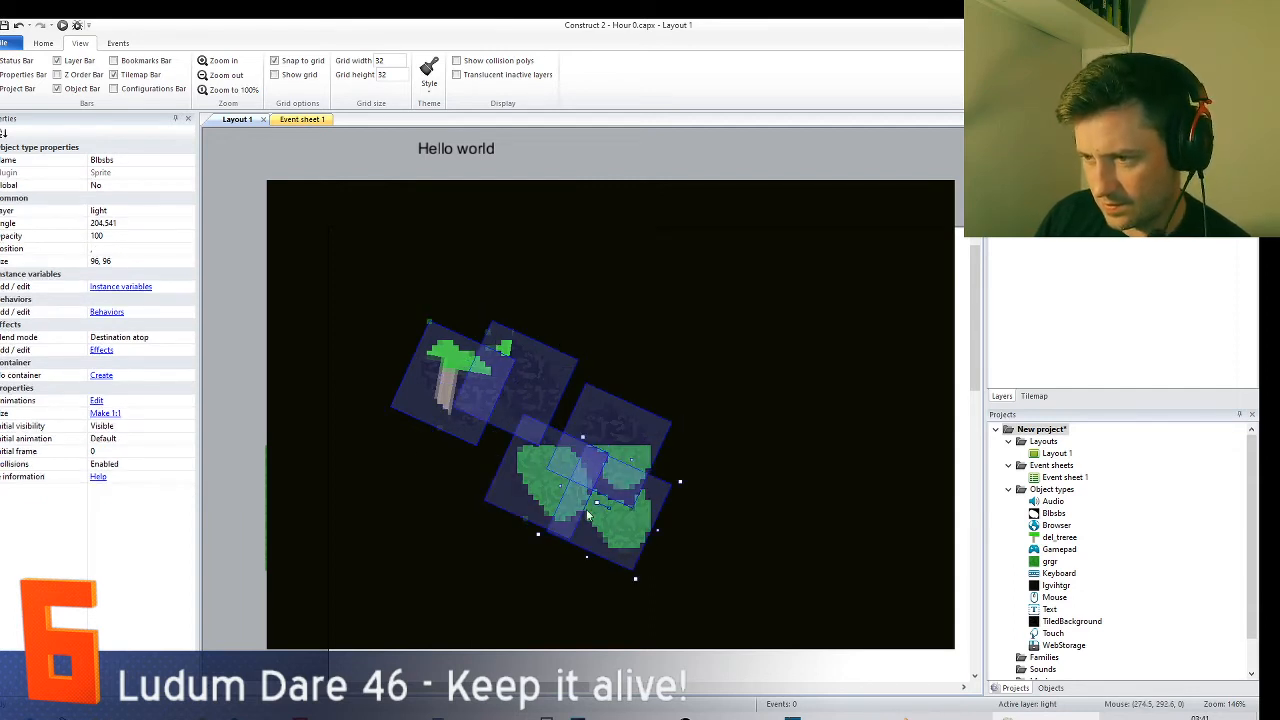
left_click(143, 336)
key("Up")
key("Up")
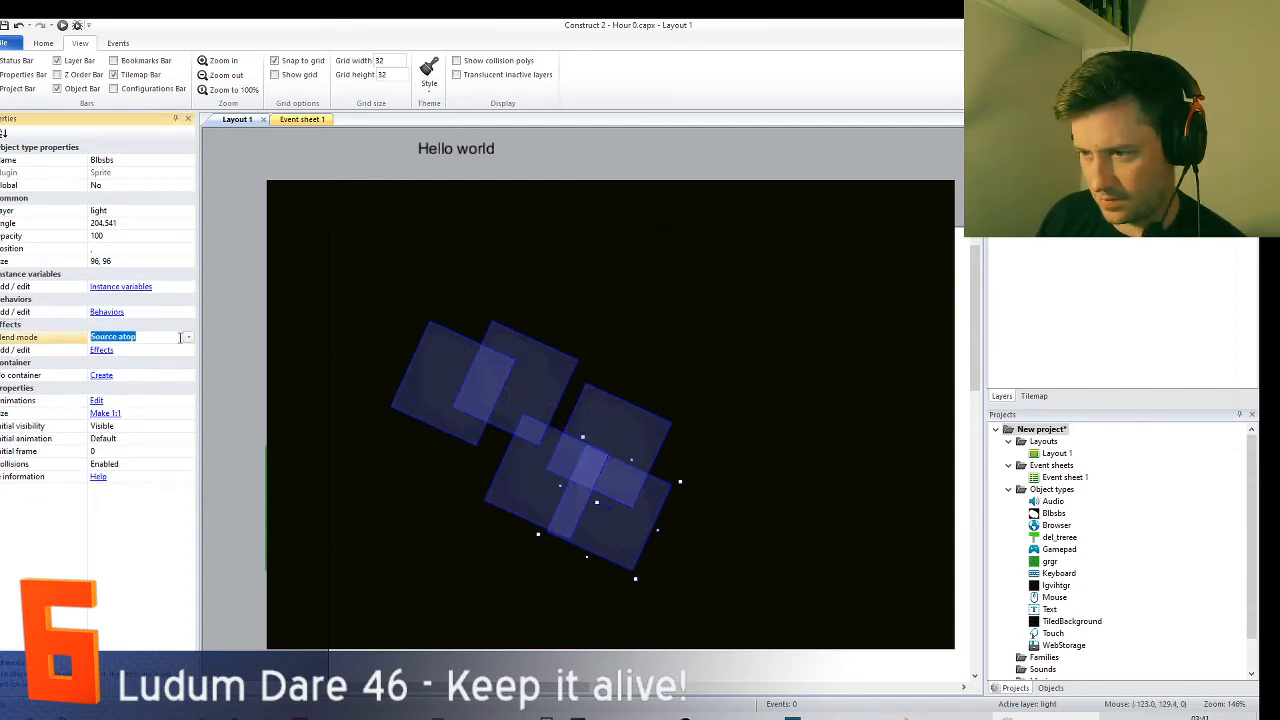
key("Up")
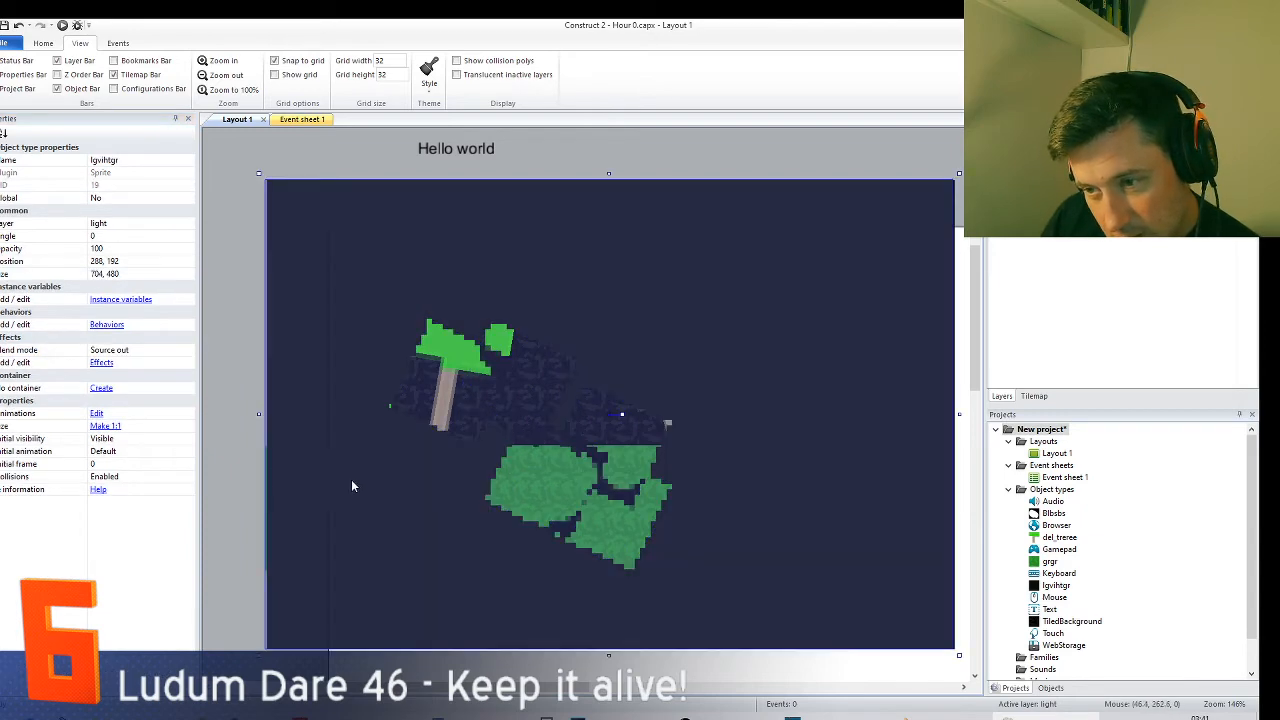
- Move the lowest Blbsbs sprite around over its neighbours to test how the Source out cut-outs overlap
left_click(278, 472)
left_click(580, 499)
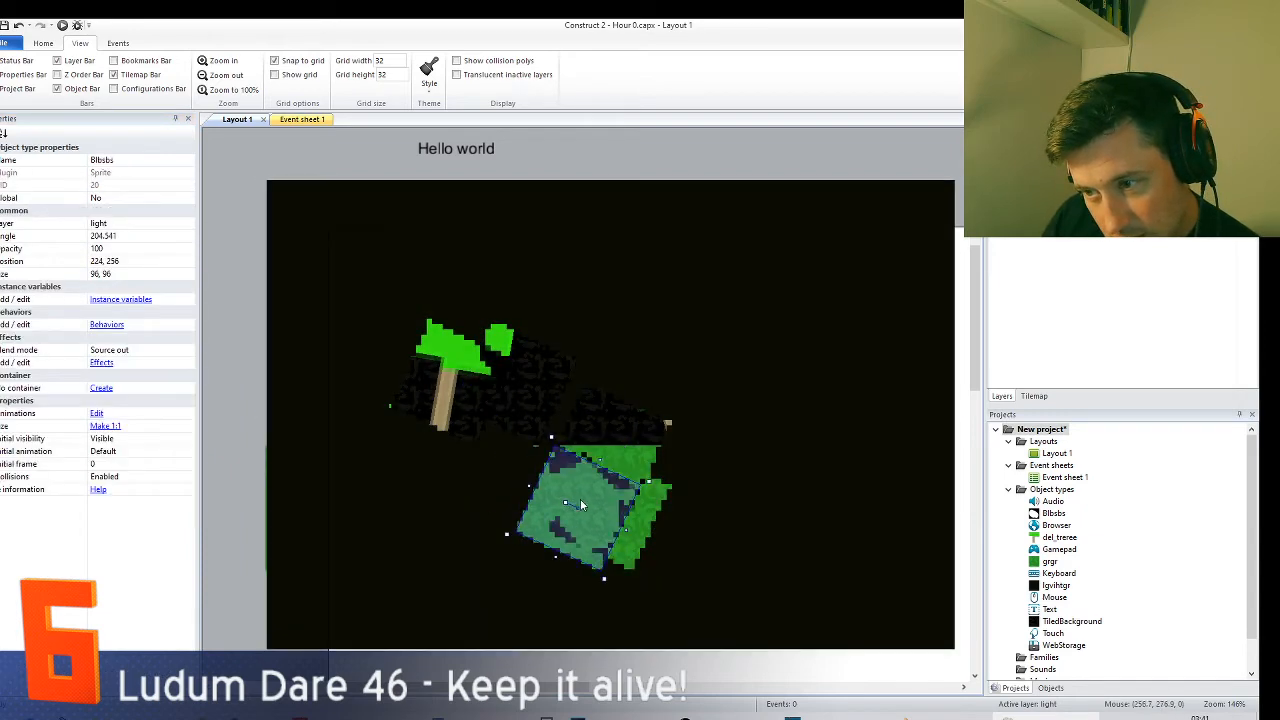
left_click_drag(601, 492, 590, 522)
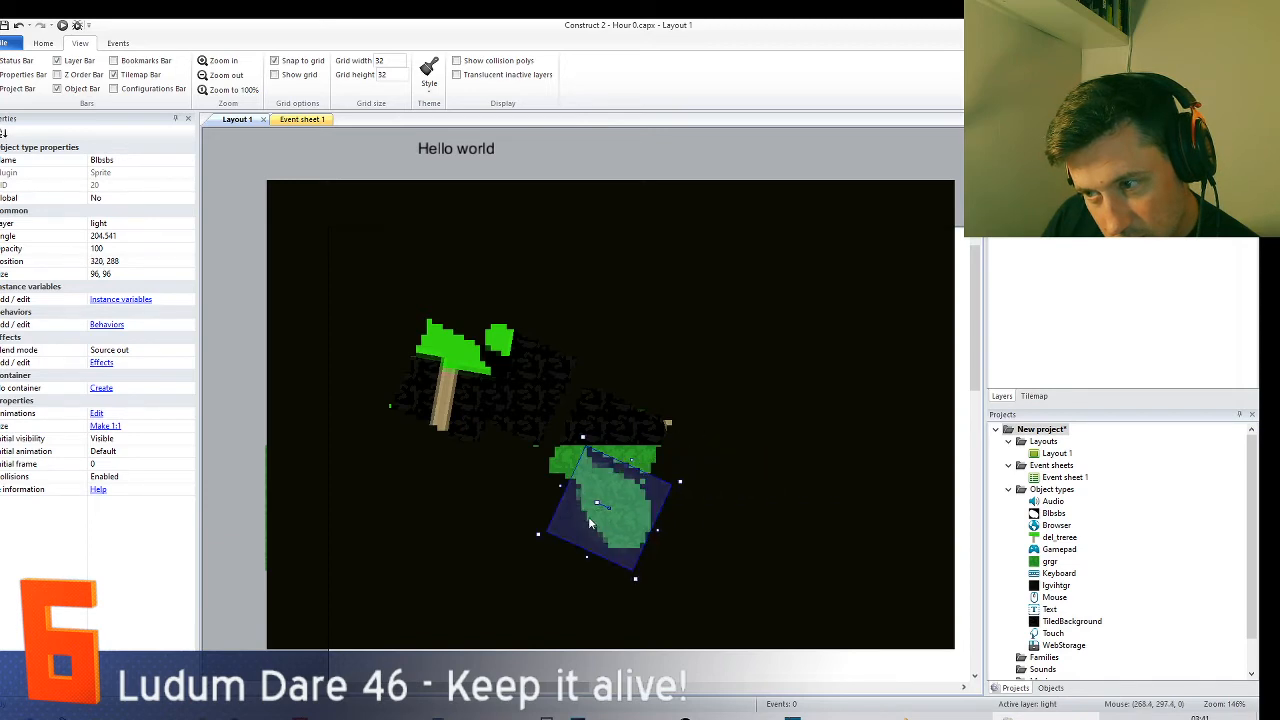
- Try the Destination over blend mode on the lowest Blbsbs sprite and move it across the ground to 256, 288
left_click(136, 352)
key("Up")
key("Up")
key("Up")
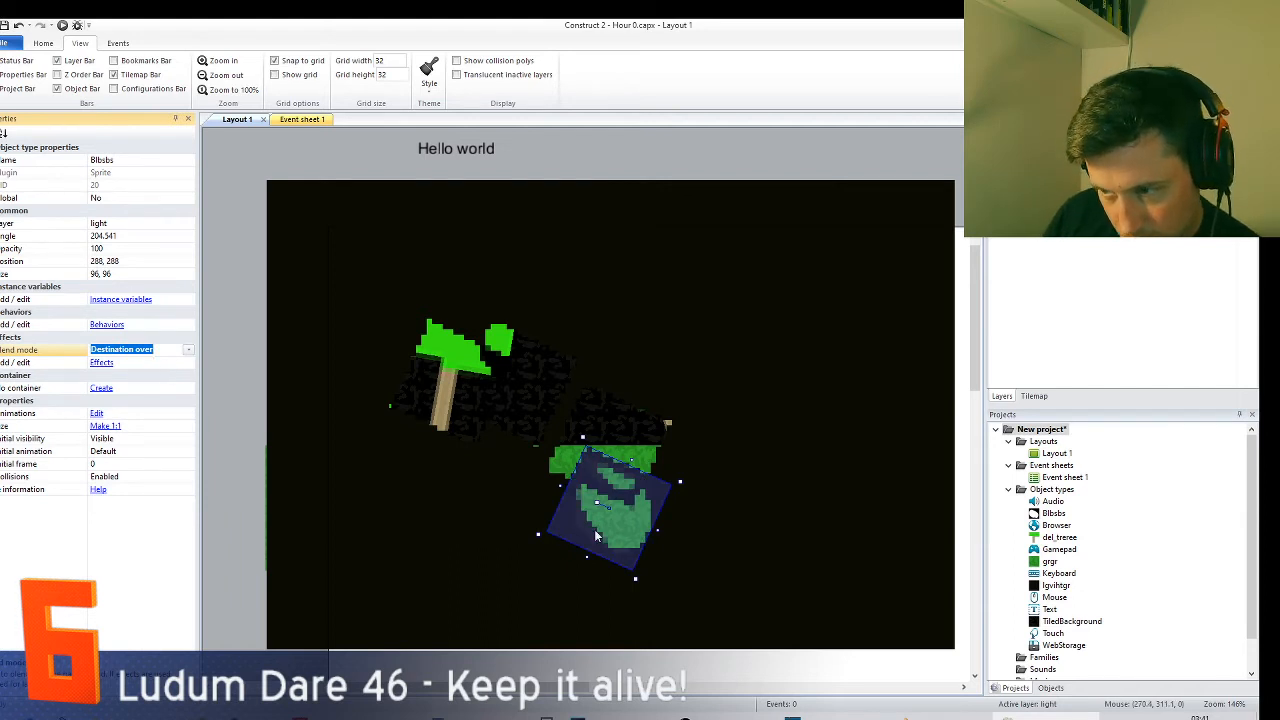
left_click_drag(597, 536, 537, 533)
left_click(426, 498)
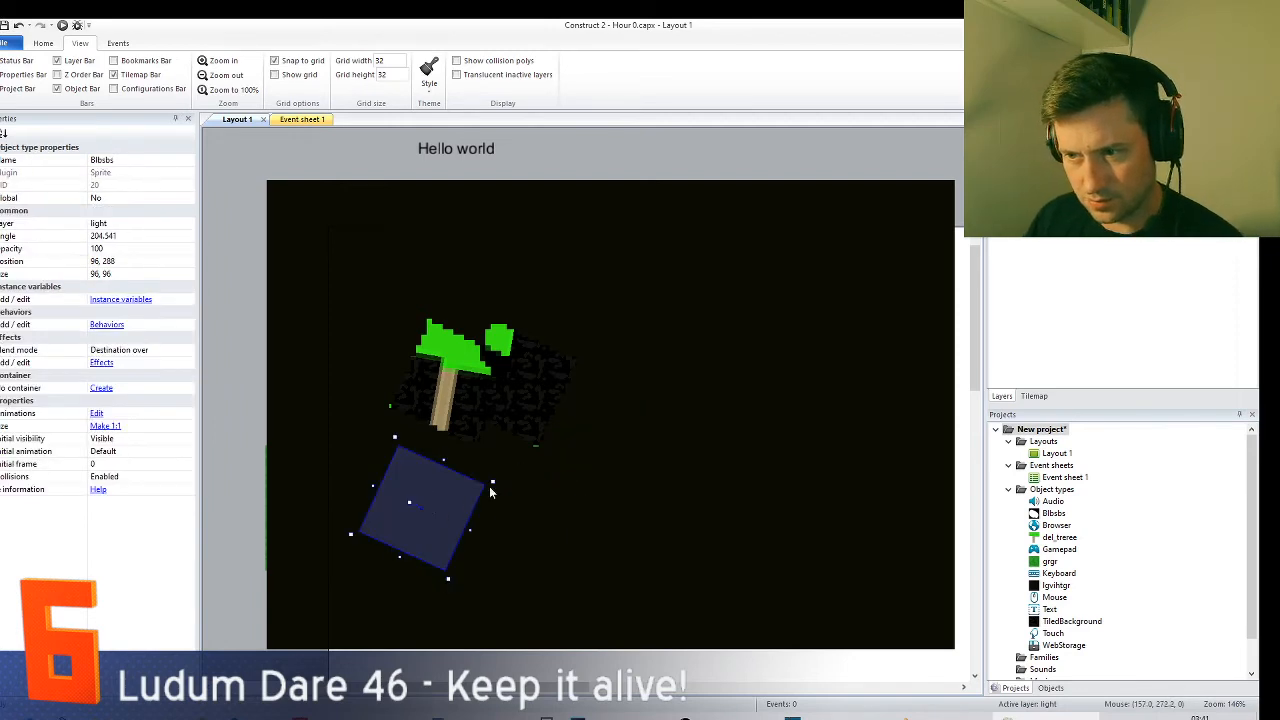
left_click_drag(490, 491, 604, 513)
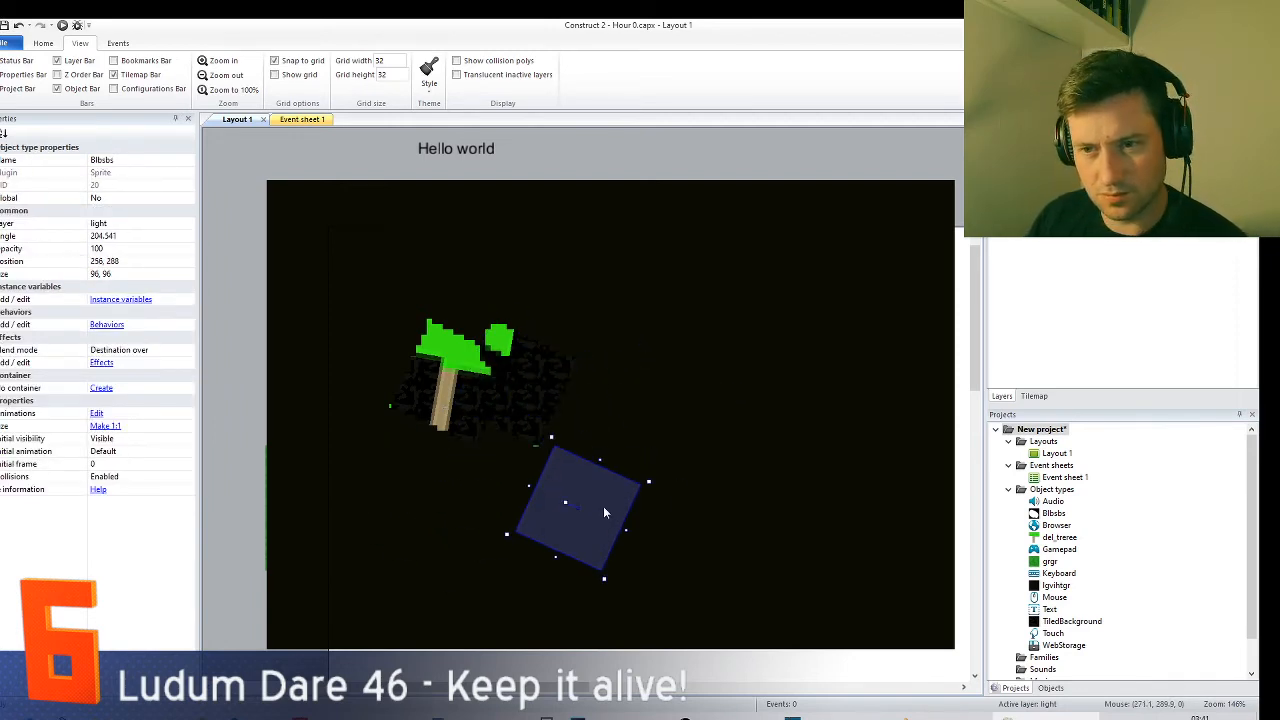
- Delete the Destination over sprite and the Blbsbs sprite beside the tree, keeping only the one over the tree
key("Delete")
left_click(532, 405)
key("Delete")
- Enlarge the remaining Blbsbs sprite to 192 × 192, rotate it to 215.537 degrees and position it at 256, 192
left_click_drag(446, 404, 583, 444)
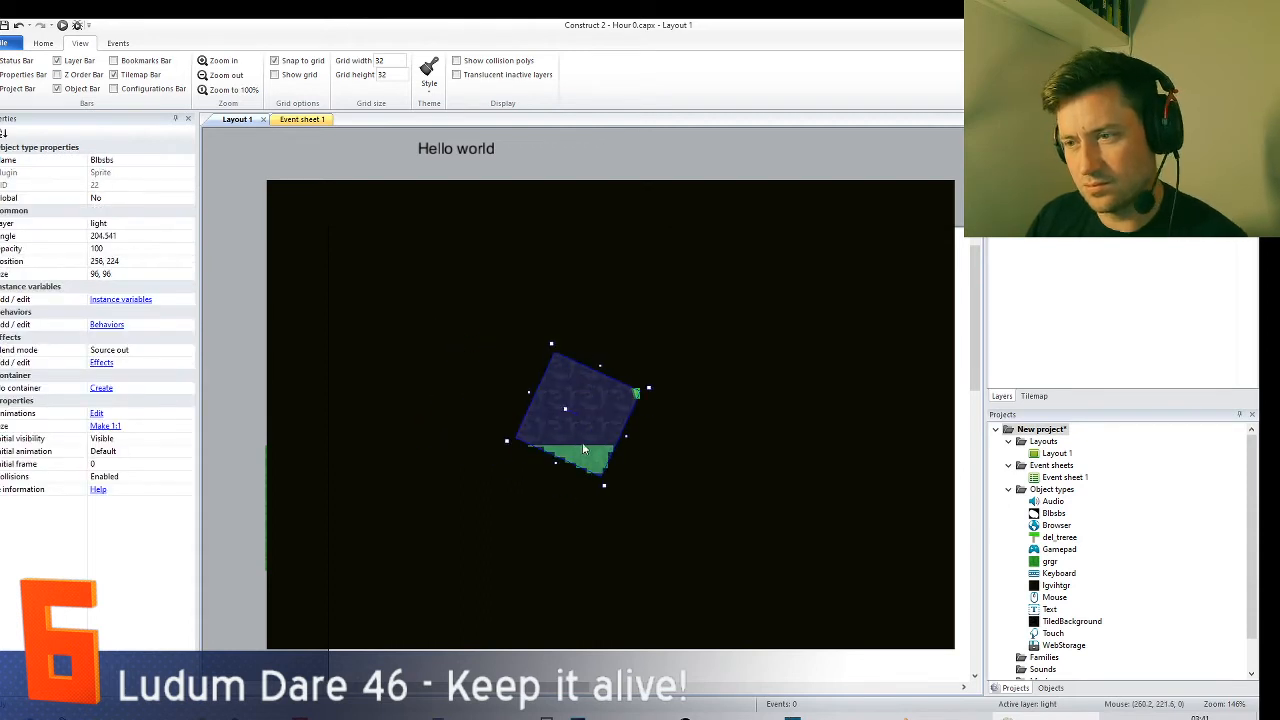
key("Up")
key("Up")
left_click_drag(578, 385, 772, 366)
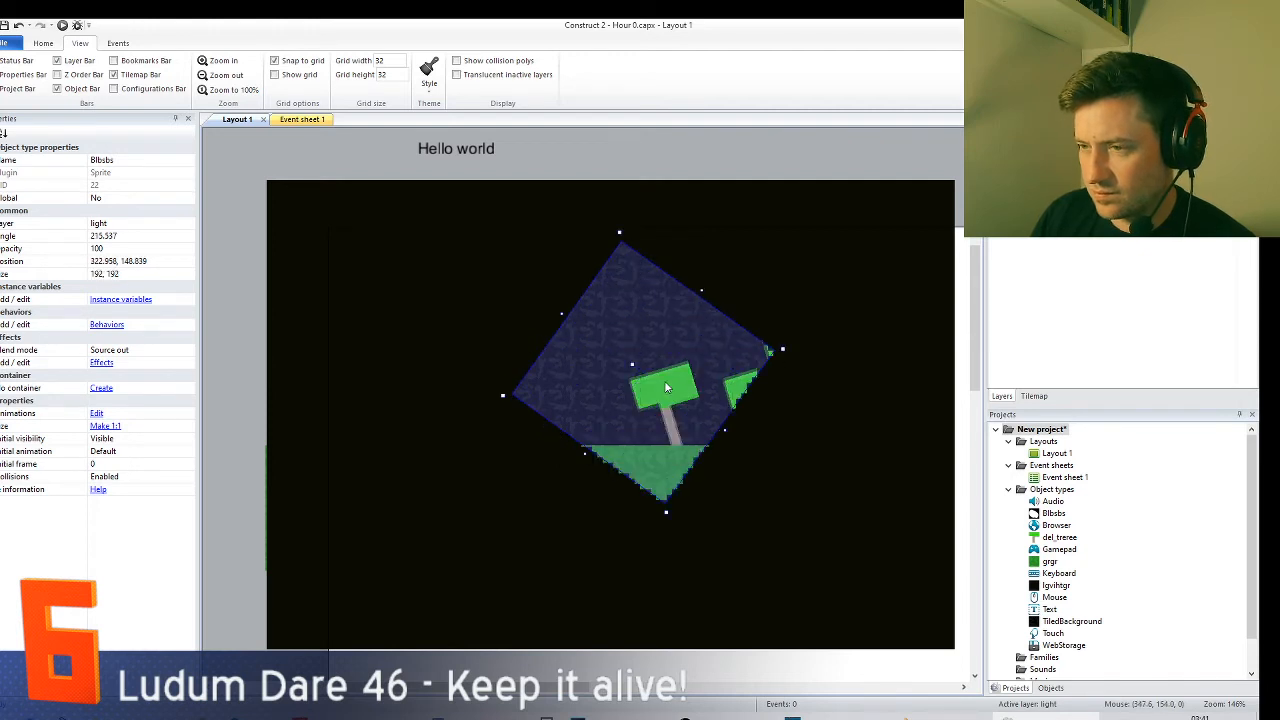
left_click_drag(640, 380, 573, 424)
left_click(254, 391)
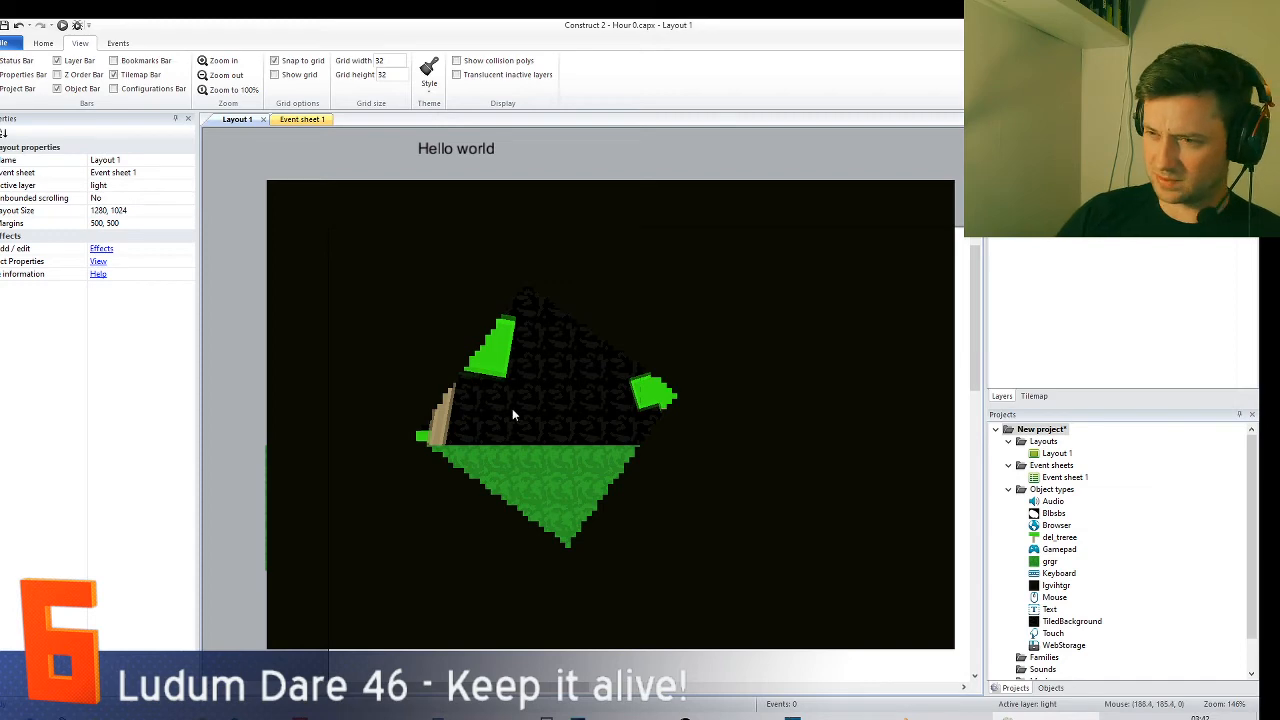
left_click_drag(522, 440, 581, 472)
key("ctrl+z")
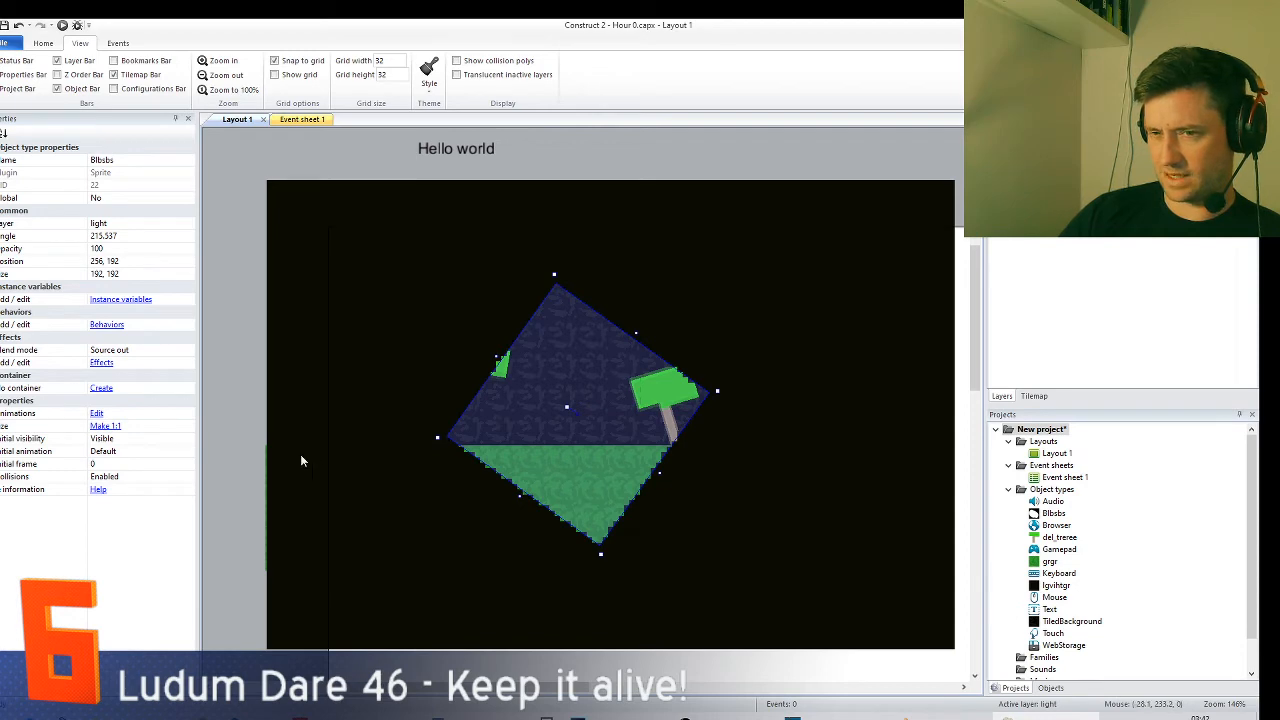
- Switch the enlarged Blbsbs sprite to the Source in blend mode and move it to 256, 160
left_click(165, 352)
left_click(187, 350)
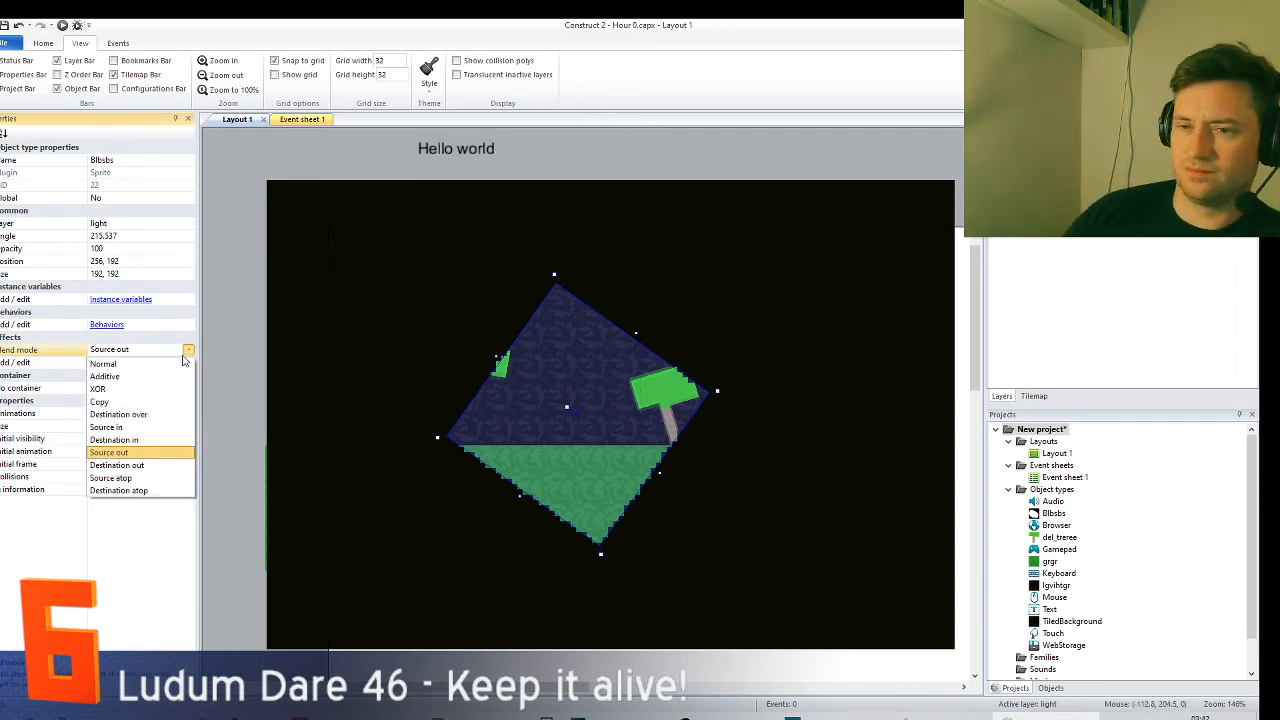
left_click(147, 427)
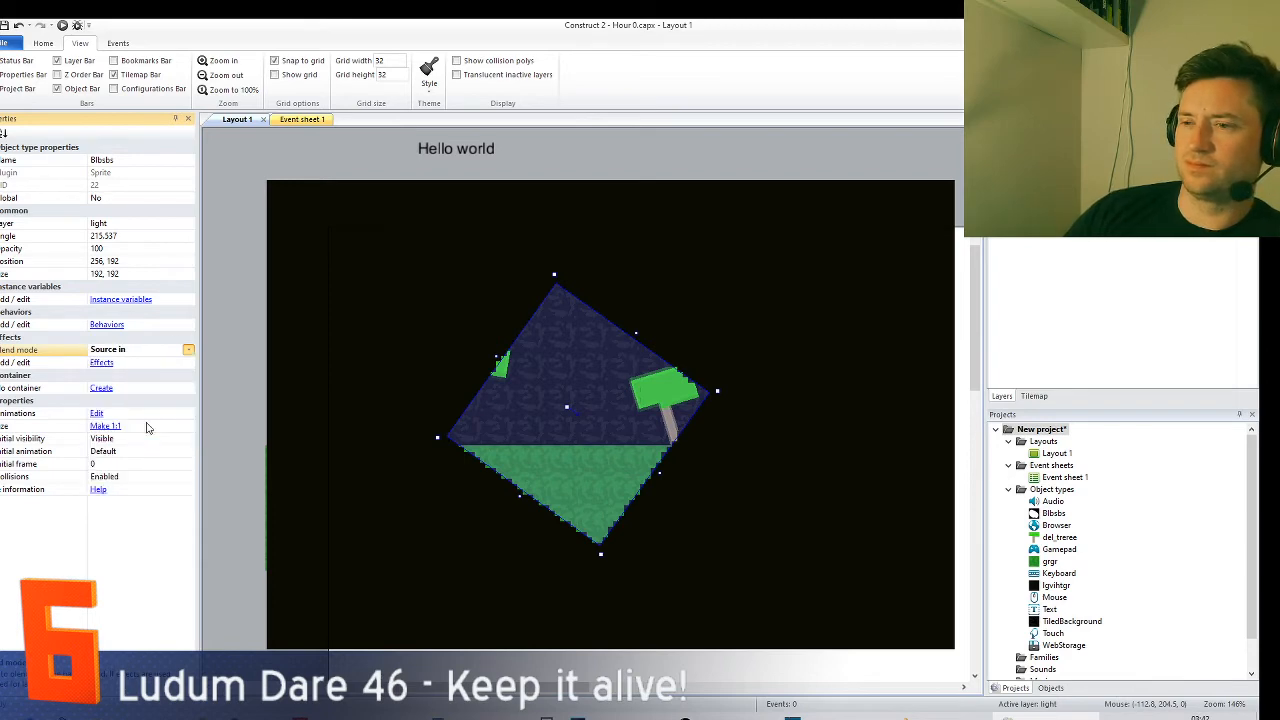
left_click(285, 430)
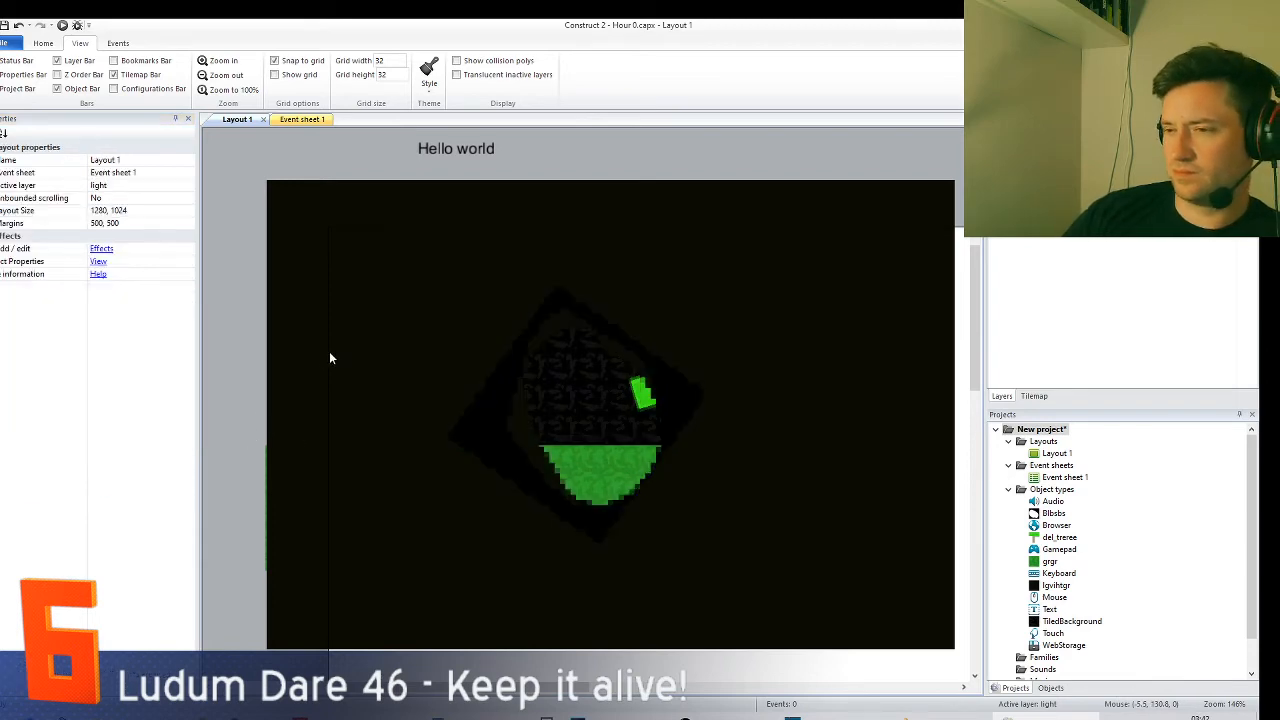
left_click(524, 380)
left_click_drag(524, 380, 530, 335)
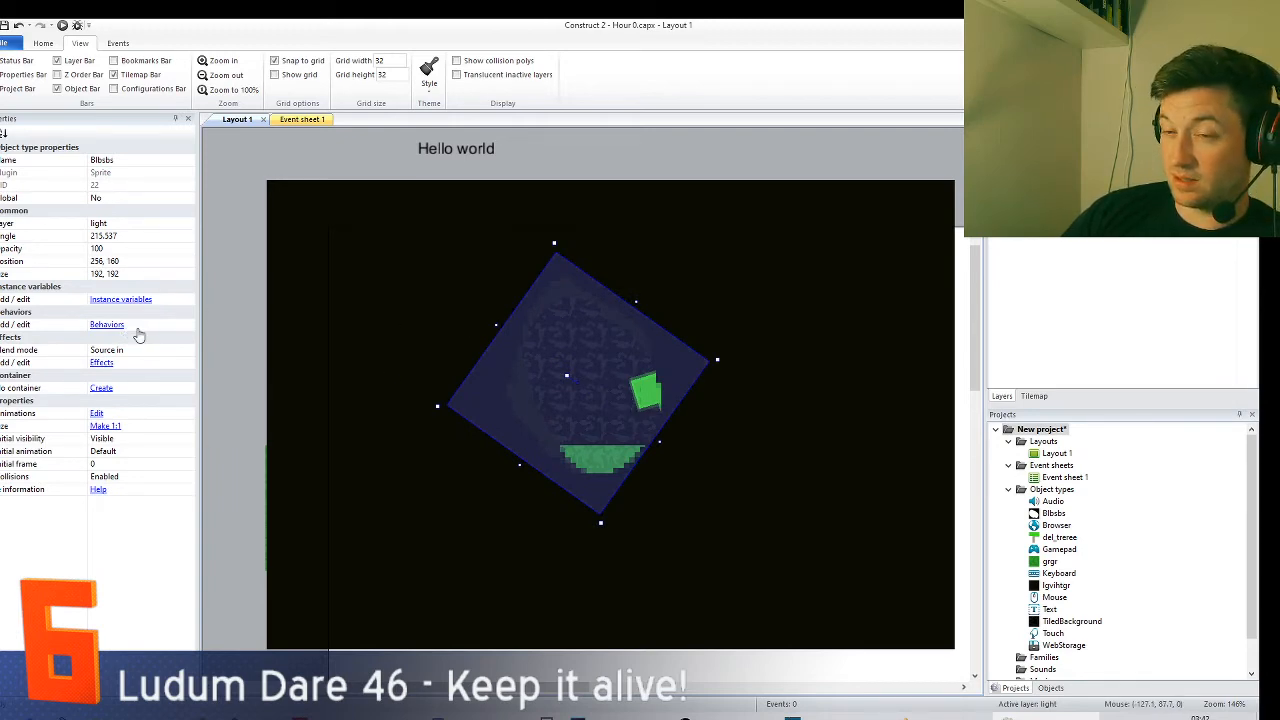
- Check the Blbsbs sprite's behaviors and effects lists without adding anything
left_click(132, 328)
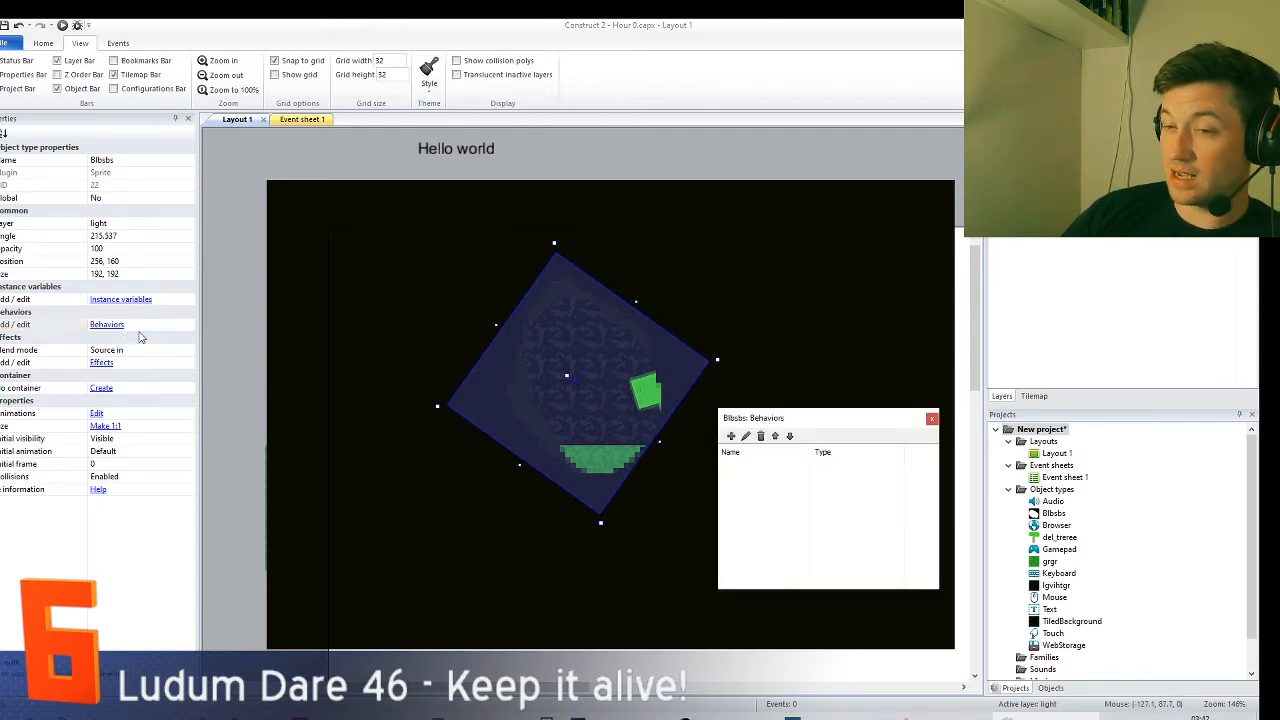
left_click(931, 419)
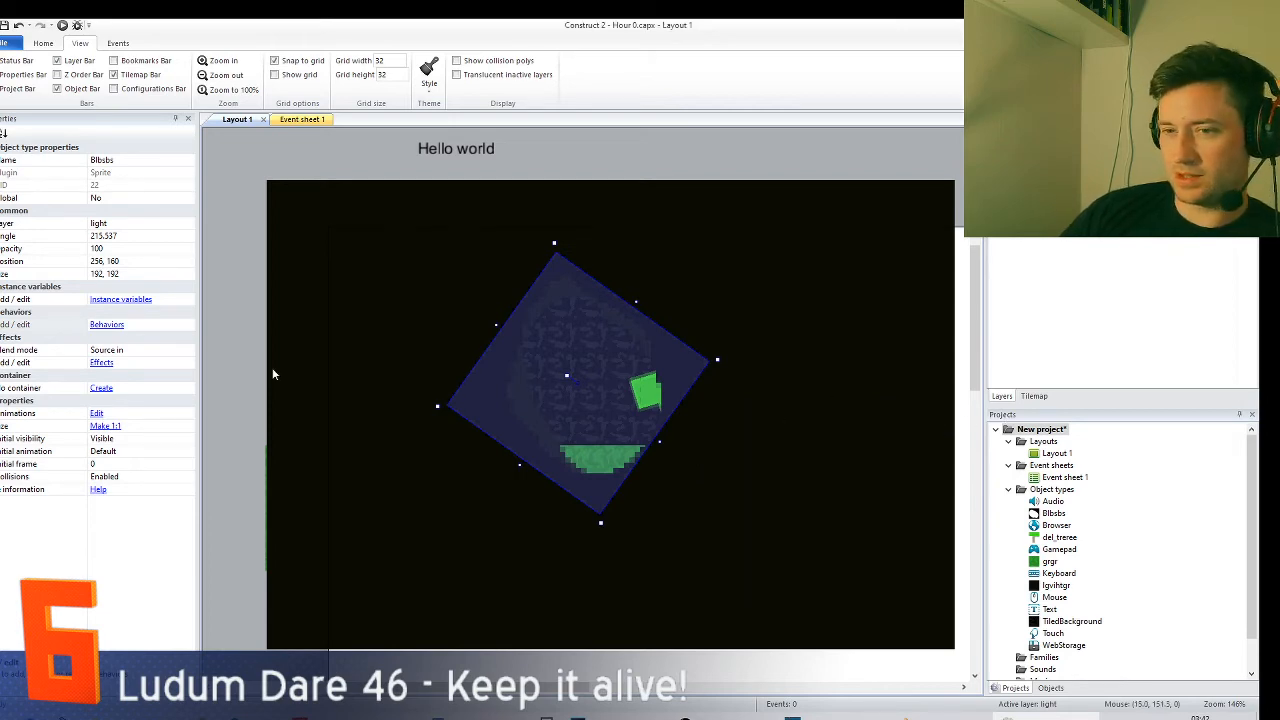
left_click(101, 362)
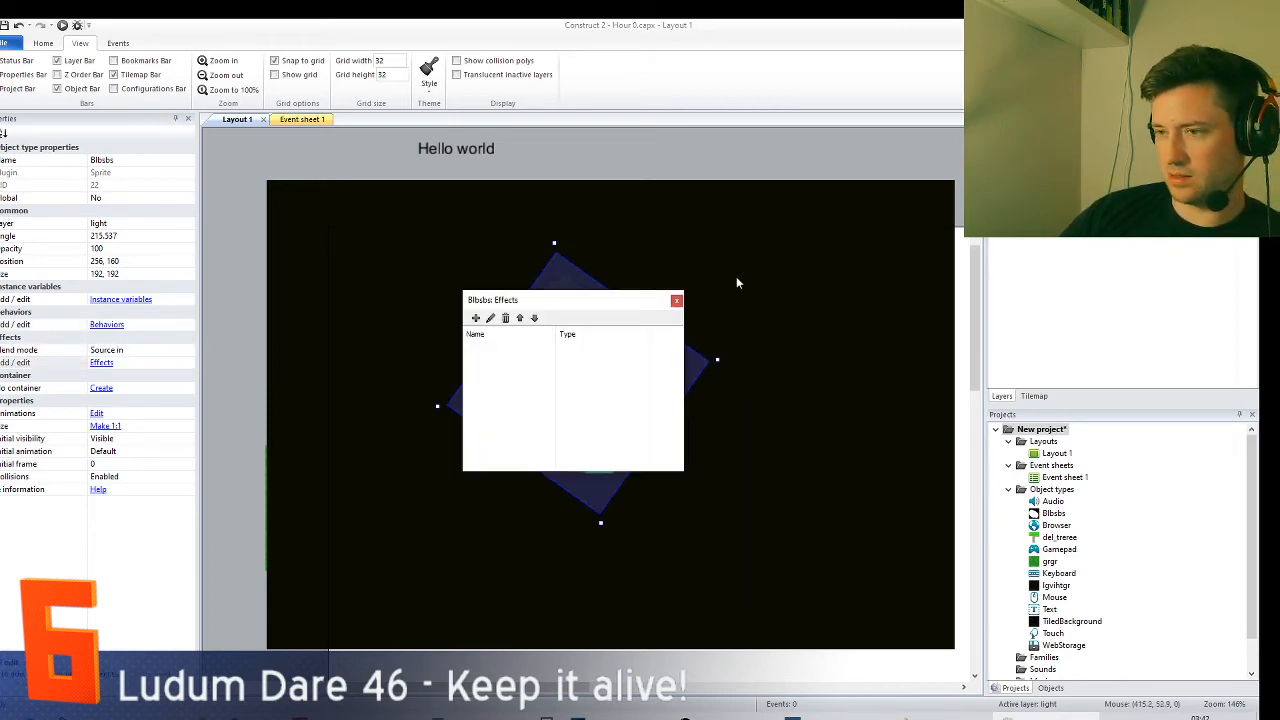
left_click(676, 300)
- Close the effects list, set the Blbsbs sprite's blend mode to Normal and move it to 96, 192
left_click(183, 352)
left_click(186, 352)
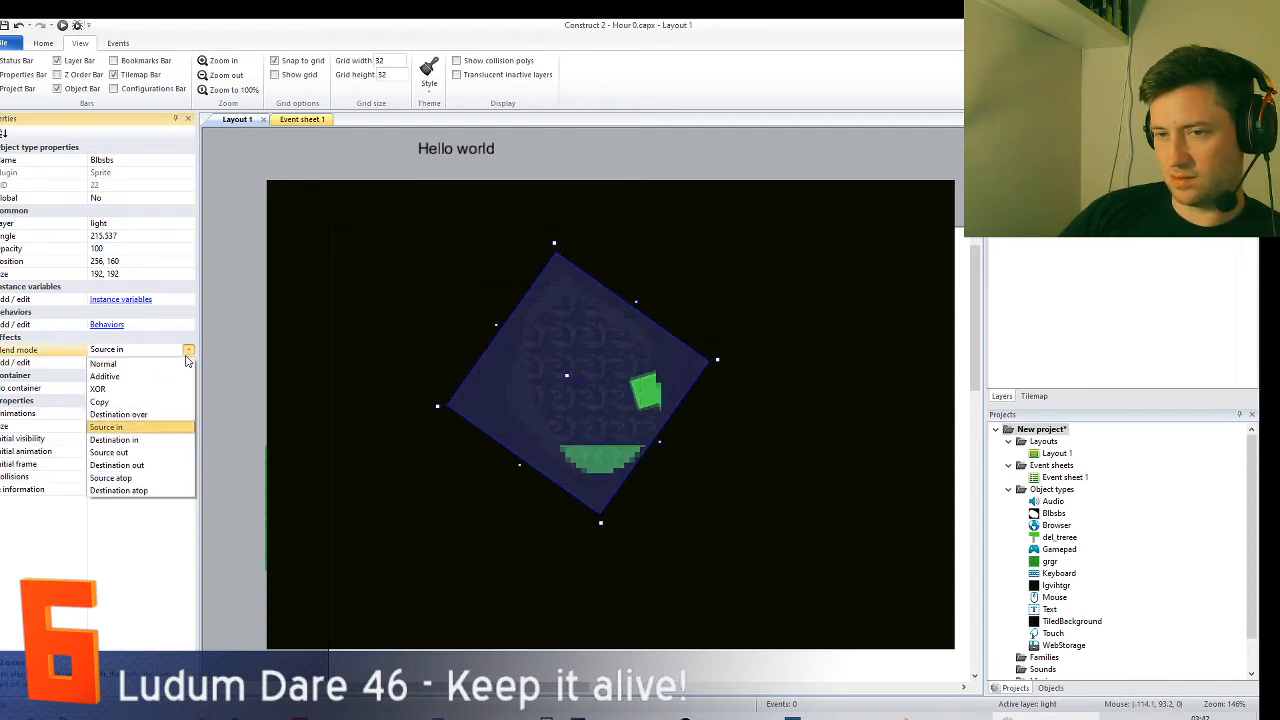
left_click(110, 363)
left_click_drag(627, 362, 534, 437)
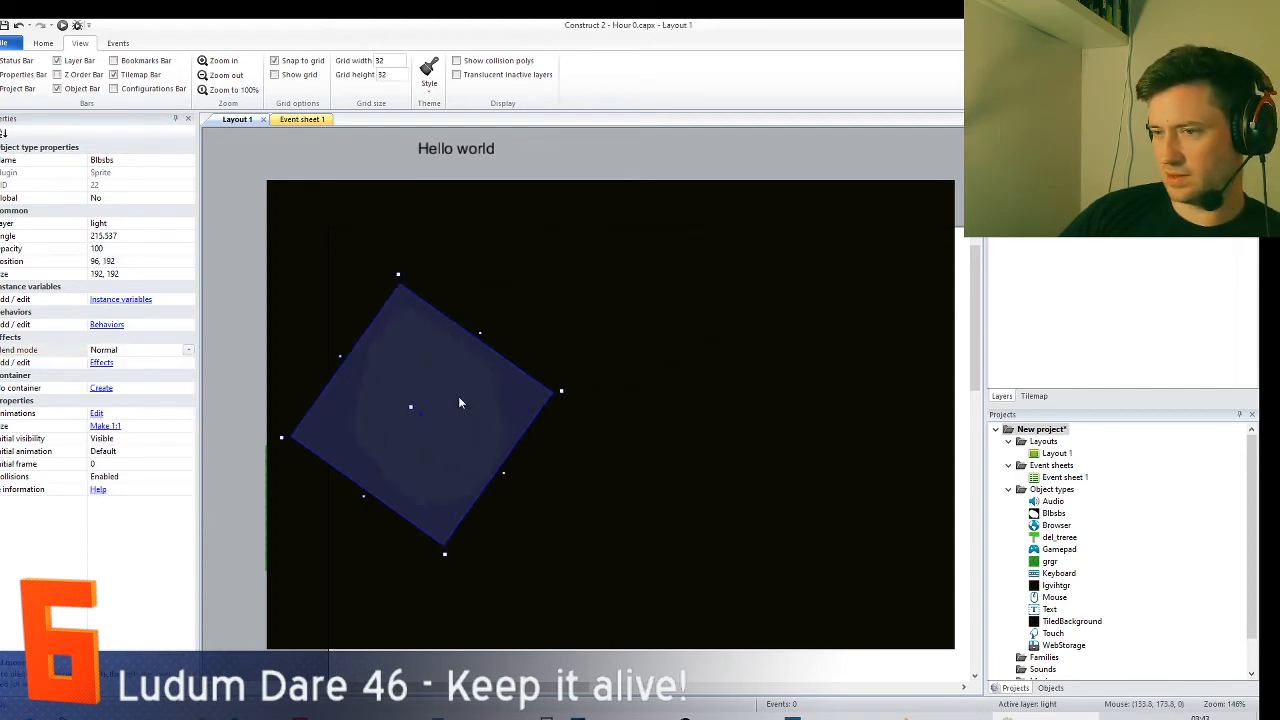
- Erase the Blbsbs image, paint green, orange and pink blobs with a size 80 brush, and move the sprite to 288, 192
double_click(463, 394)
mouse_move(300, 392)
left_mouse_down()
mouse_move(155, 376)
mouse_move(246, 378)
mouse_move(310, 420)
mouse_move(249, 523)
mouse_move(343, 482)
left_mouse_up()
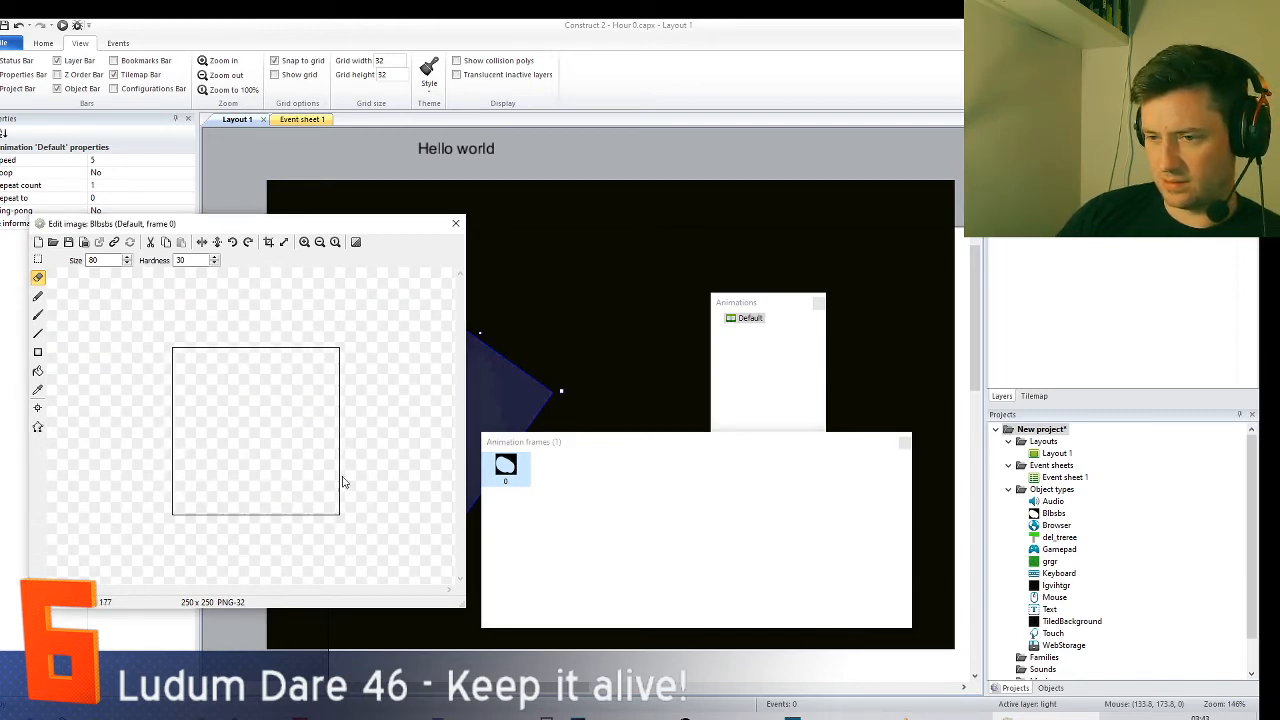
left_click(45, 353)
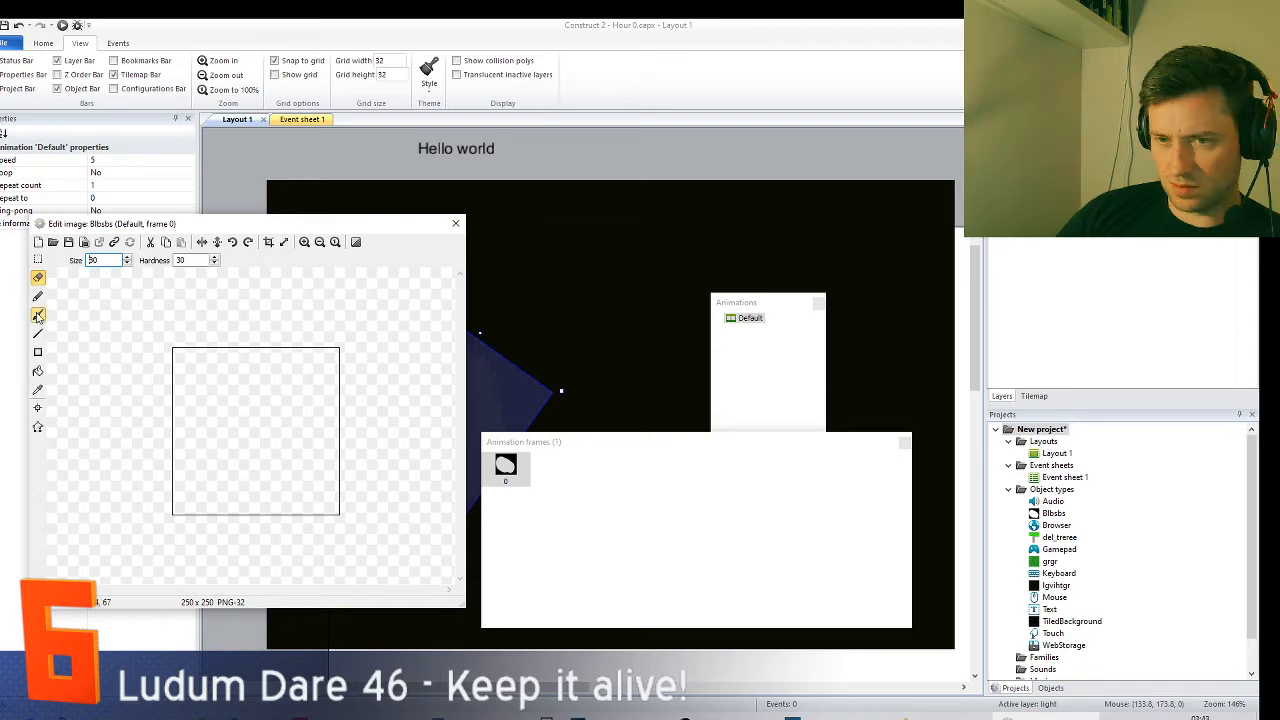
left_click(38, 316)
left_click(428, 522)
mouse_move(280, 400)
left_mouse_down()
mouse_move(222, 423)
mouse_move(270, 373)
mouse_move(335, 485)
left_mouse_up()
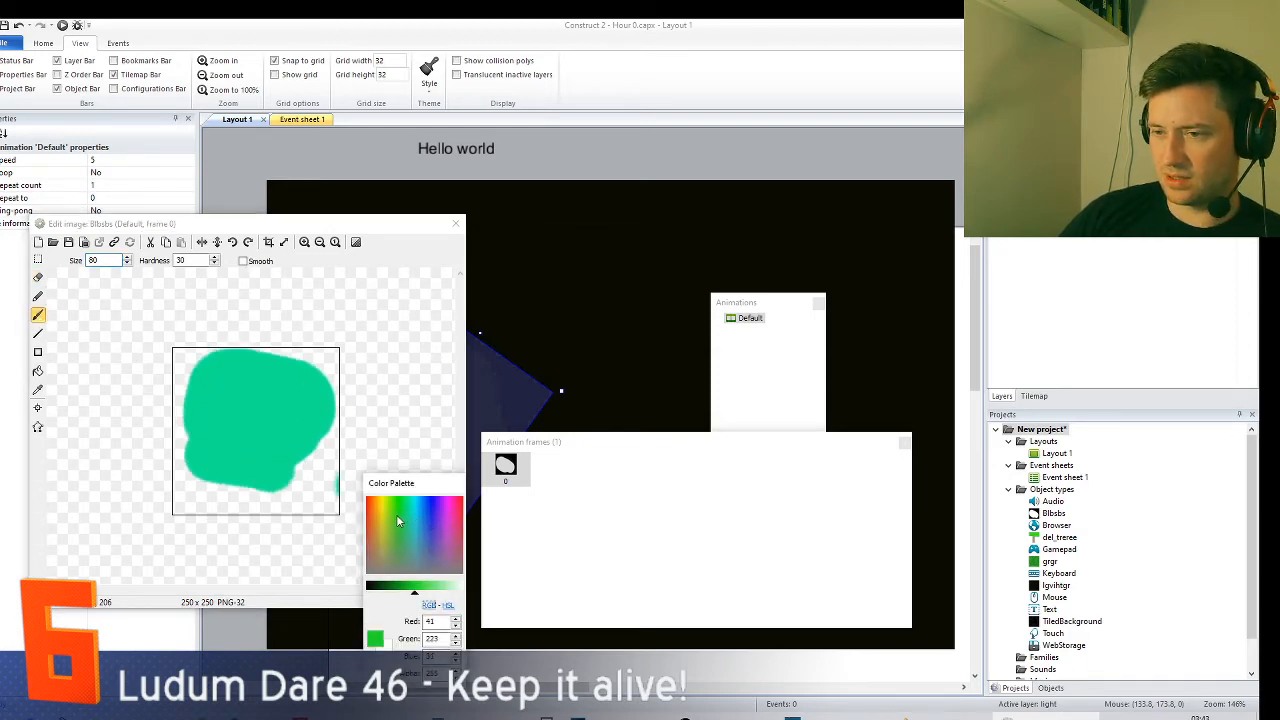
left_click(377, 523)
mouse_move(200, 425)
left_mouse_down()
mouse_move(286, 464)
mouse_move(193, 476)
mouse_move(262, 462)
left_mouse_up()
left_click(451, 514)
left_click(456, 223)
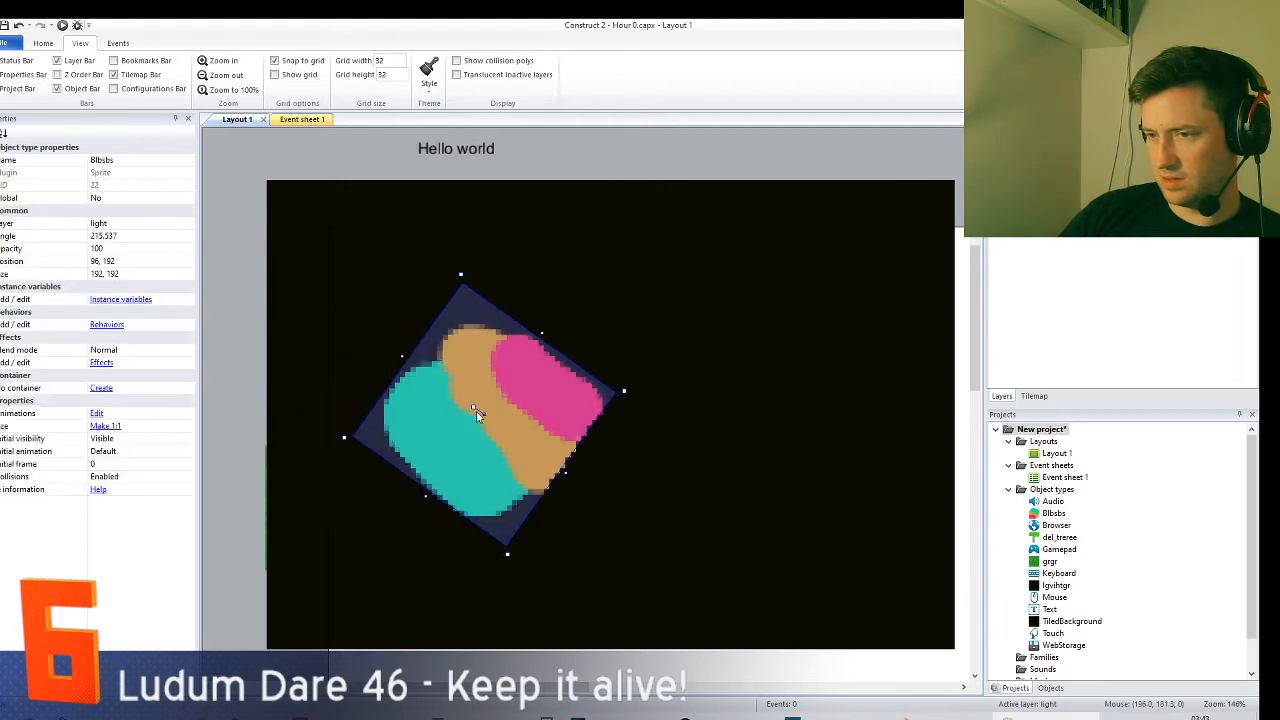
left_click_drag(562, 407, 594, 439)
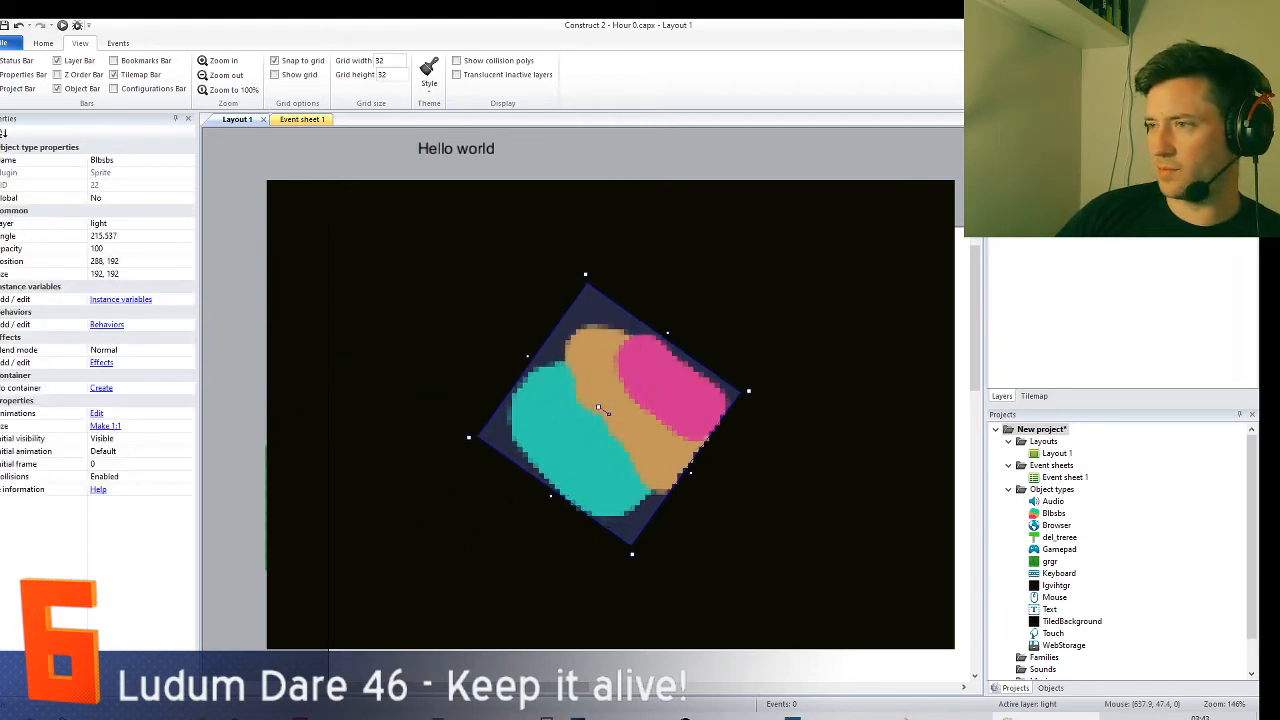
- Set the light layer's blend mode to Normal
left_click(388, 292)
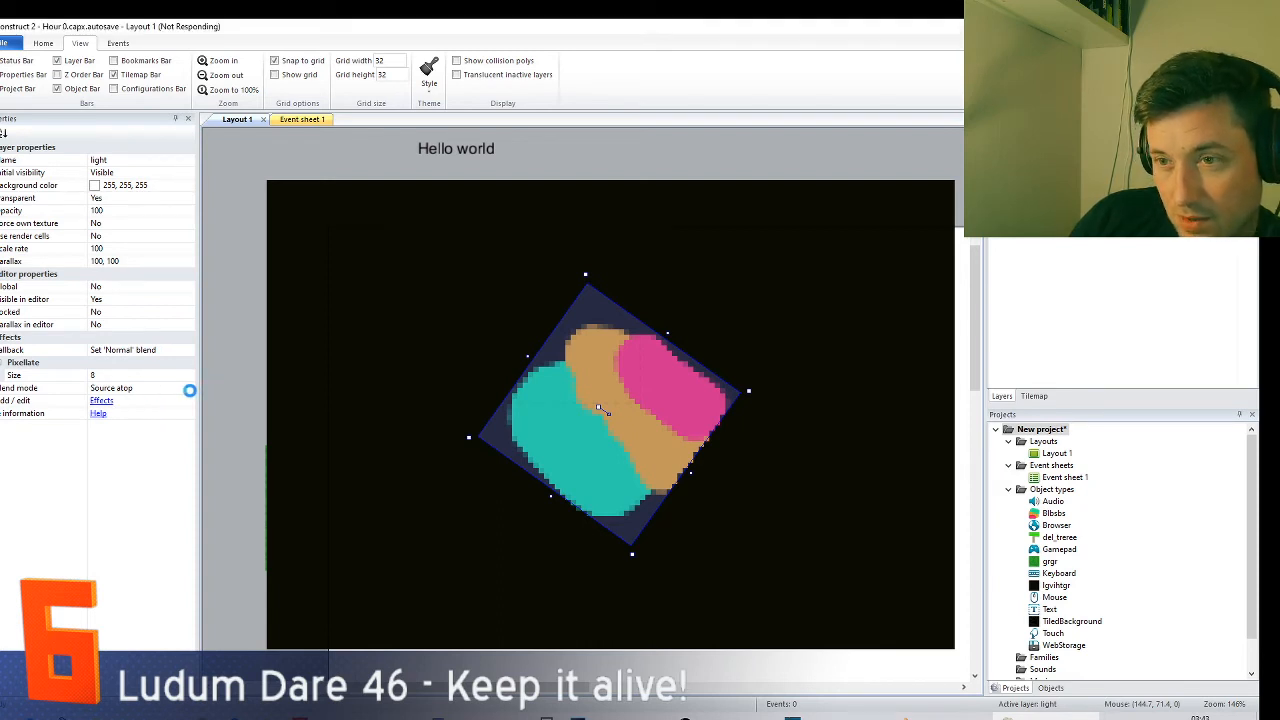
left_click(191, 395)
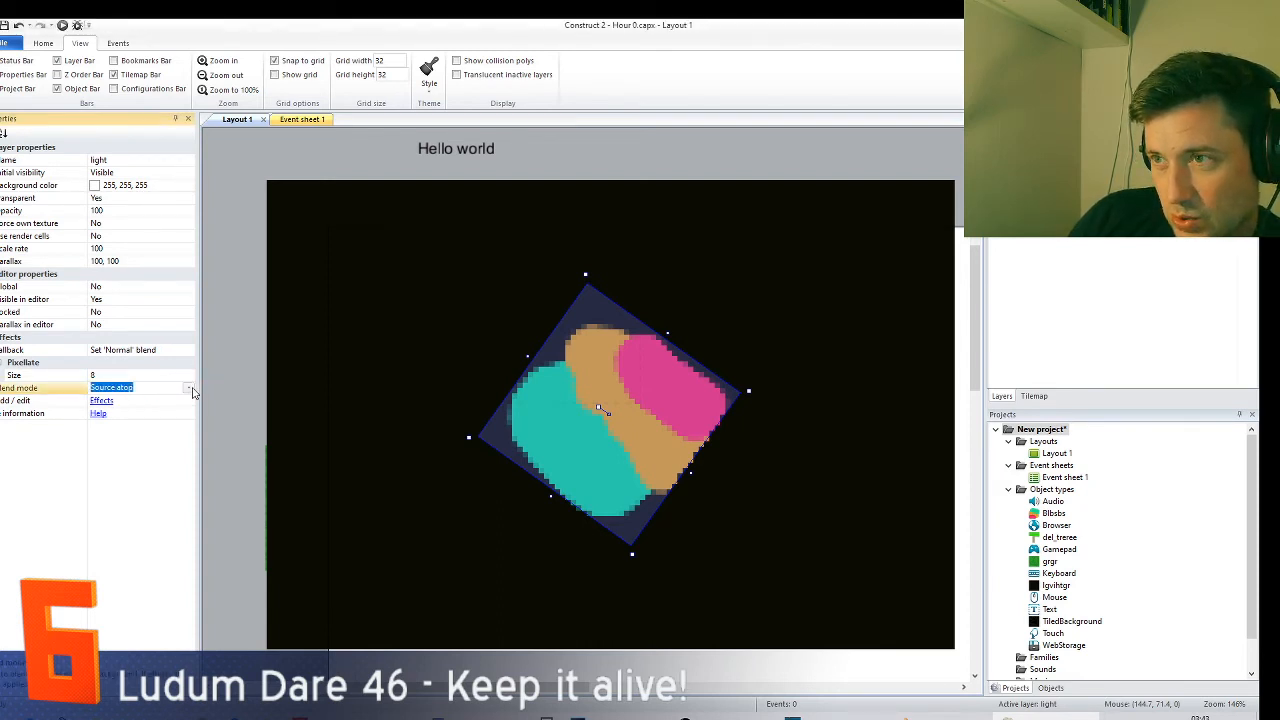
left_click(191, 389)
left_click(157, 406)
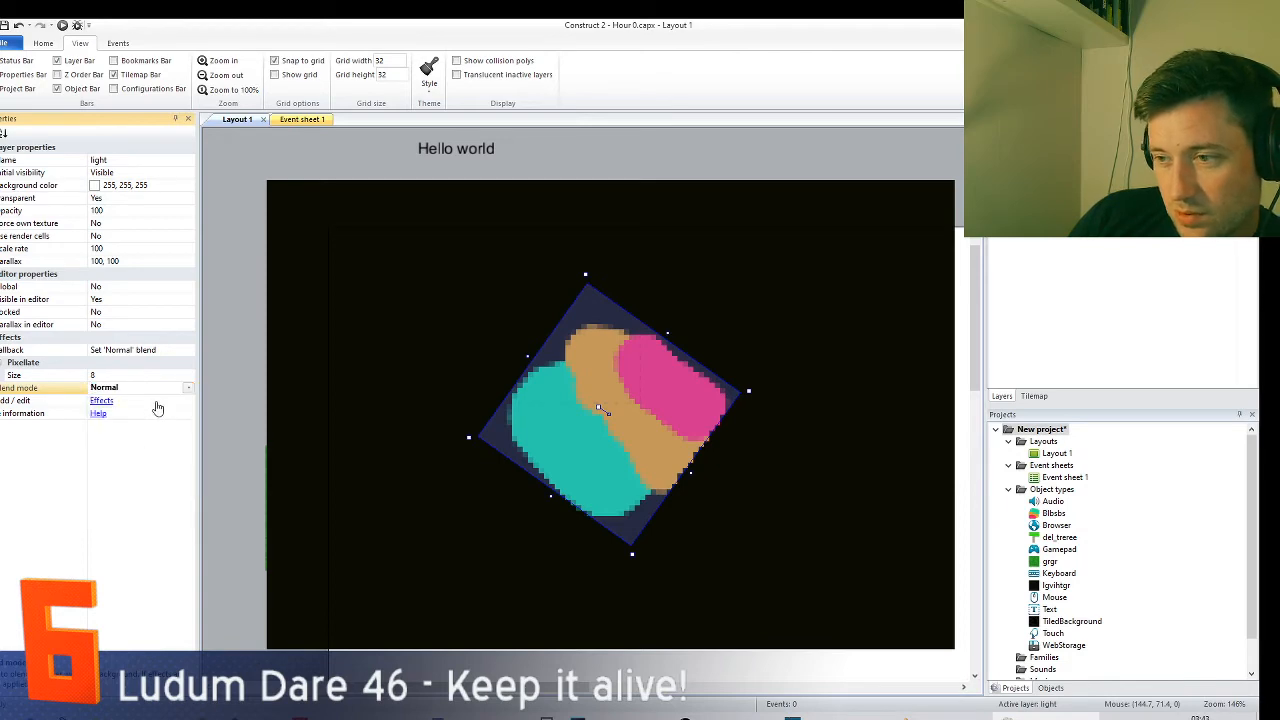
- Add the Darken effect to the light layer below its Pixellate effect
left_click(103, 401)
left_click(274, 352)
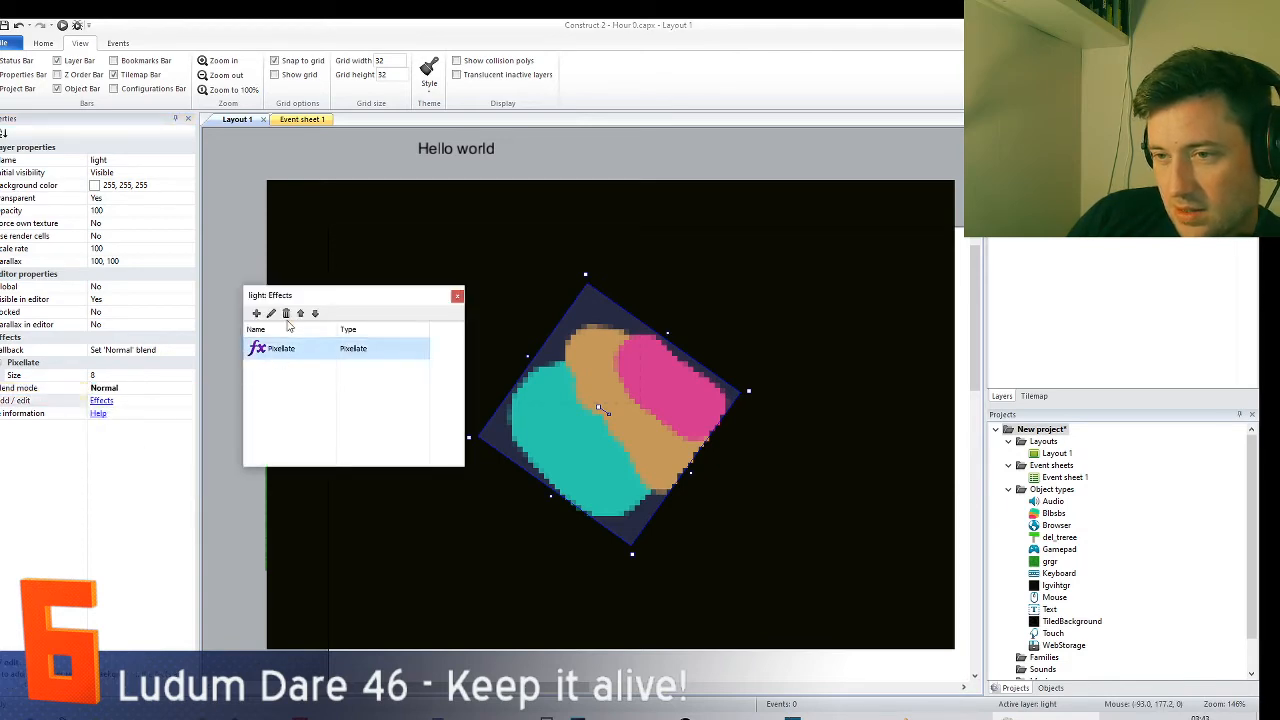
left_click(256, 313)
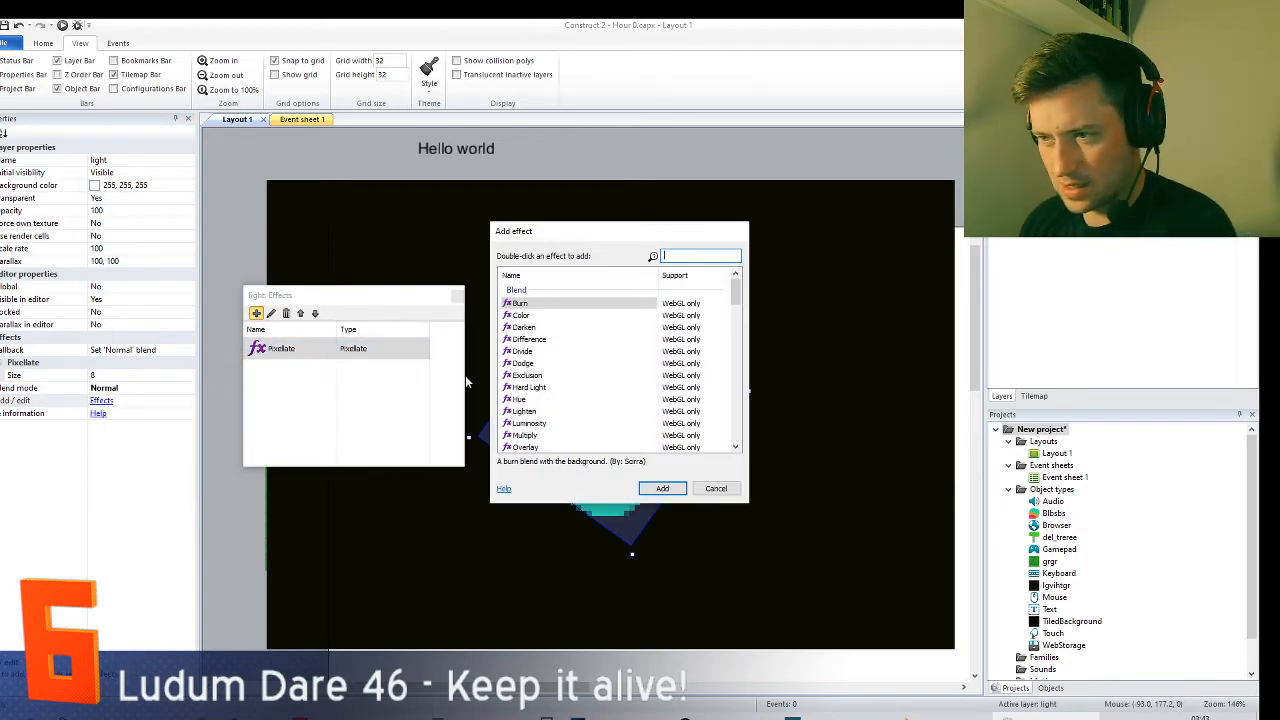
left_click(537, 329)
double_click(537, 329)
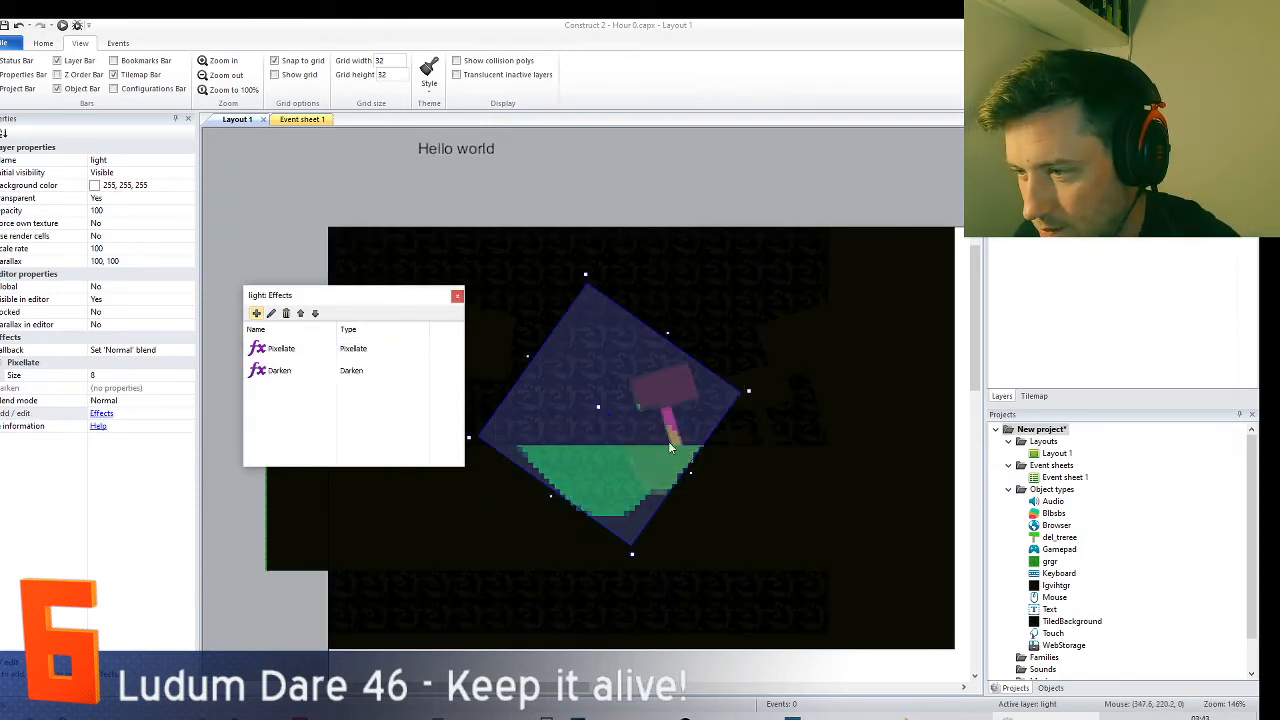
left_click(457, 295)
- Move the Blbsbs sprite to 256, 224 and paint a yellow blob with a pale yellow centre over its image
left_click_drag(530, 329, 567, 469)
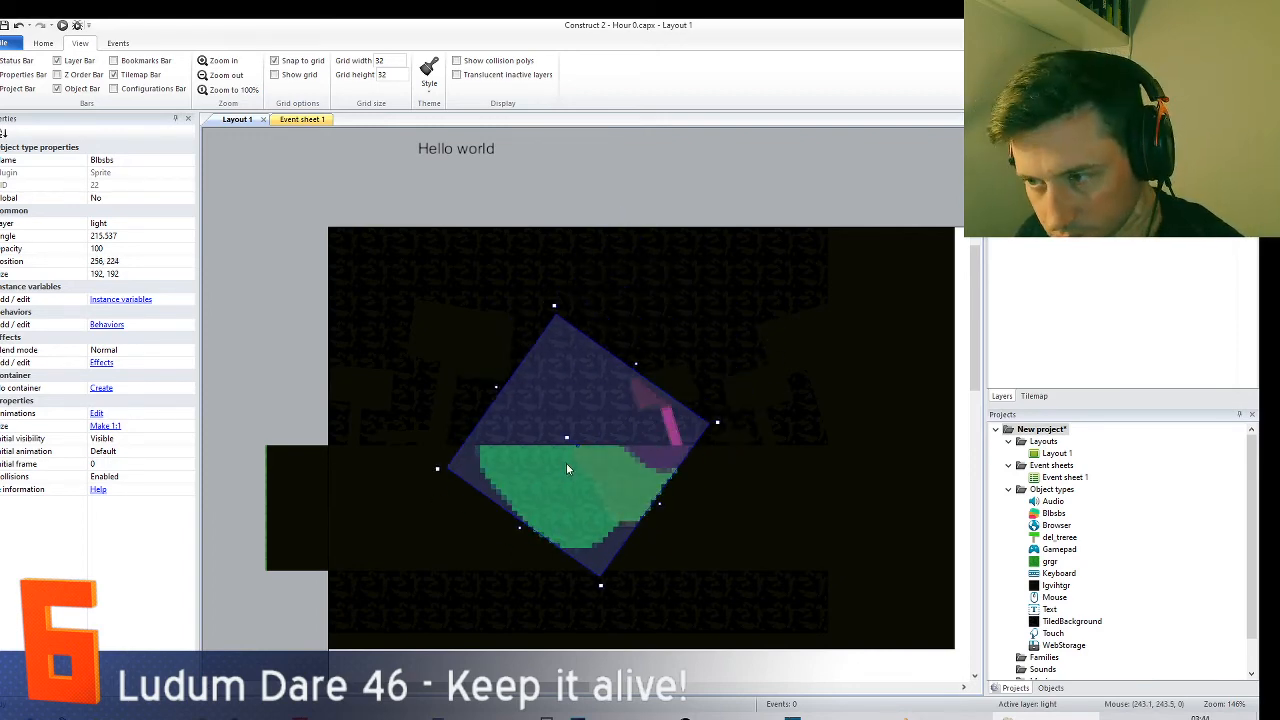
double_click(596, 475)
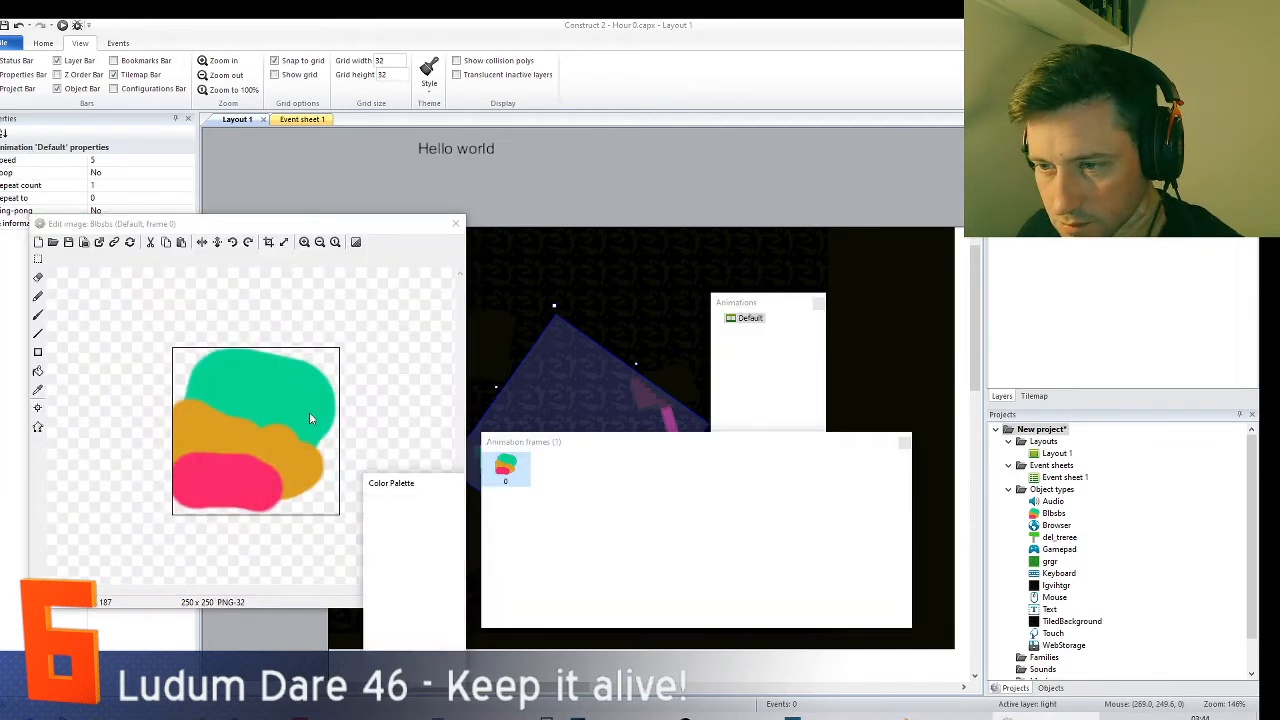
left_click(399, 518)
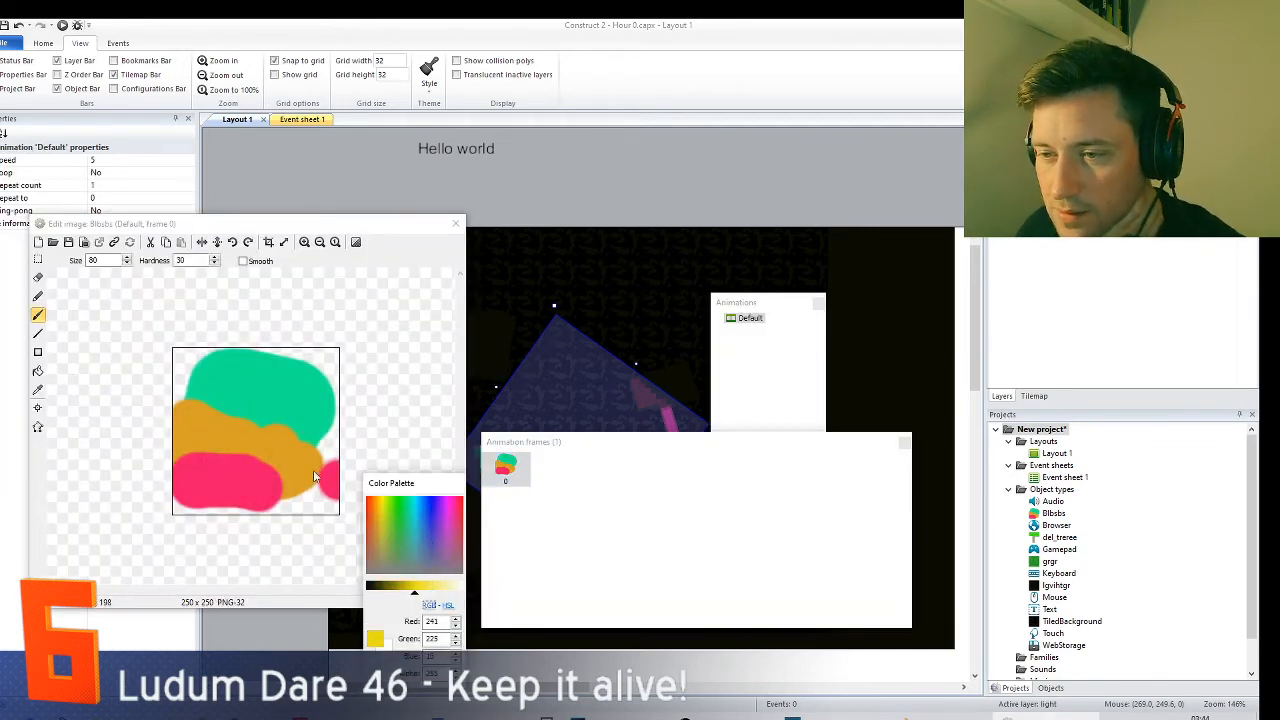
left_click(38, 408)
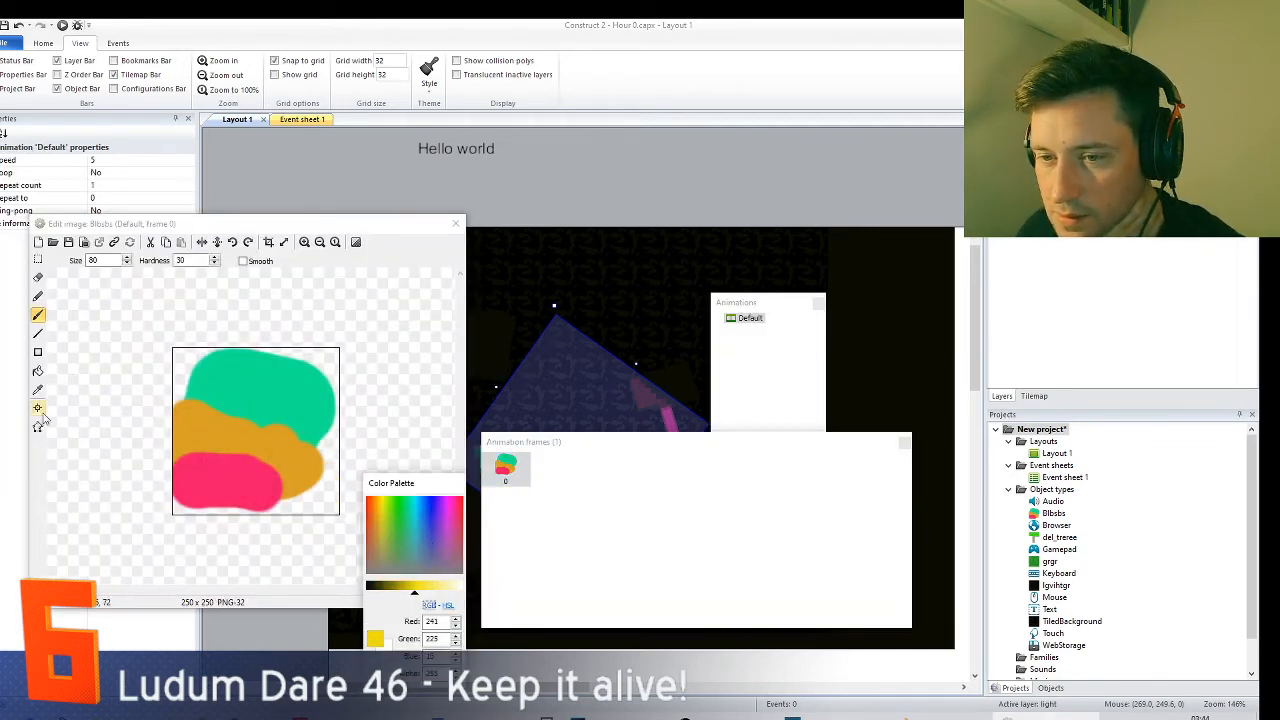
left_click(38, 315)
mouse_move(208, 385)
left_mouse_down()
mouse_move(257, 444)
mouse_move(200, 440)
mouse_move(305, 470)
left_mouse_up()
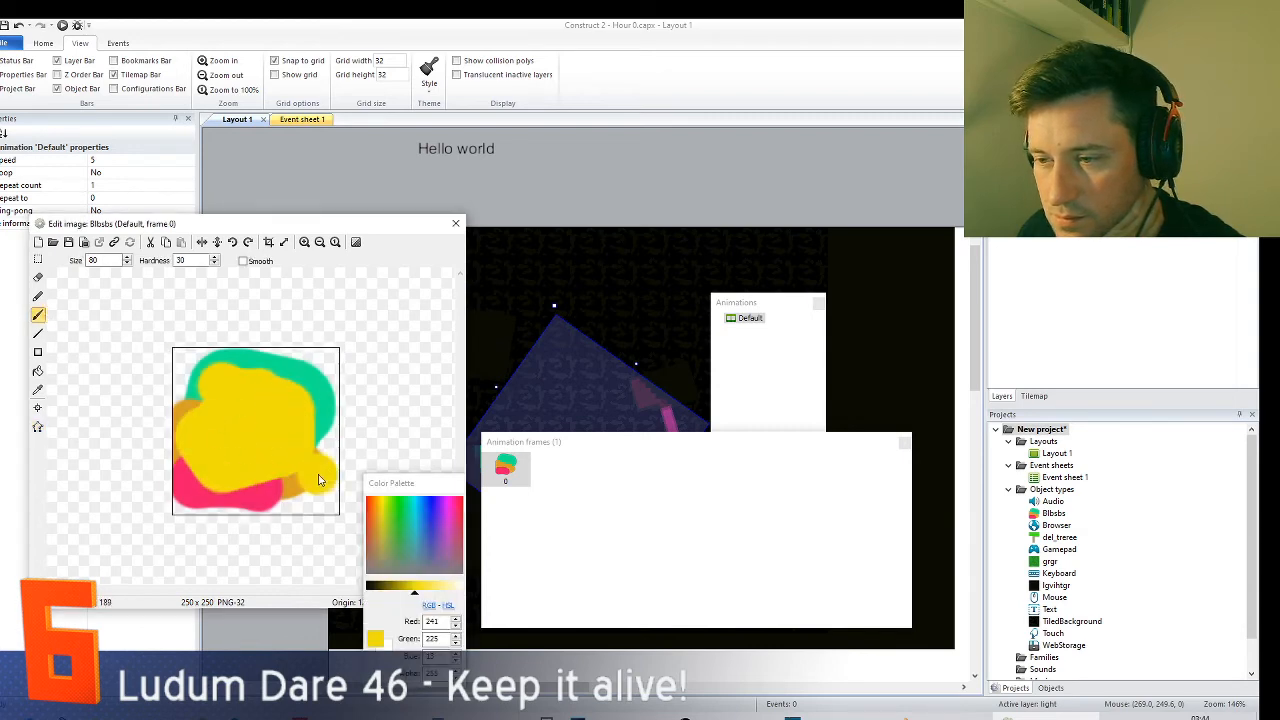
left_click(443, 587)
left_click_drag(236, 440, 300, 425)
left_click(456, 224)
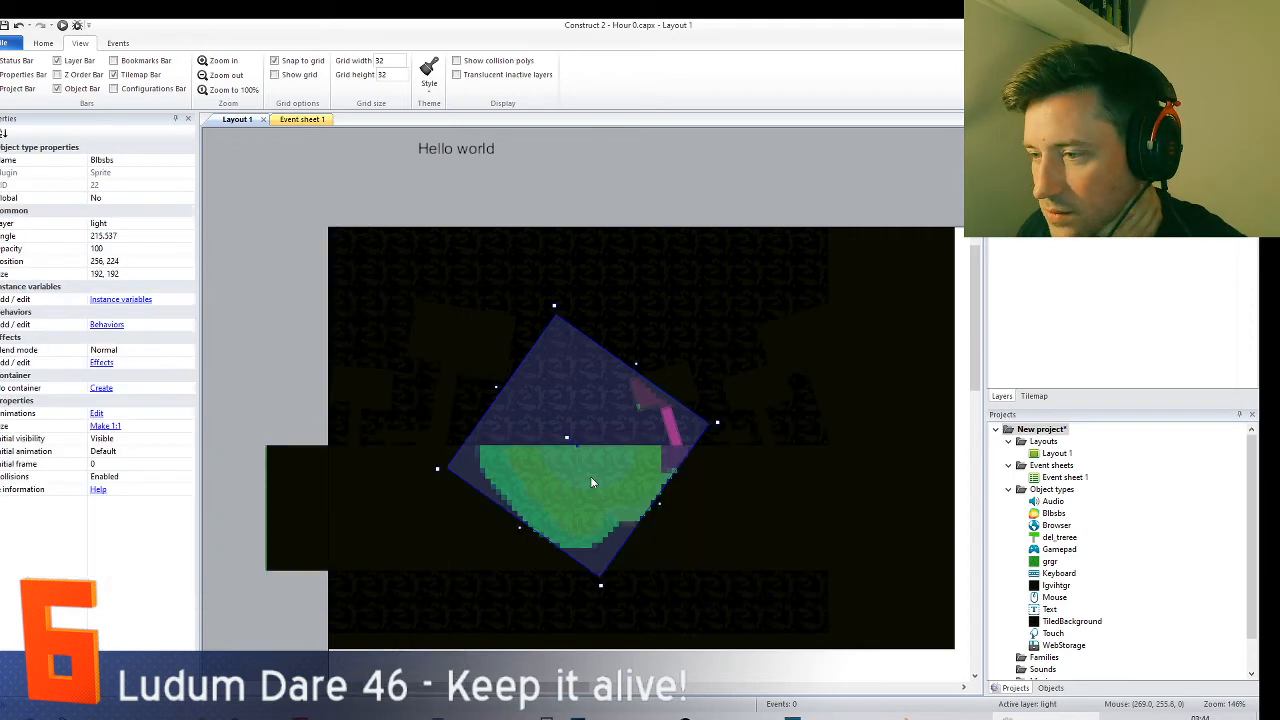
- Set the Blbsbs sprite's blend mode to Additive, place an overlapping copy to its right, and clear the selection
left_click(168, 350)
left_click(187, 352)
left_click(150, 378)
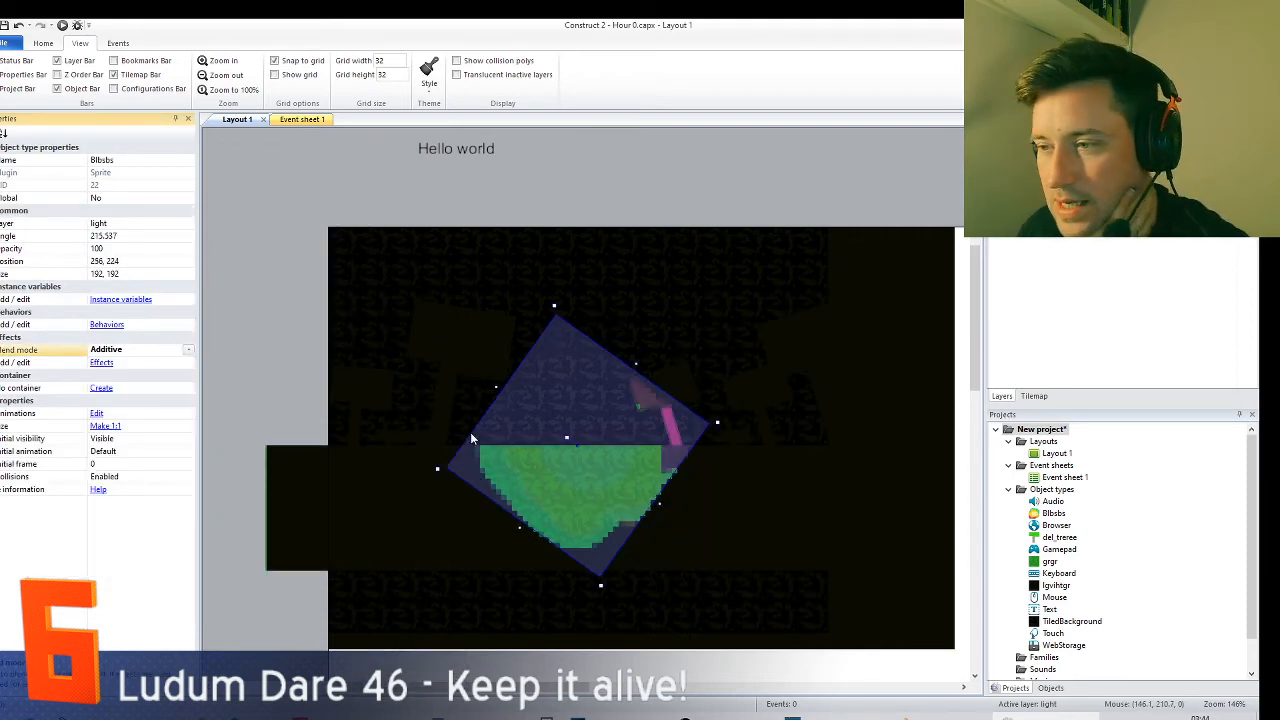
left_click_drag(597, 484, 672, 505)
left_click(558, 211)
left_click(225, 243)
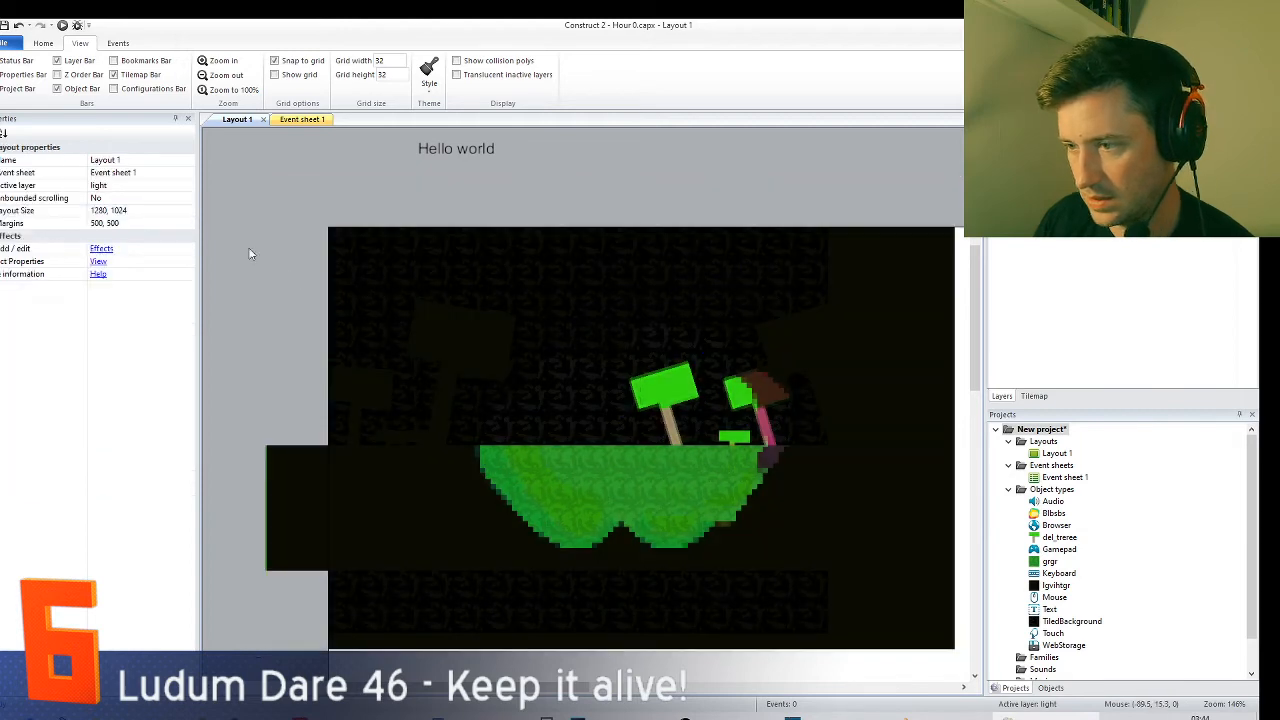
- Open the image of the Blbsbs sprite at 256, 224 and paint the whole canvas black
left_click(554, 471)
left_click(555, 500)
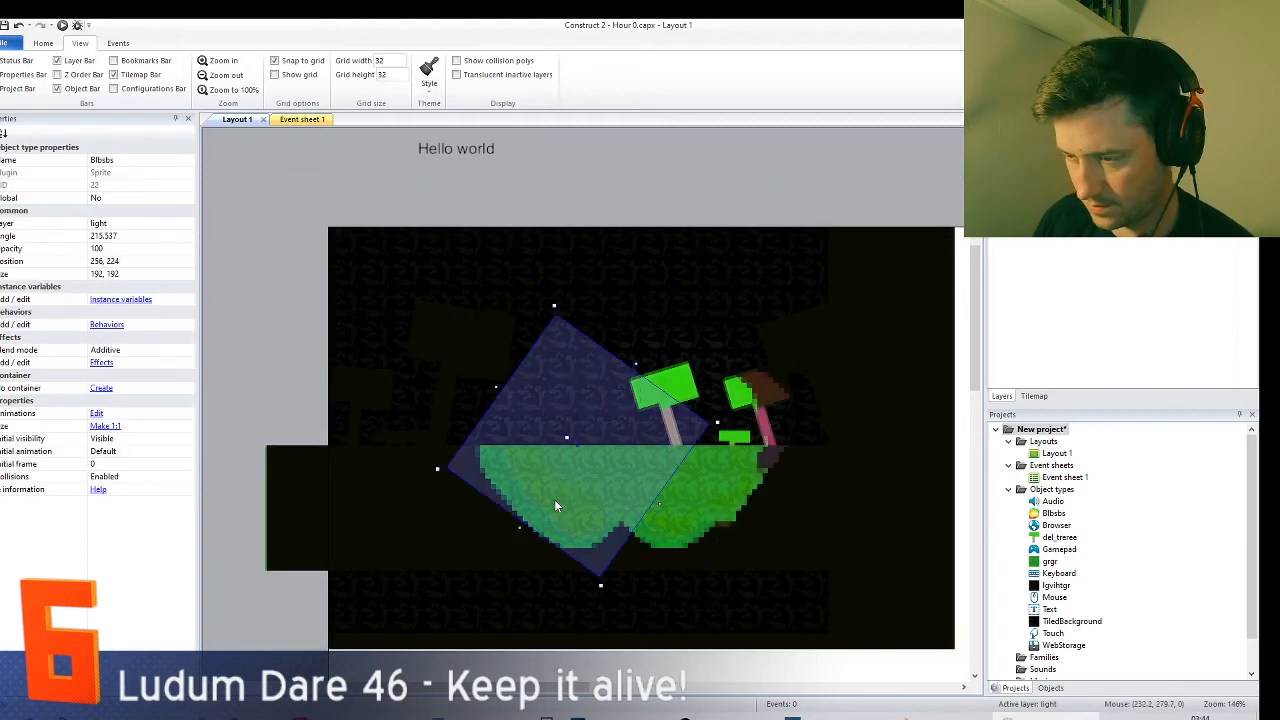
double_click(593, 508)
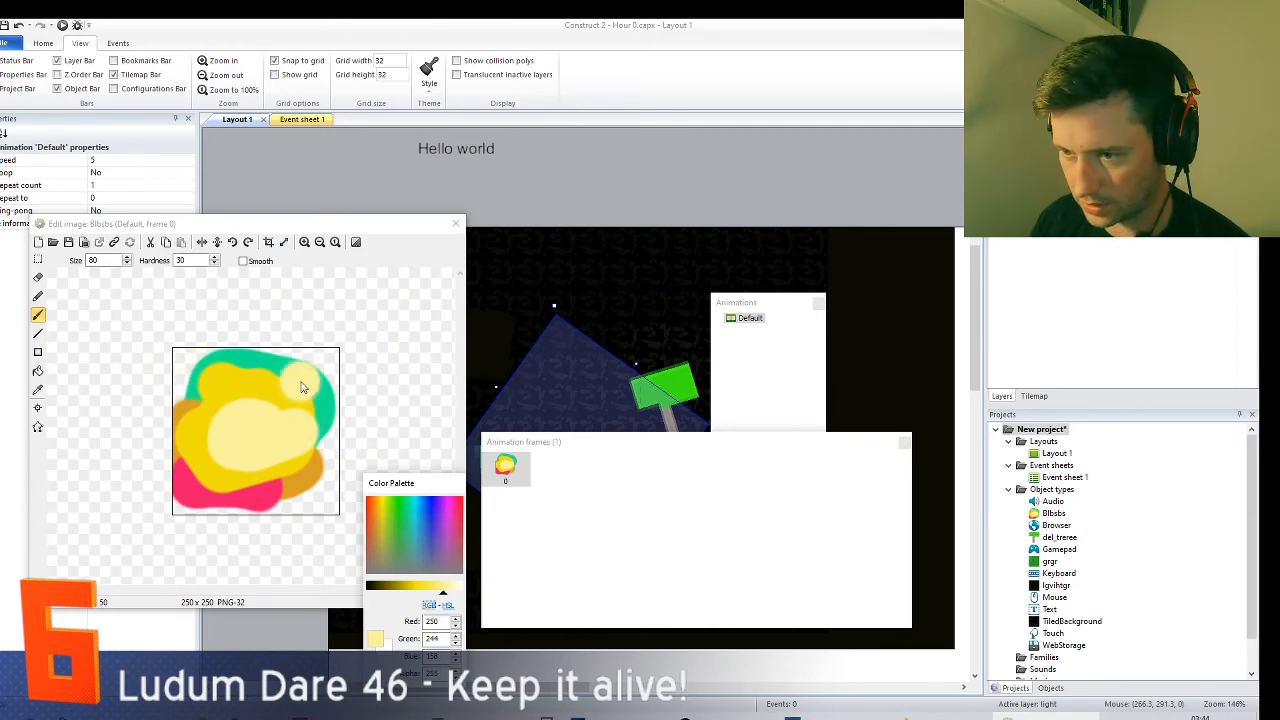
left_click(379, 591)
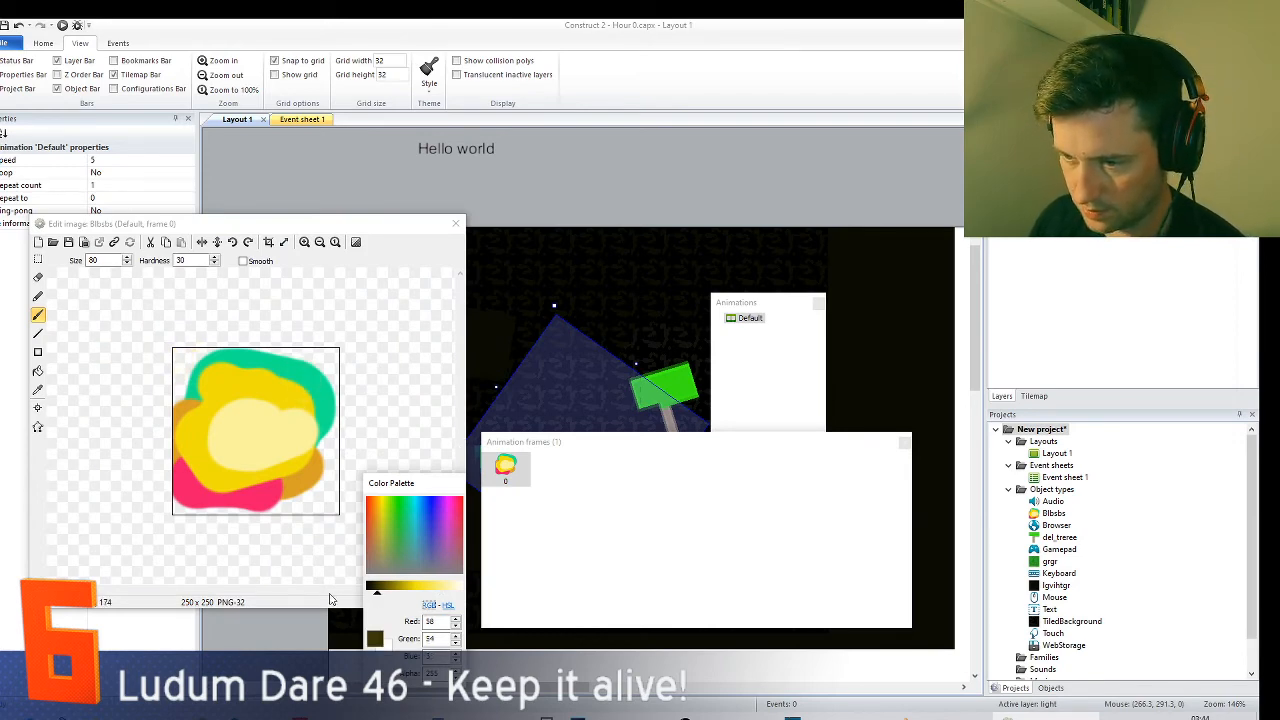
left_click(325, 599)
left_click_drag(384, 591, 358, 591)
mouse_move(243, 460)
left_mouse_down()
mouse_move(152, 412)
mouse_move(190, 440)
mouse_move(217, 505)
mouse_move(326, 530)
mouse_move(352, 462)
mouse_move(240, 477)
mouse_move(307, 483)
mouse_move(322, 500)
left_mouse_up()
- Paint nested glow rings on the black Blbsbs image with the size 80 brush, going from dark to bright yellow inward
left_click(373, 591)
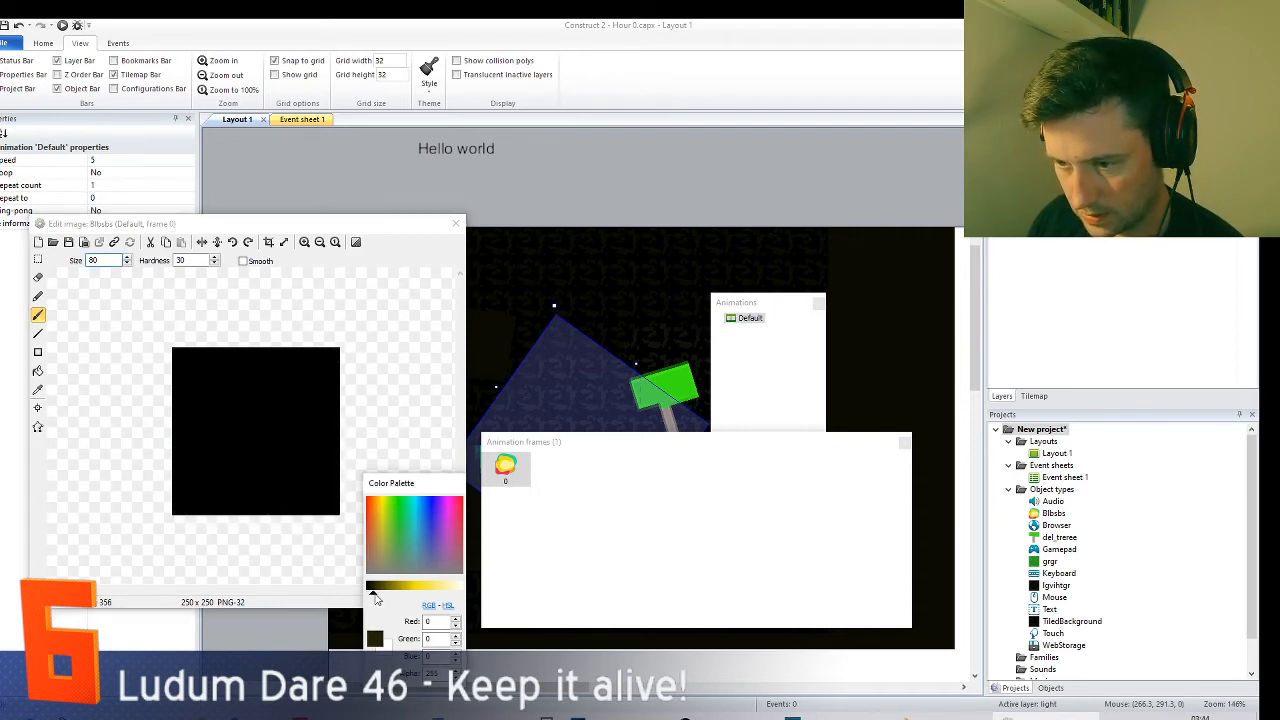
mouse_move(240, 386)
left_mouse_down()
mouse_move(272, 434)
mouse_move(227, 435)
left_mouse_up()
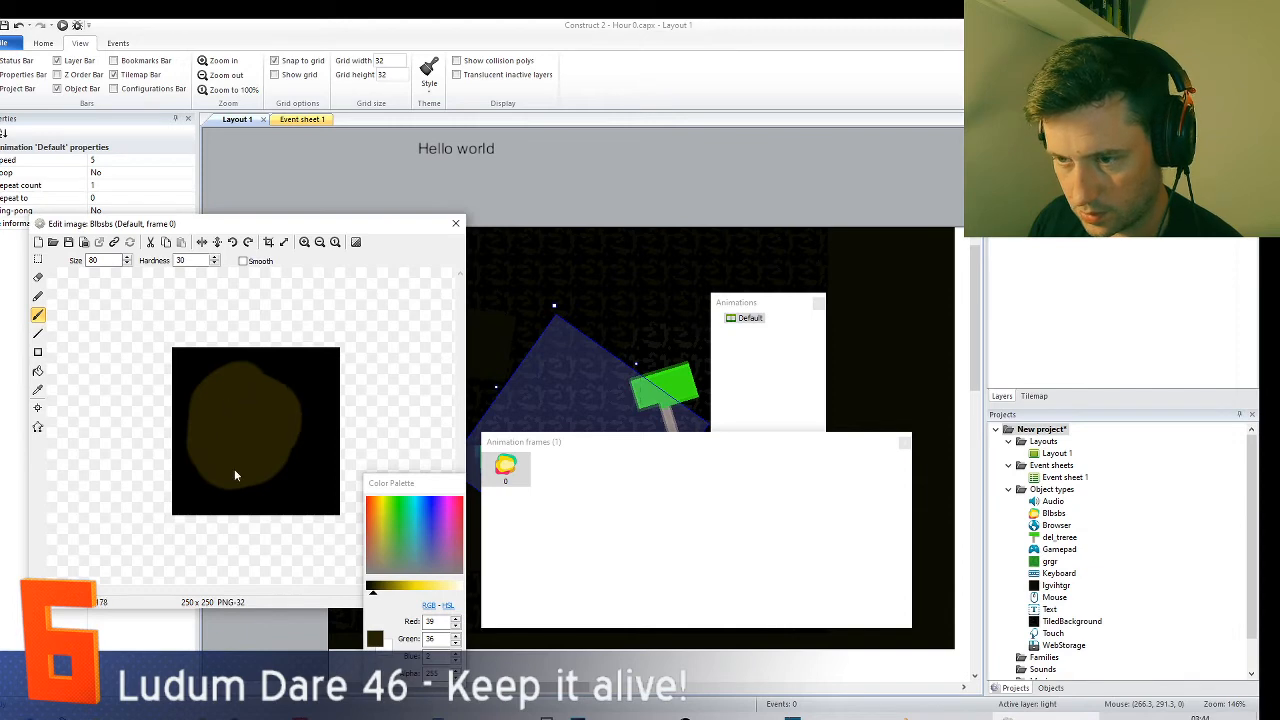
left_click(381, 588)
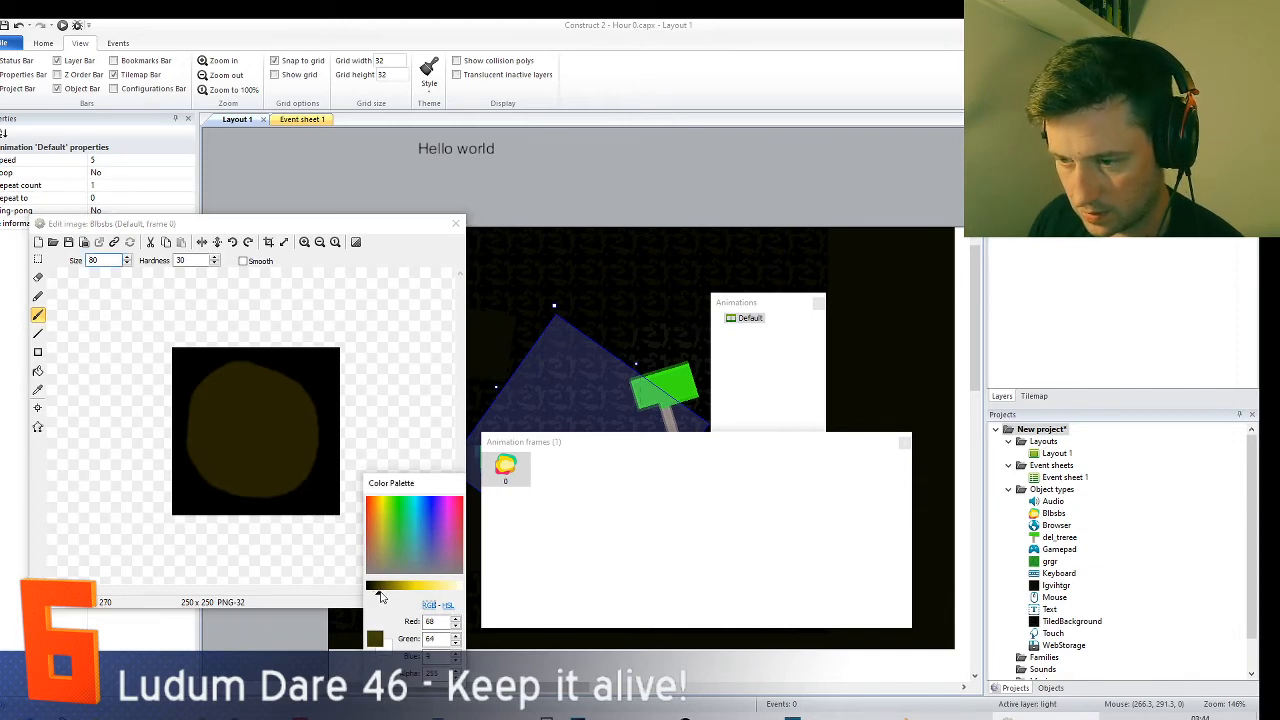
mouse_move(298, 490)
left_mouse_down()
mouse_move(254, 449)
mouse_move(274, 466)
mouse_move(295, 410)
mouse_move(226, 425)
mouse_move(236, 432)
left_mouse_up()
left_click(388, 592)
left_click(394, 590)
left_click(399, 588)
left_click(409, 589)
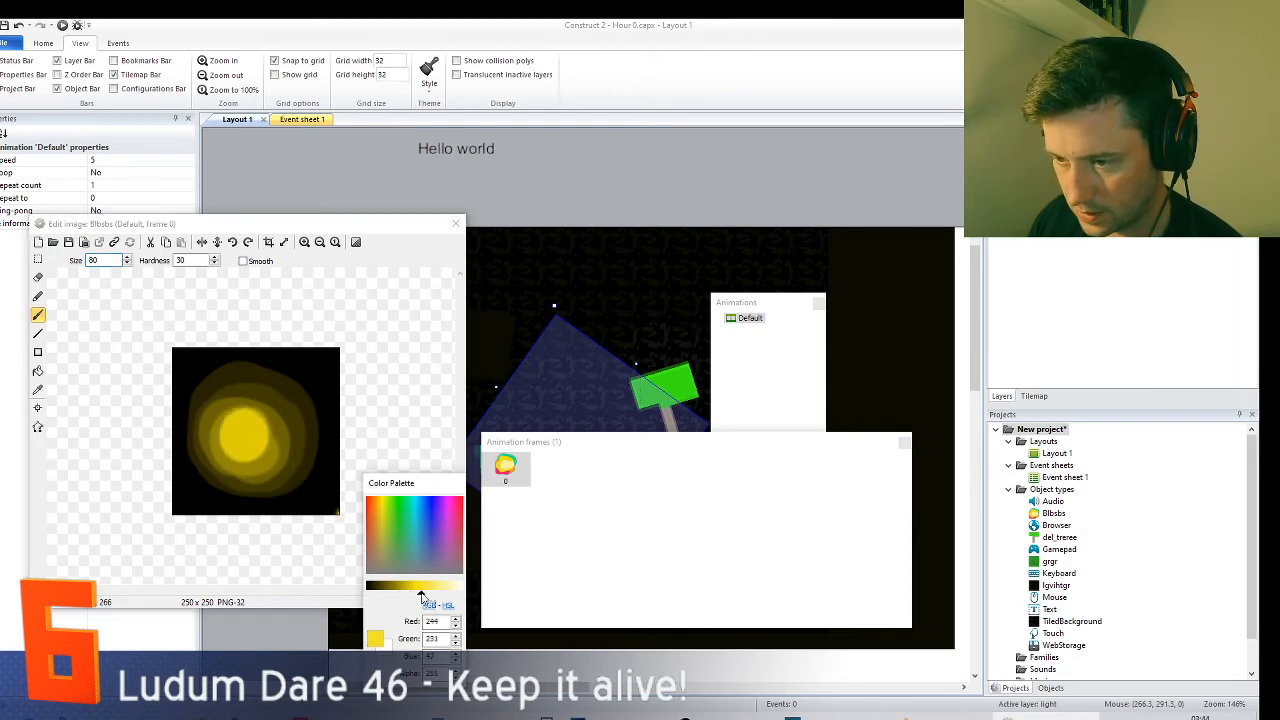
- Paint the glow's core from light yellow to white with a size 40 brush, and move the other Blbsbs sprite to 288, 160
left_click(426, 590)
double_click(105, 260)
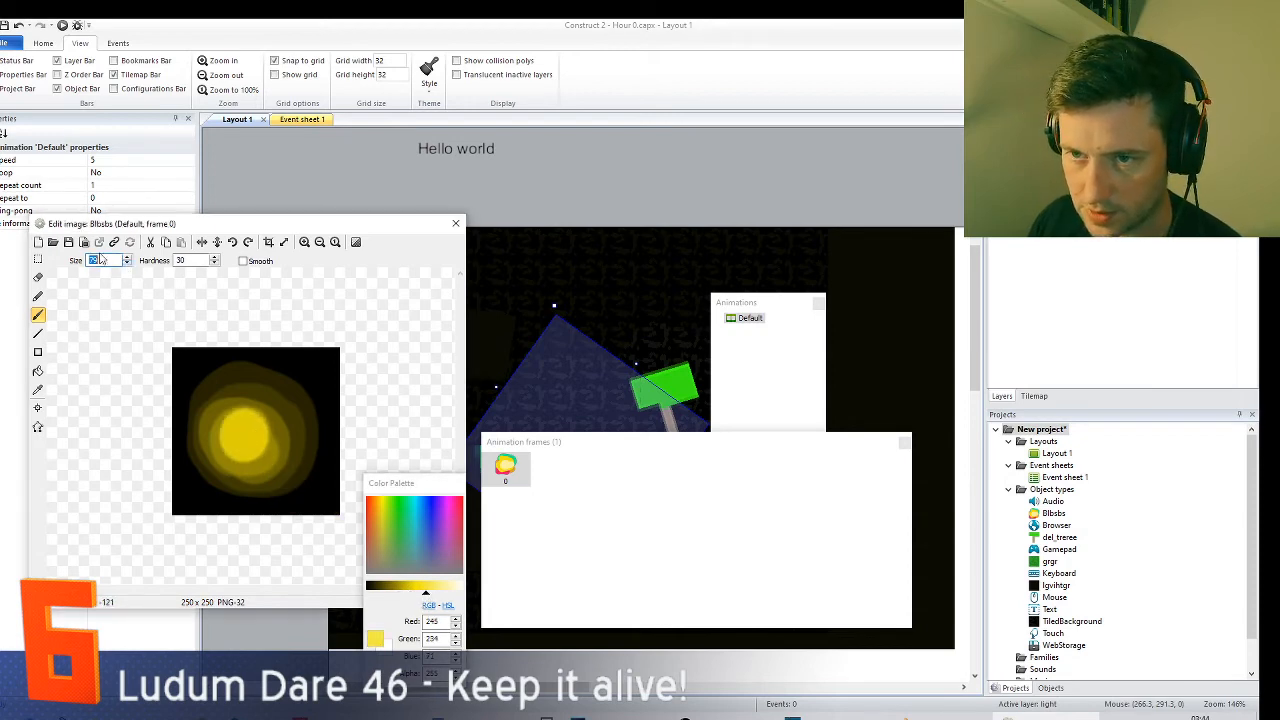
type("40")
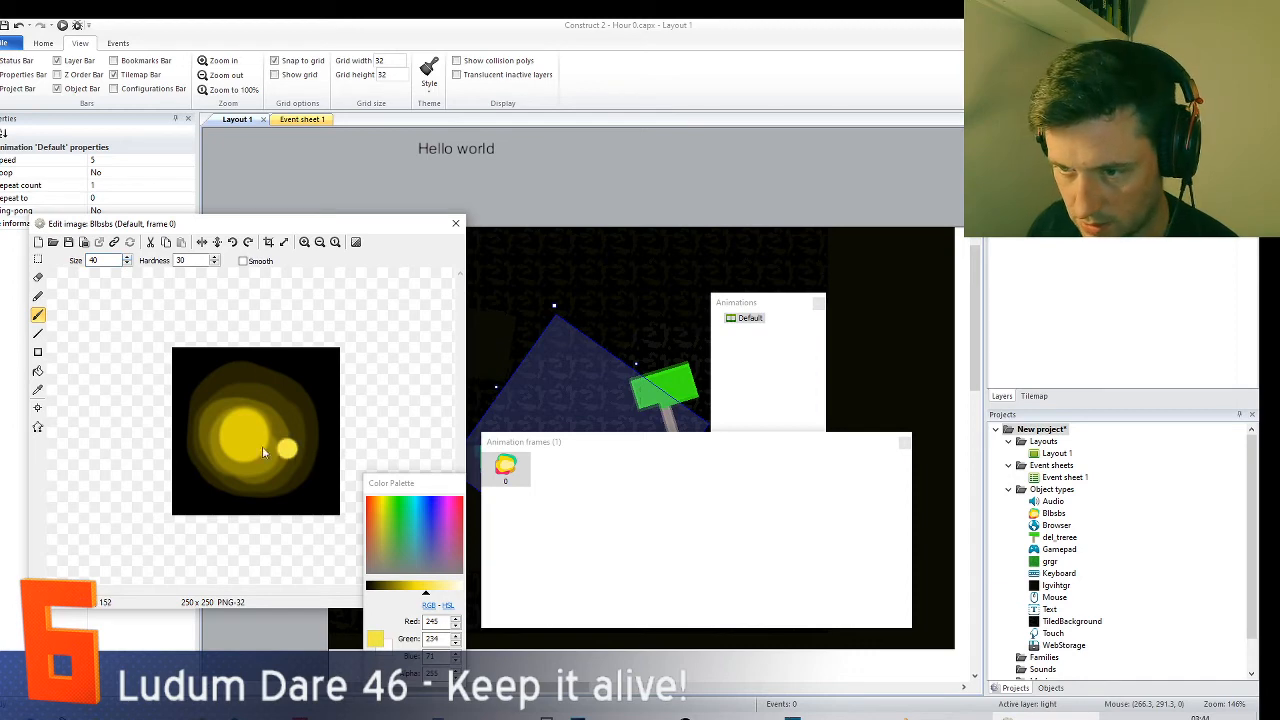
left_click(436, 588)
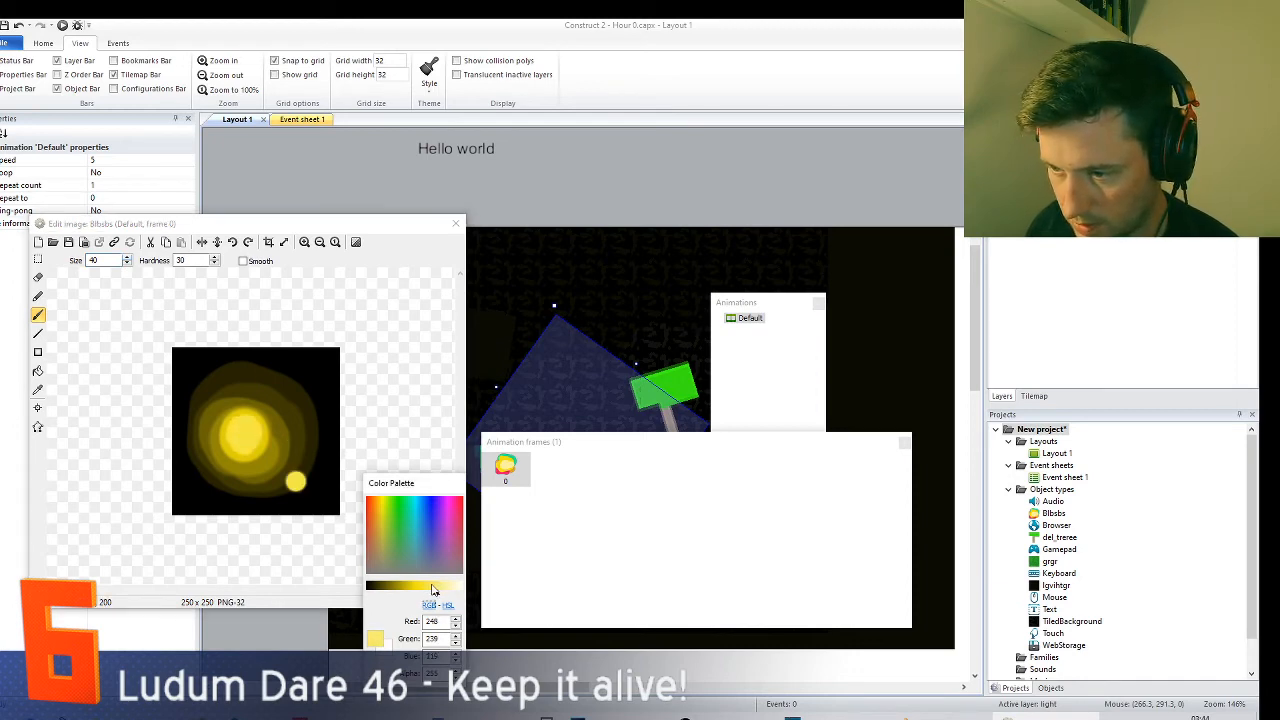
left_click(451, 588)
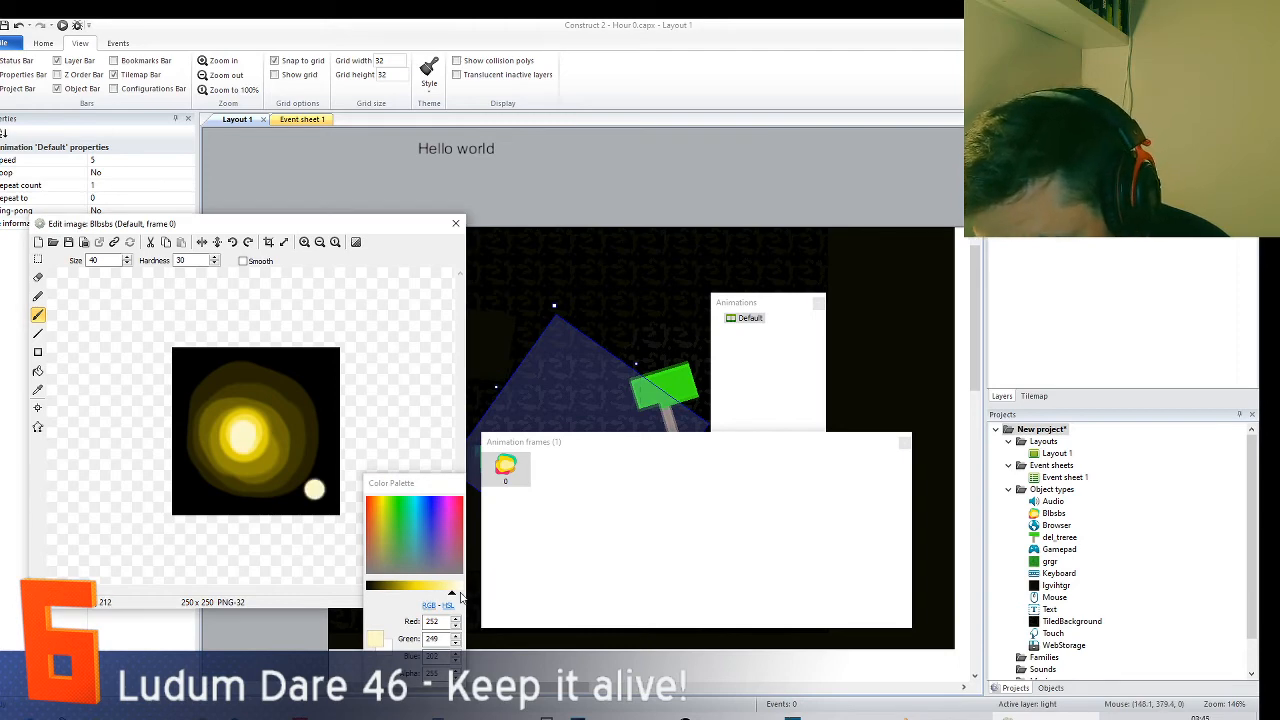
left_click(461, 588)
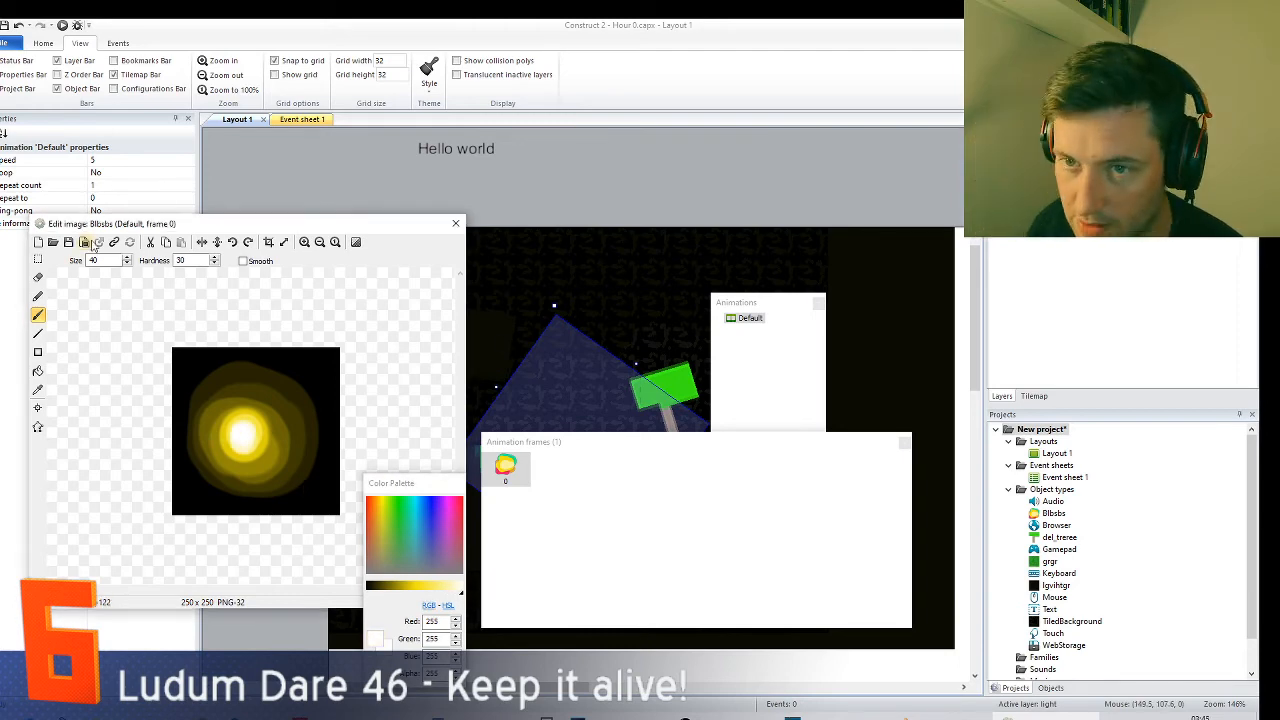
left_click(456, 223)
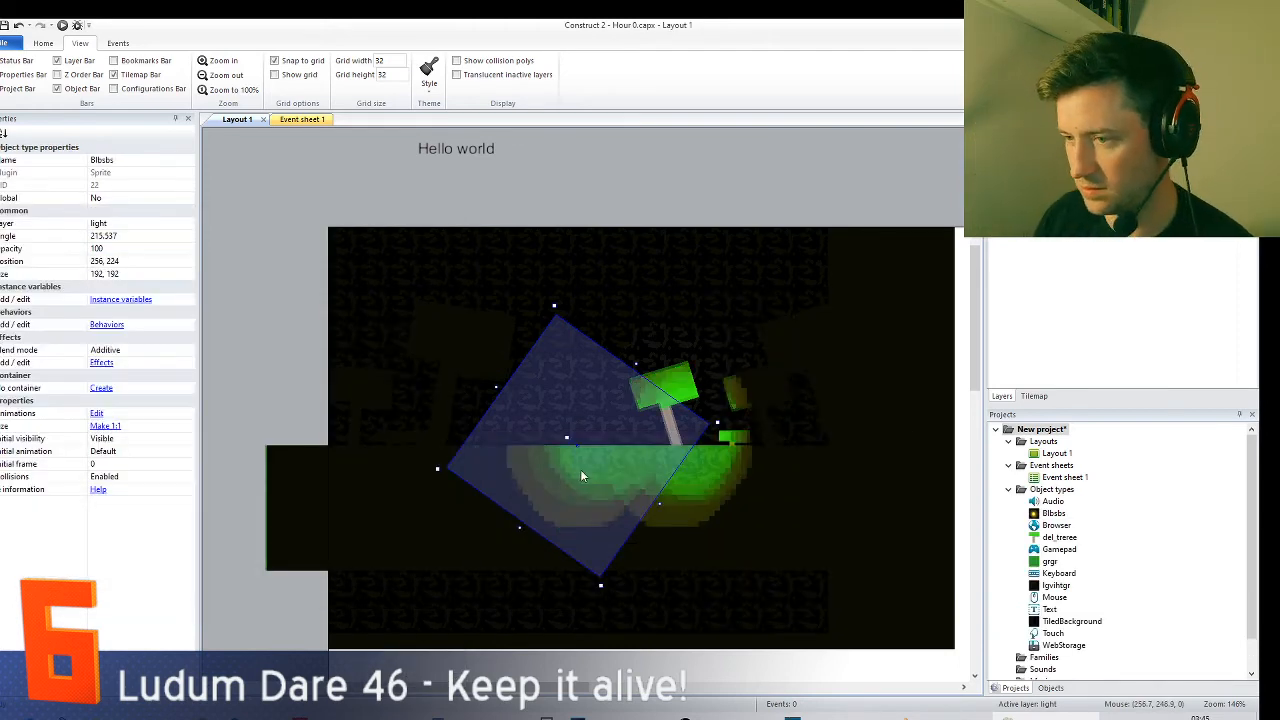
left_click_drag(482, 440, 610, 420)
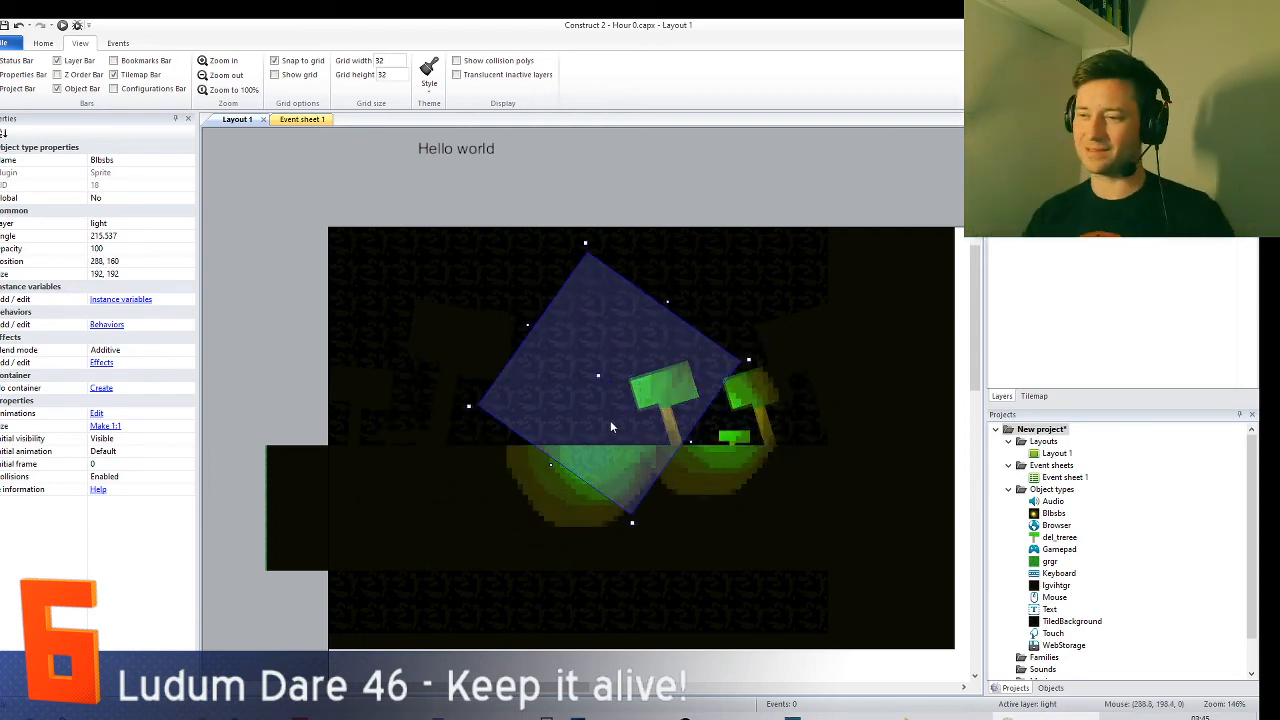
- Save the current project
scroll(619, 393, "up", 6, "ctrl")
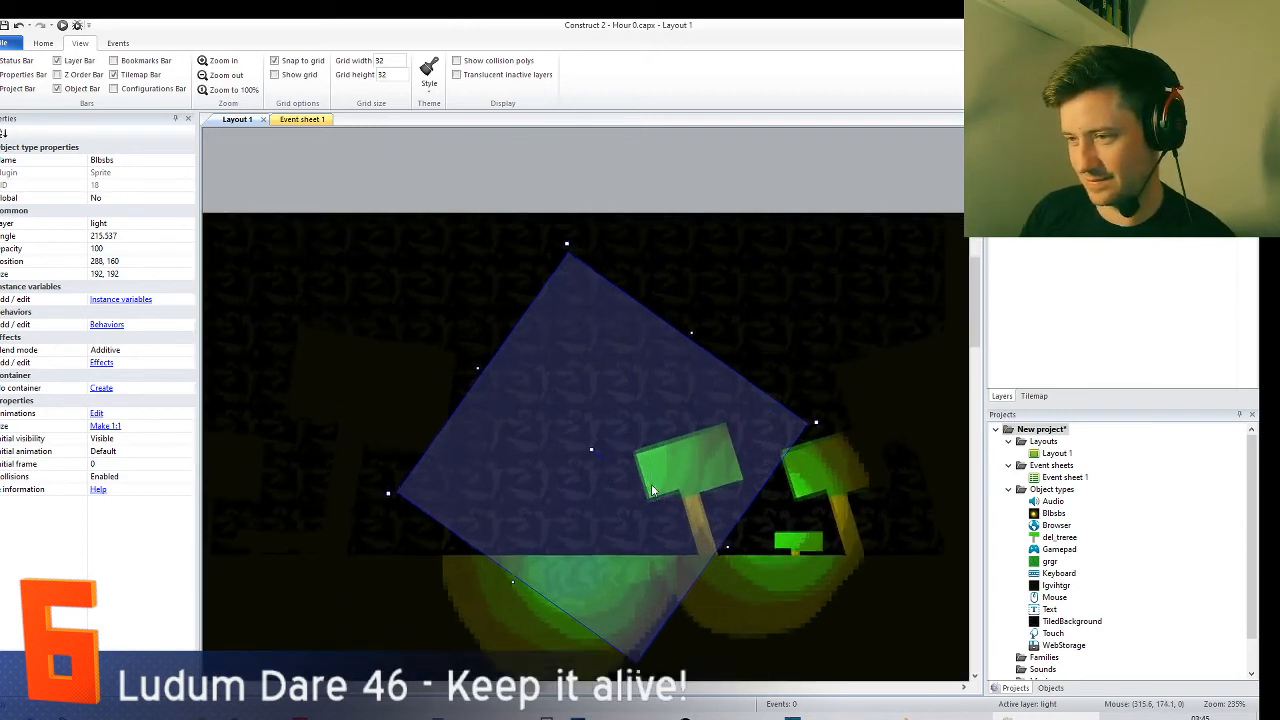
scroll(621, 414, "down", 4, "ctrl")
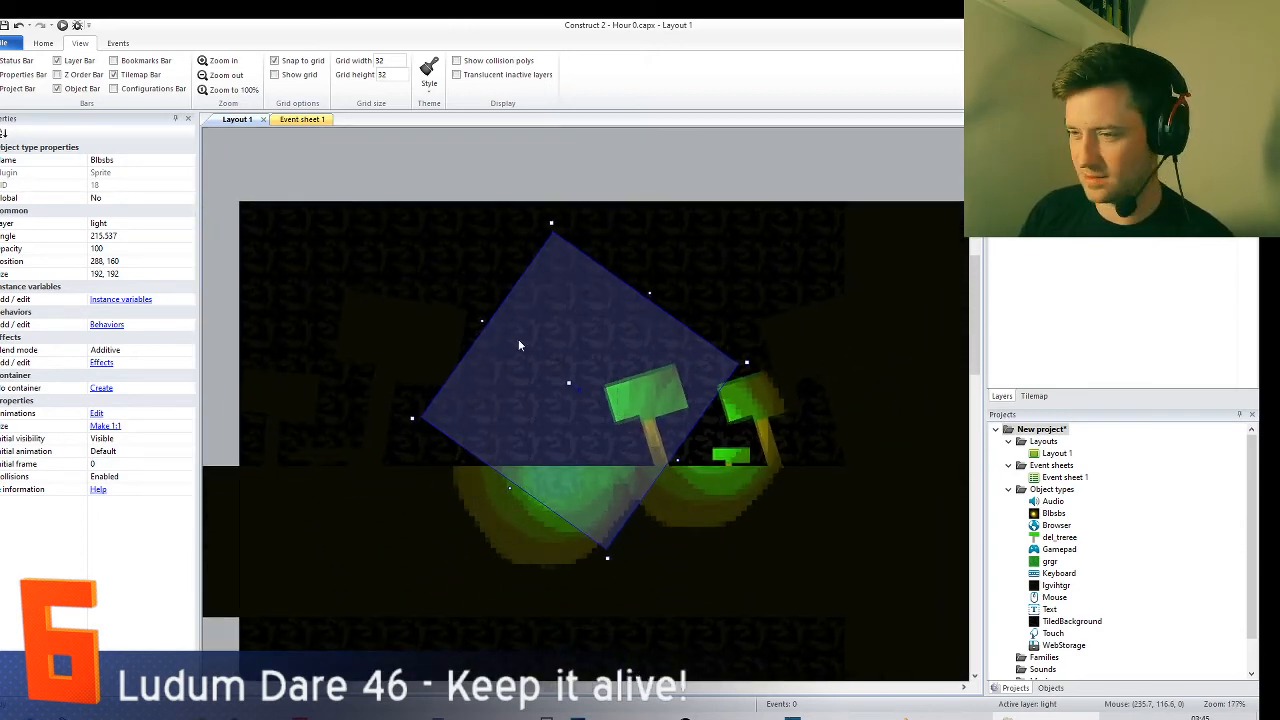
left_click(6, 43)
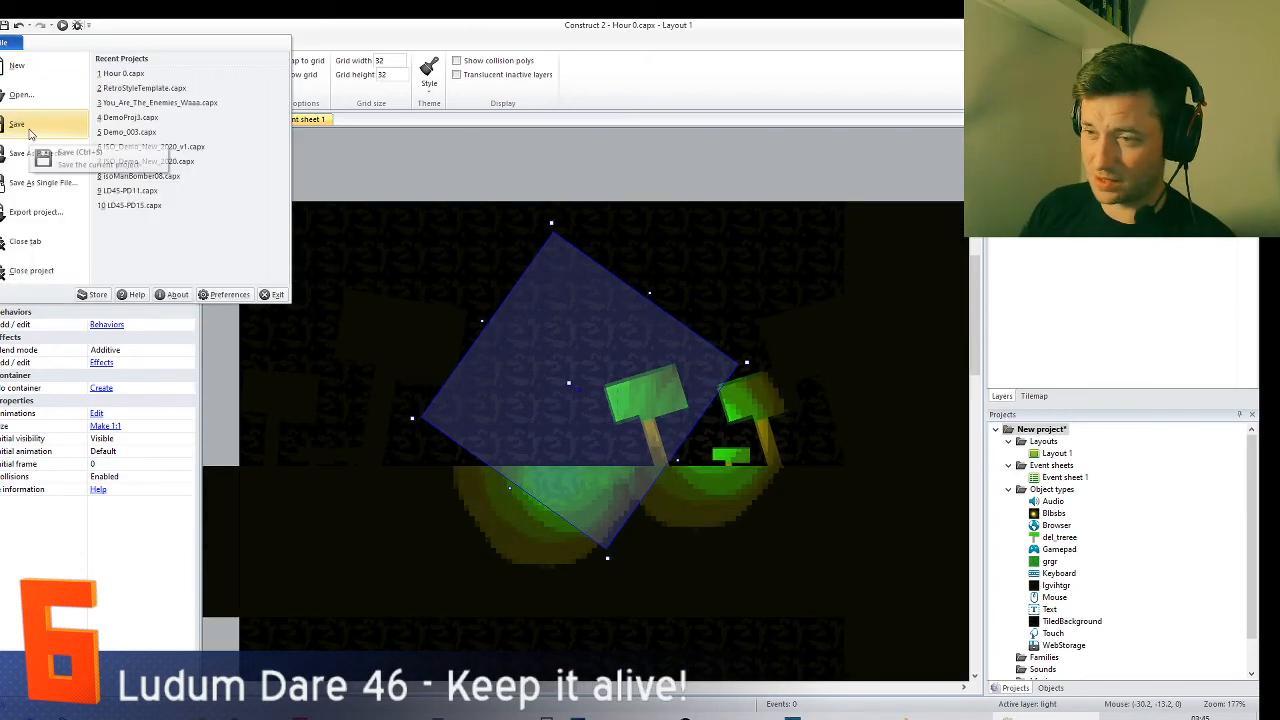
key("Escape")
key("ctrl+s")
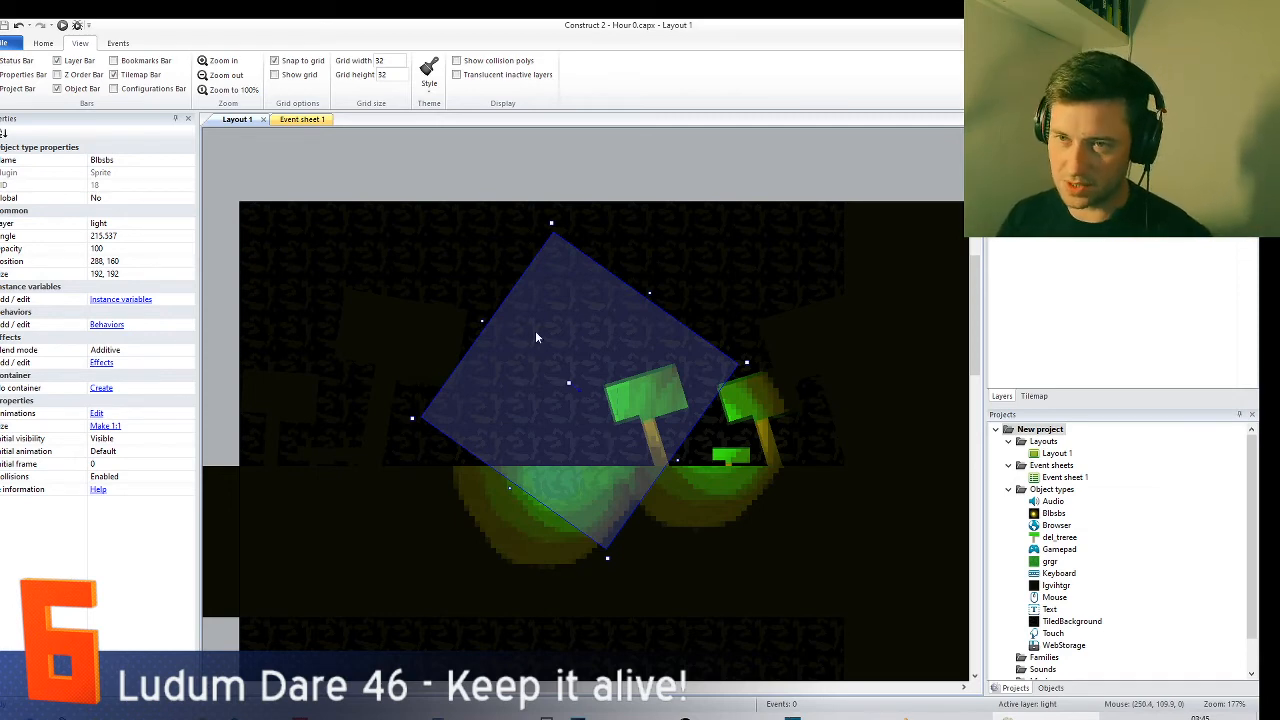
- Rename the Blbsbs sprite as PTL_FireLight
left_click(128, 163)
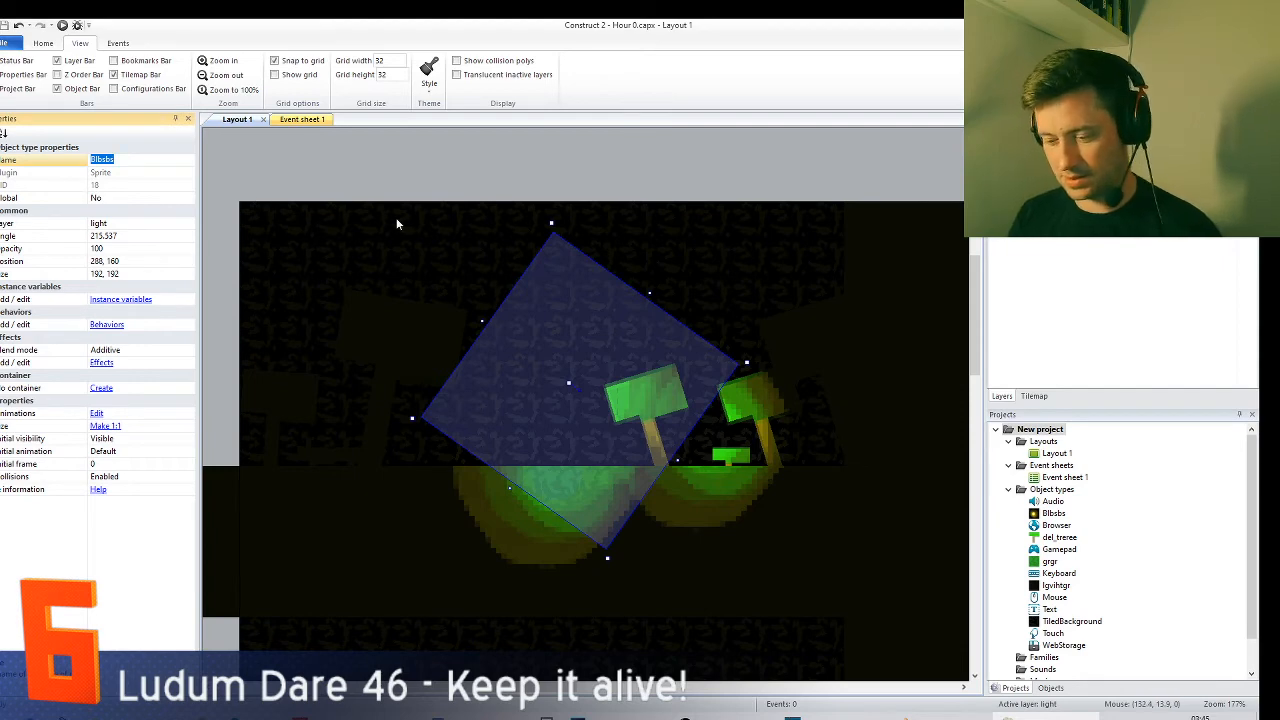
type("Pl")
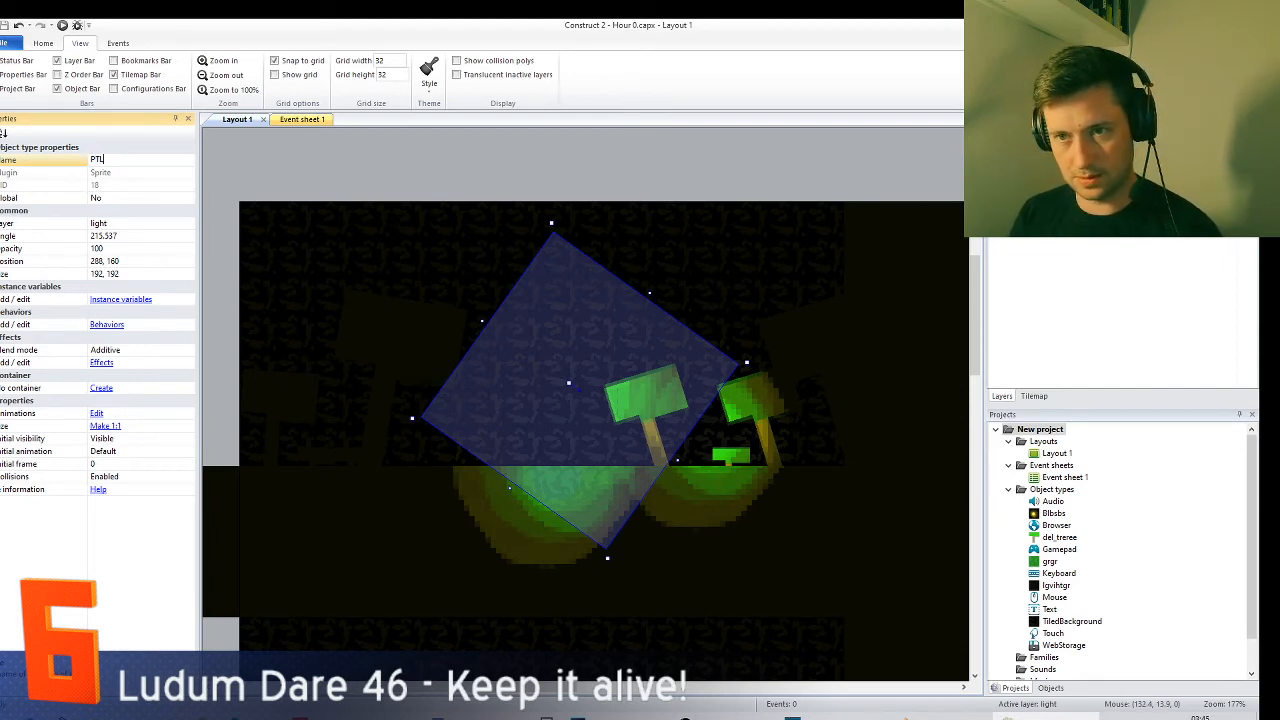
type("L_FireLi")
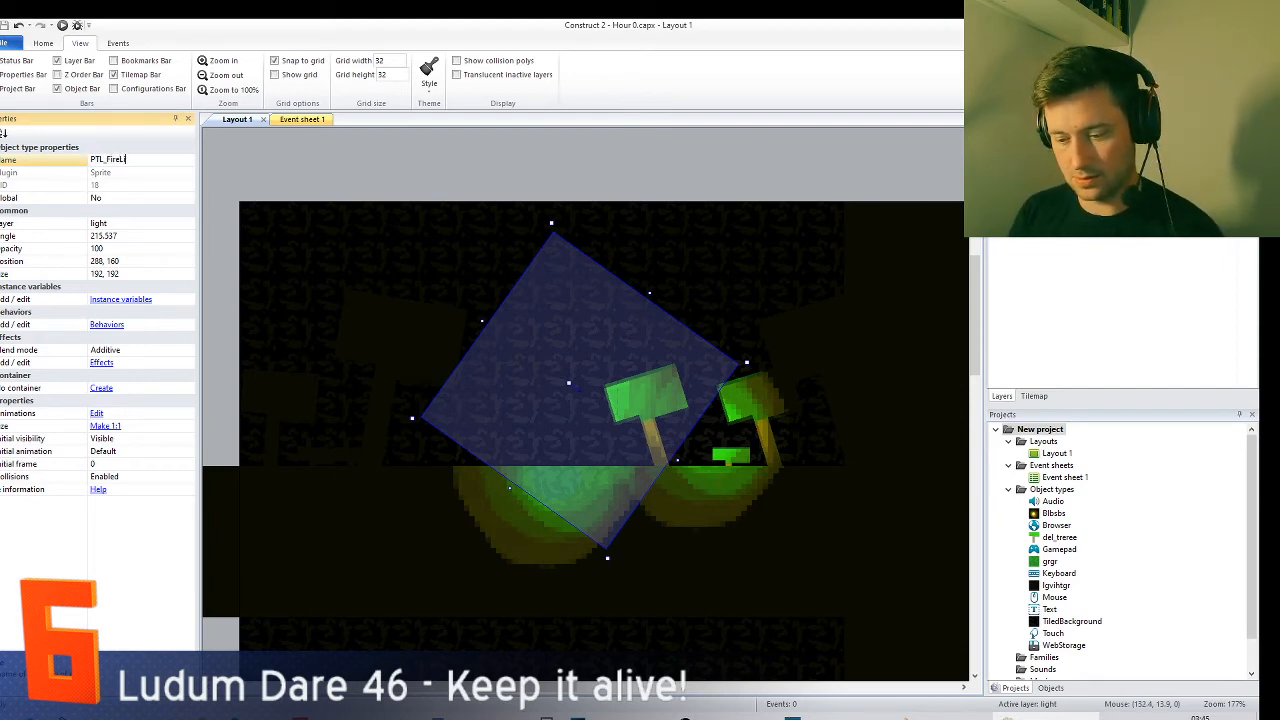
type("ght")
key("Return")
- Move the PTL_FireLight glow sprites over to the trees at the right edge of the patterned background
left_click_drag(540, 411, 500, 419)
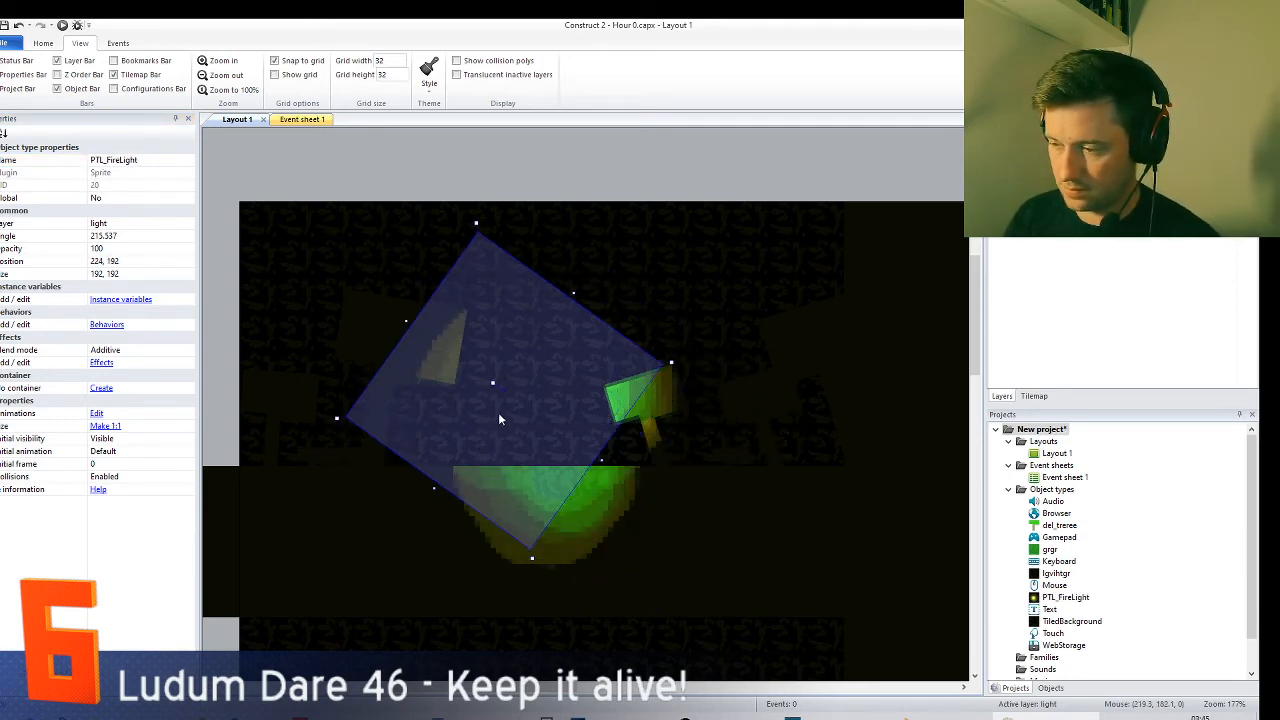
key("Right")
key("Right")
key("Right")
key("Right")
key("Right")
key("Right")
key("Right")
key("Right")
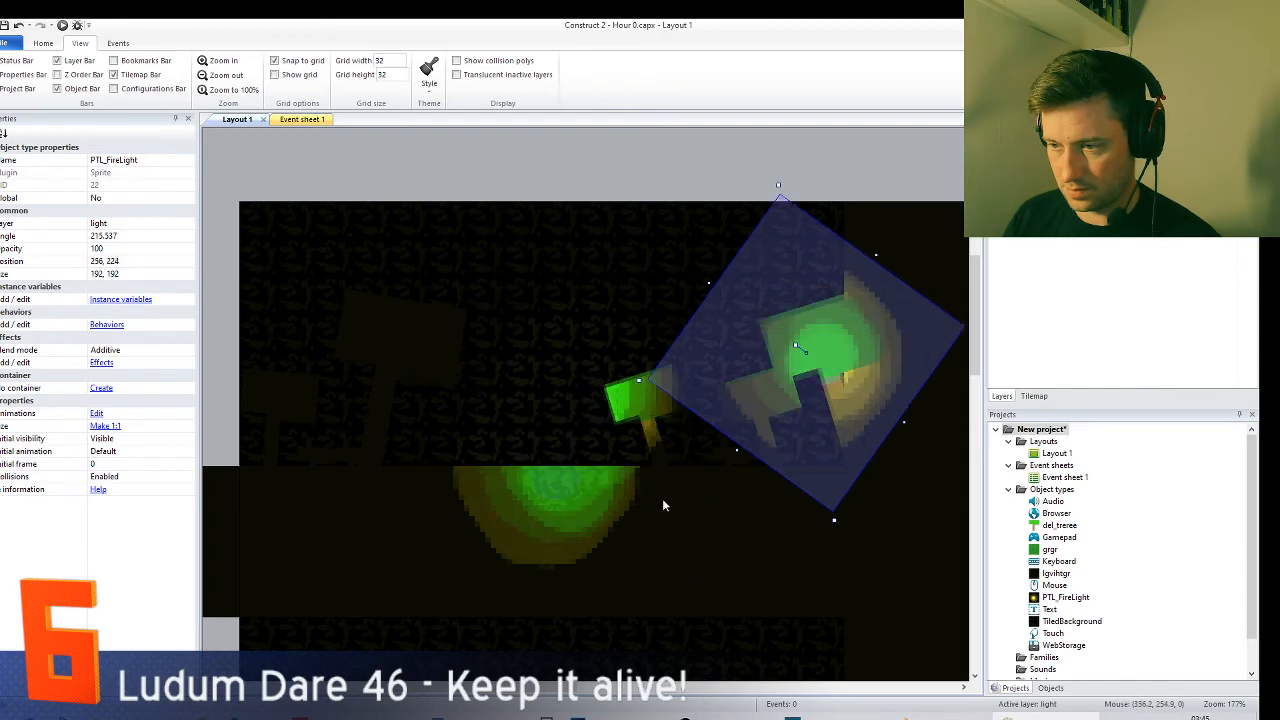
- Insert a new Sprite object named FireAnim on the light layer, placing it among the dark trees on the background's left half
left_click(403, 177)
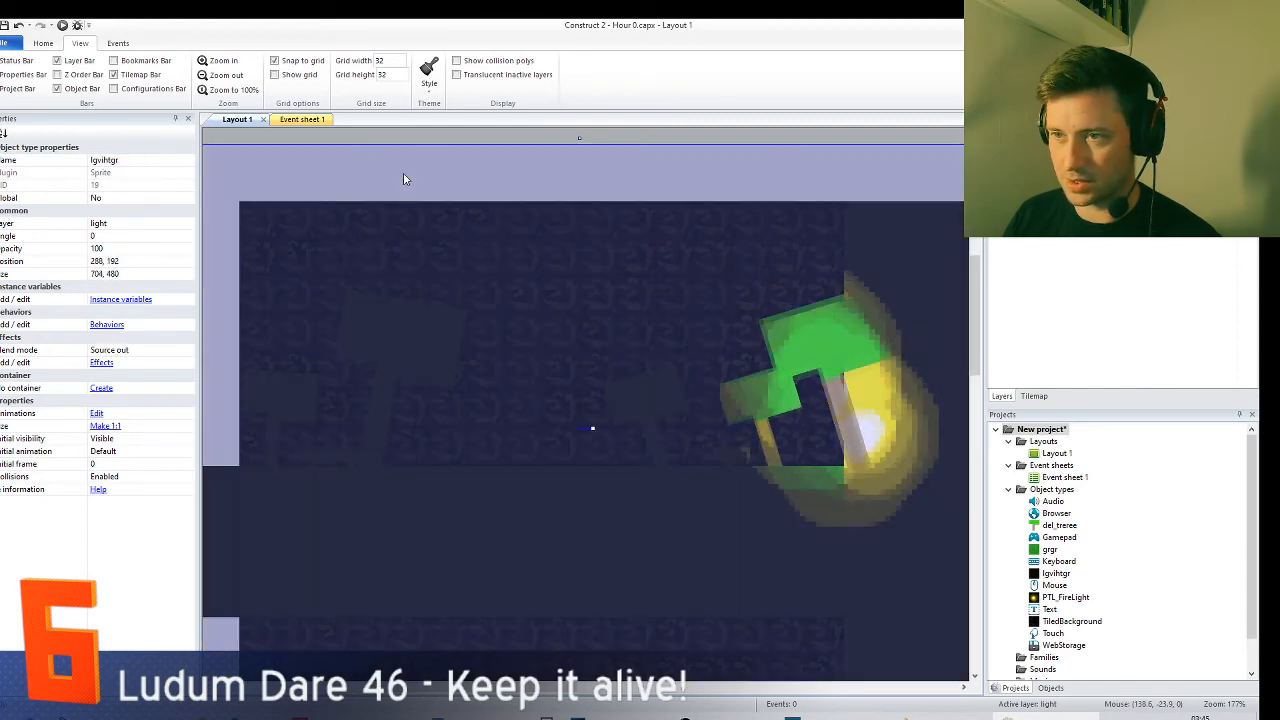
right_click(404, 176)
left_click(432, 184)
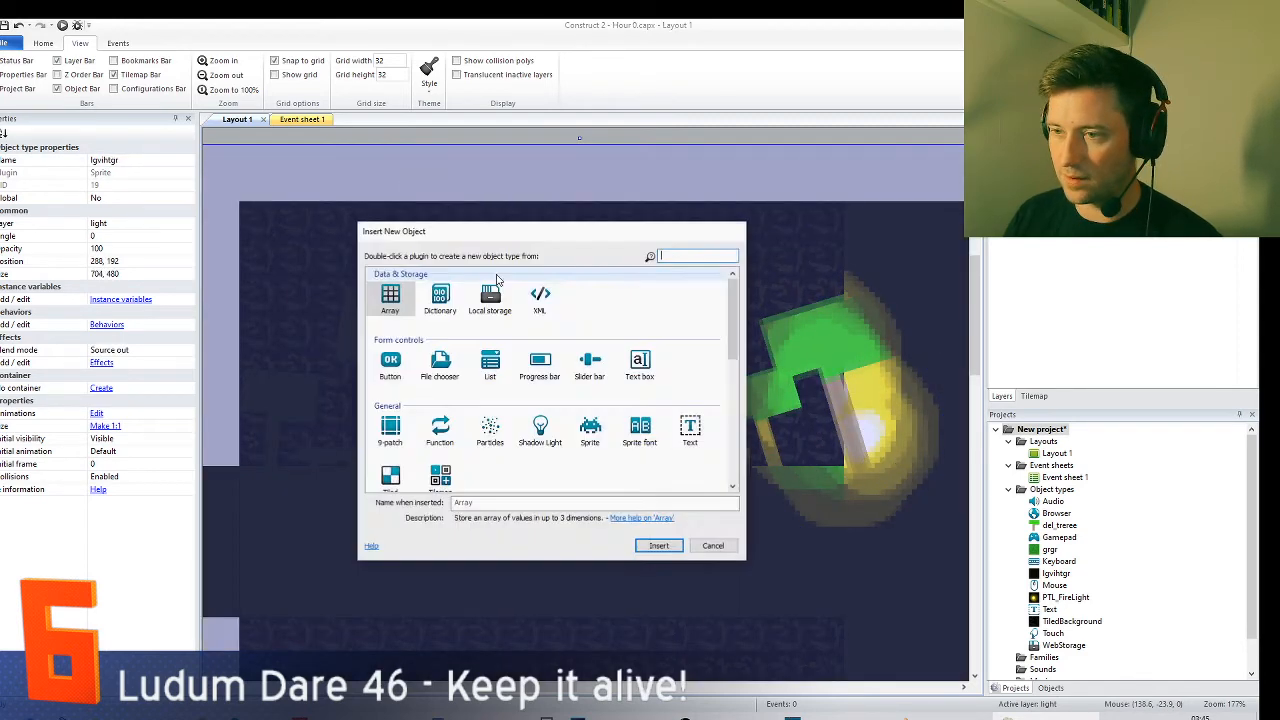
left_click(592, 440)
left_click(486, 503)
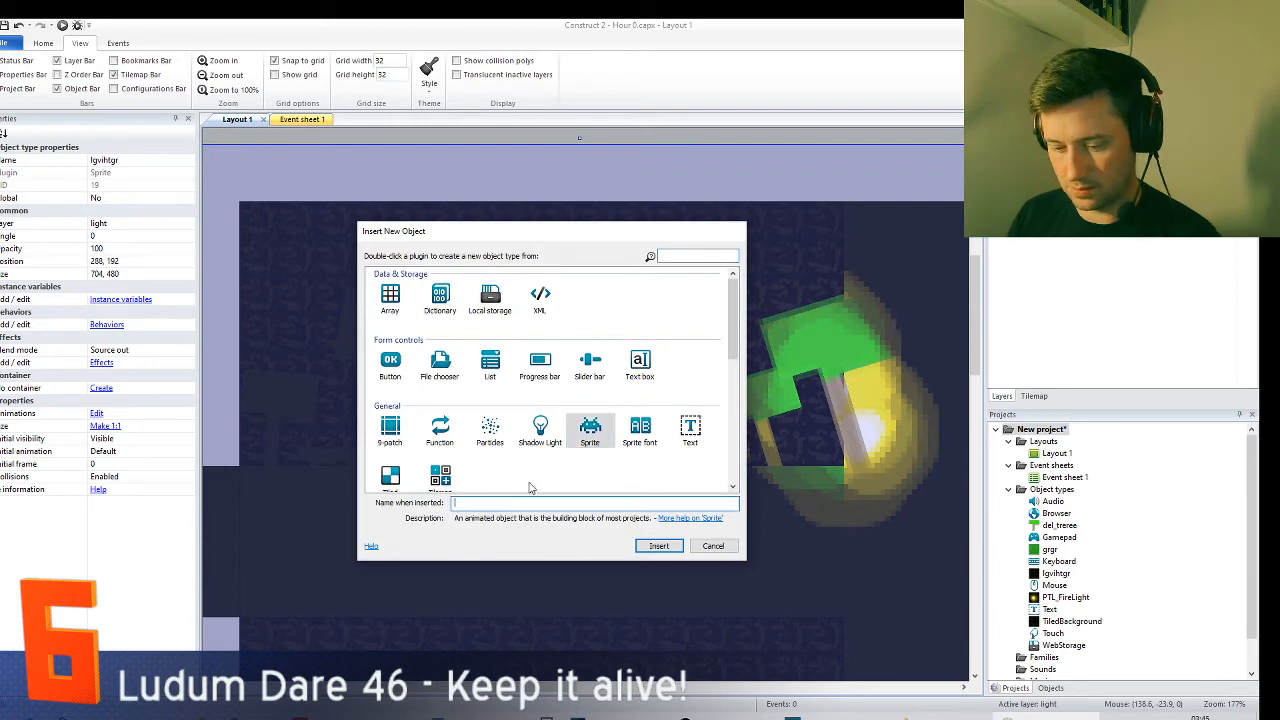
type("FireAnim")
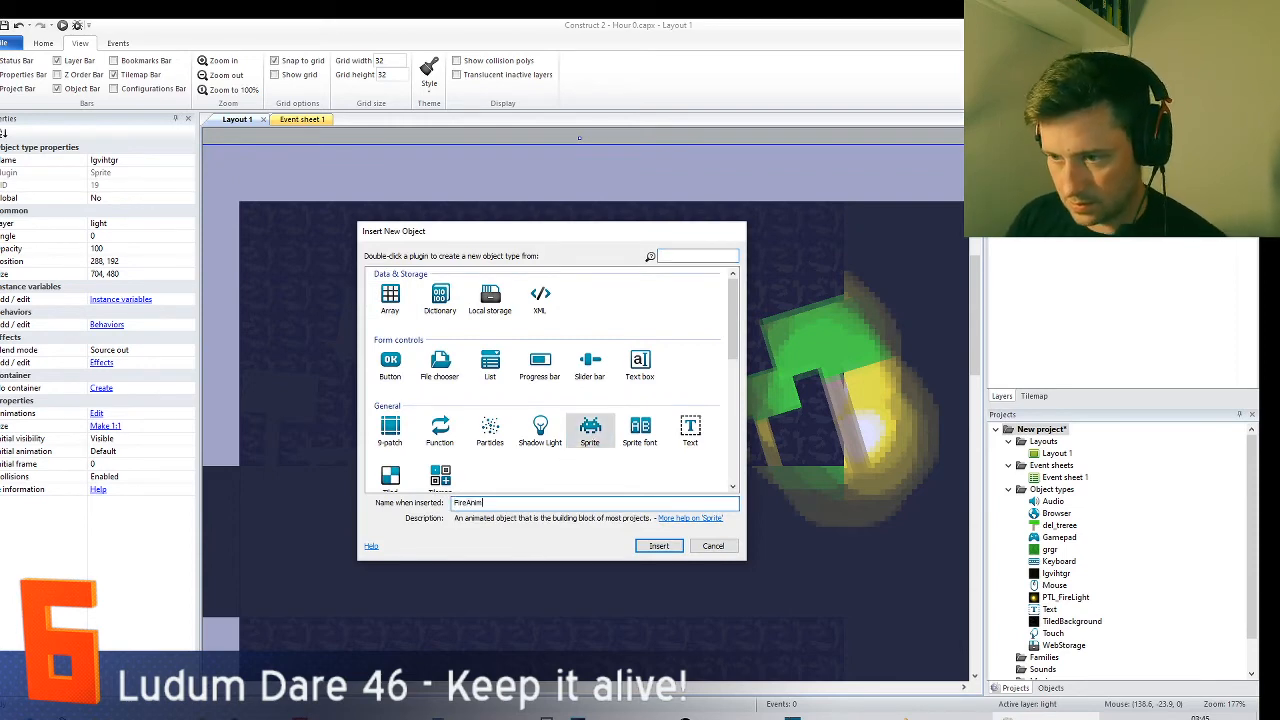
left_click(658, 545)
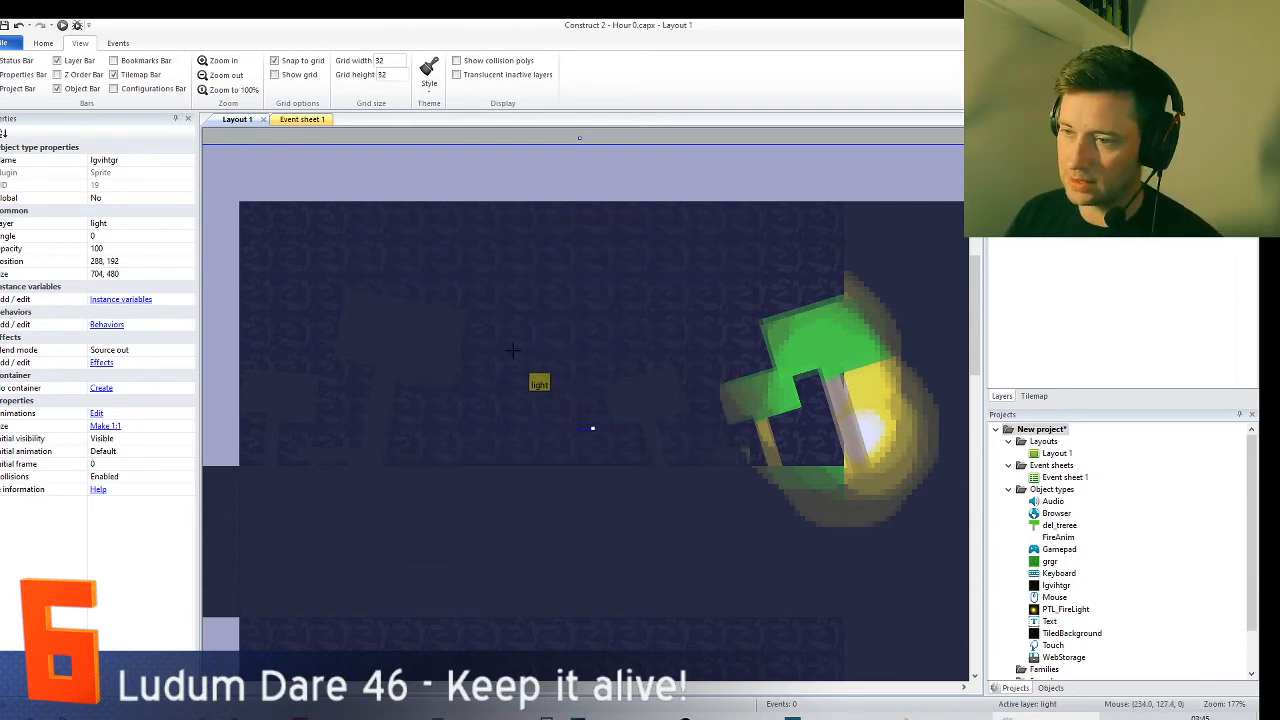
left_click(516, 352)
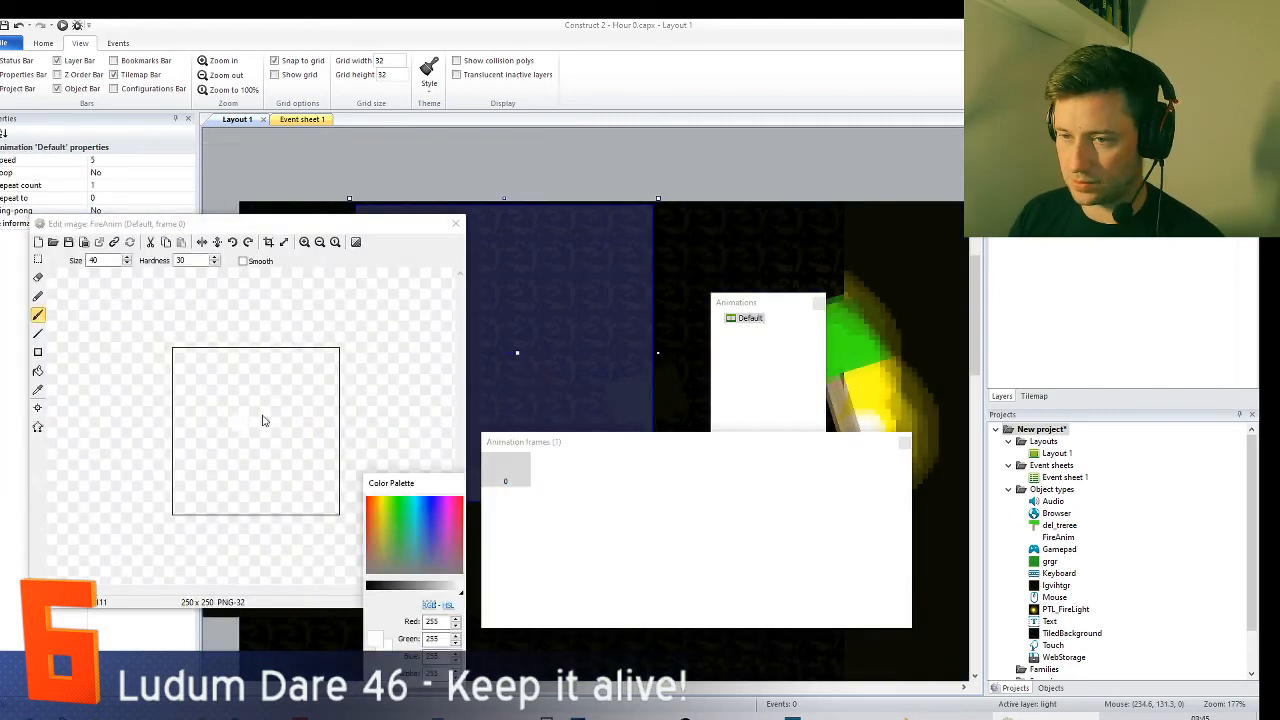
- Paint a flame in the FireAnim image with the size 40 brush, layering green, orange and yellow inward
left_click(388, 524)
mouse_move(235, 457)
left_mouse_down()
mouse_move(240, 418)
mouse_move(325, 550)
left_mouse_up()
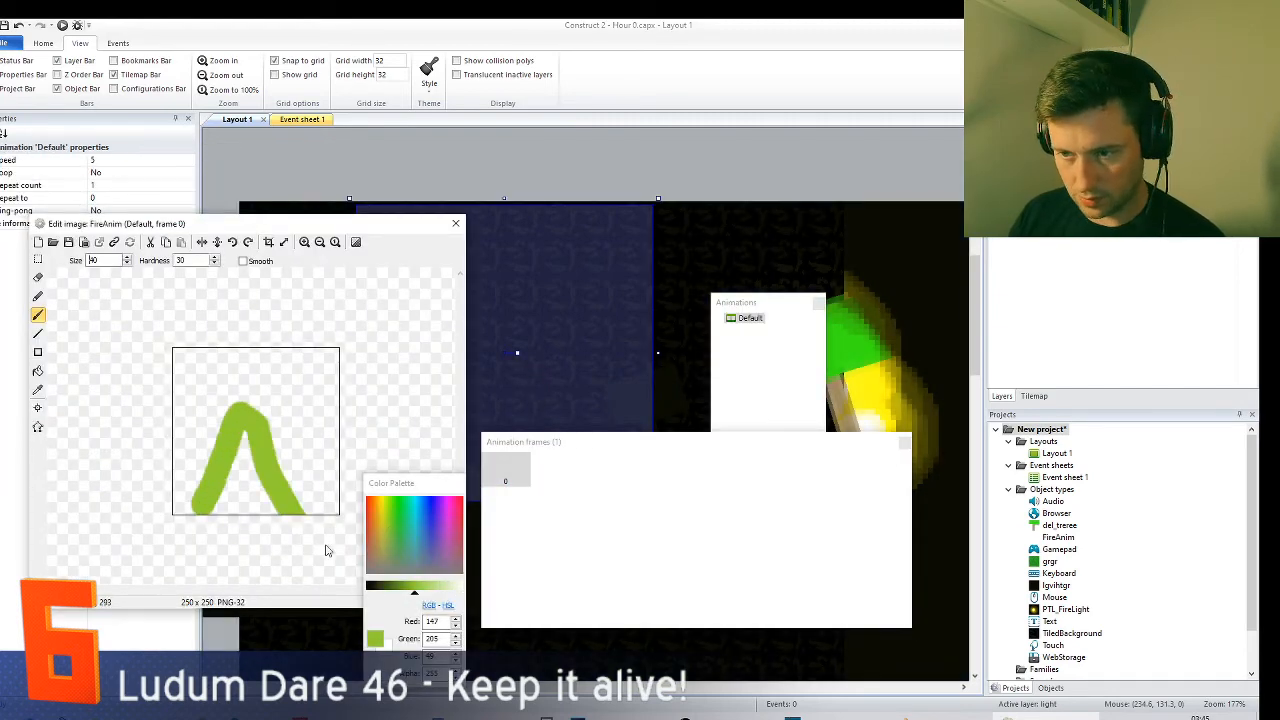
left_click(381, 511)
mouse_move(197, 508)
left_mouse_down()
mouse_move(222, 480)
mouse_move(303, 512)
left_mouse_up()
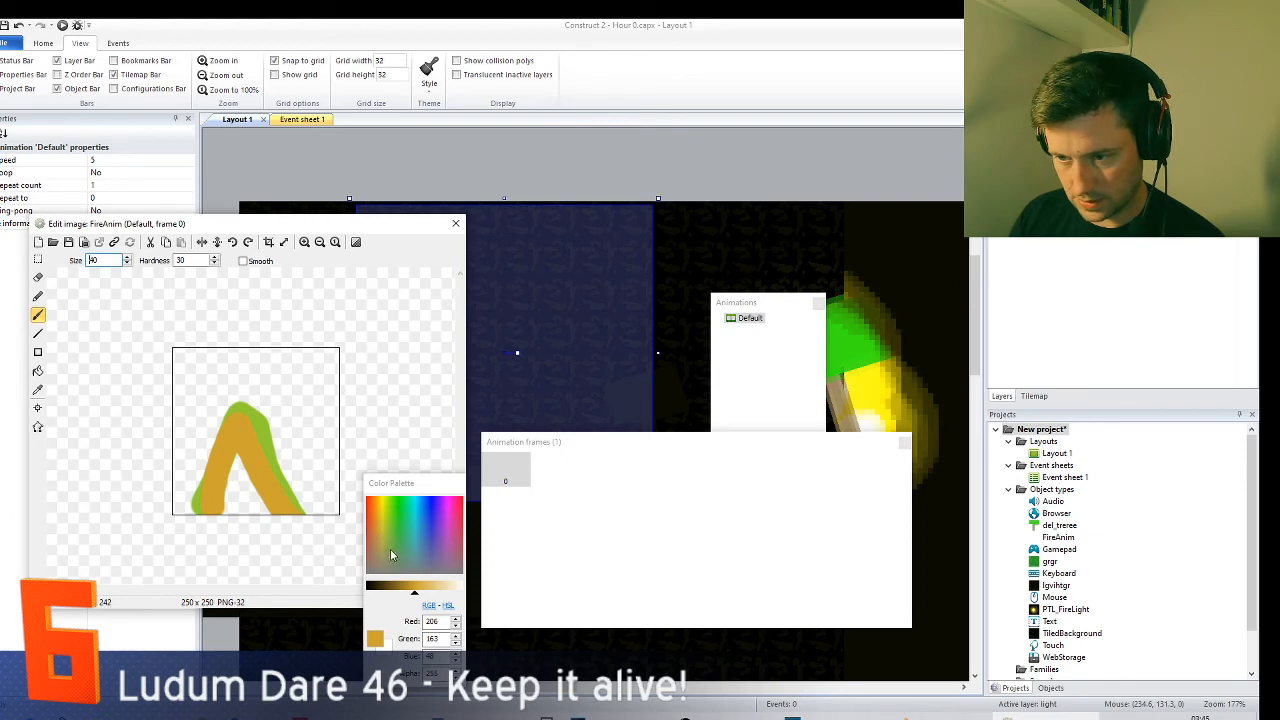
left_click(391, 552)
left_click_drag(210, 476, 282, 508)
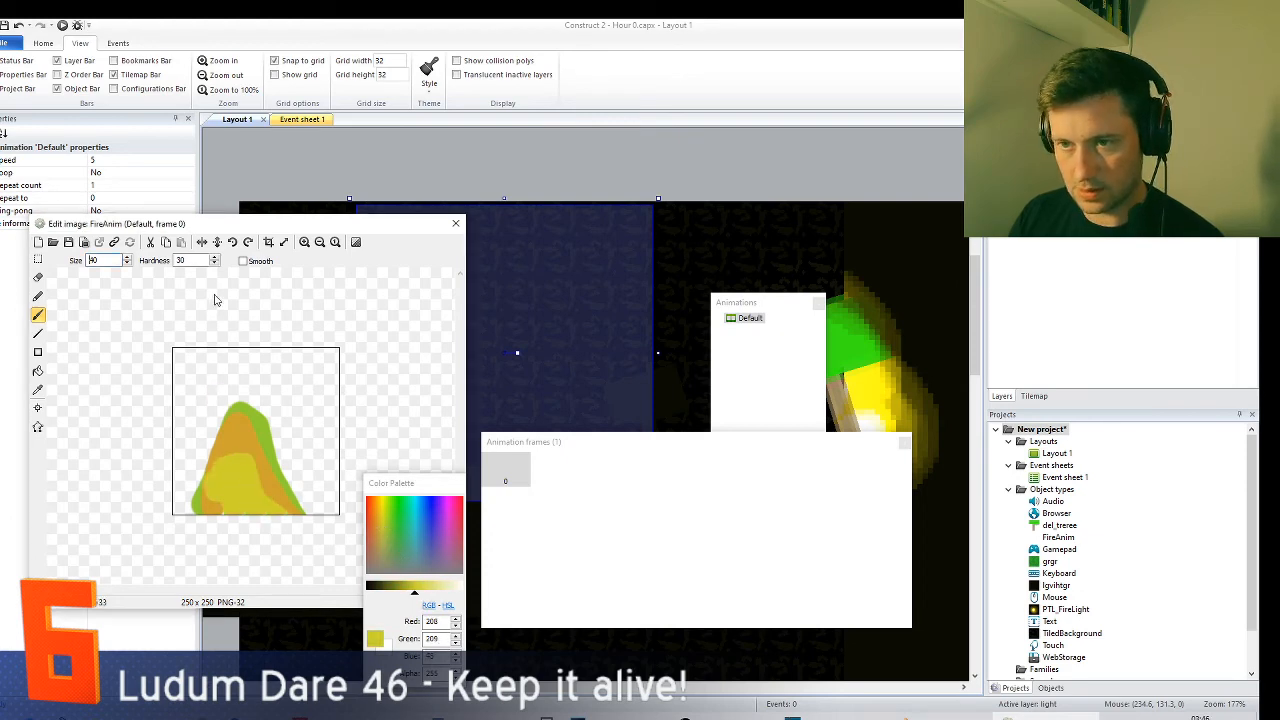
- Resize the flame's image canvas to 32 x 32 pixels with the image set to Stretch
left_click(284, 243)
type("3")
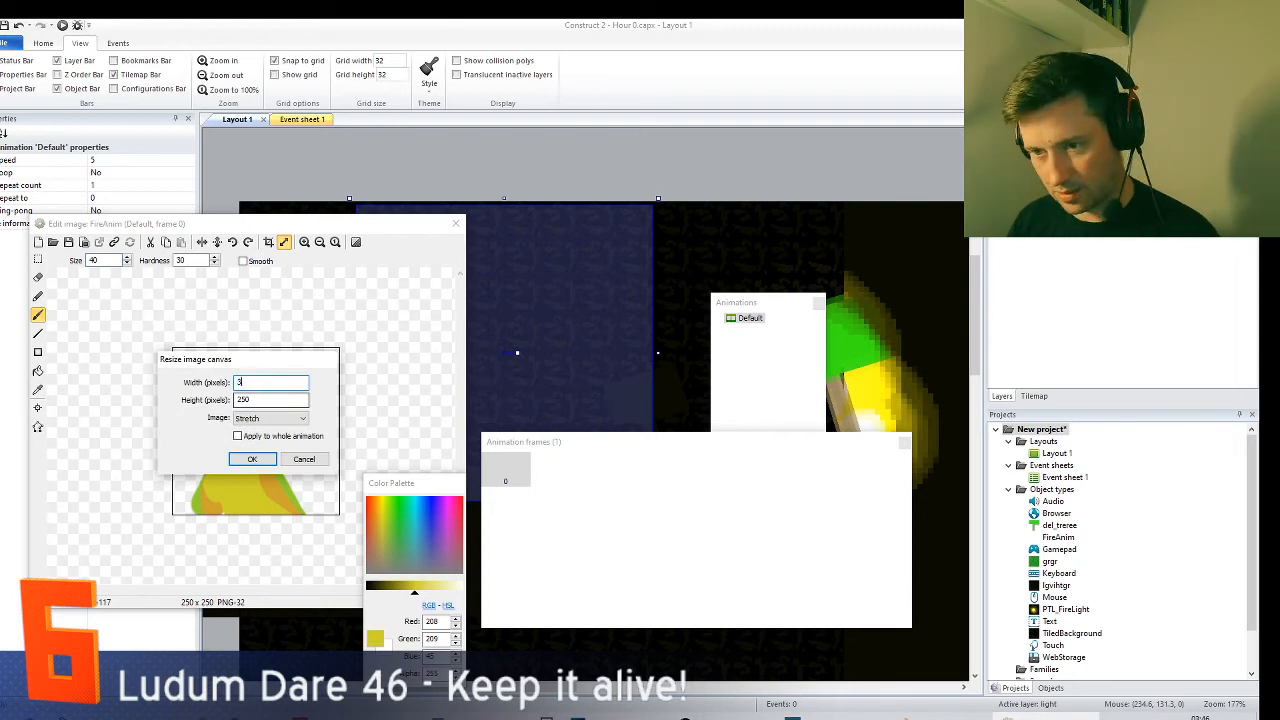
type("2")
key("Tab")
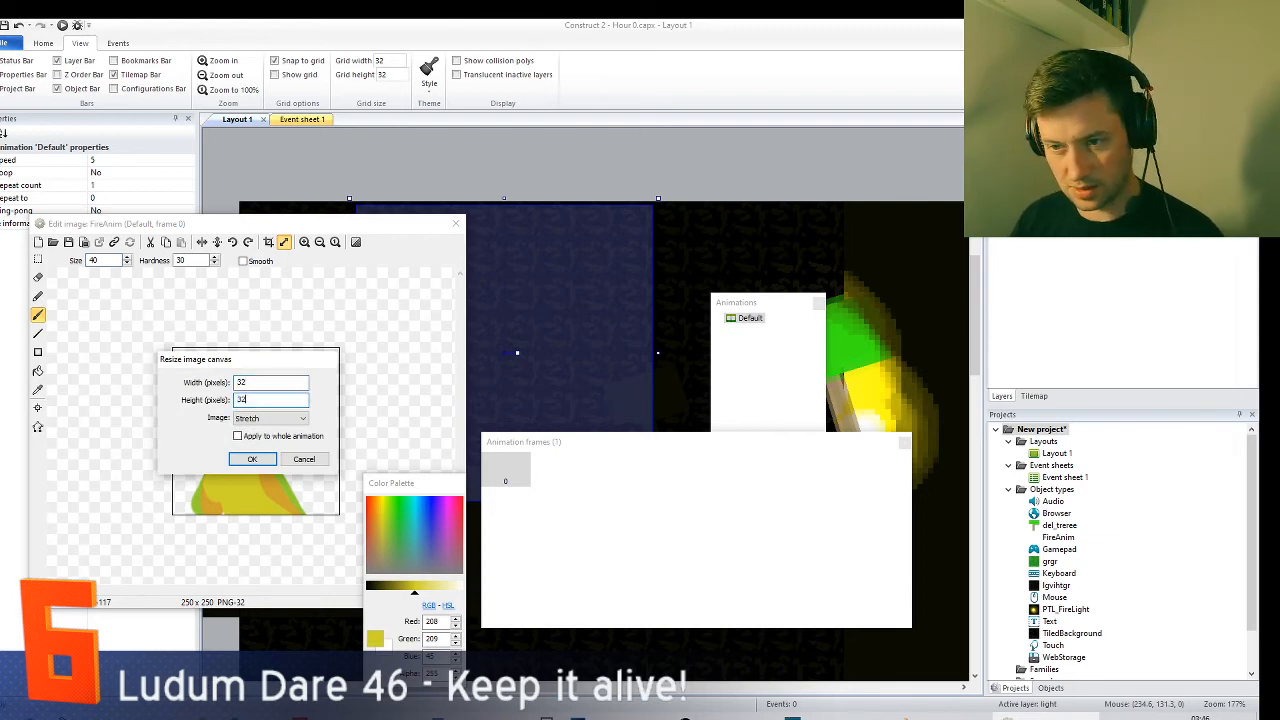
left_click(250, 459)
- Add pencil strokes over the frame 0 flame, first in its current yellow and further in with a brighter yellow (red 239, green 204)
scroll(251, 451, "up", 5, "ctrl")
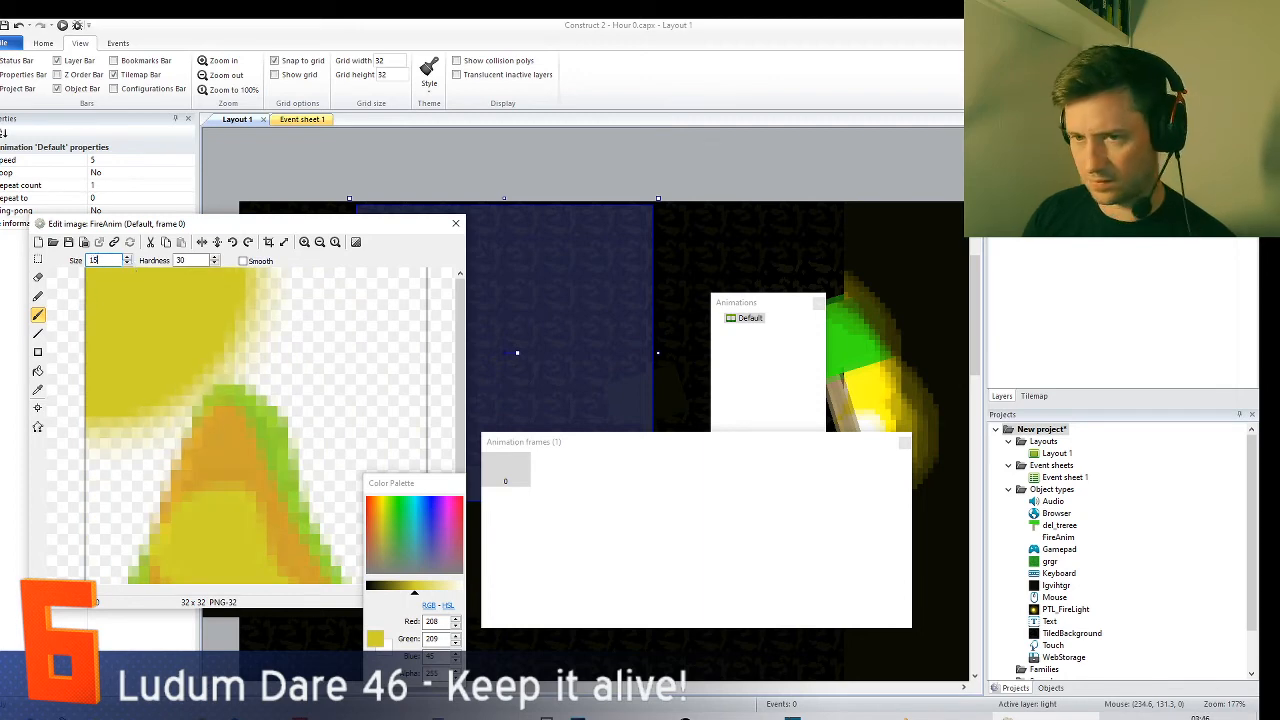
left_click(38, 296)
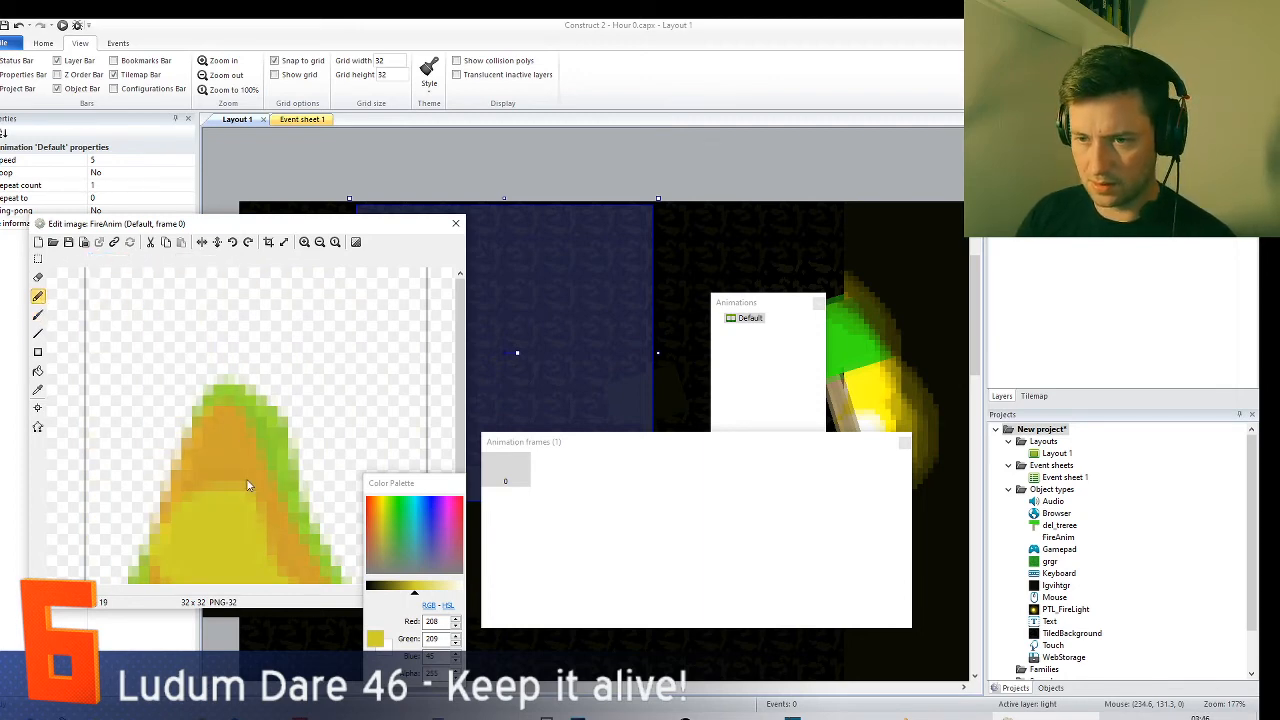
left_click_drag(176, 422, 214, 424)
left_click_drag(267, 517, 305, 578)
left_click(380, 508)
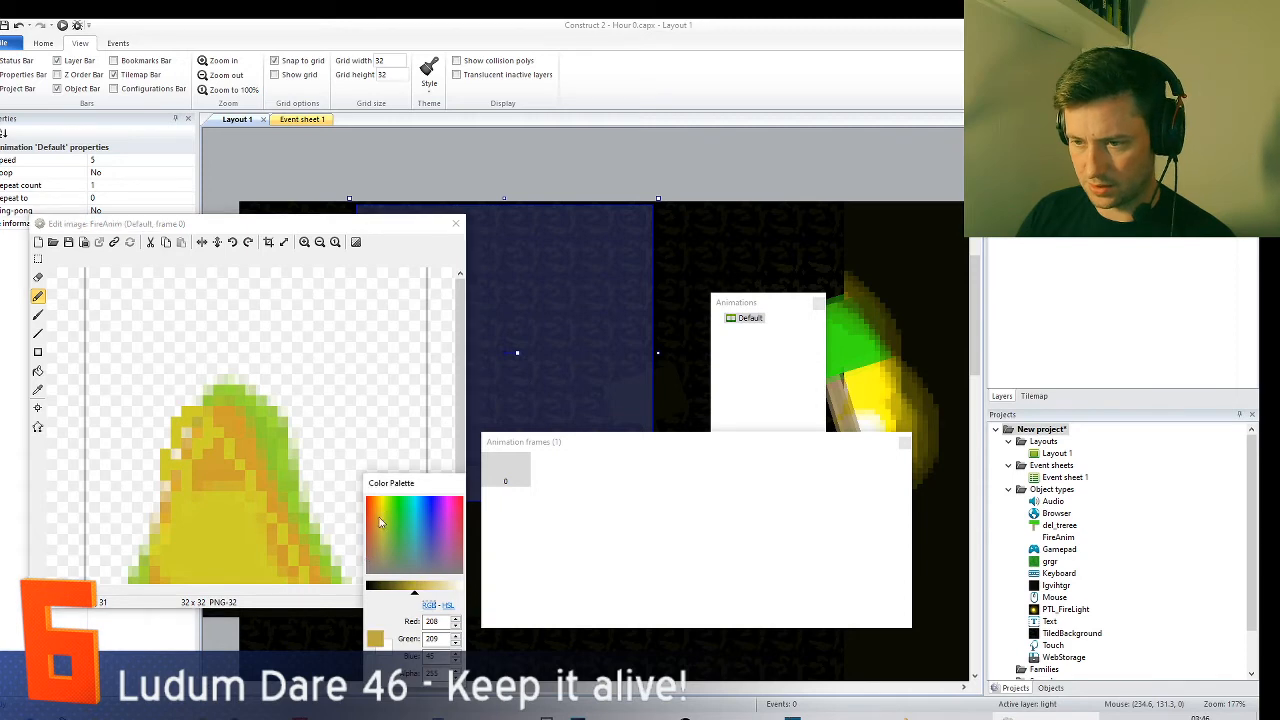
left_click_drag(187, 537, 240, 478)
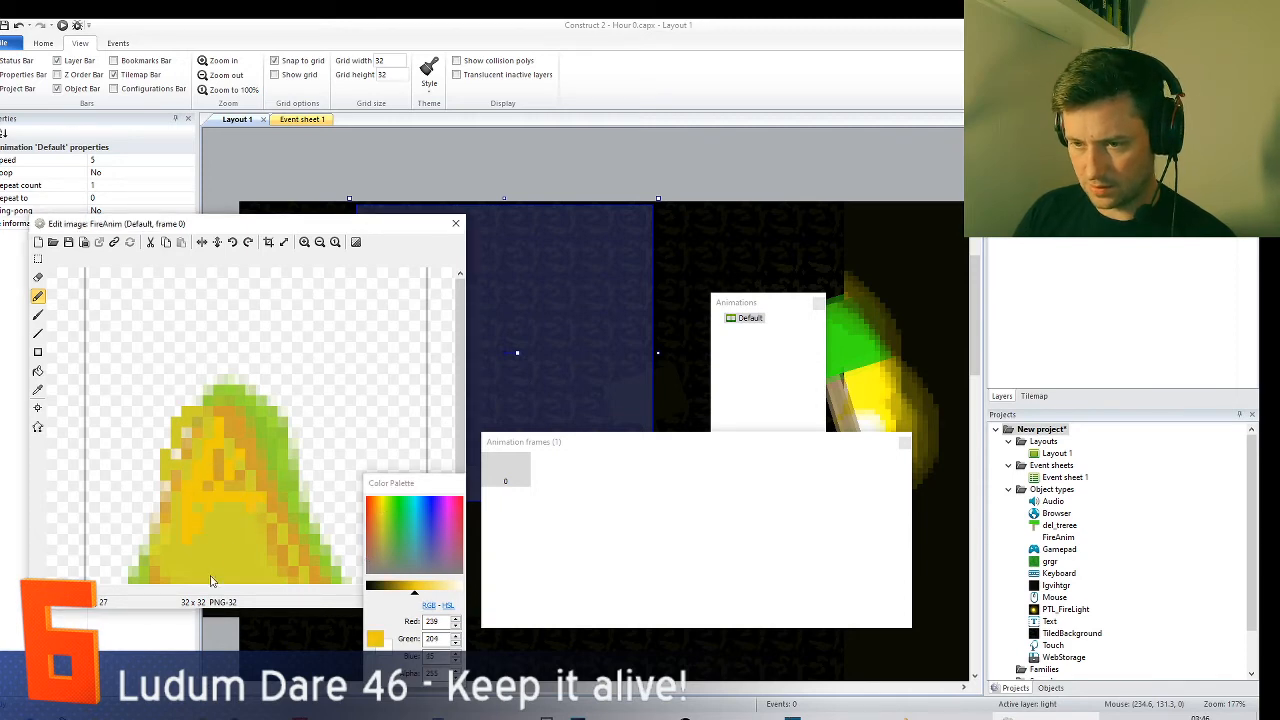
- Add animation frame 1, outline a flame in bright yellow with the pencil, and fill its inside with the same yellow
right_click(548, 481)
left_click(578, 503)
mouse_move(145, 578)
left_mouse_down()
mouse_move(240, 423)
mouse_move(335, 575)
left_mouse_up()
mouse_move(230, 400)
left_mouse_down()
mouse_move(190, 572)
mouse_move(278, 545)
left_mouse_up()
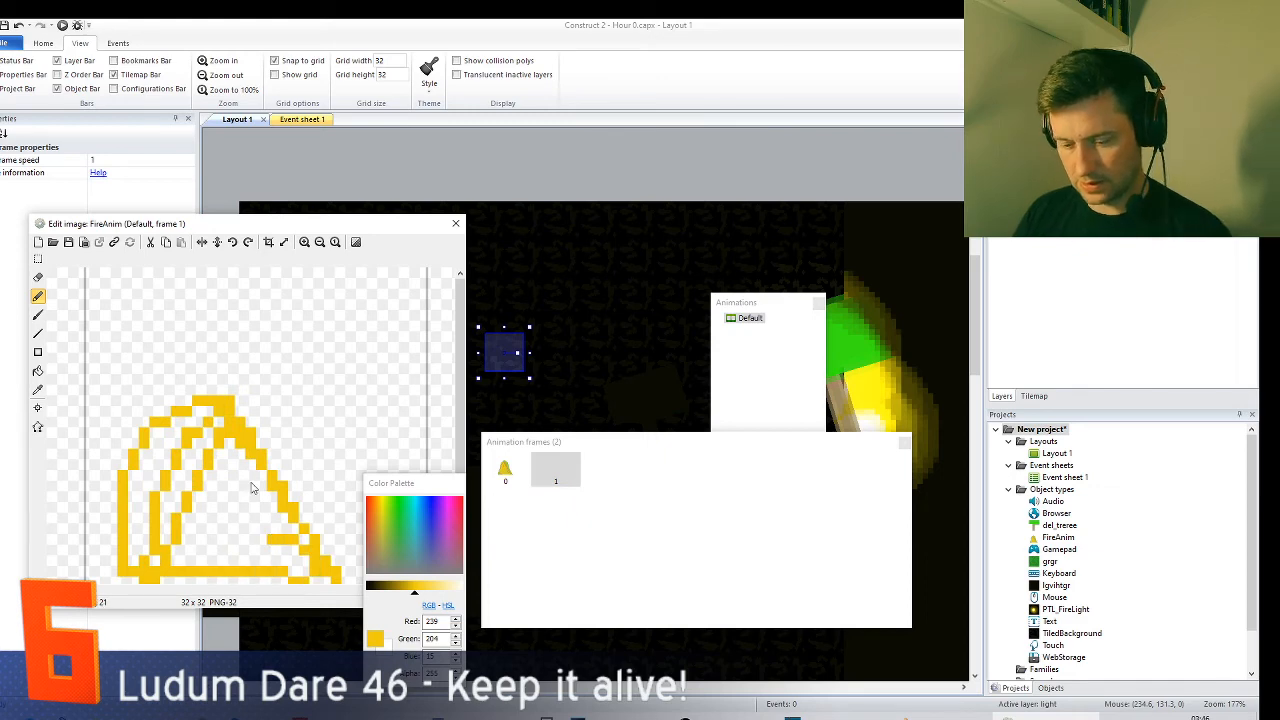
left_click(38, 371)
left_click(224, 466)
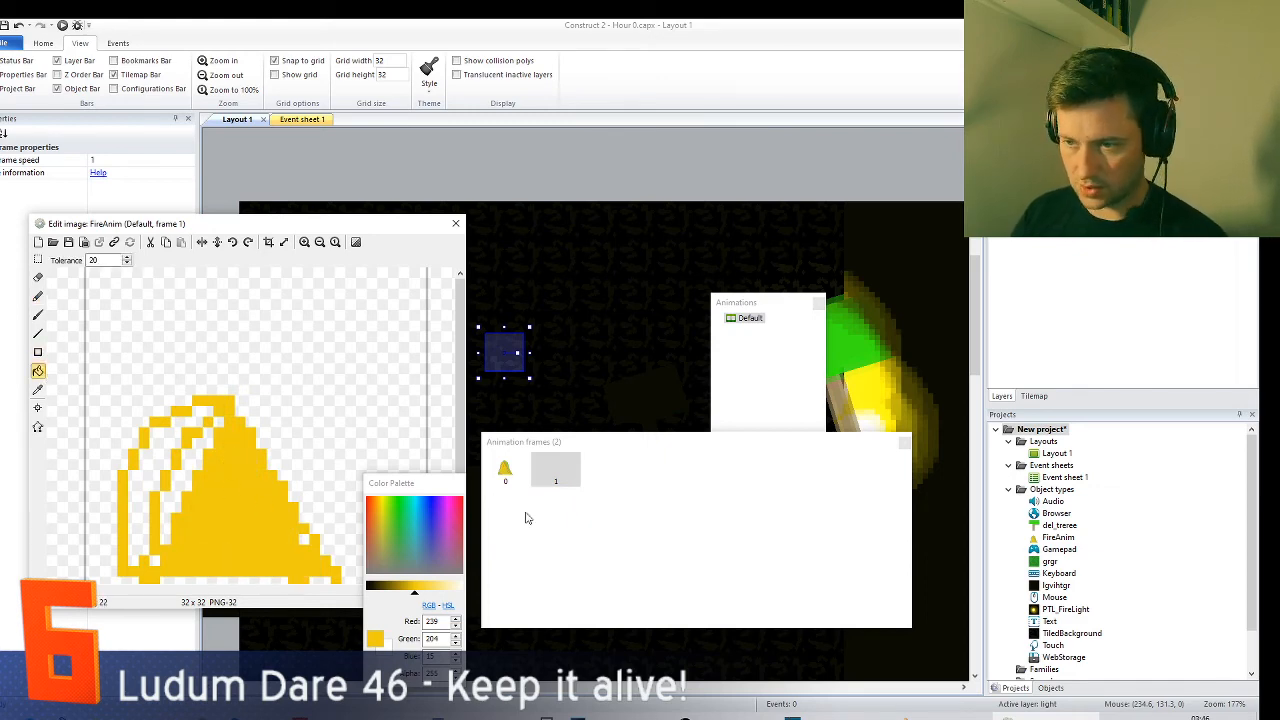
- Add animation frame 2 and paint a wide, rounded solid yellow flame in it with the size 15 brush
left_click(606, 480)
right_click(630, 527)
left_click(660, 540)
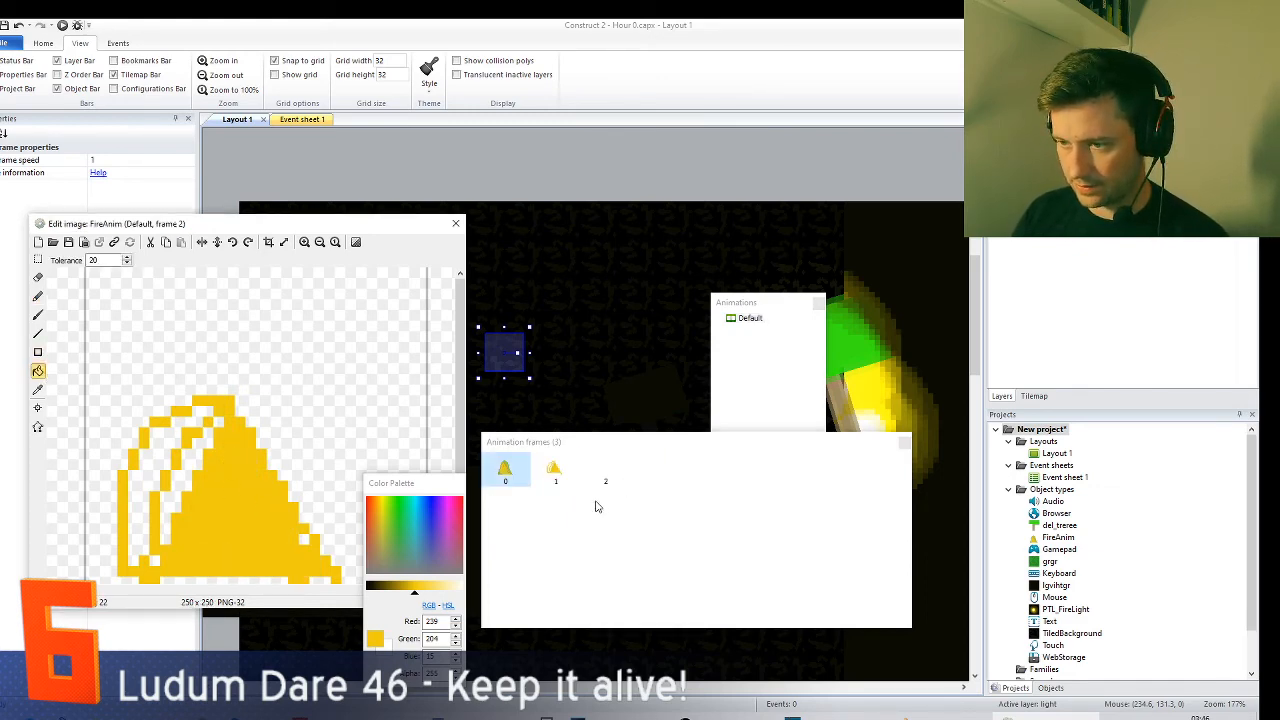
left_click(38, 314)
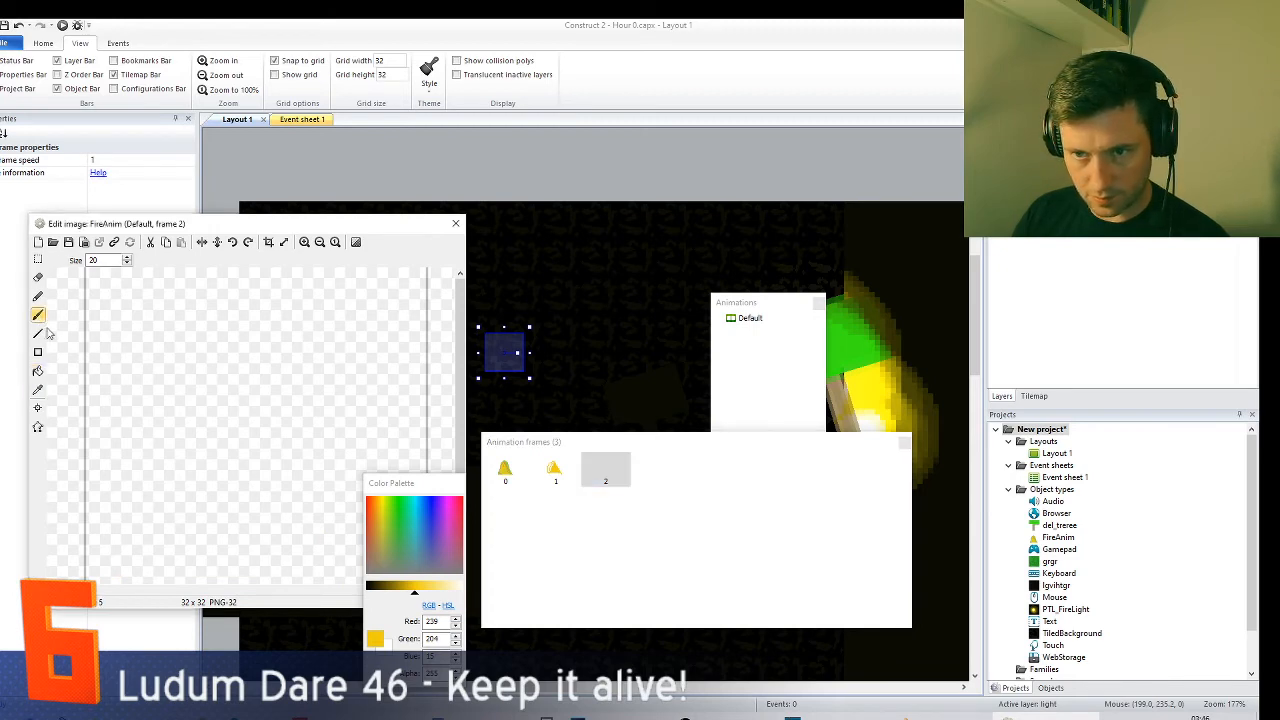
mouse_move(150, 540)
left_mouse_down()
mouse_move(243, 543)
mouse_move(254, 594)
left_mouse_up()
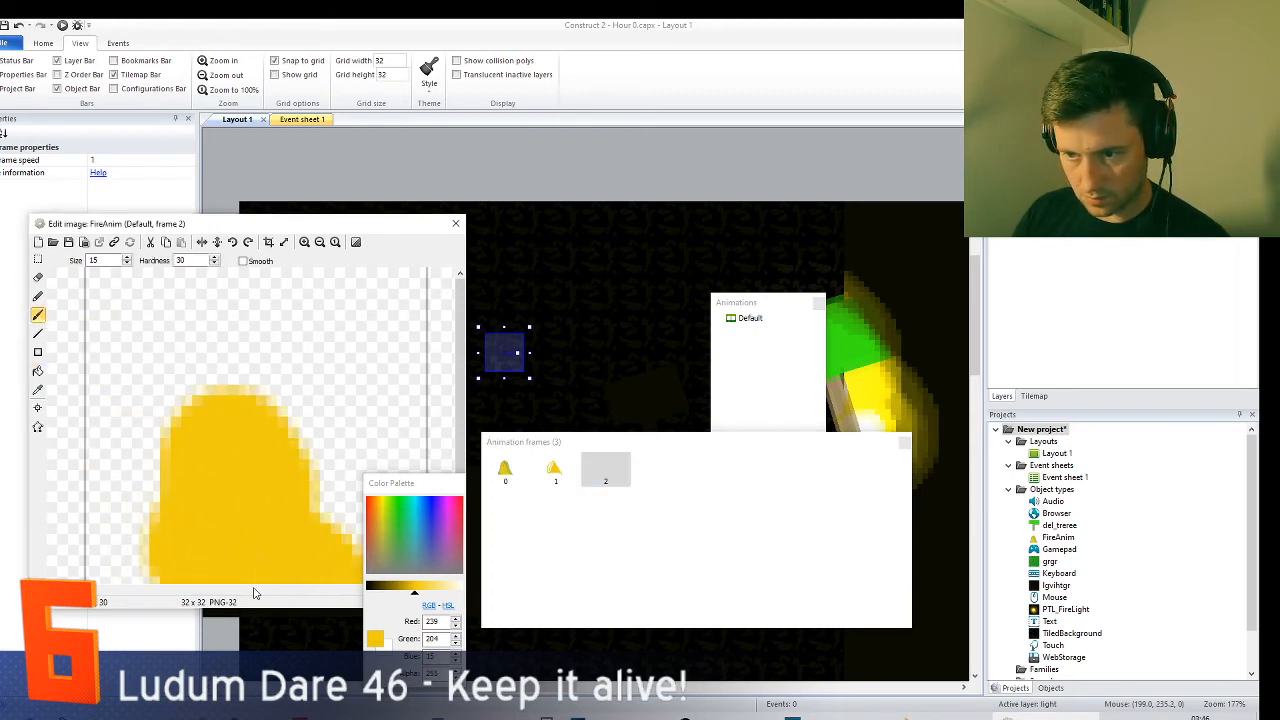
- Add animation frame 3, outline a tall flame with its tip leaning left in yellow pencil, and fill it with yellow
right_click(674, 491)
left_click(690, 506)
left_click(90, 354)
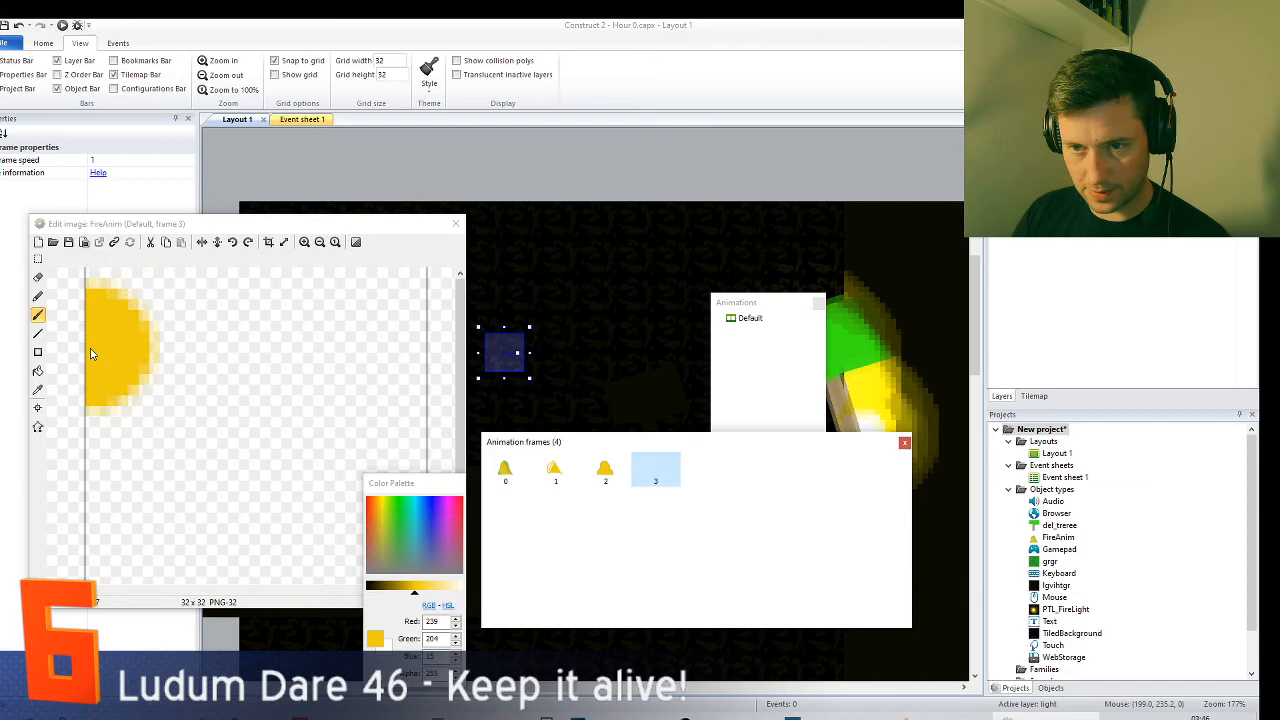
left_click(38, 297)
mouse_move(172, 548)
left_mouse_down()
mouse_move(288, 400)
mouse_move(205, 575)
mouse_move(288, 552)
mouse_move(260, 570)
left_mouse_up()
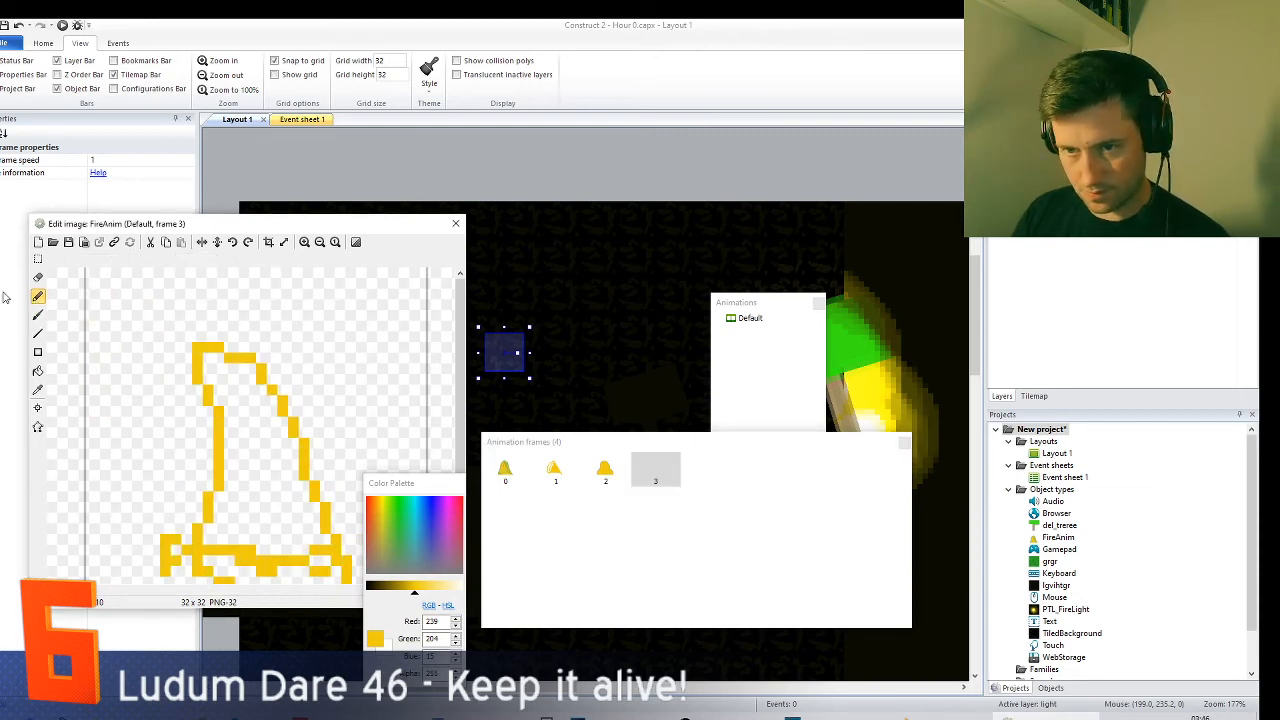
left_click(38, 372)
left_click(266, 476)
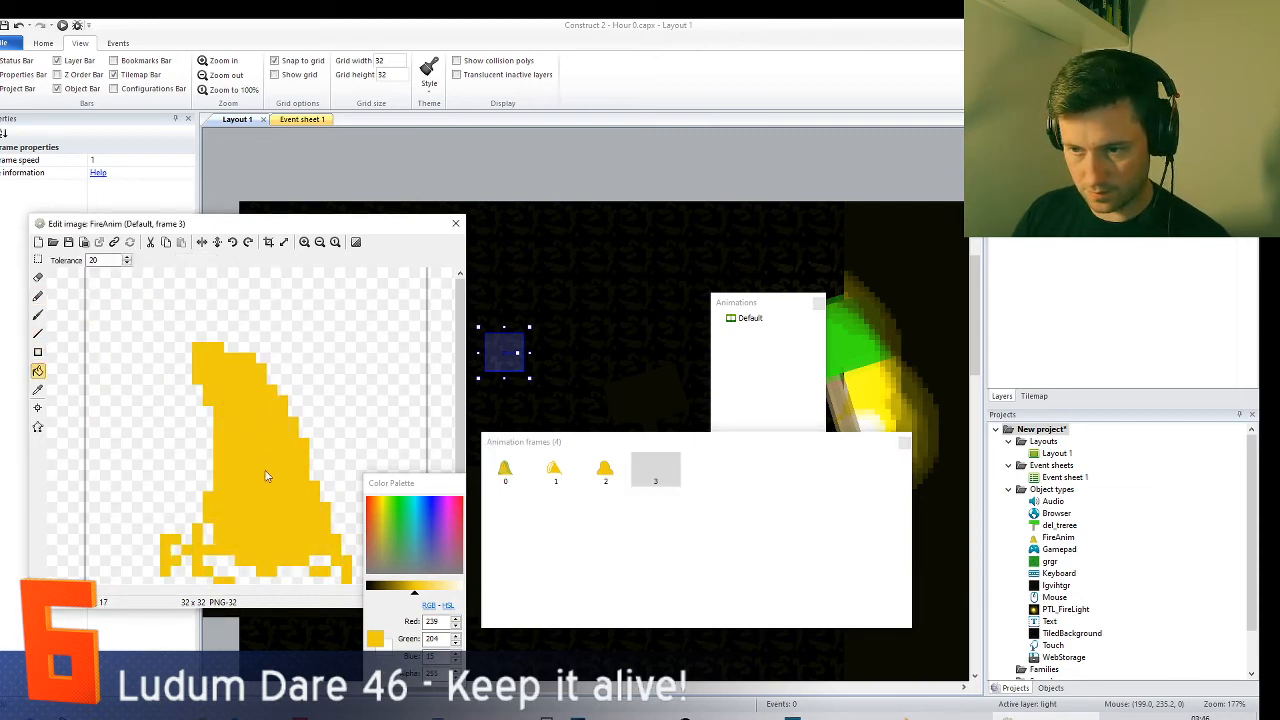
- Add animation frame 4, outline a low flame with its tip leaning right in yellow pencil, and fill it with yellow
right_click(720, 485)
left_click(745, 493)
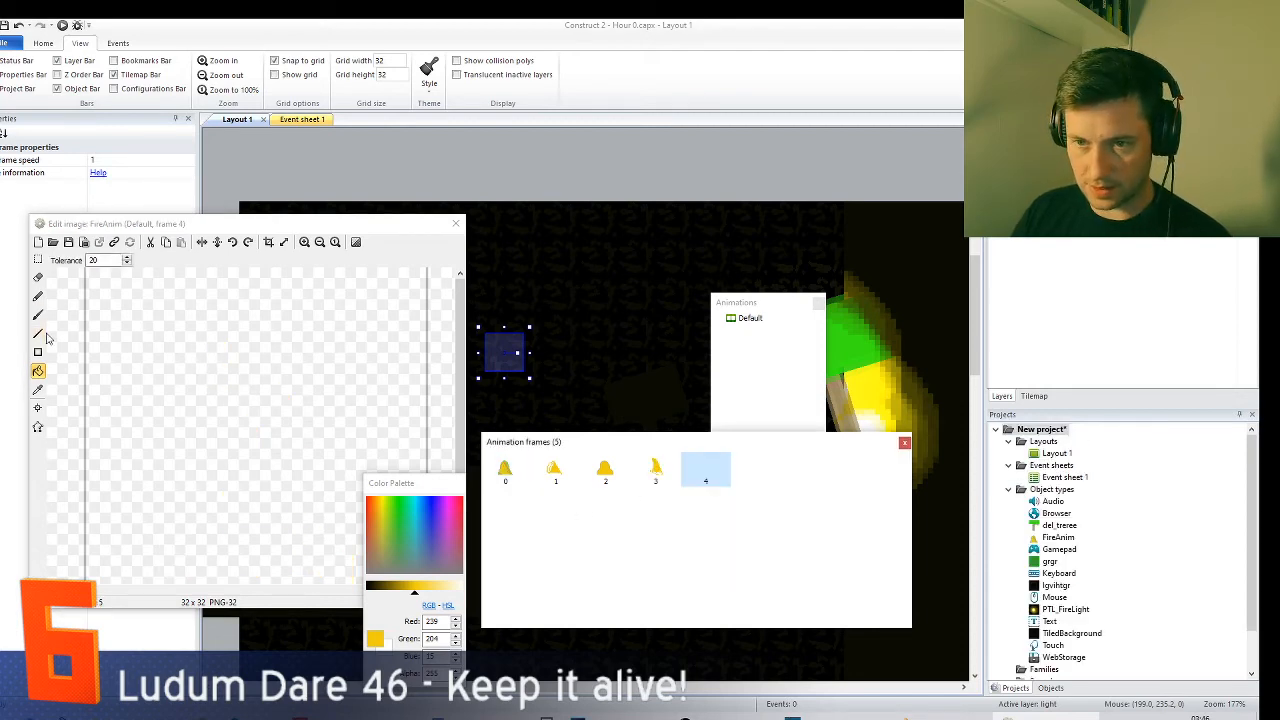
left_click(38, 296)
mouse_move(300, 389)
left_mouse_down()
mouse_move(255, 416)
mouse_move(287, 549)
mouse_move(288, 392)
left_mouse_up()
left_click(38, 333)
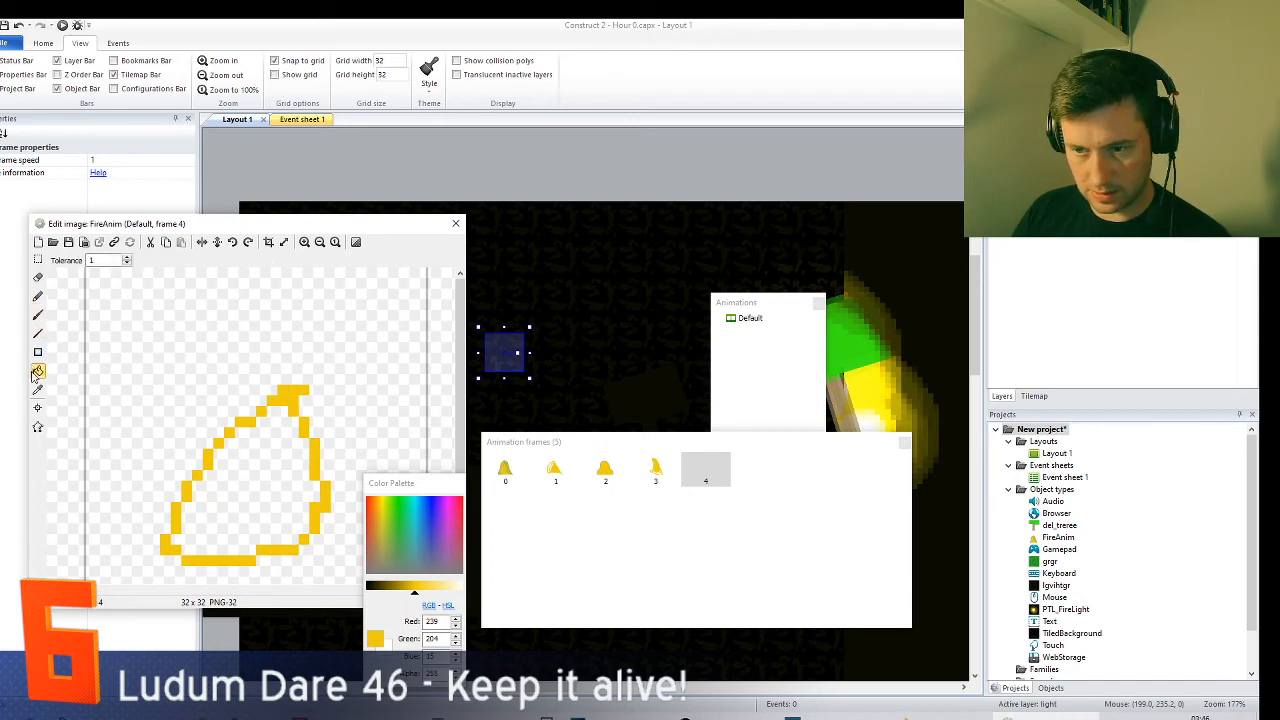
left_click(39, 370)
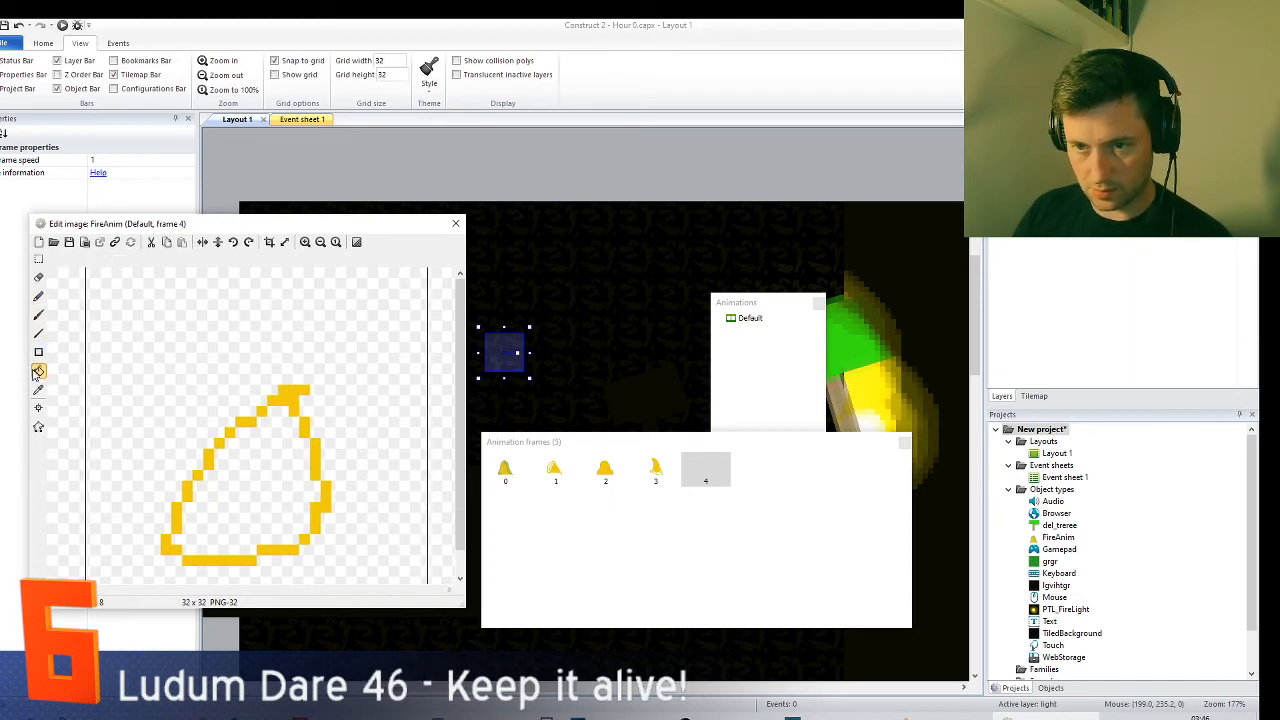
left_click(265, 480)
- Set the Default animation's Loop property to Yes and close the image editor
left_click(750, 318)
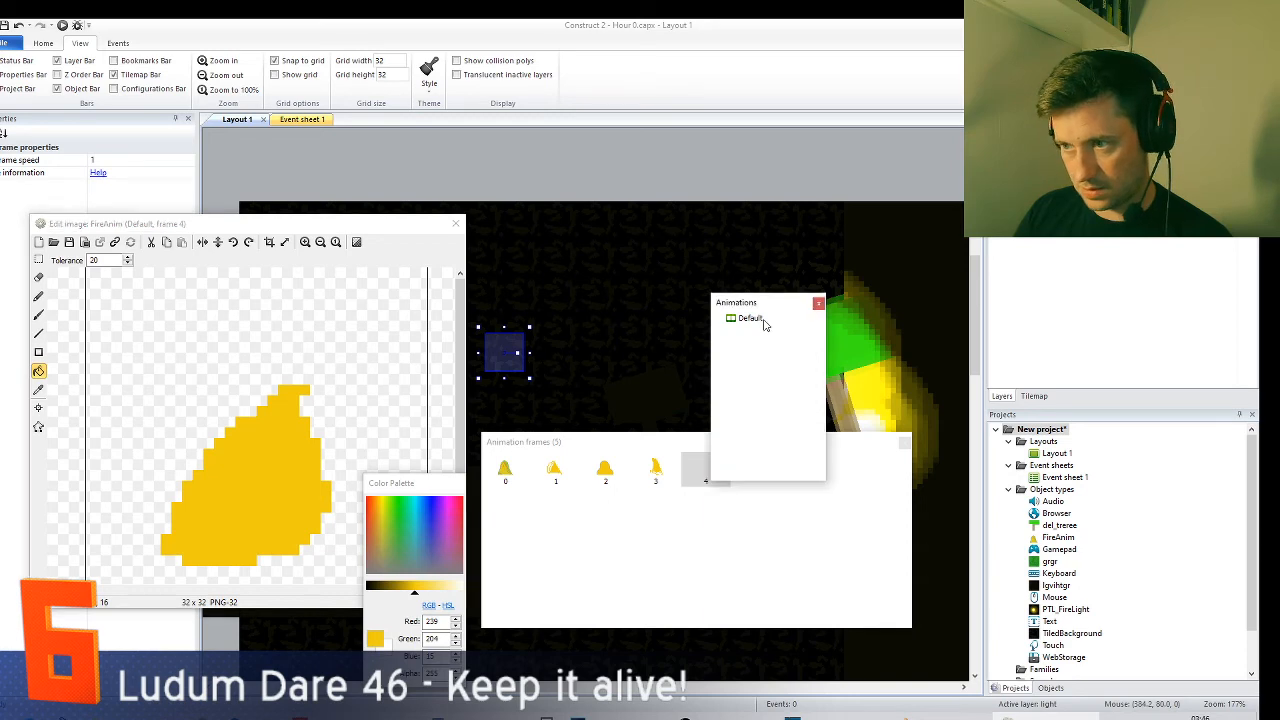
left_click(110, 174)
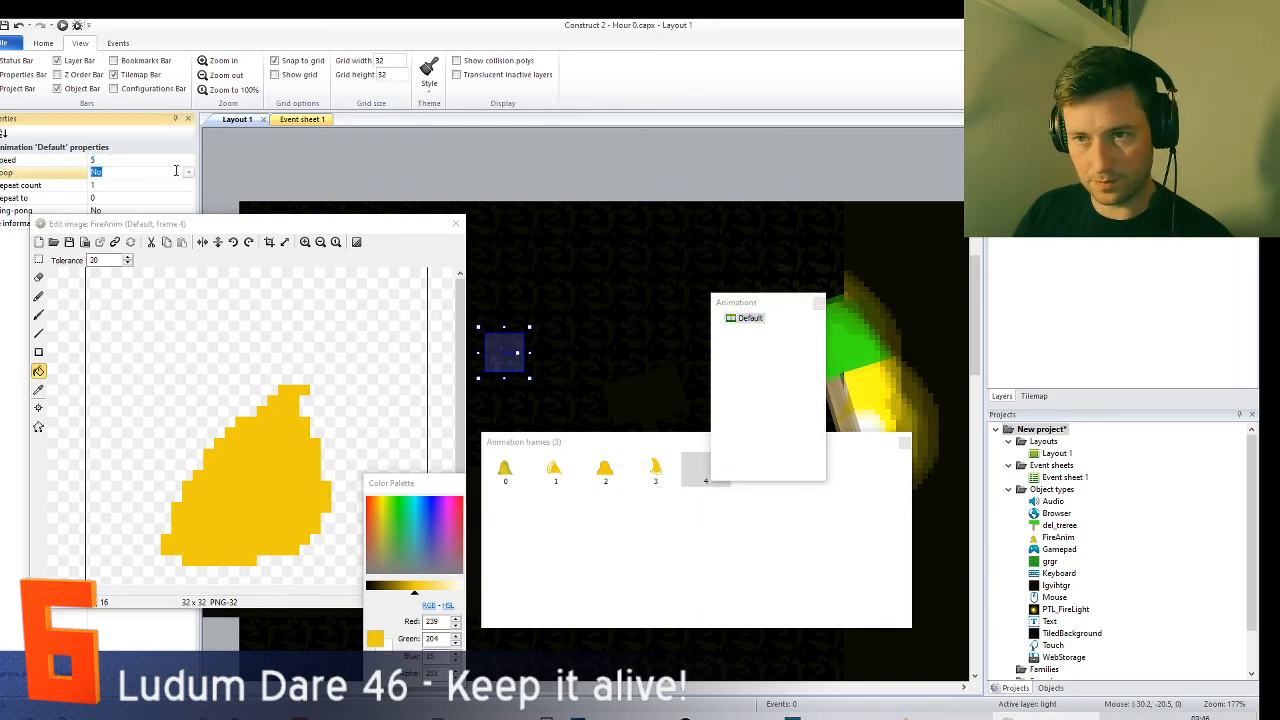
left_click(188, 172)
left_click(188, 194)
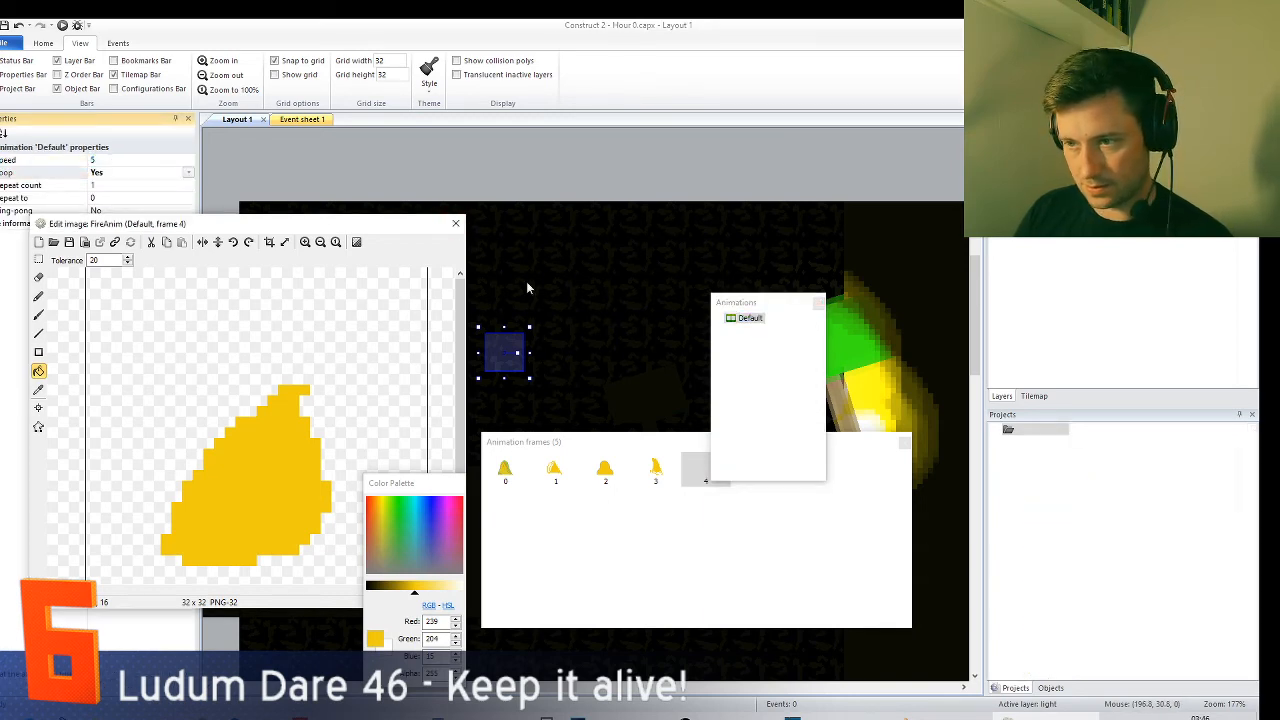
left_click(456, 223)
- Move the FireAnim sprite down onto the ground in the layout, to position 234, 207
left_click_drag(515, 368, 600, 454)
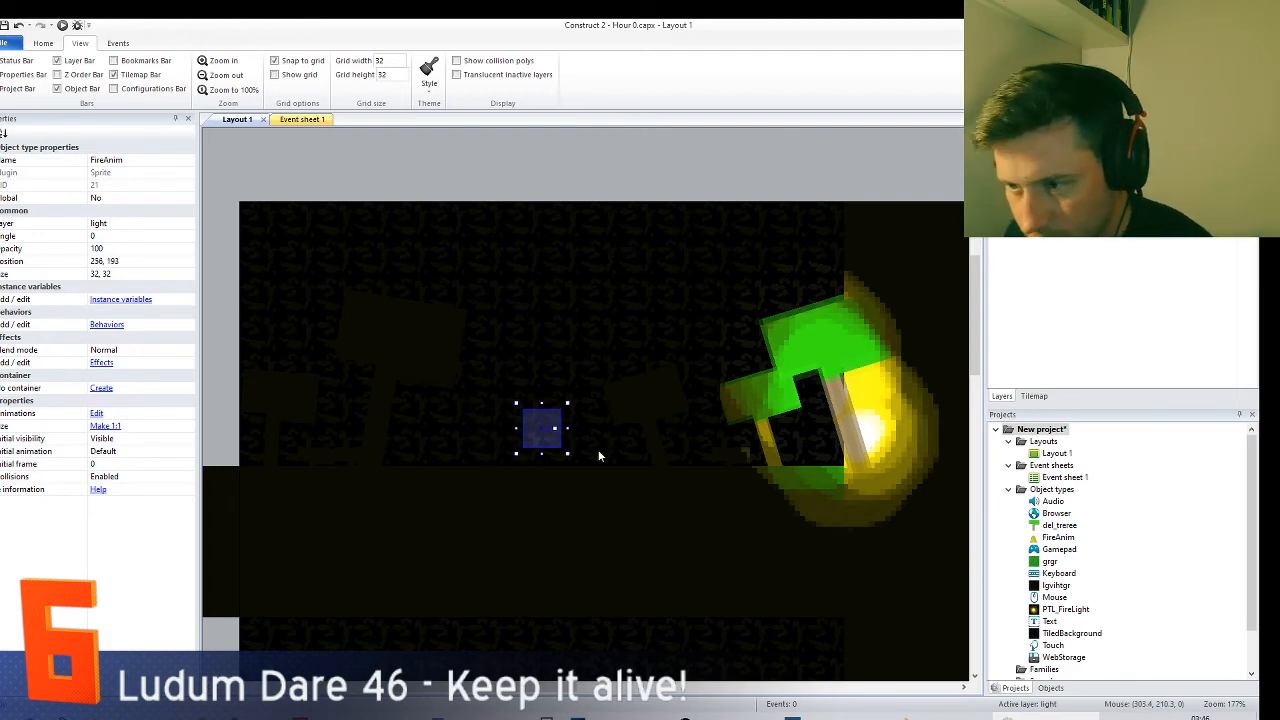
key("shift+Down")
key("Down")
key("Down")
key("Down")
key("Left")
key("Left")
key("Left")
key("Left")
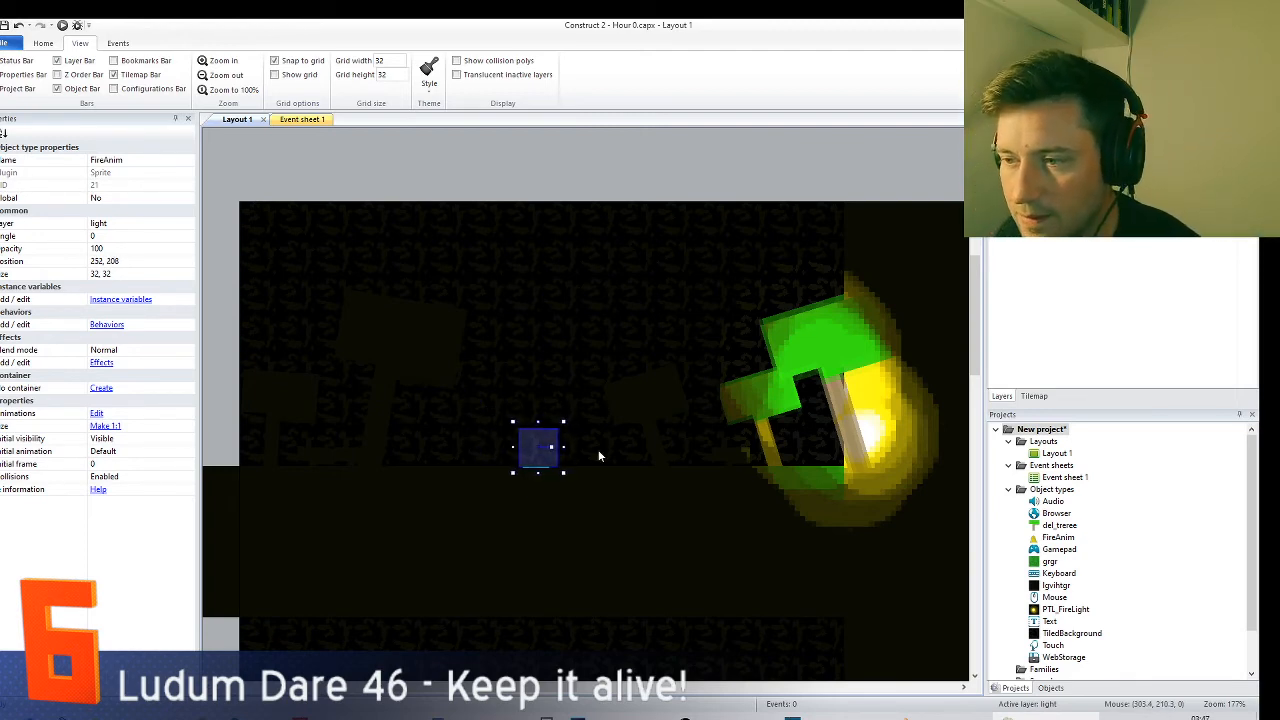
key("Left")
key("Left")
key("Left")
key("Left")
key("Left")
key("Left")
key("Left")
key("Left")
key("Left")
key("Left")
key("Left")
key("Left")
key("Left")
key("Left")
key("Left")
key("Left")
key("Left")
key("Left")
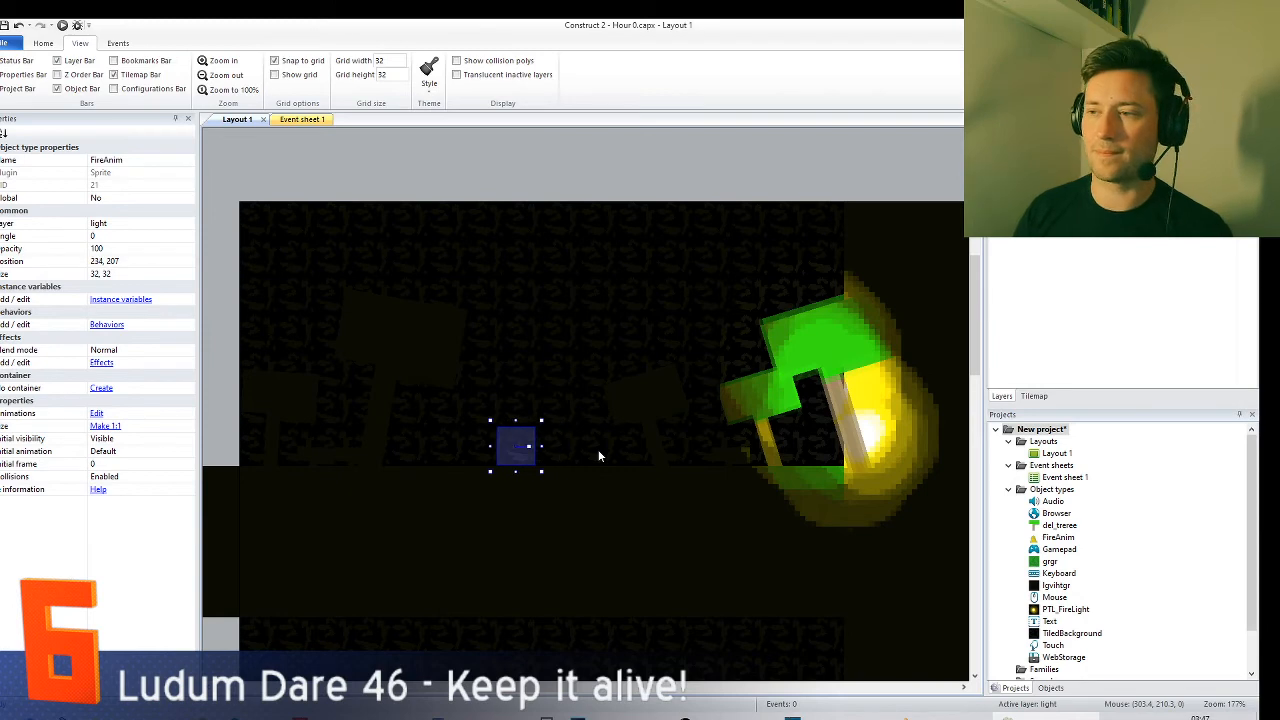
- Add a System Compare two values event in Event sheet 1 with the condition PTL_FireLight.Count equal to 4
key("ctrl+Tab")
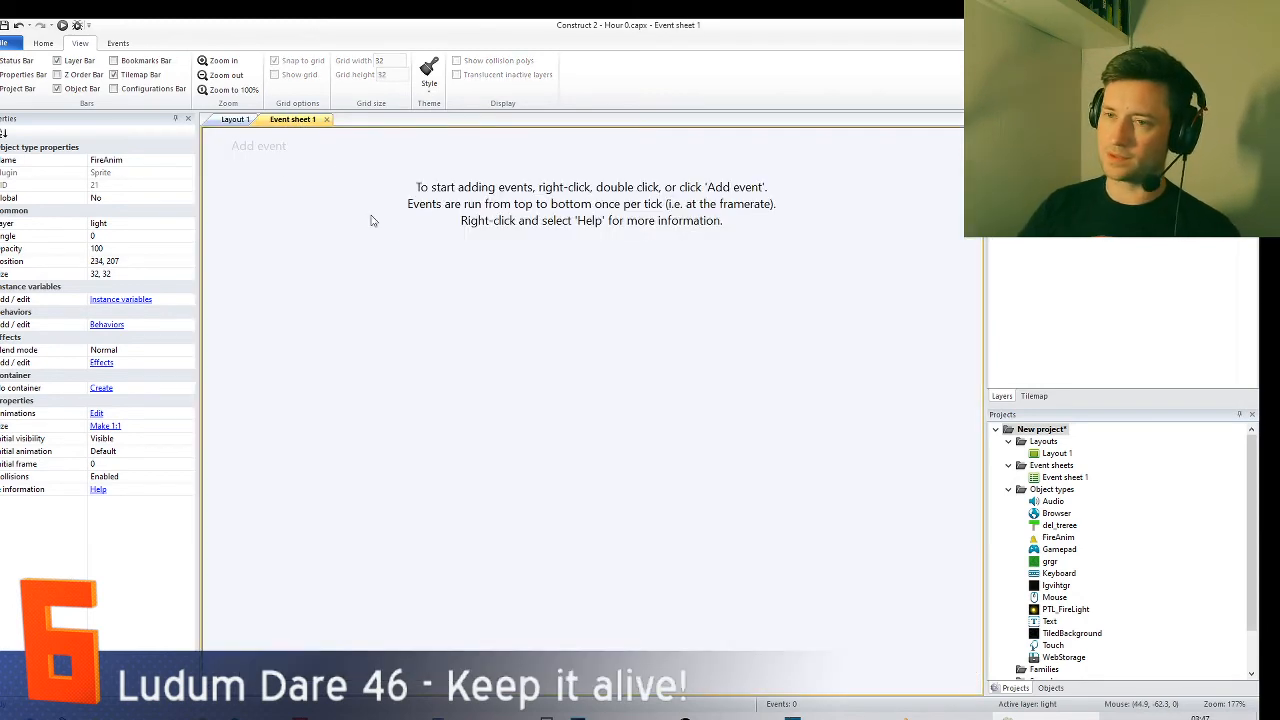
left_click(260, 146)
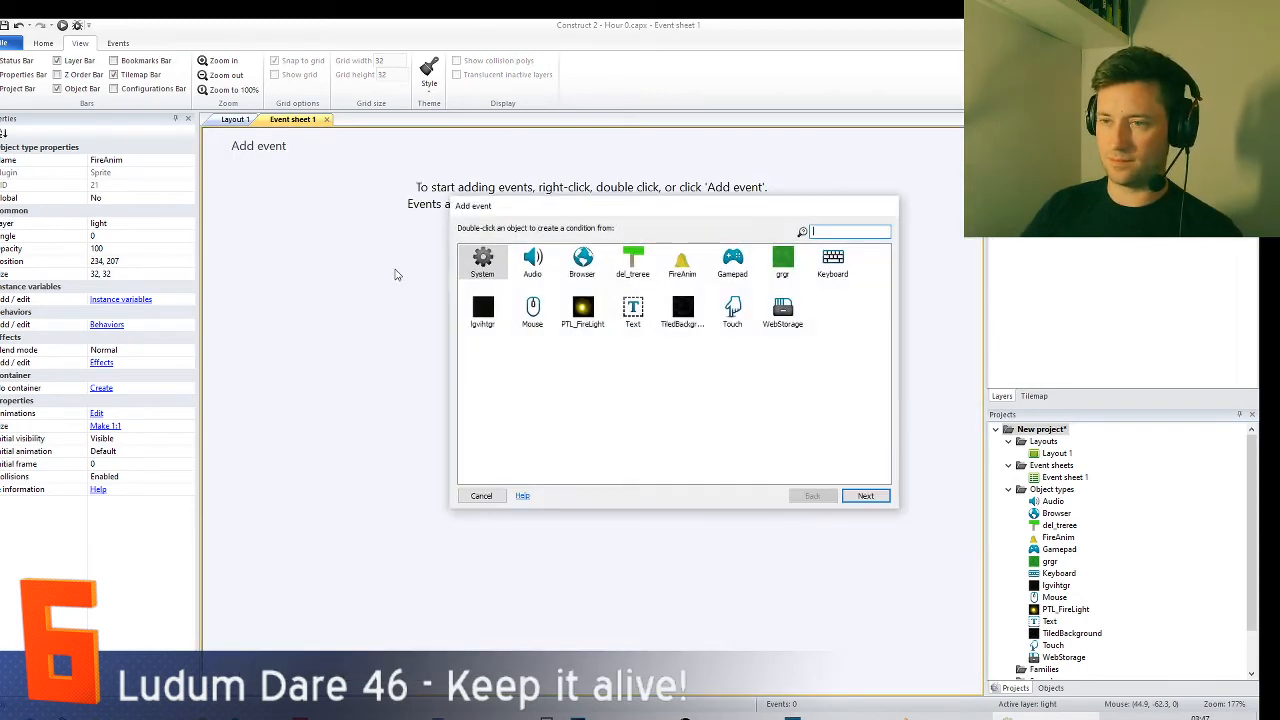
double_click(482, 262)
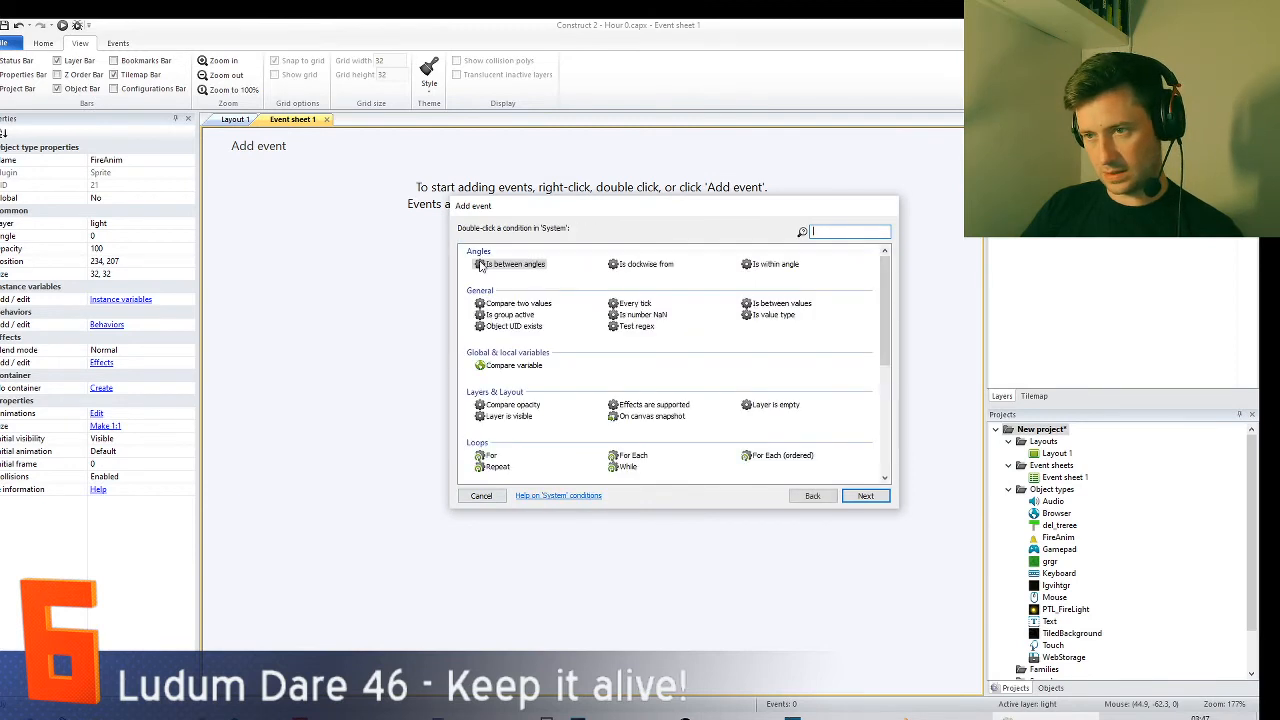
double_click(519, 305)
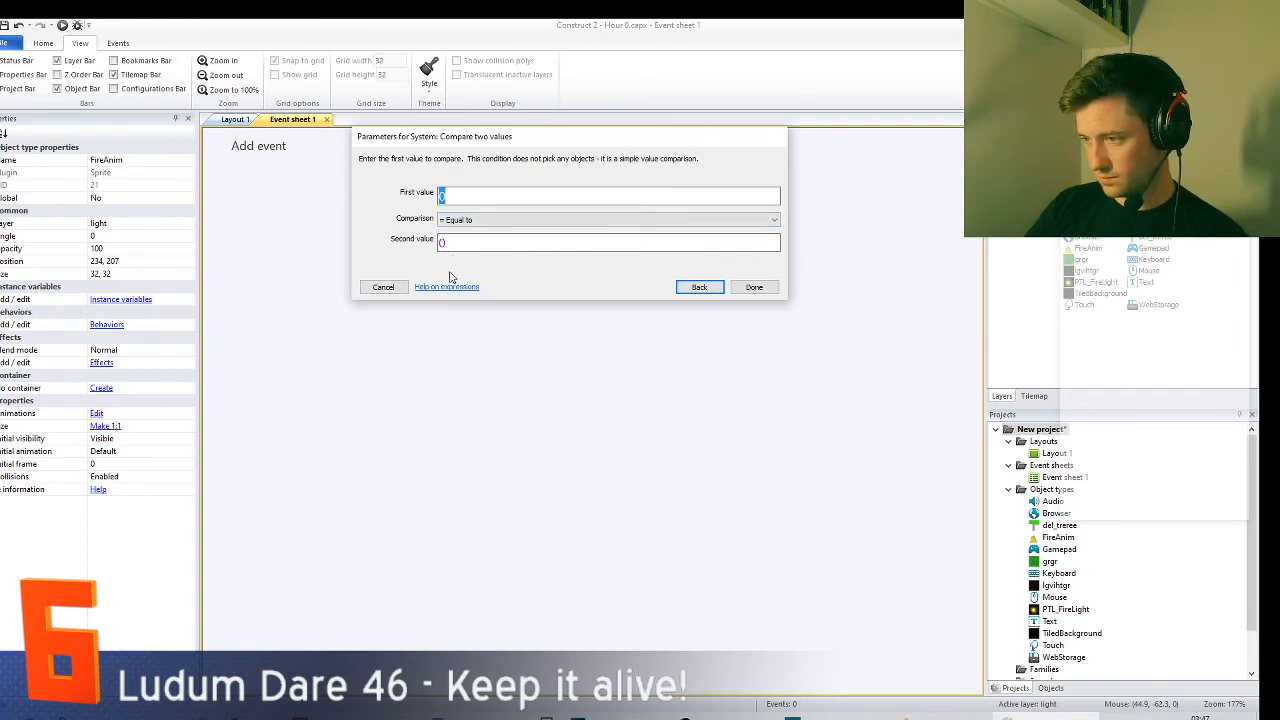
type("ptl")
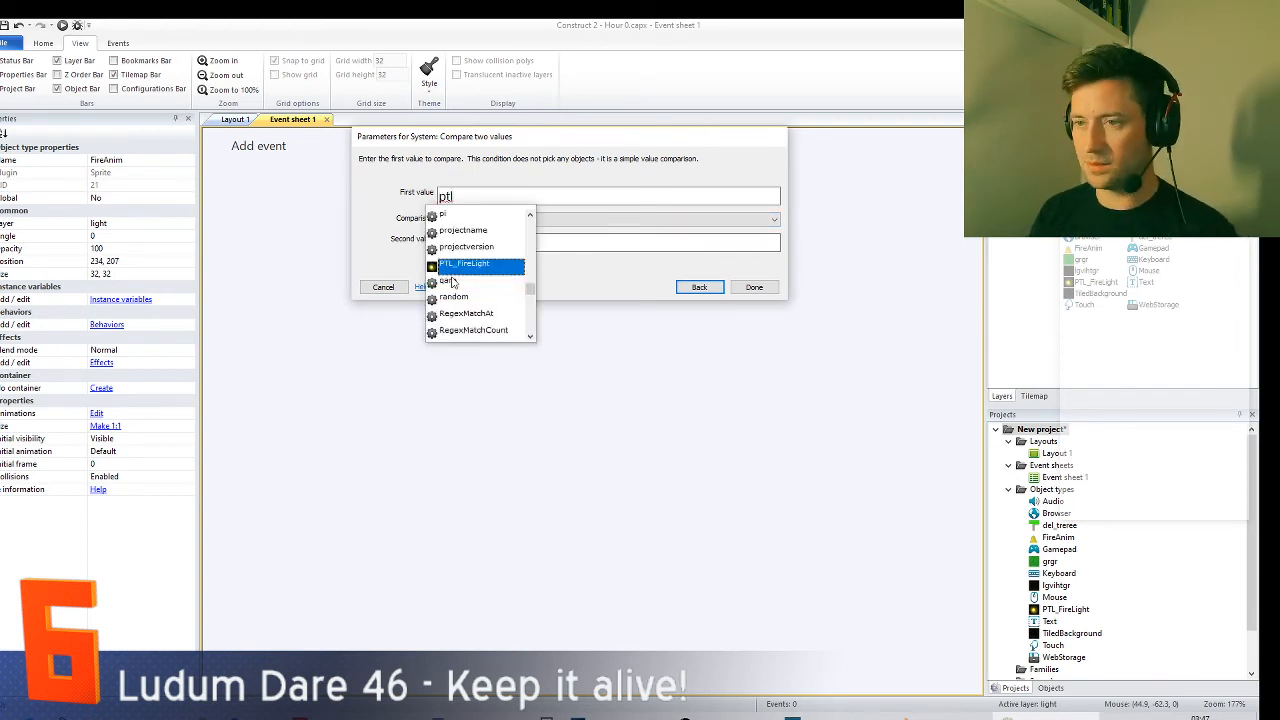
key("Return")
type(".Count")
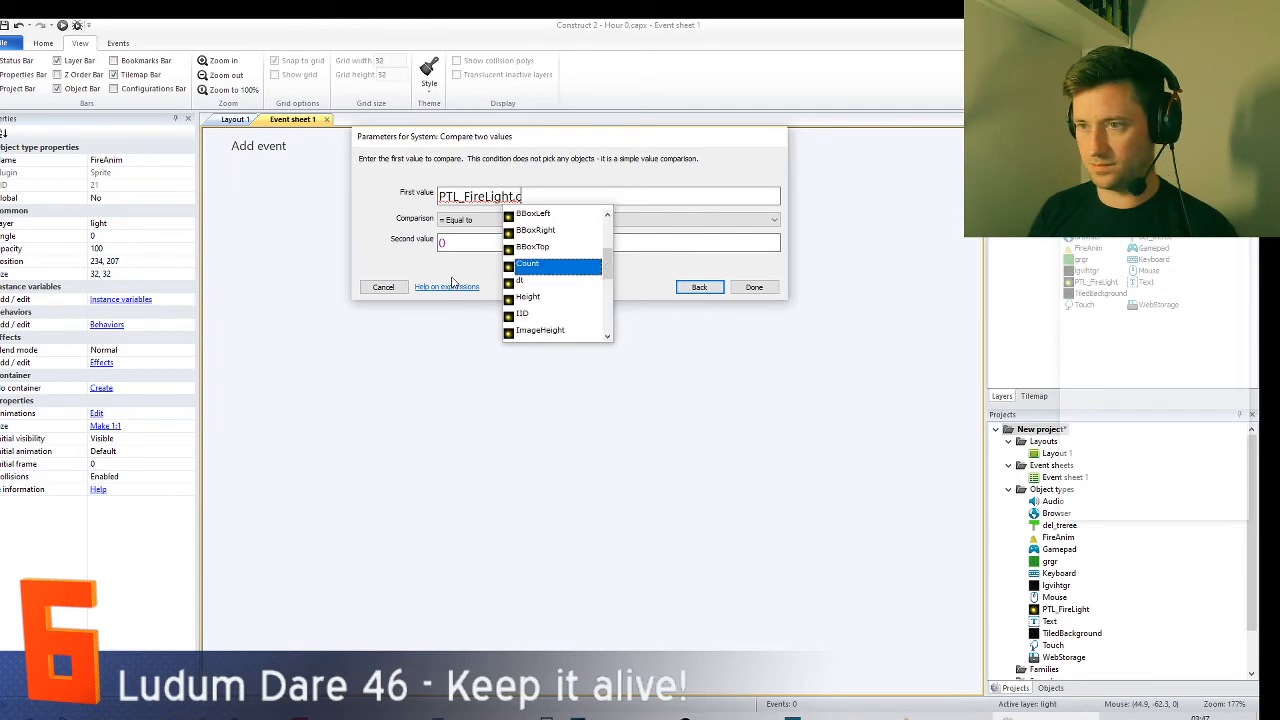
key("Tab")
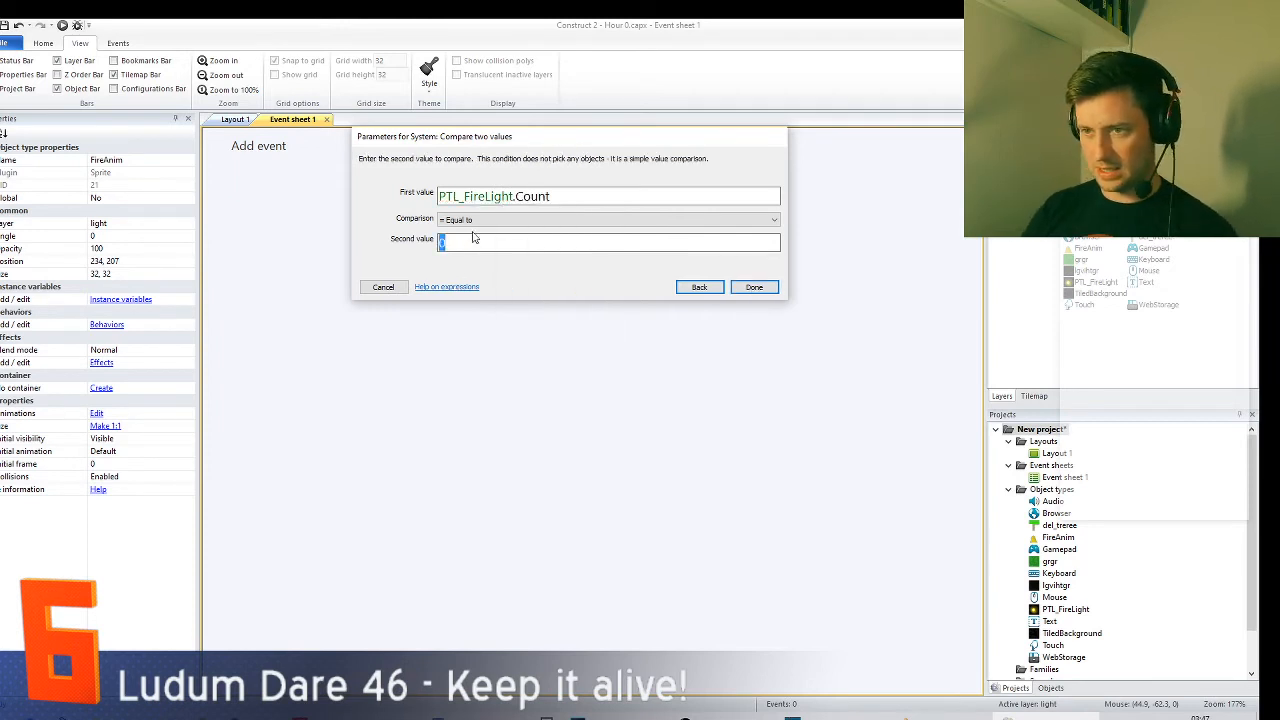
left_click(750, 288)
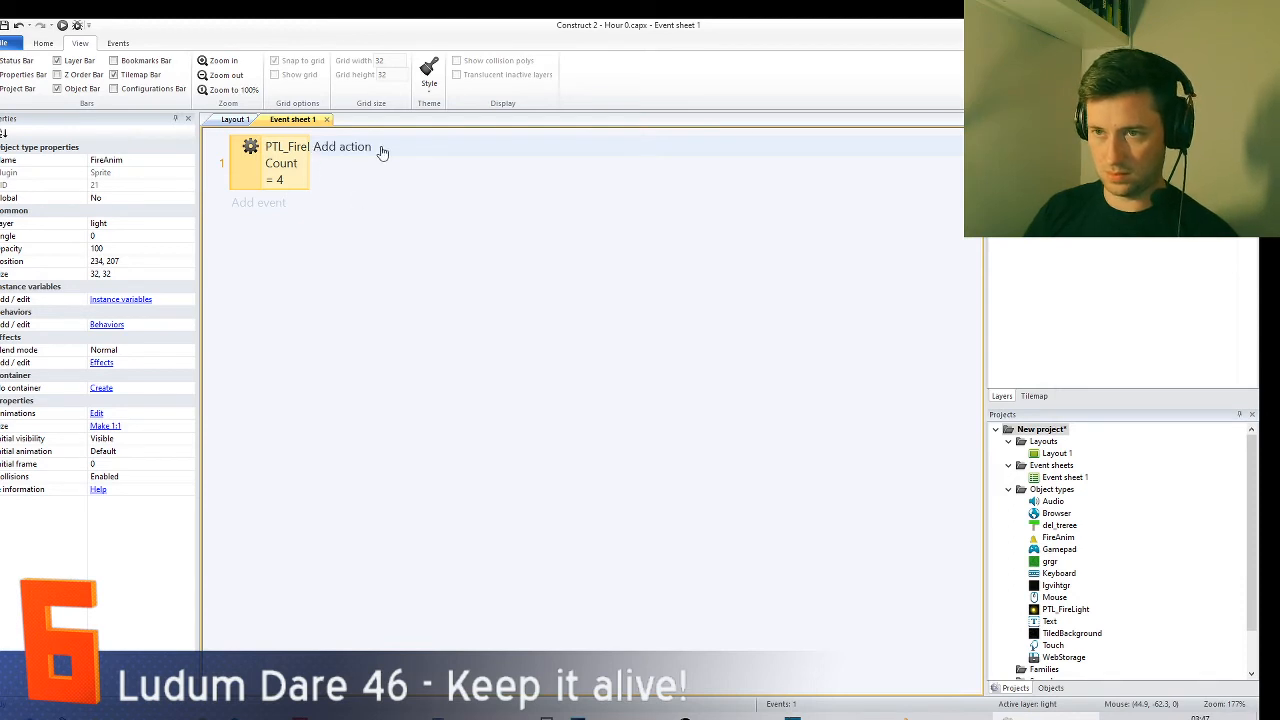
- Widen the event sheet's condition column so the PTL_FireLight.Count condition fits on one line
left_click(330, 148)
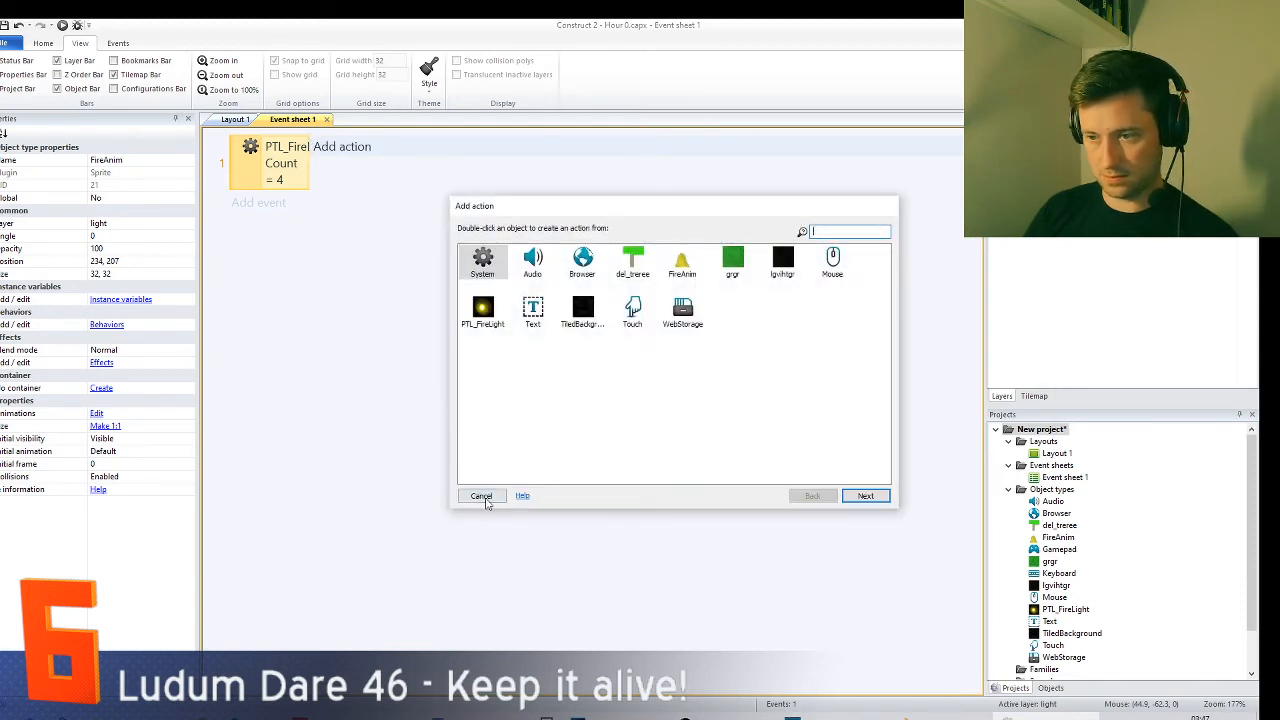
left_click(482, 496)
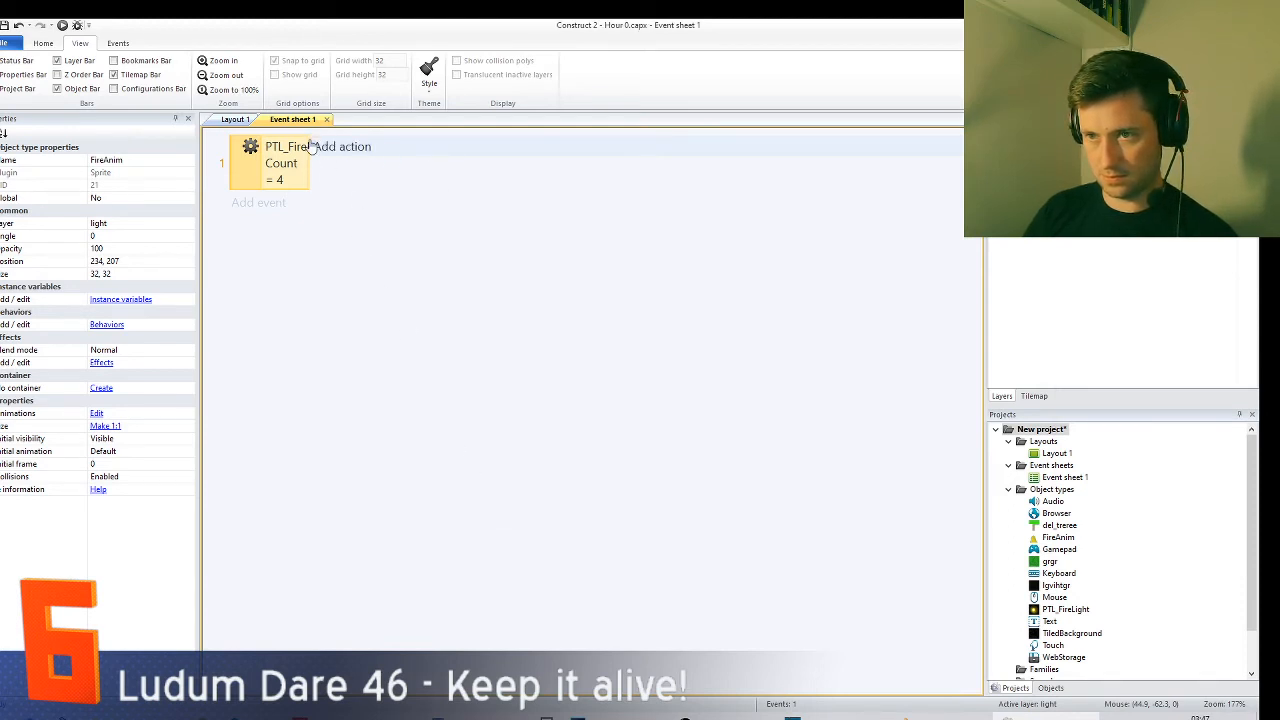
left_click(330, 147)
left_click(488, 497)
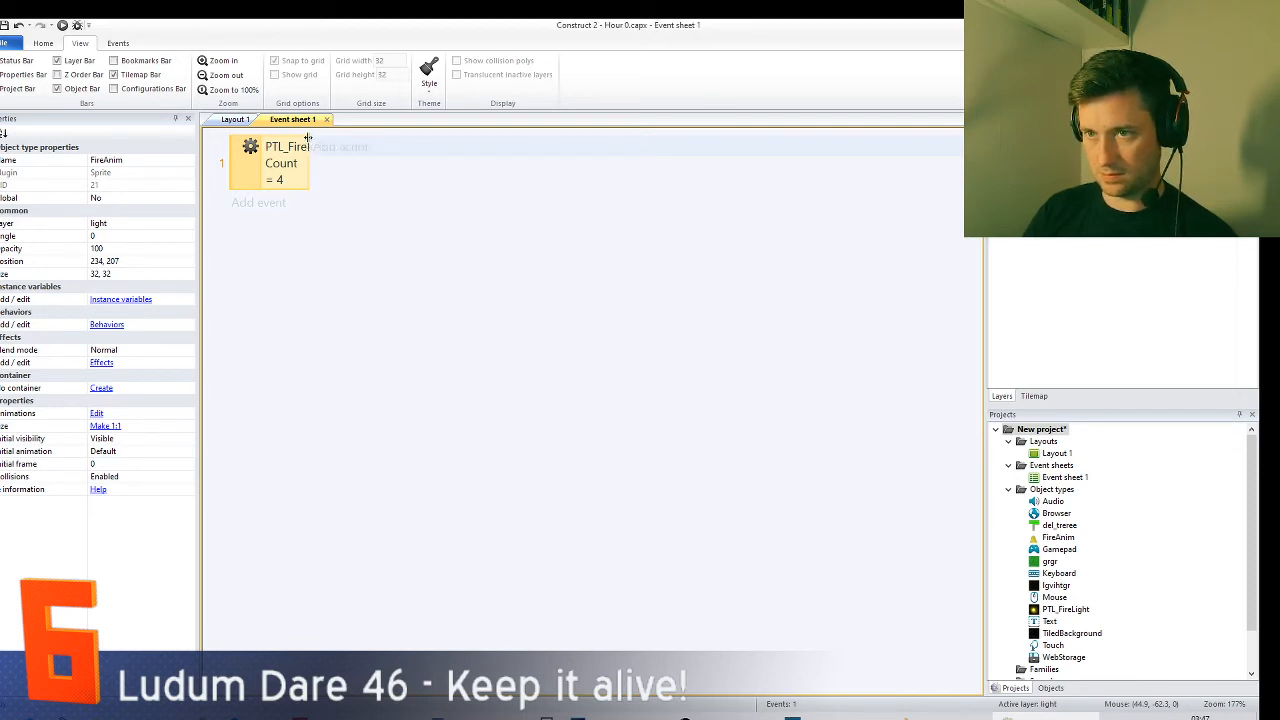
left_click_drag(308, 137, 432, 135)
- Add the Fade behavior to the PTL_FireLight object type in Layout 1
left_click(235, 120)
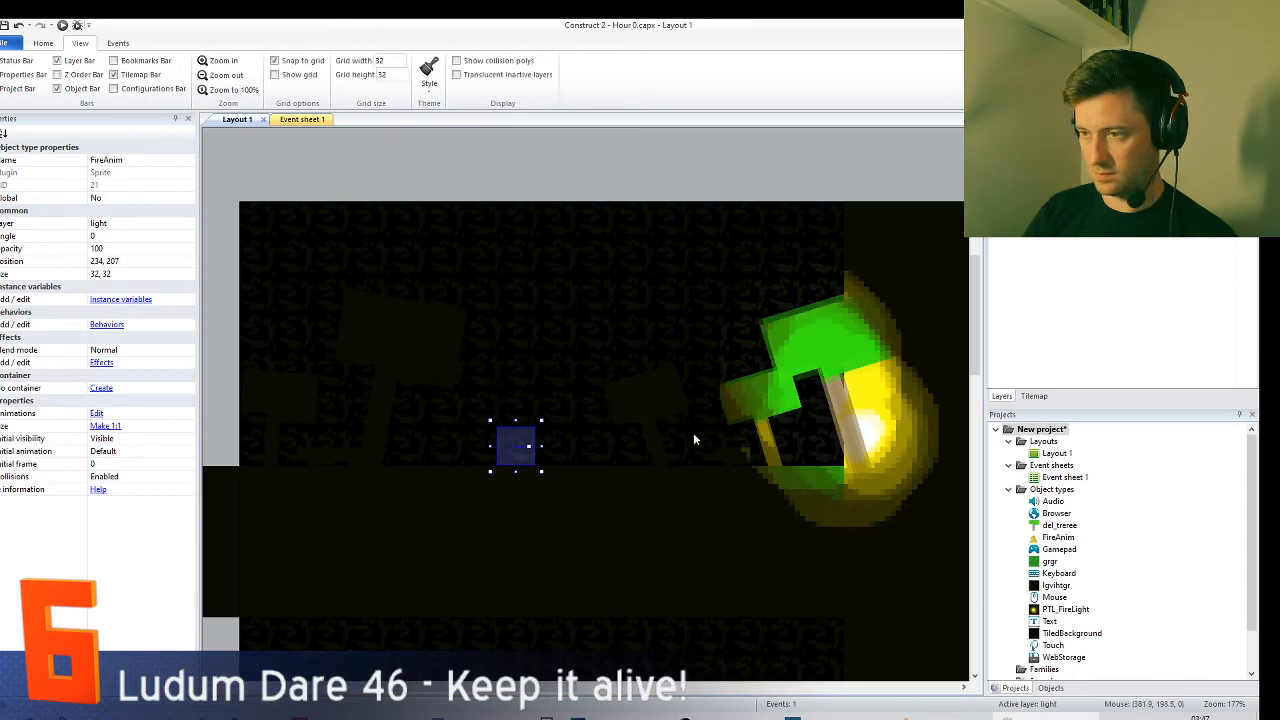
left_click(784, 343)
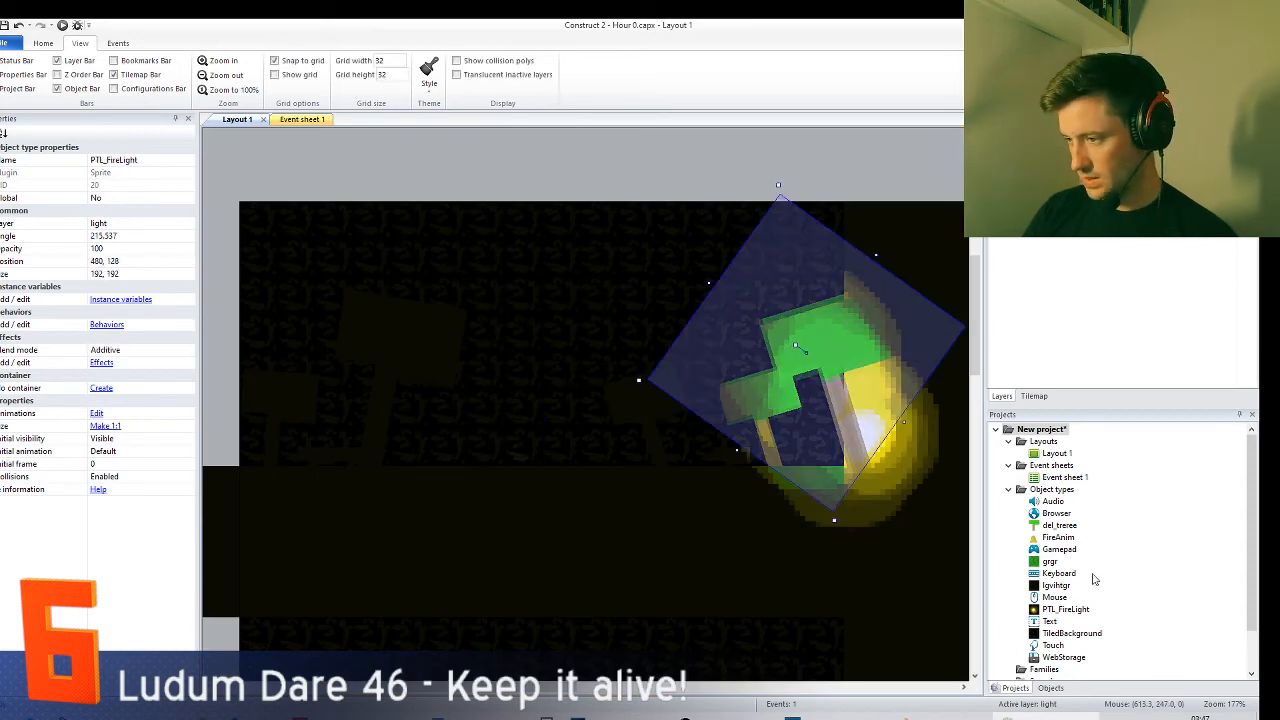
left_click(1075, 612)
right_click(1075, 612)
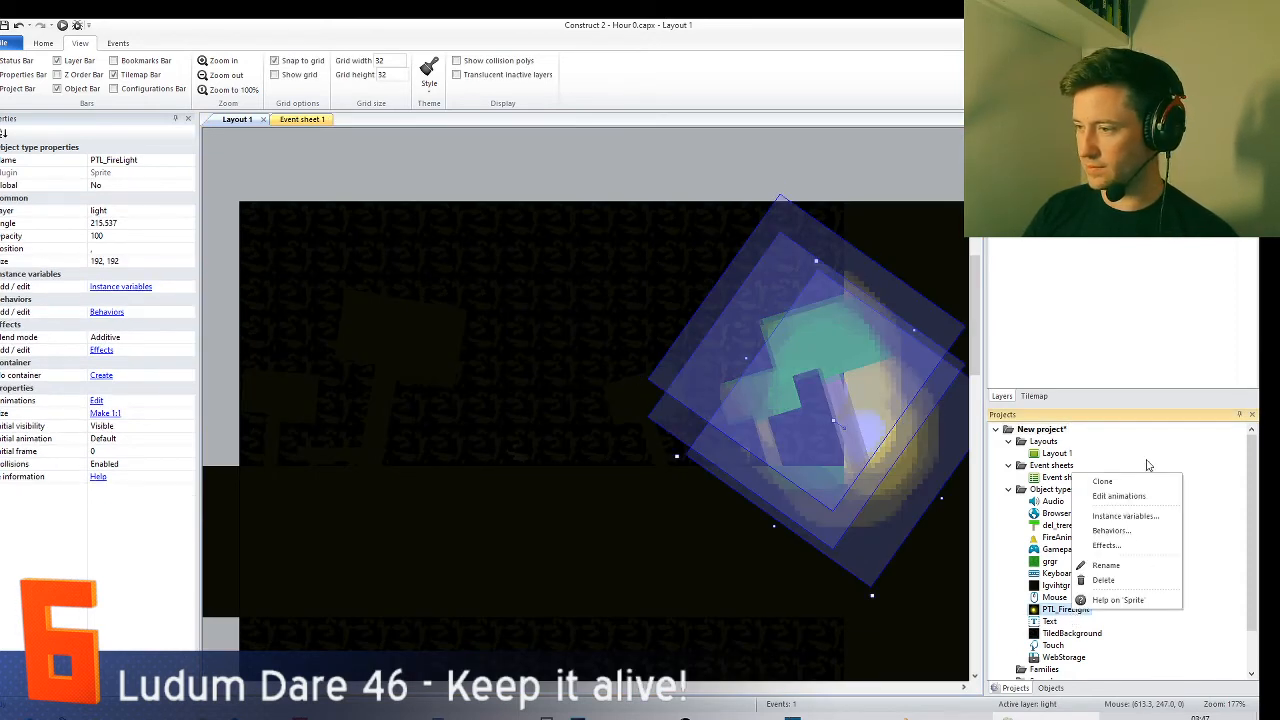
left_click(1115, 530)
left_click(731, 437)
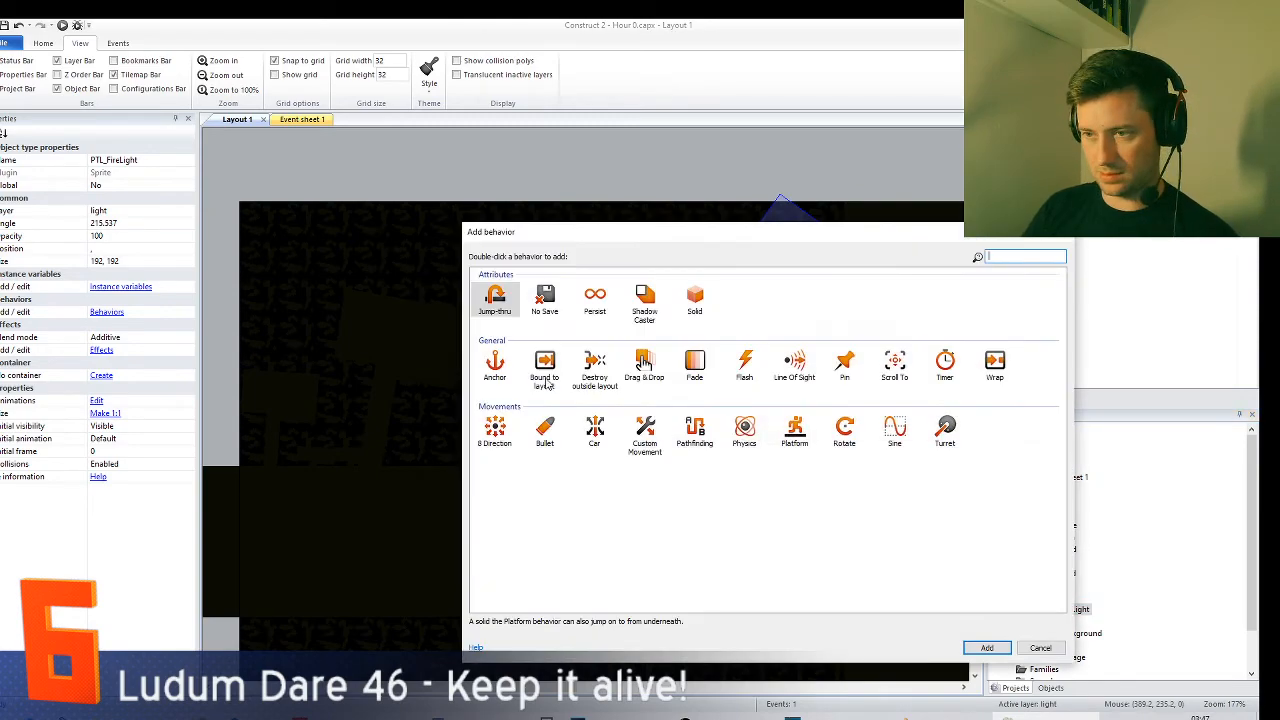
double_click(699, 388)
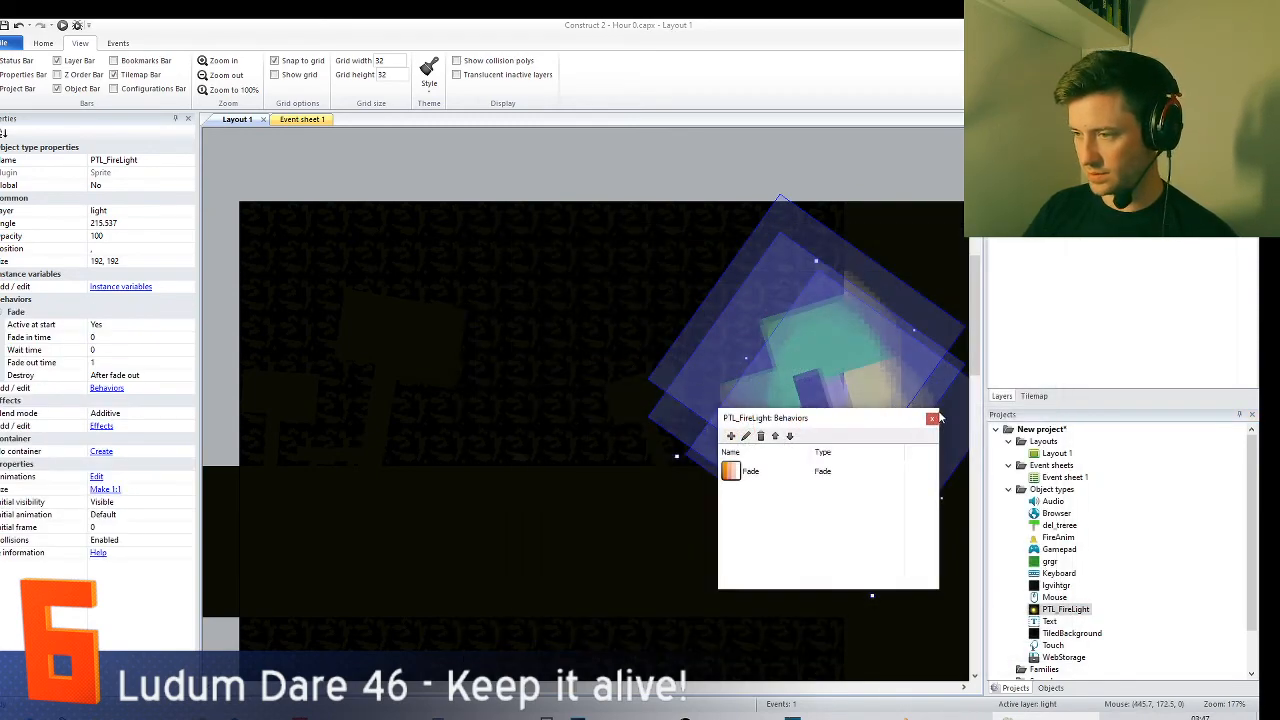
left_click(932, 418)
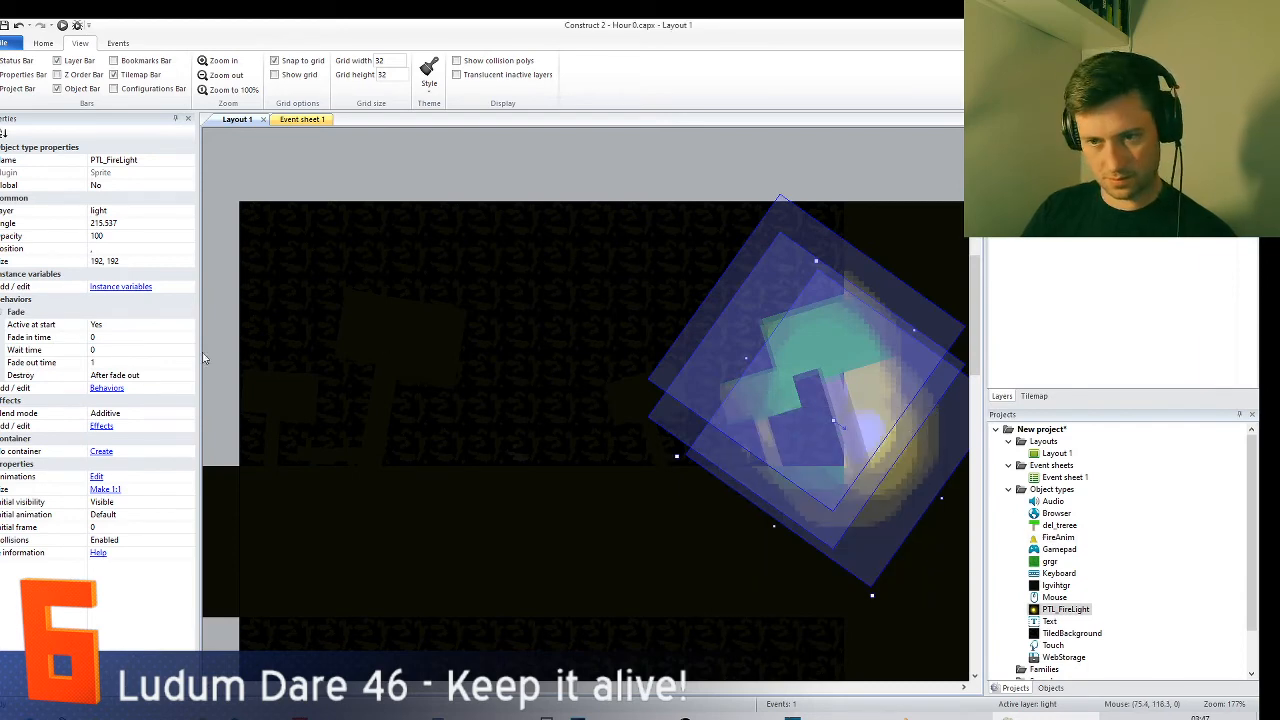
- Change the comparison of the PTL_FireLight.Count condition in Event sheet 1 to Less than
left_click(303, 120)
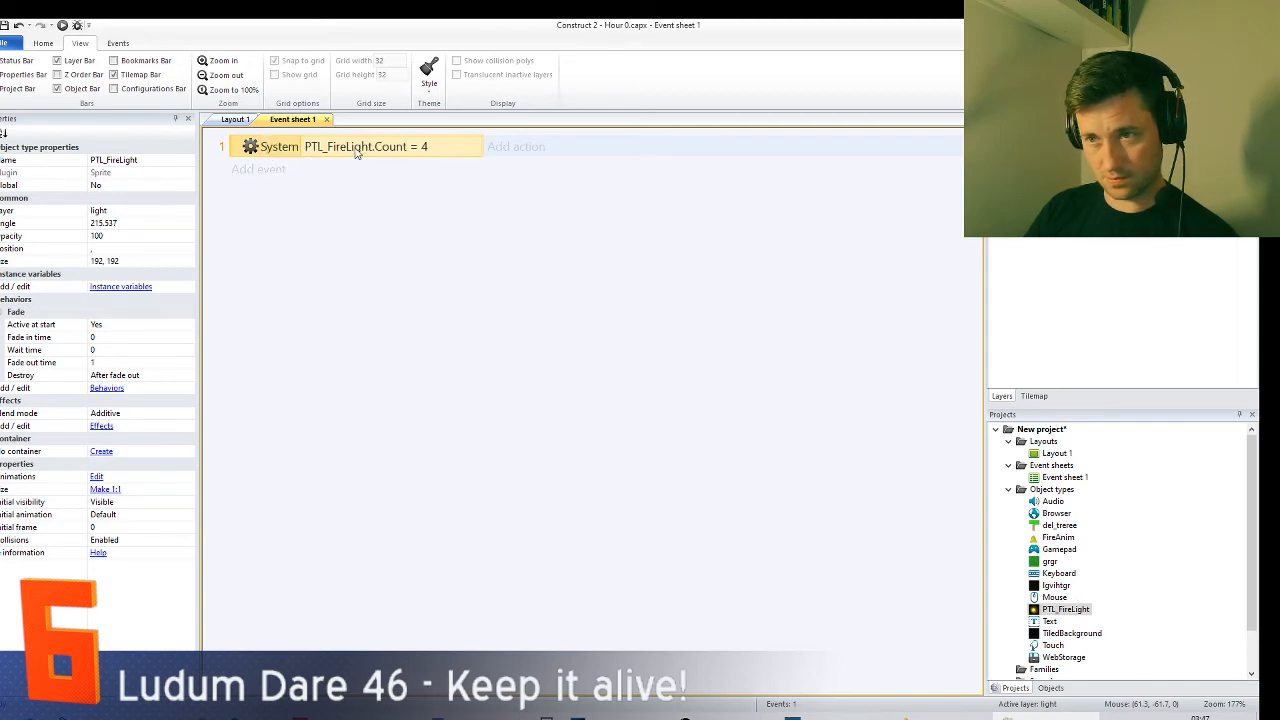
key("Return")
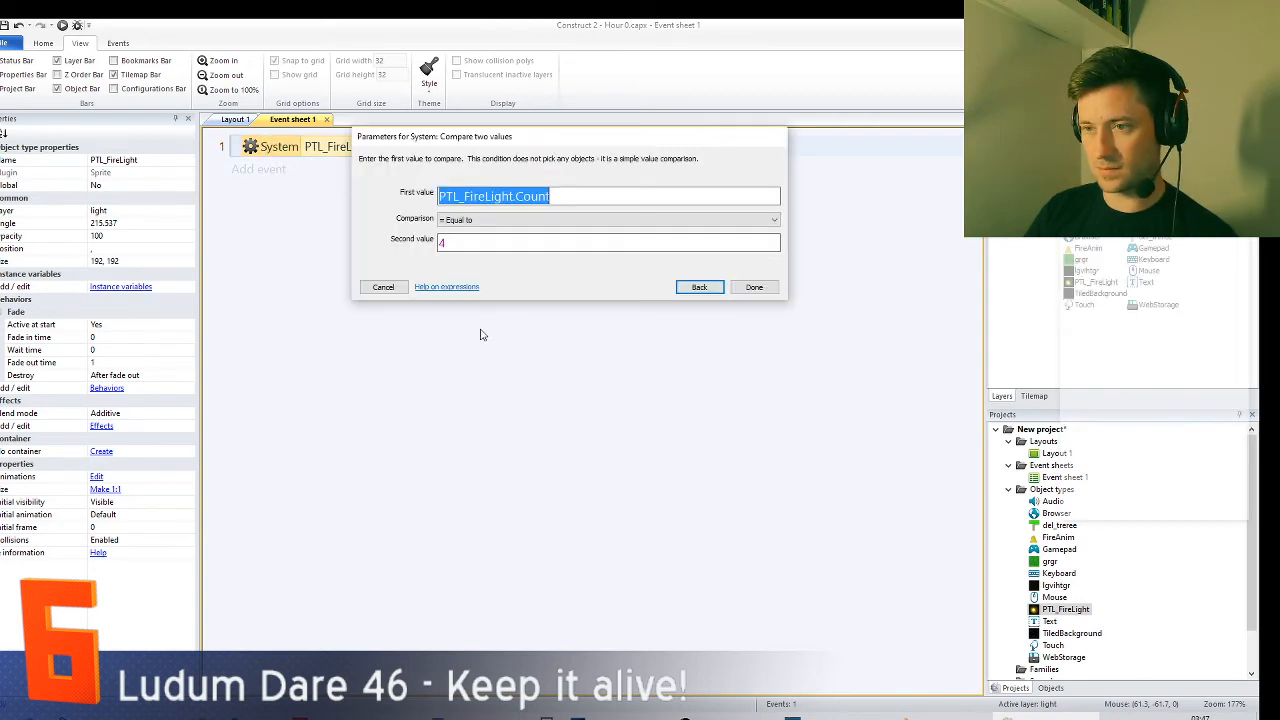
left_click(476, 220)
left_click(600, 251)
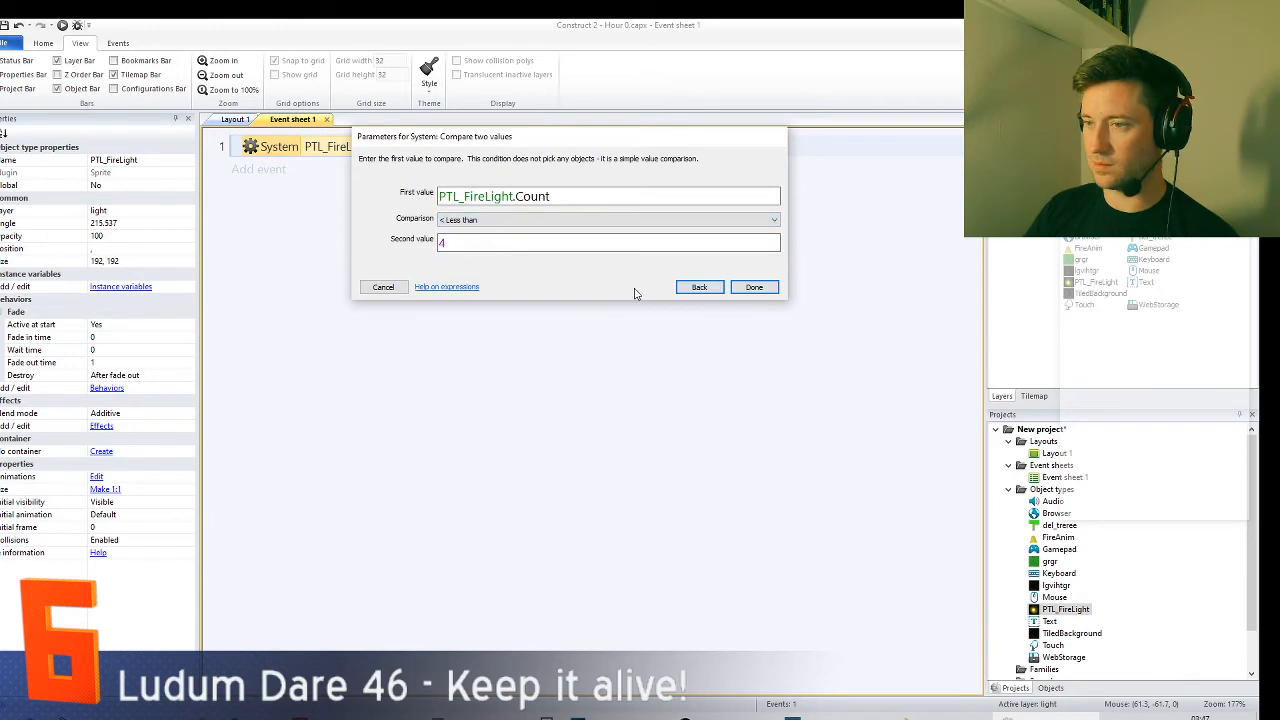
left_click(758, 290)
- Add a System Create object action to the PTL_FireLight.Count event that creates PTL_FireLight on layer "light"
left_click(522, 152)
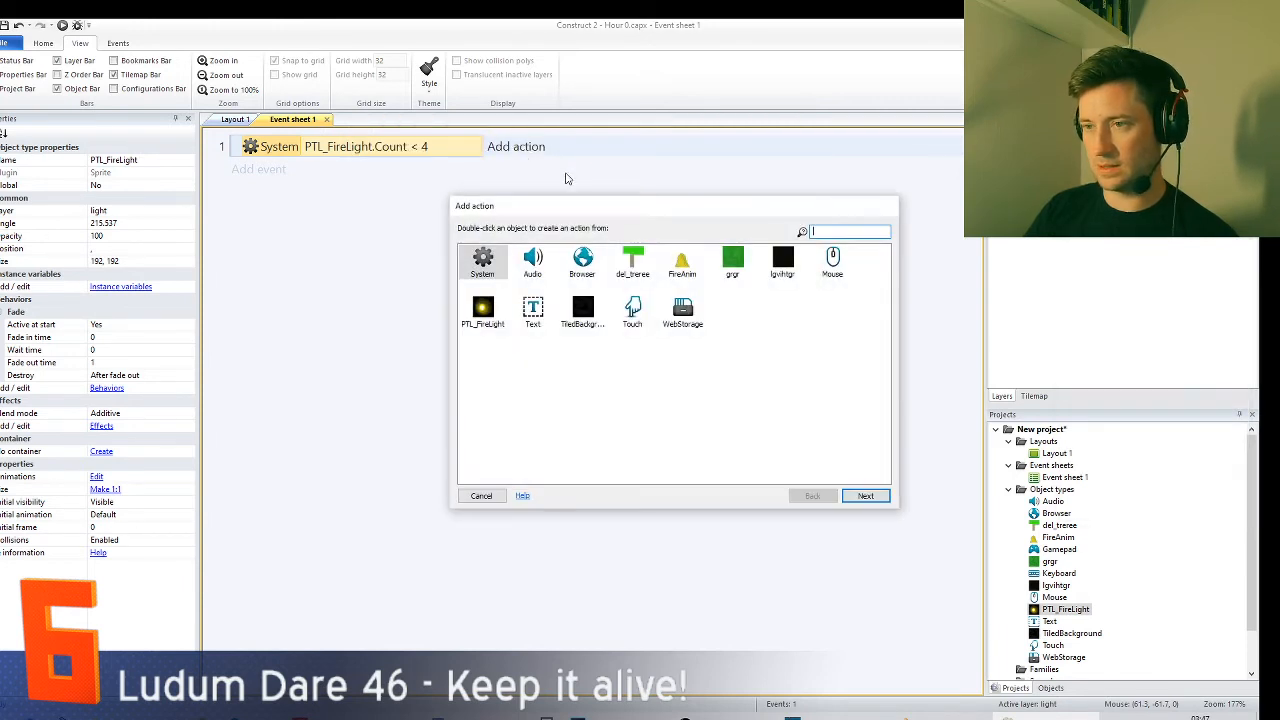
double_click(490, 262)
left_click(510, 315)
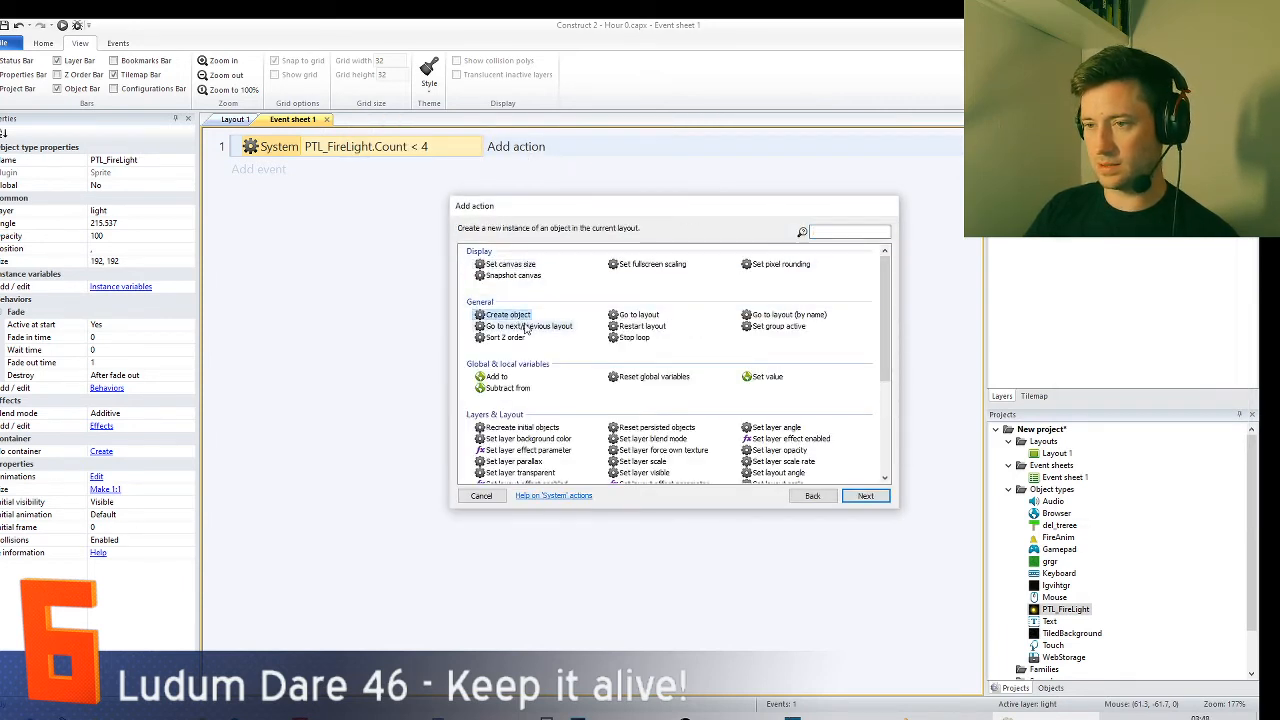
double_click(510, 315)
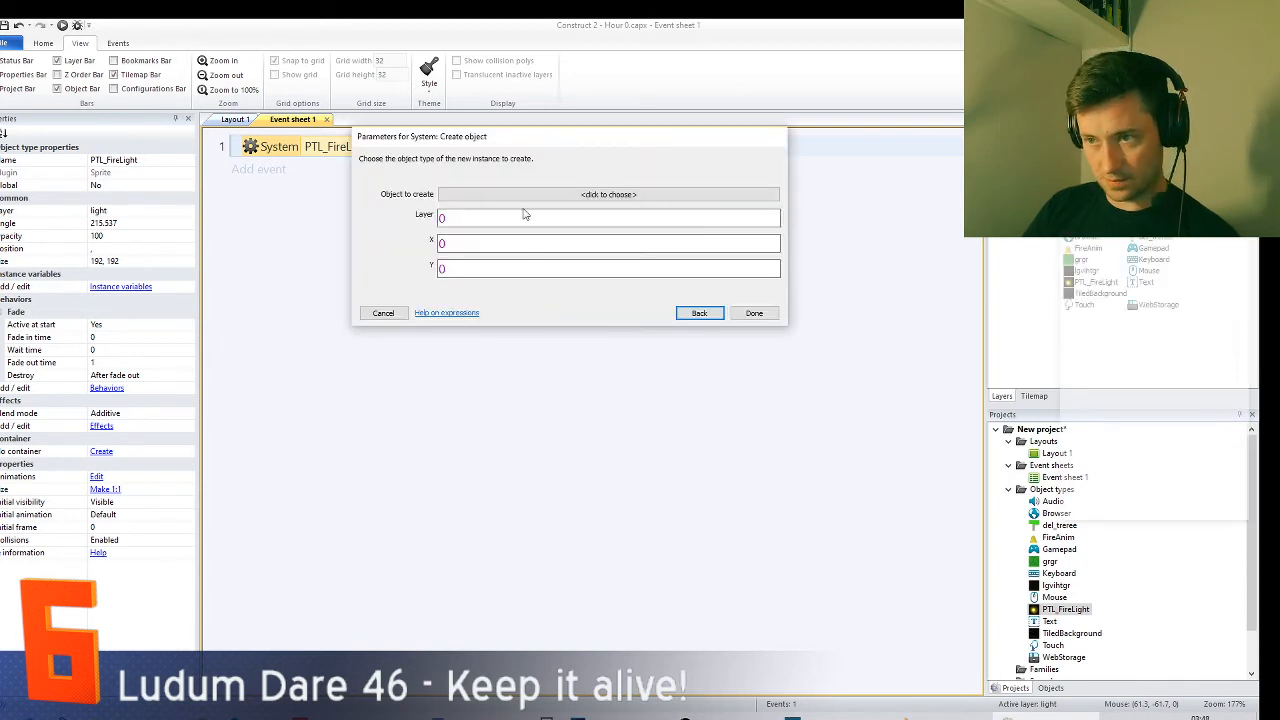
left_click(529, 196)
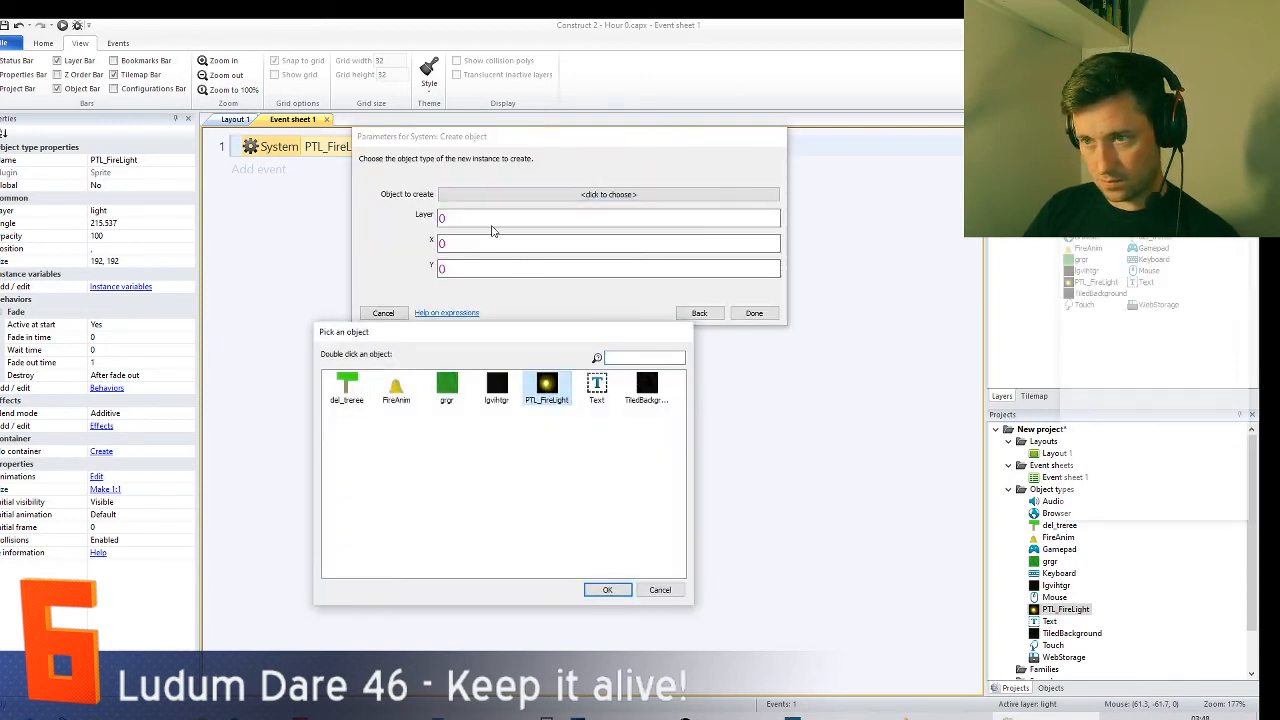
double_click(557, 398)
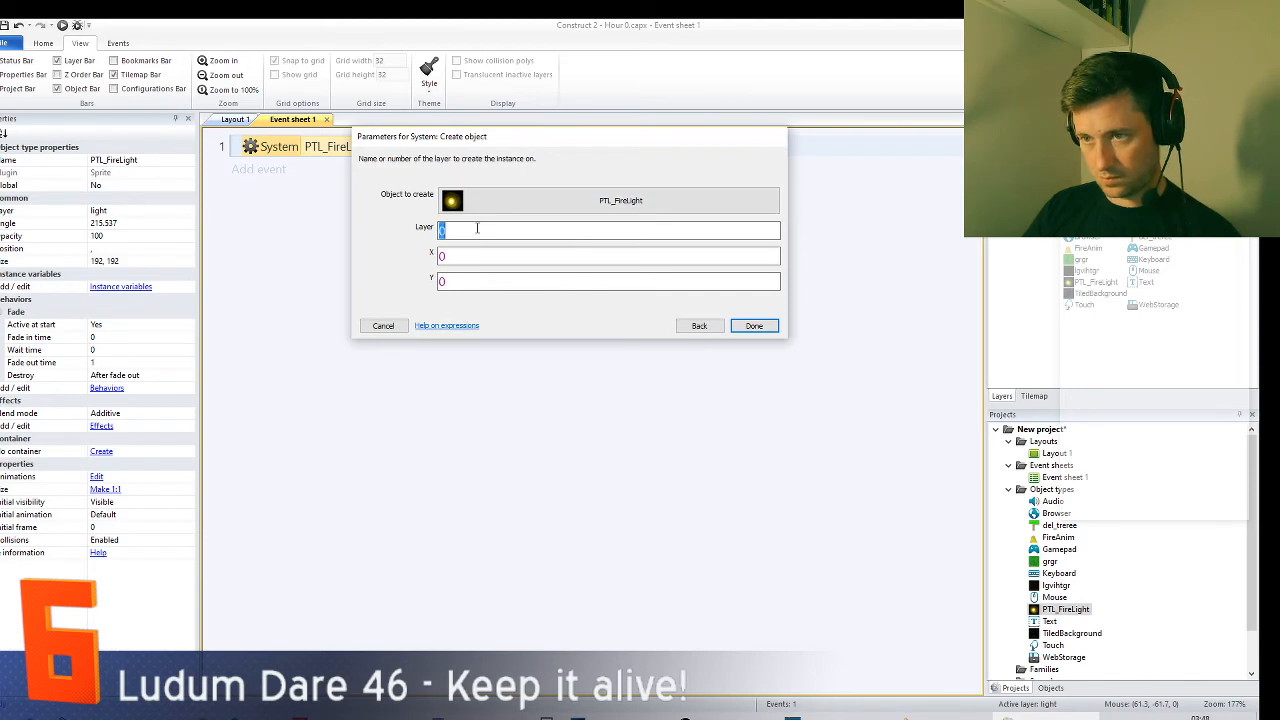
type("li")
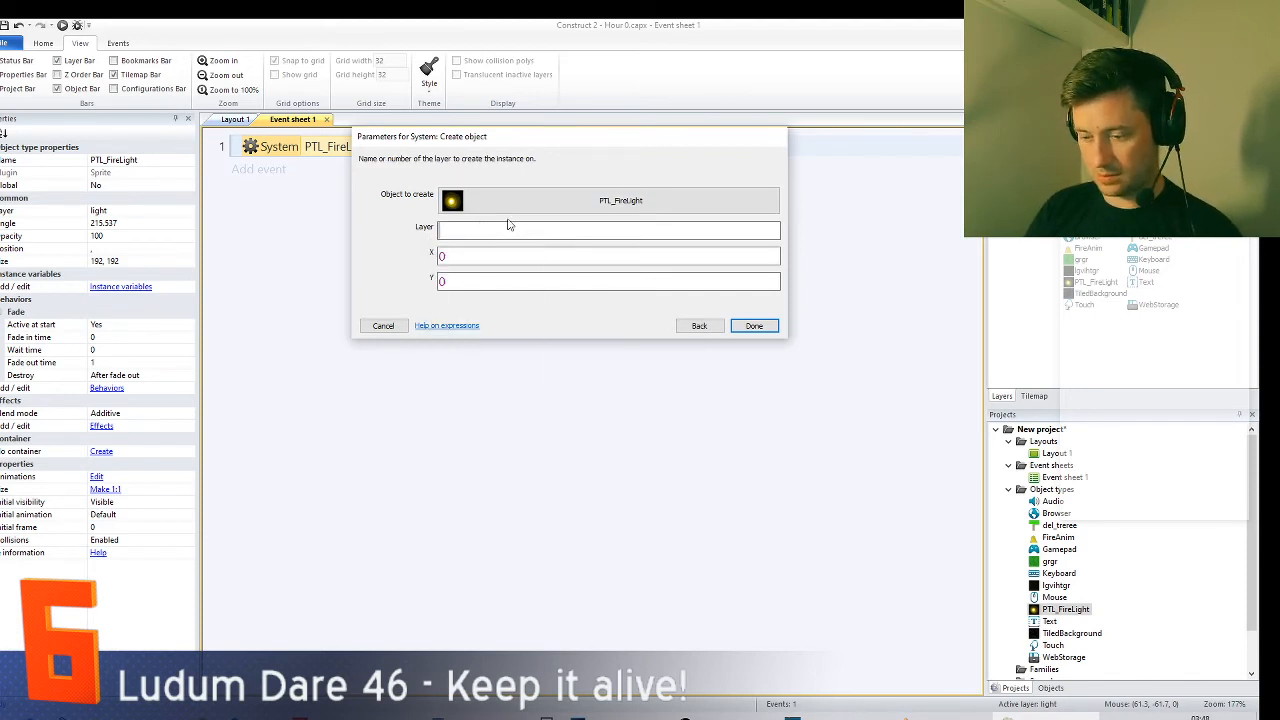
type("\"light\"")
key("Tab")
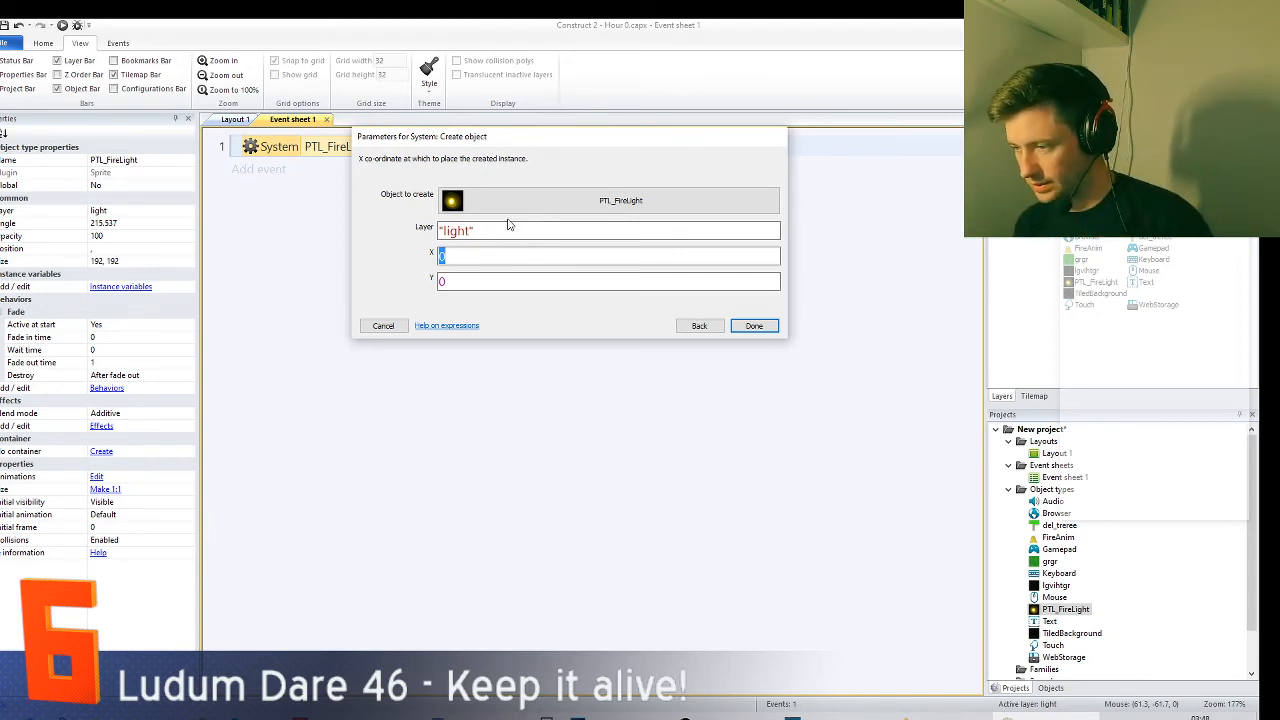
- Set the Create object action's X to FireAnim.X and its Y to FireAnim.Y
type("fi")
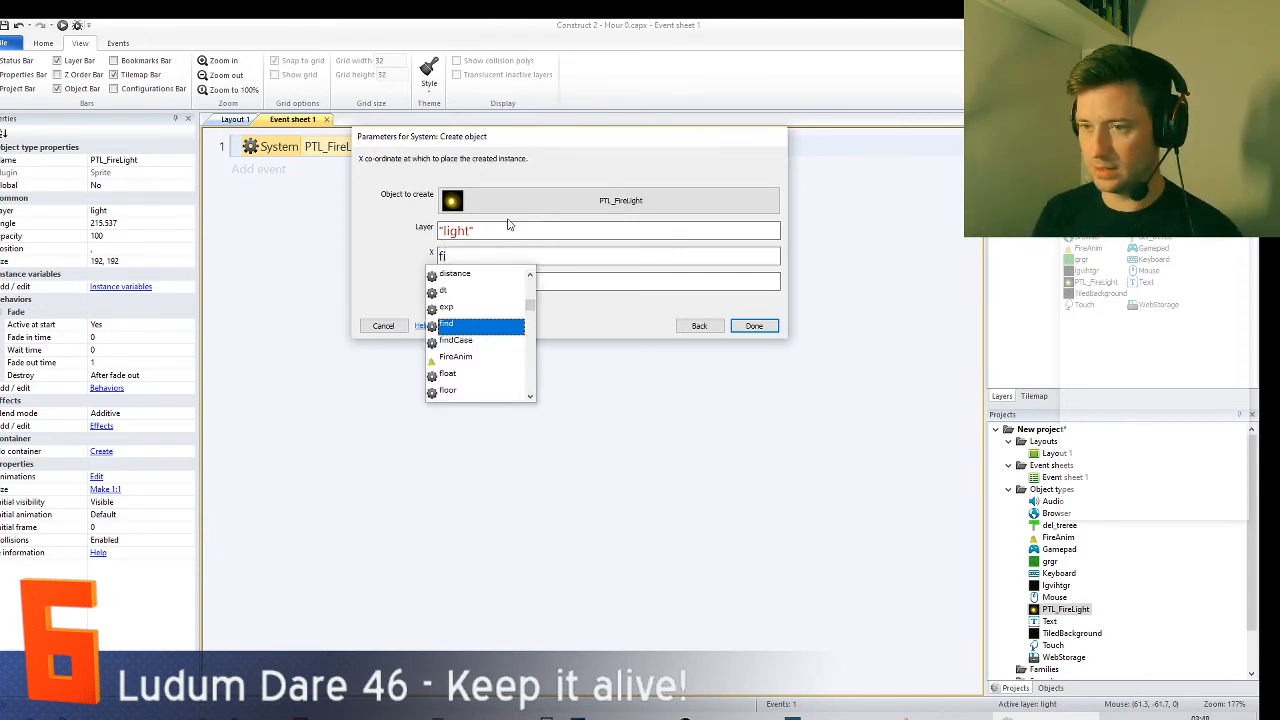
key("Down")
key("Down")
key("Return")
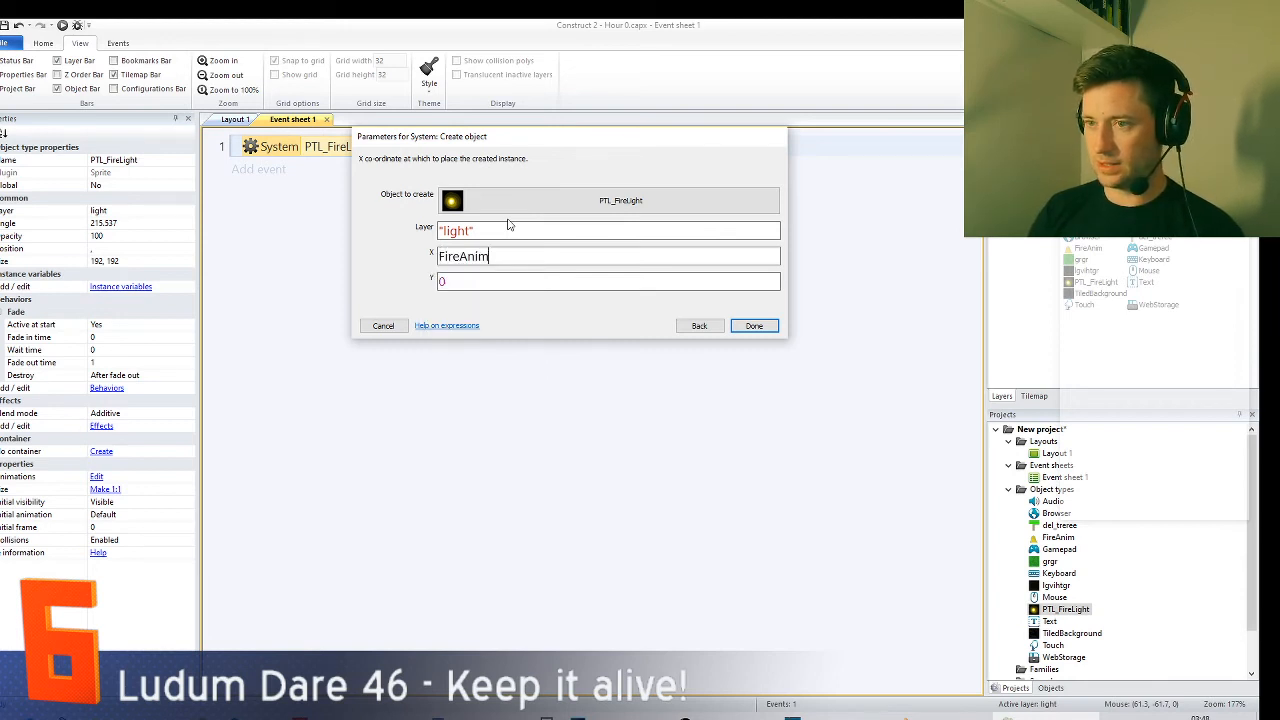
type(".X")
key("ctrl+a")
key("ctrl+c")
key("Tab")
key("ctrl+v")
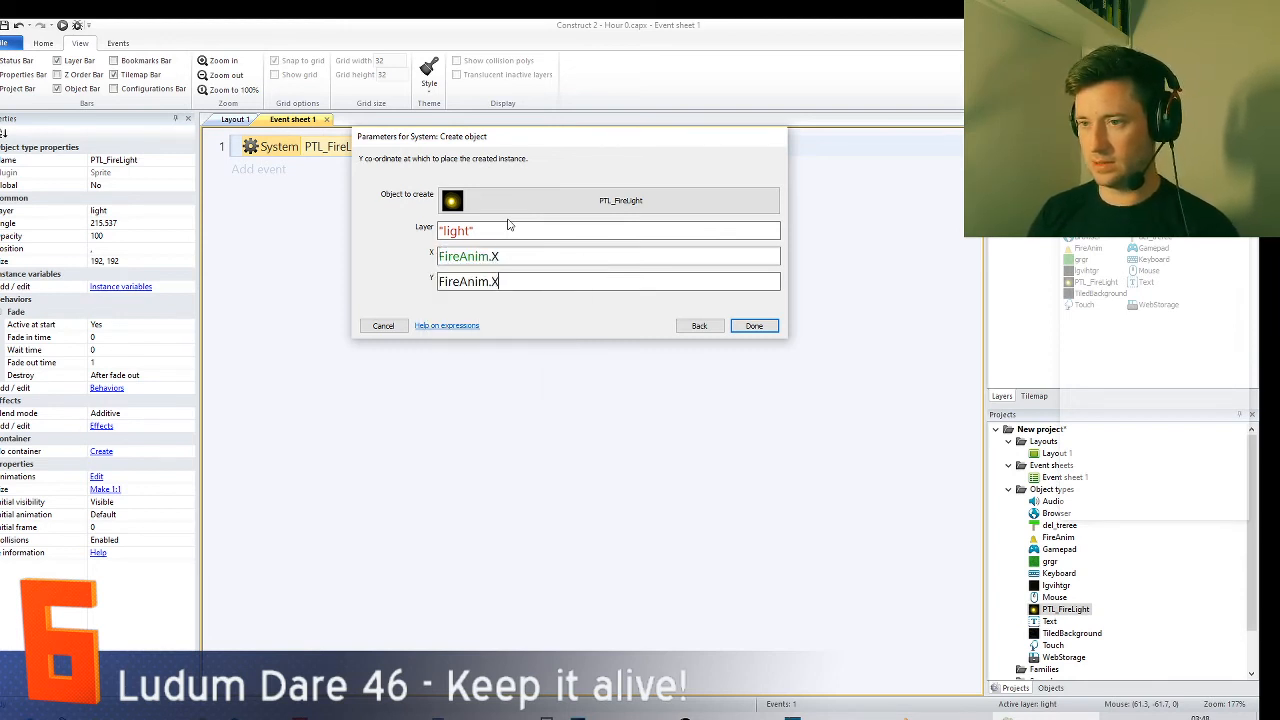
type("Y")
key("Return")
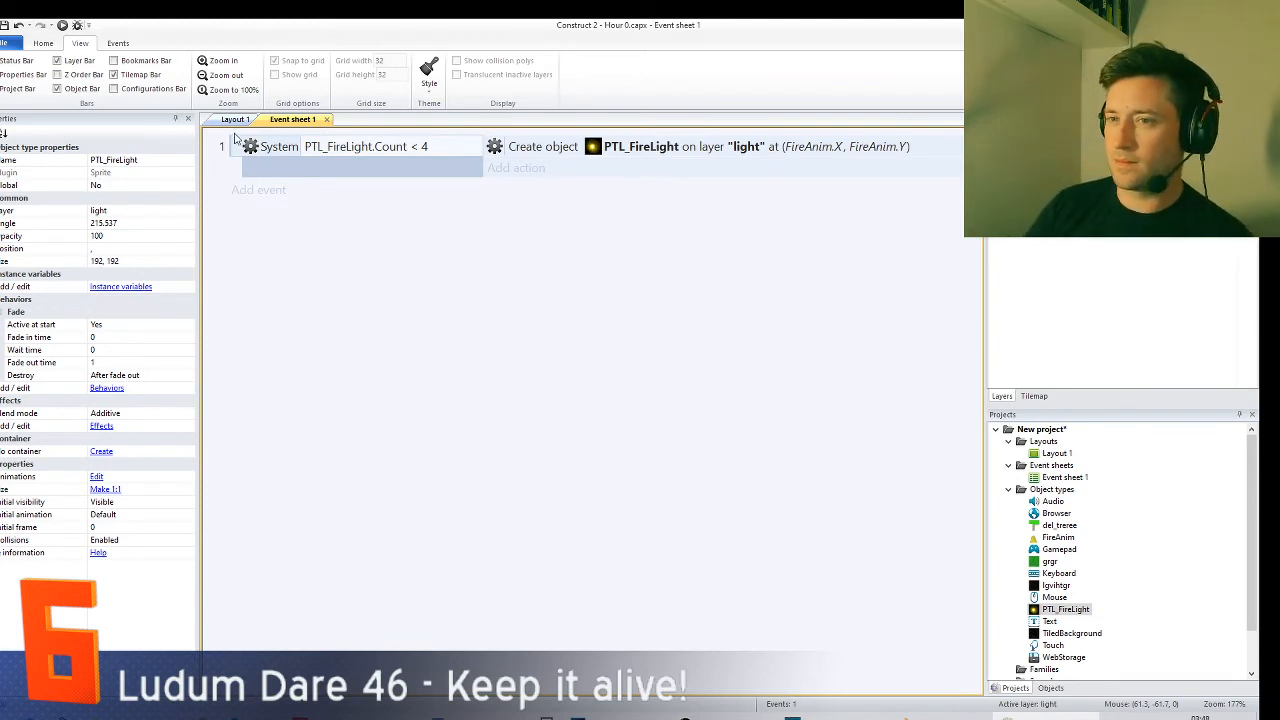
- Set the Fade out time of the PTL_FireLight object type's Fade behavior to 3
left_click(1057, 539)
left_click(1065, 609)
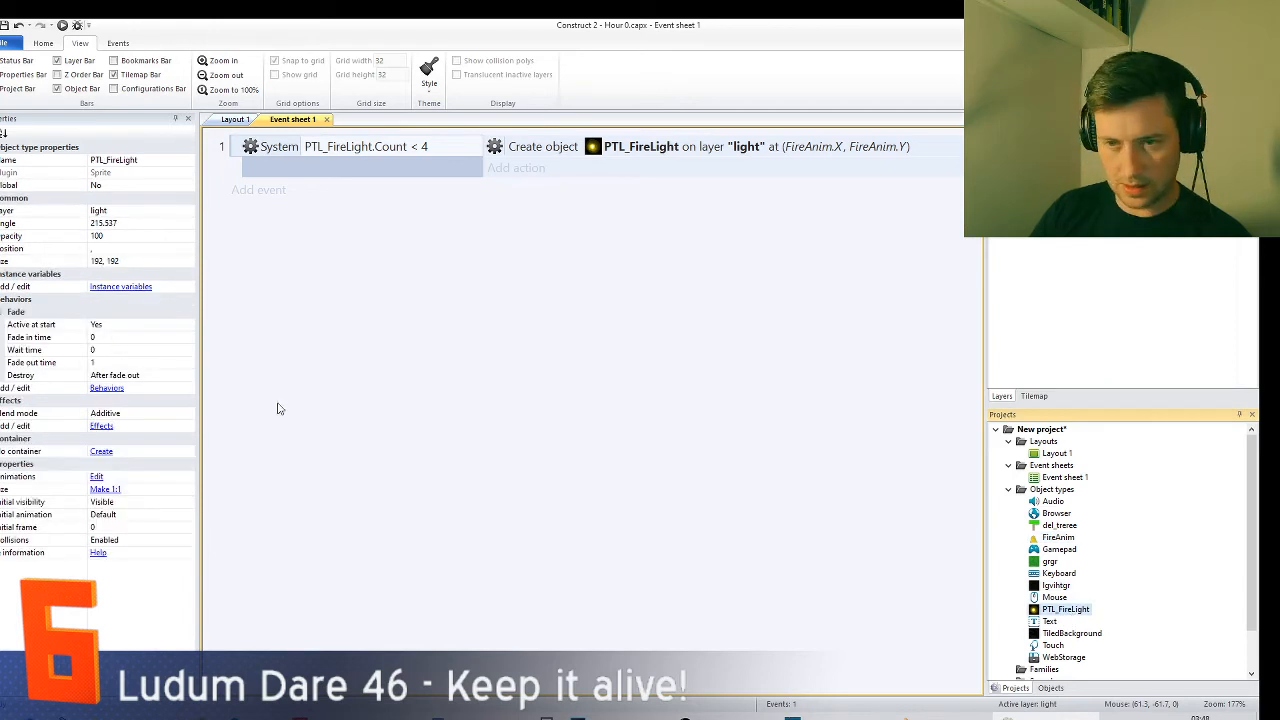
left_click(143, 361)
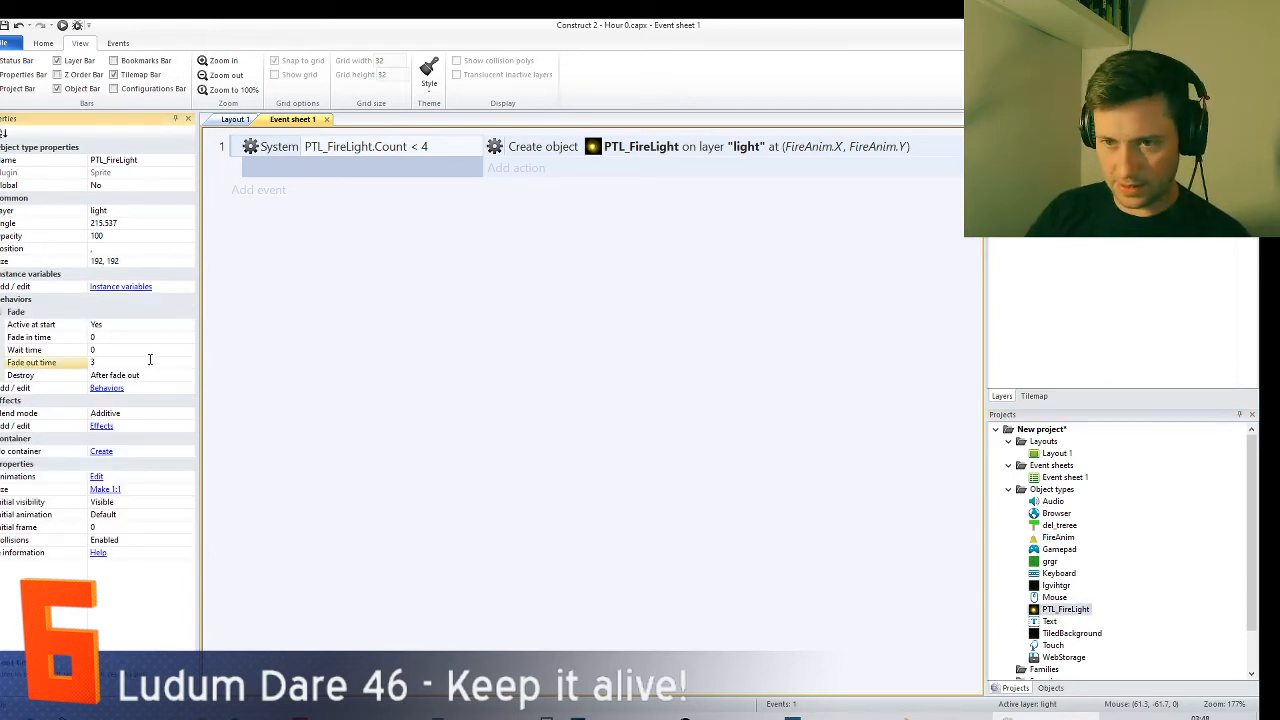
left_click(464, 383)
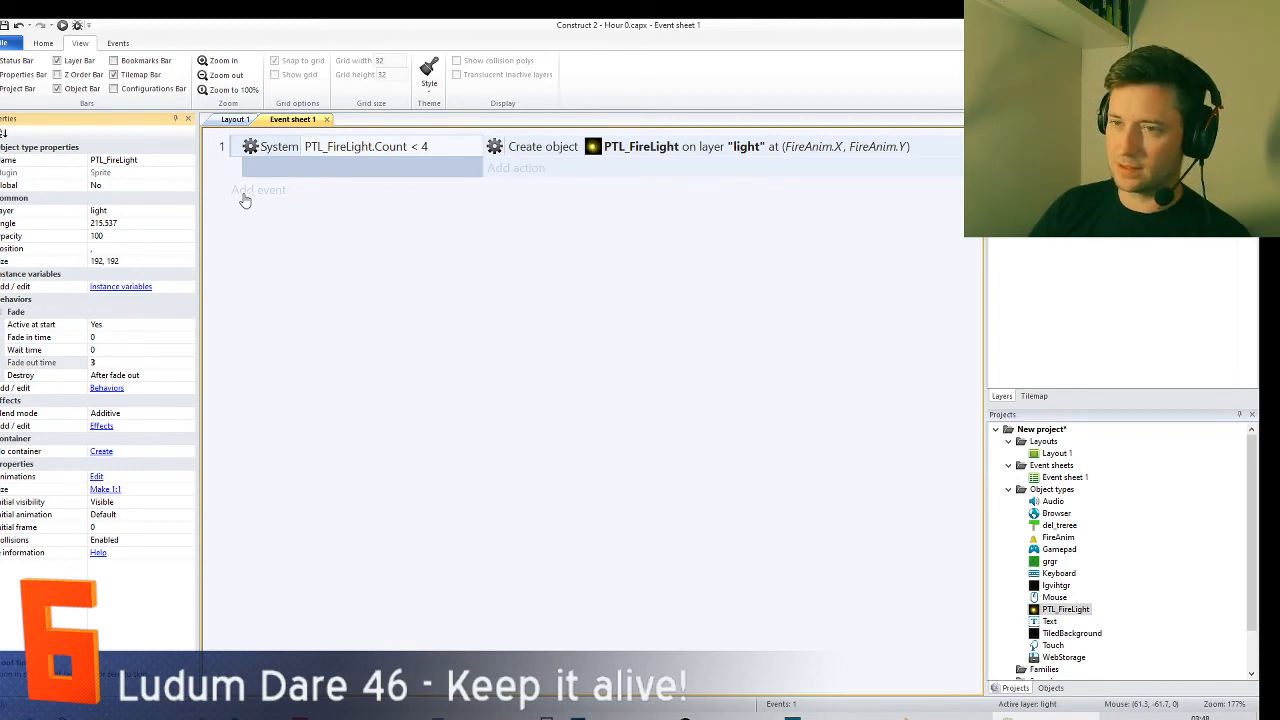
- Add a Fade Set fade-out time action for PTL_FireLight to the event, with the expression 2+int(random(2))
left_click(527, 169)
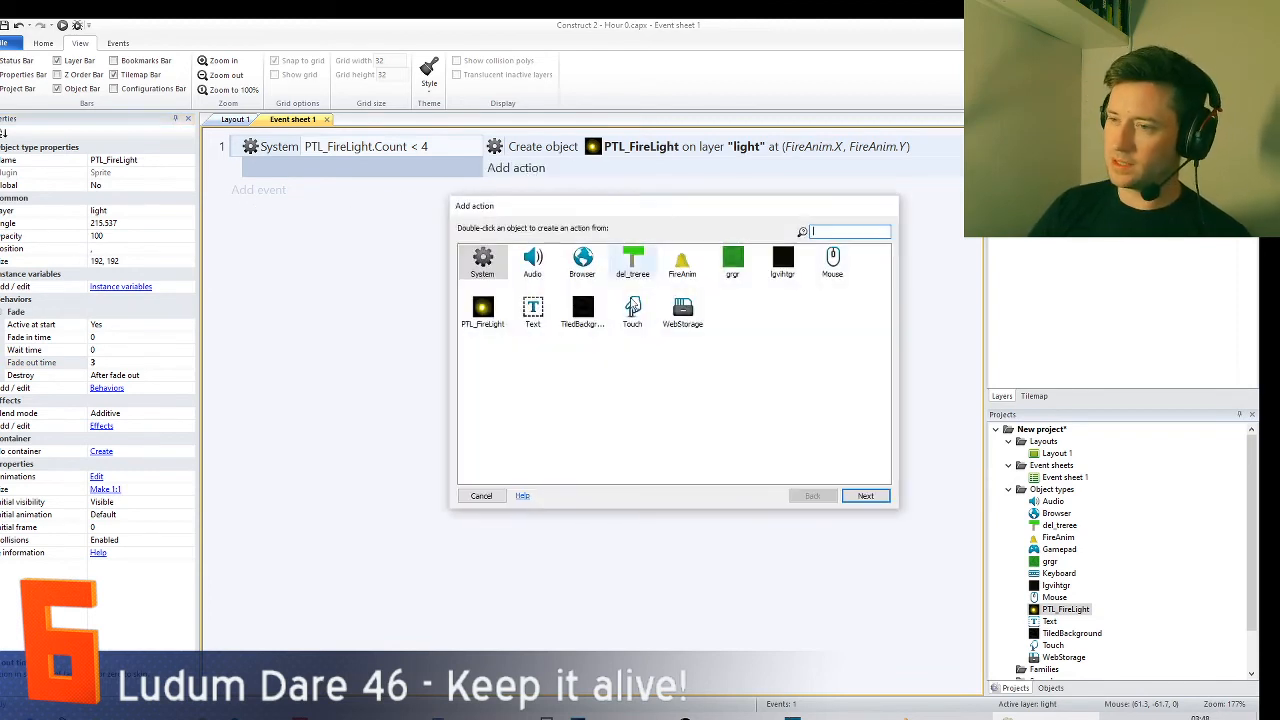
double_click(482, 310)
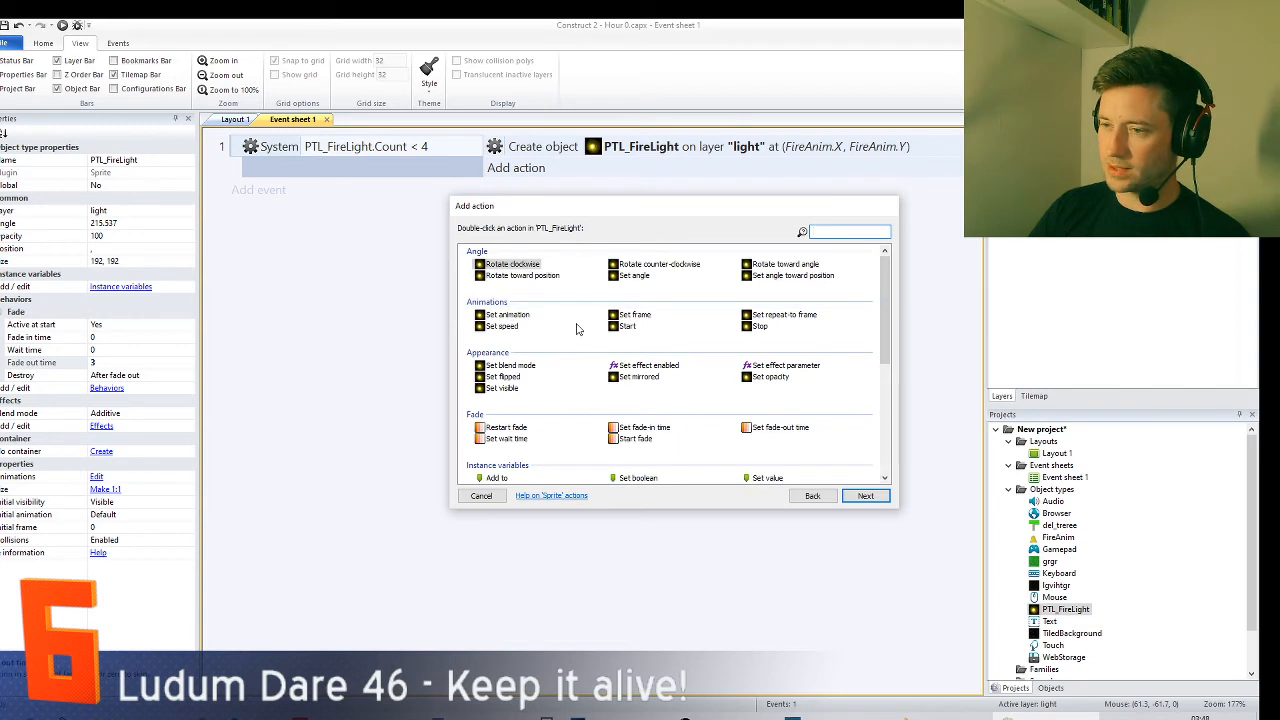
scroll(601, 356, "down", 5)
double_click(772, 312)
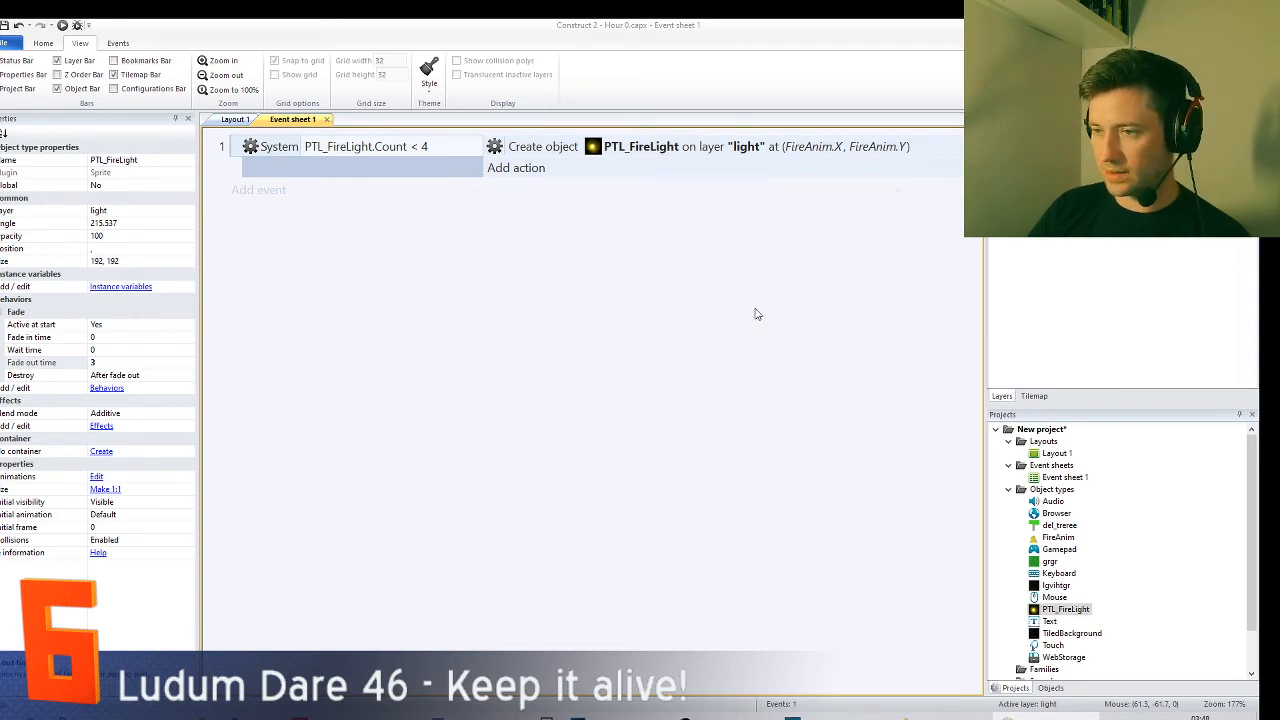
type("2")
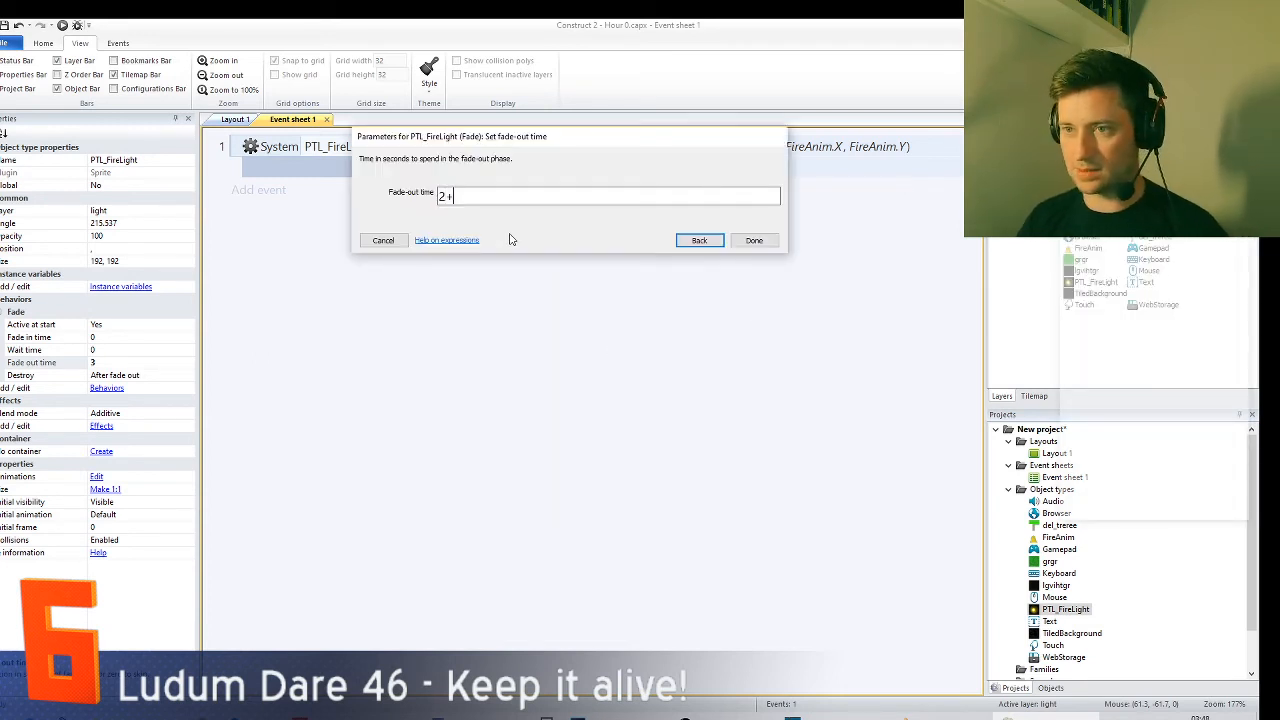
type("+int(random(2")
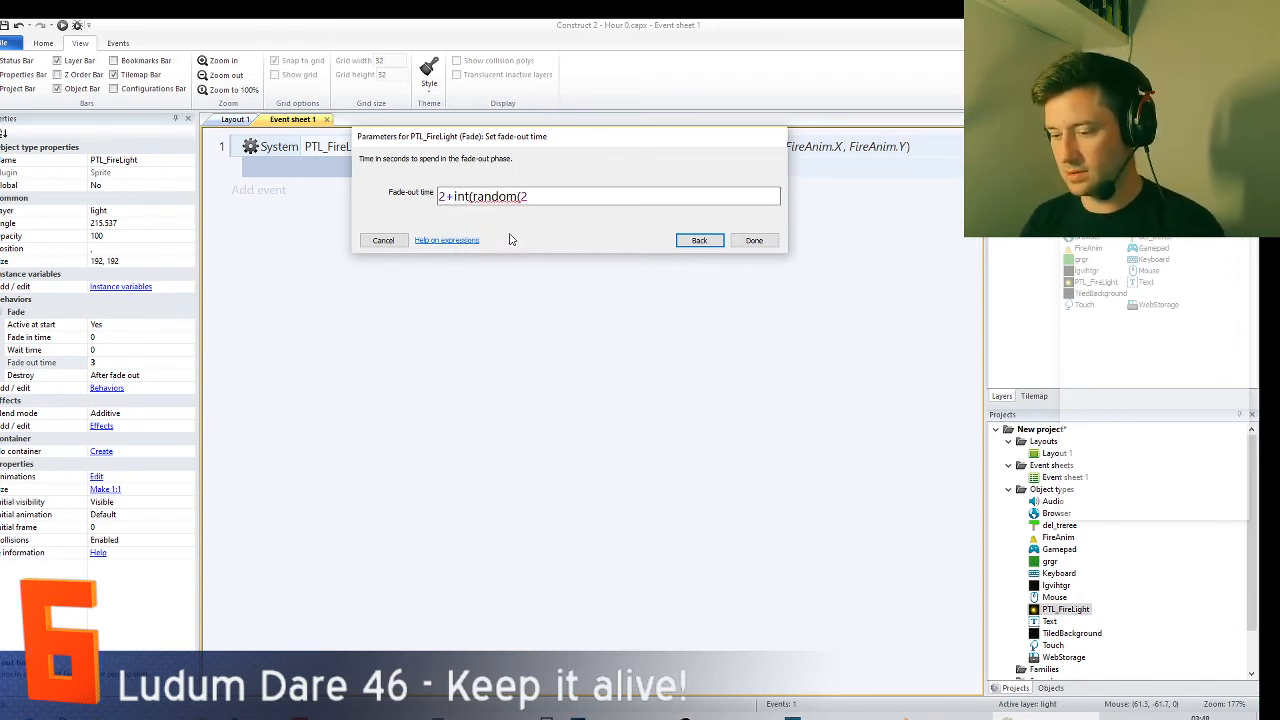
- Remove the int() wrapper from the fade-out time expression, making it 2+random(2)
key("Left")
key("Left")
key("Left")
key("Left")
key("Left")
key("Left")
key("Left")
key("Left")
key("Left")
key("Left")
key("Left")
key("Left")
key("Left")
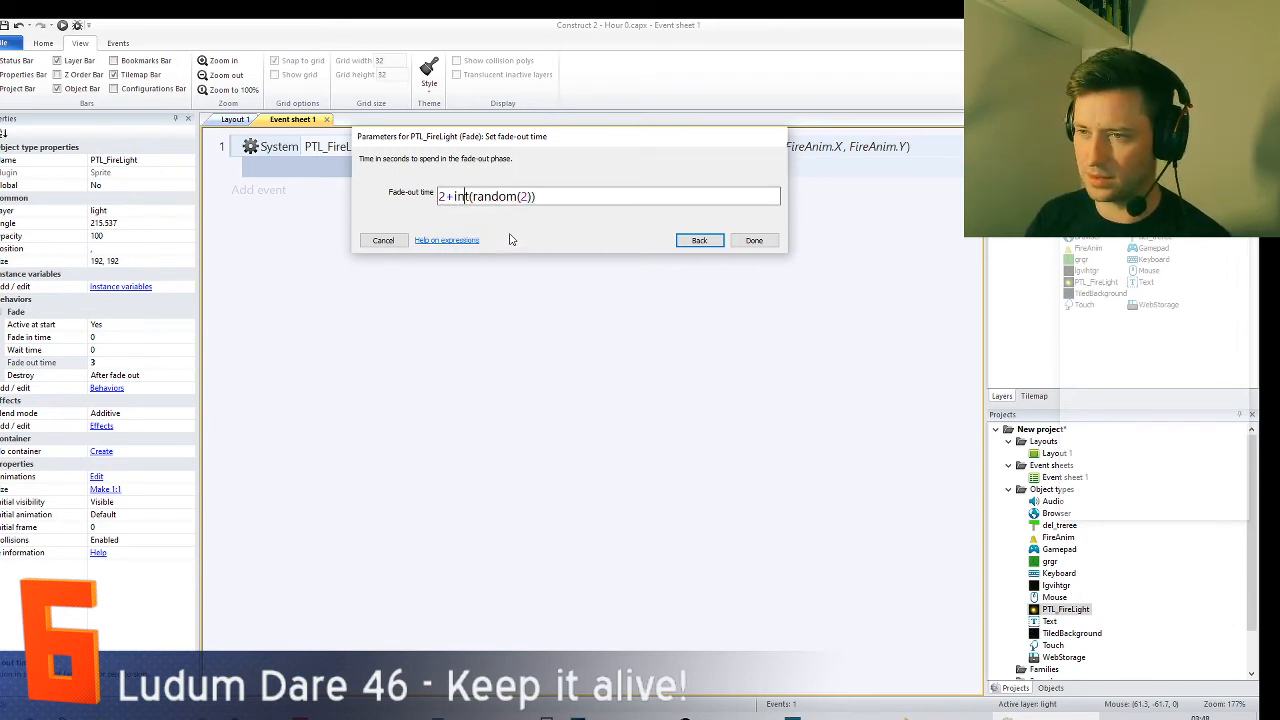
key("Delete")
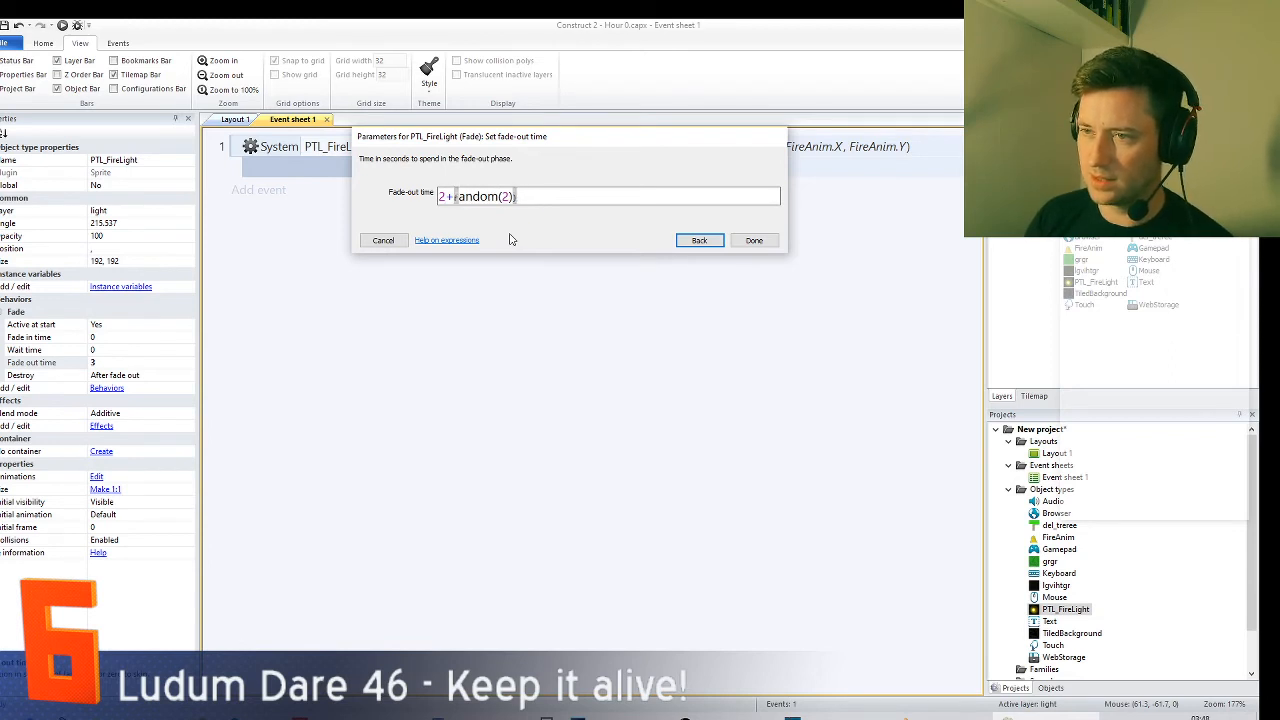
key("End")
key("BackSpace")
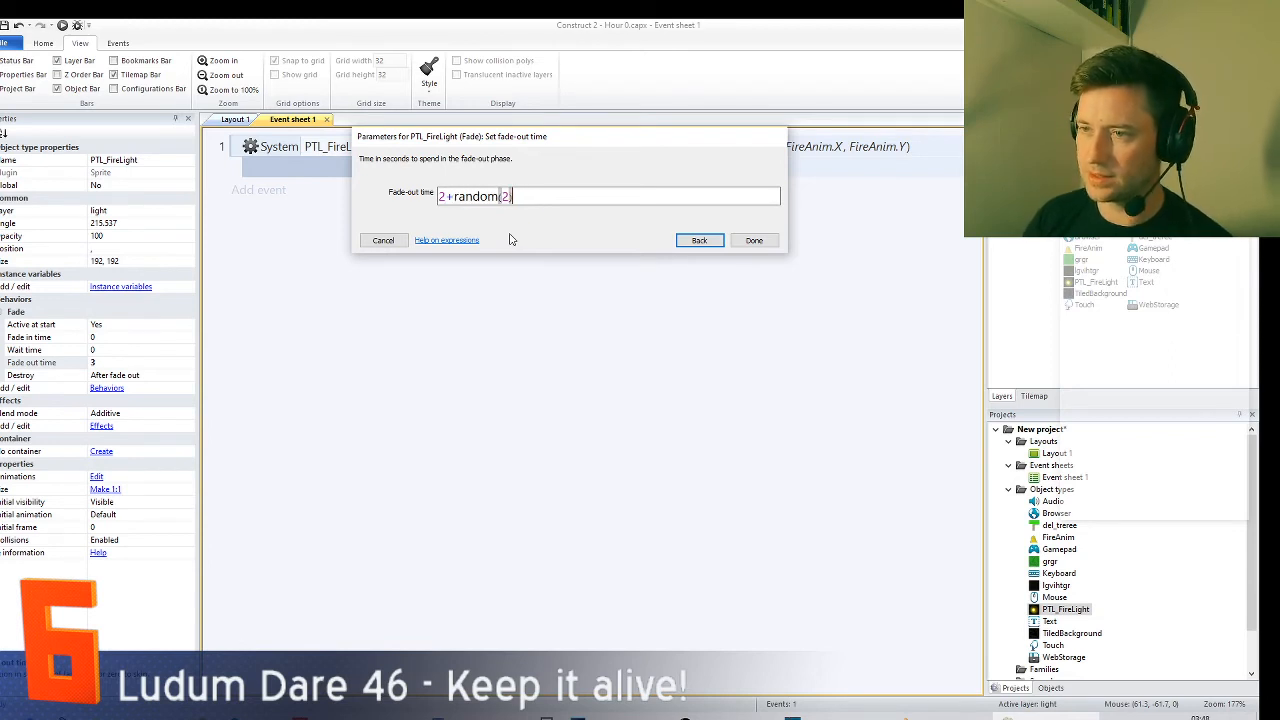
left_click(758, 243)
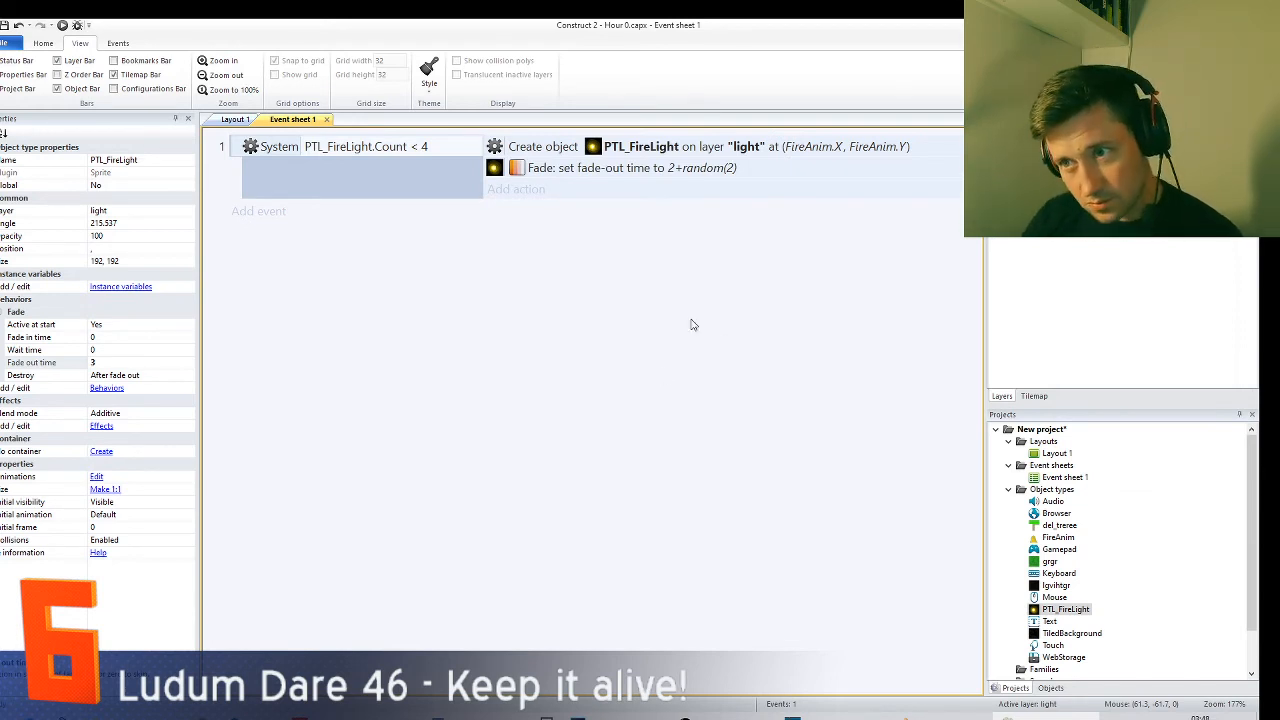
- Add a Set position action for PTL_FireLight to the event, with X set to self.X+int(random(30))-15
left_click(520, 191)
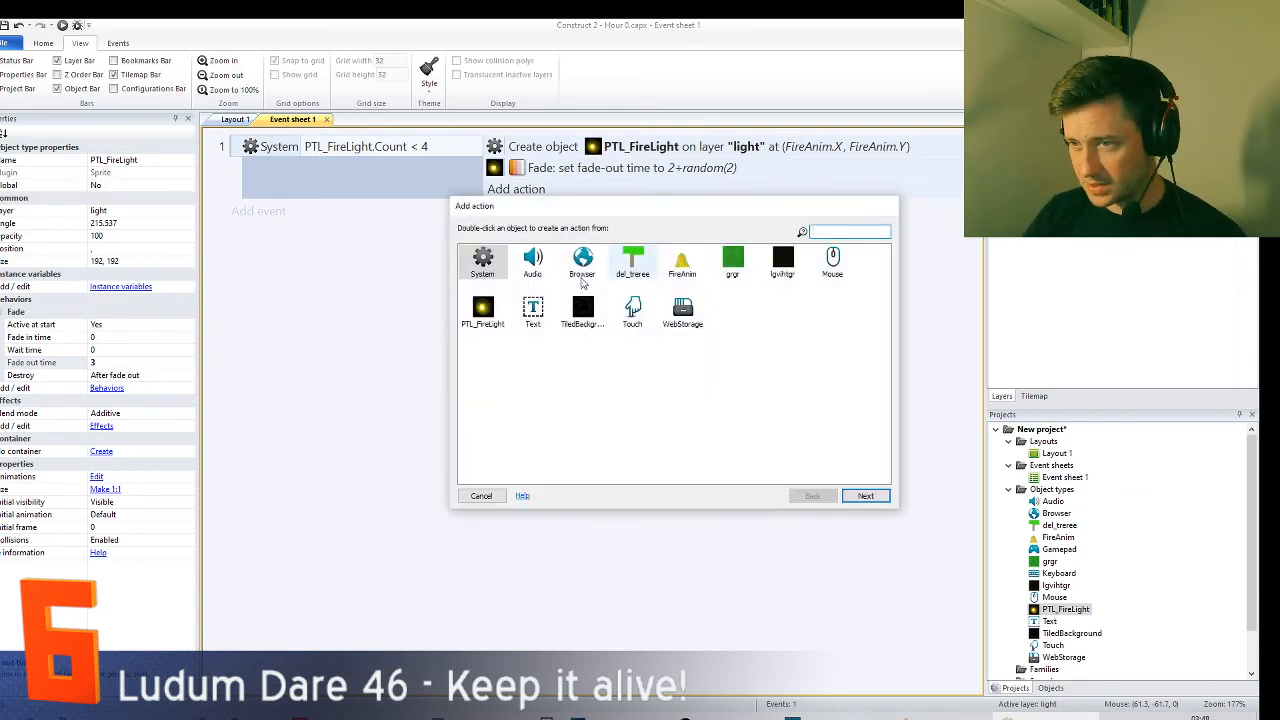
double_click(500, 318)
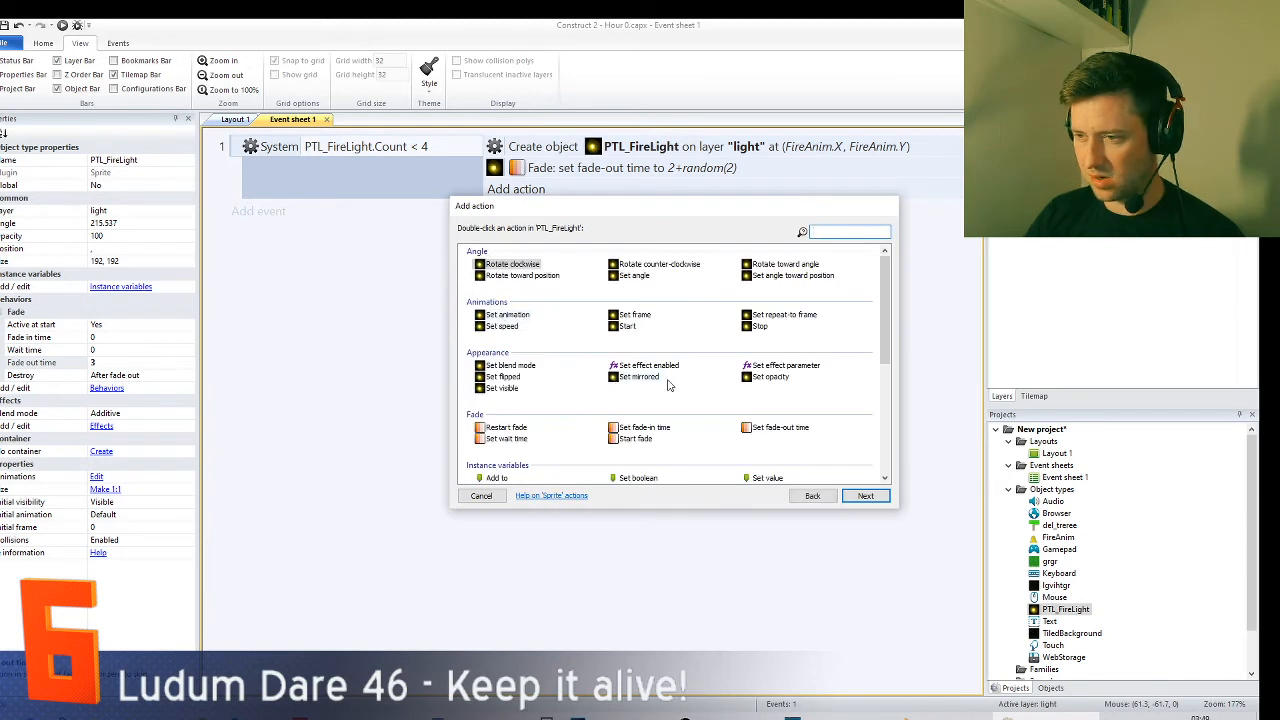
scroll(669, 385, "down", 2)
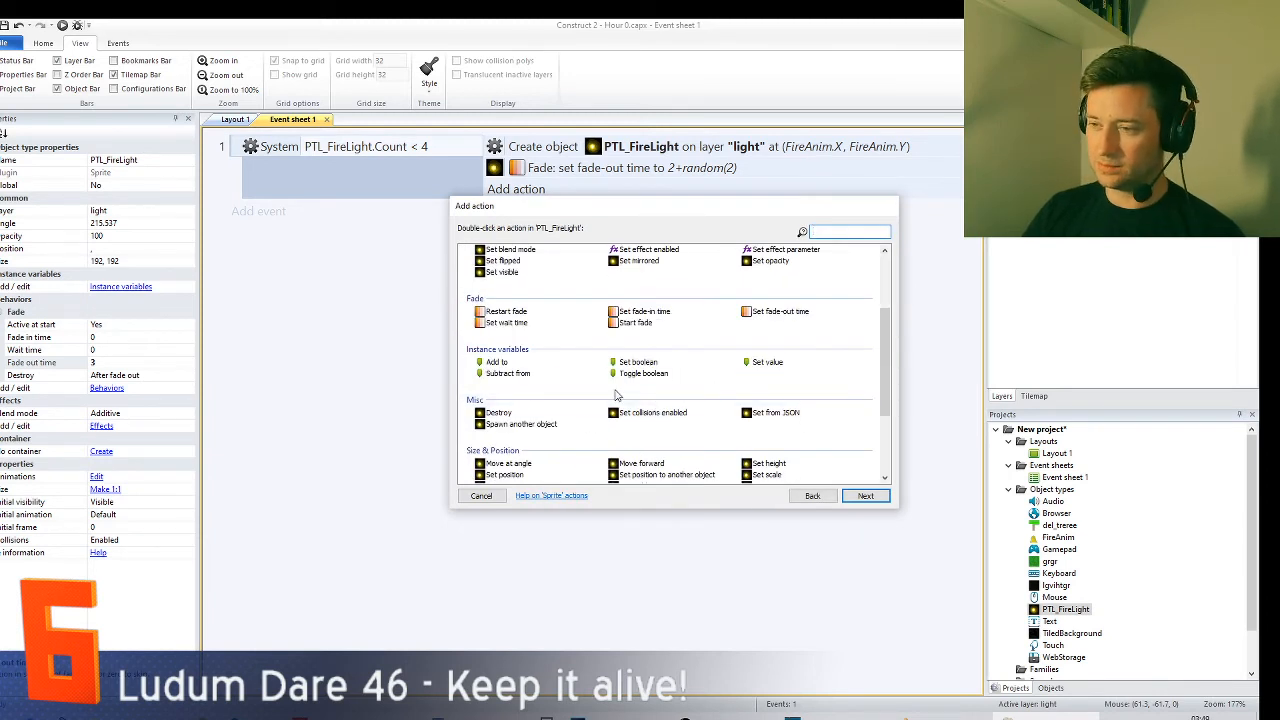
scroll(680, 390, "down", 2)
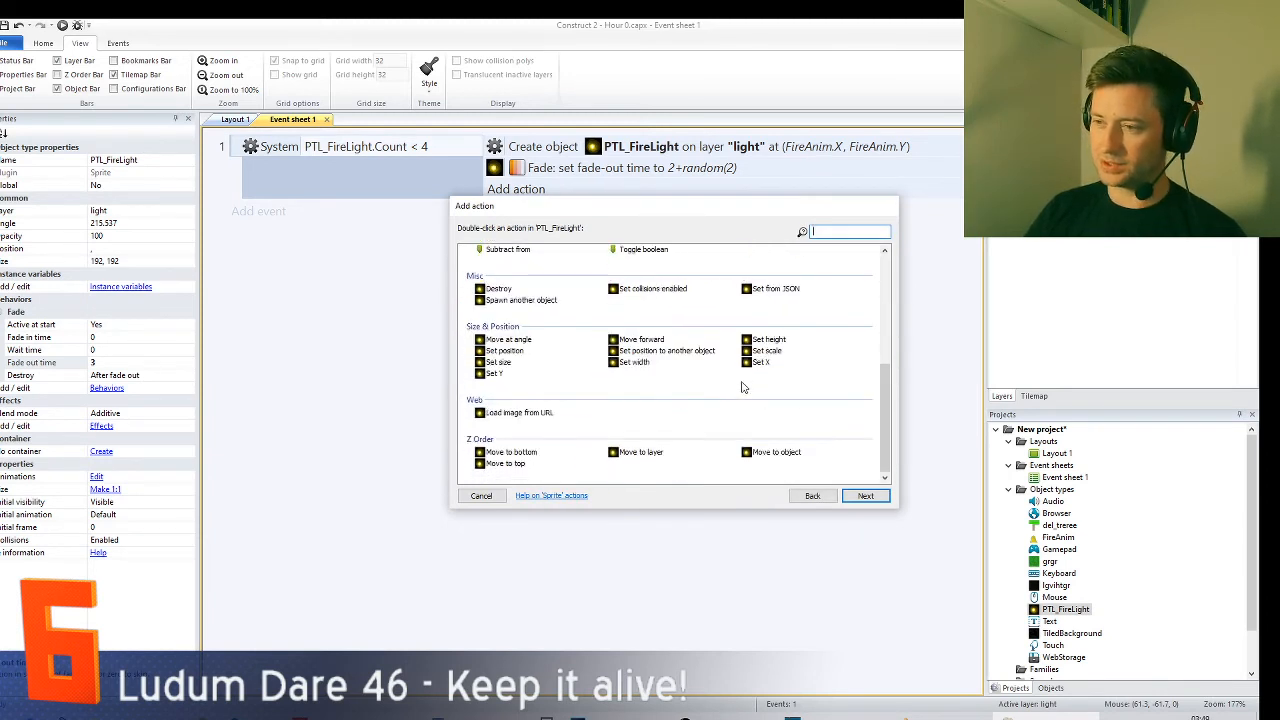
double_click(514, 352)
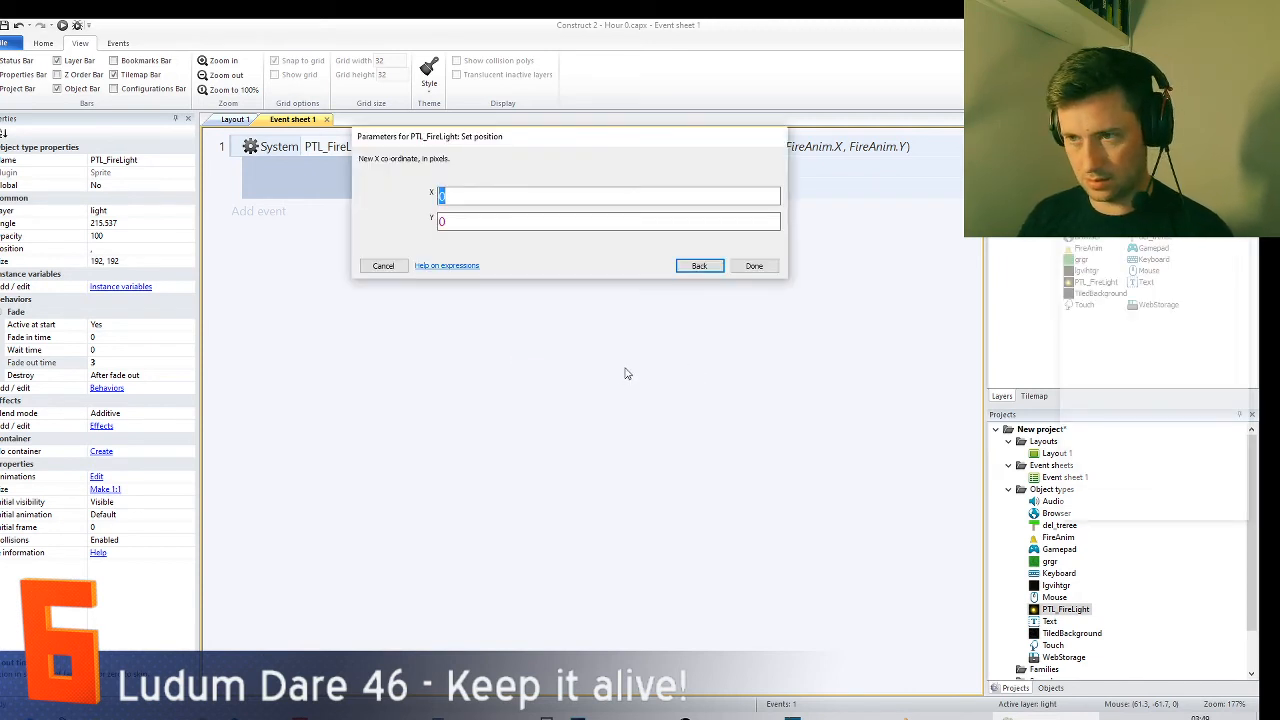
type("self.X")
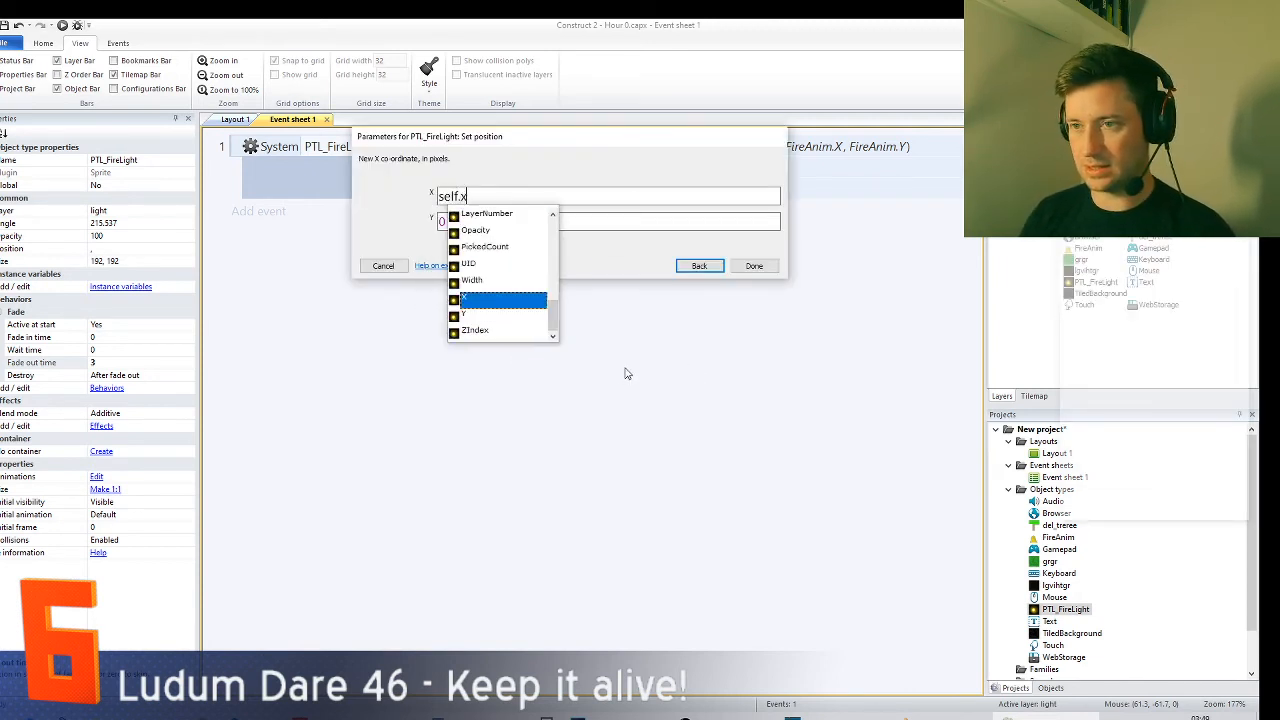
type("+int")
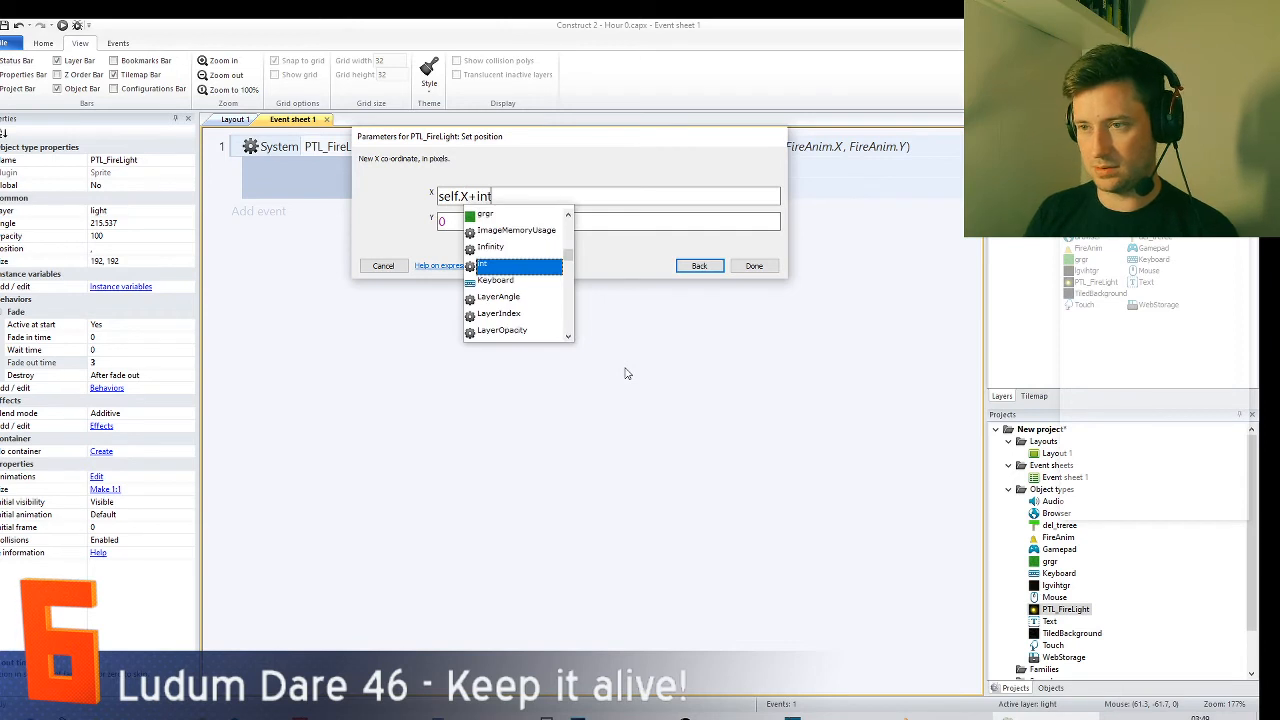
type("(random(")
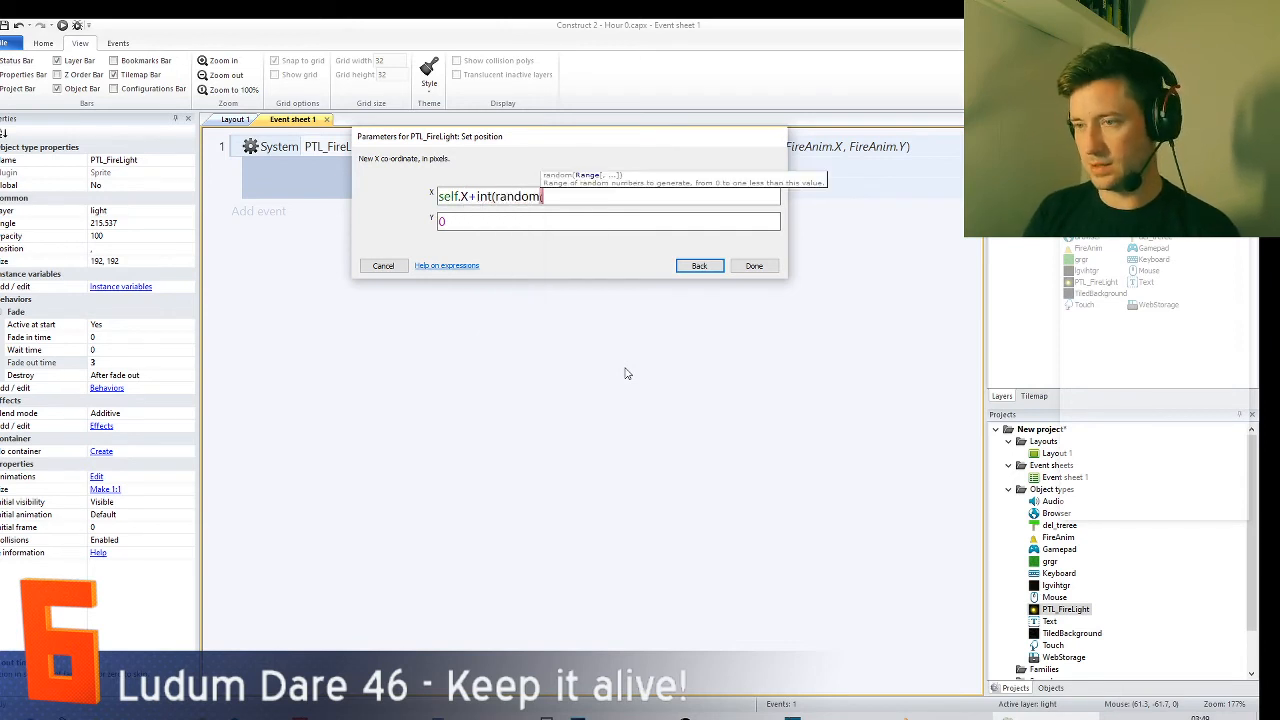
type("30))")
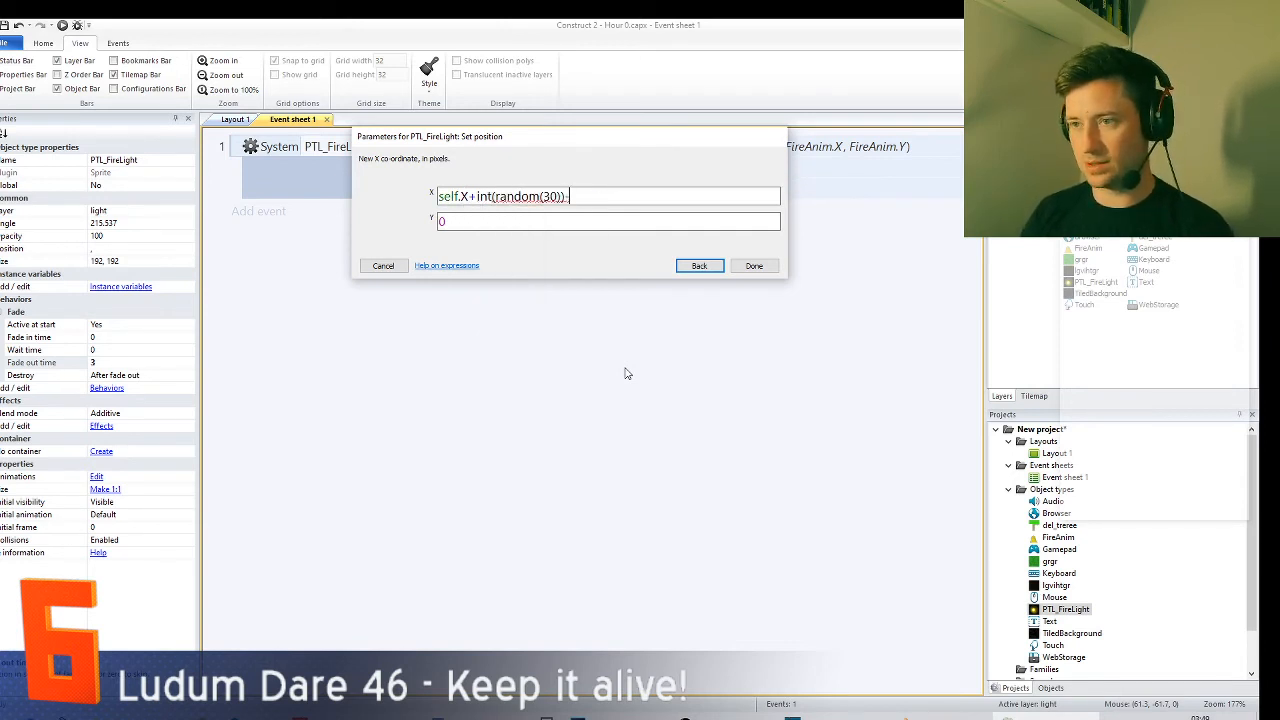
type("-15")
- Set the Set position action's Y to self.Y+int(random(30))-15 by reusing the X expression
key("ctrl+a")
key("ctrl+c")
key("Tab")
key("ctrl+v")
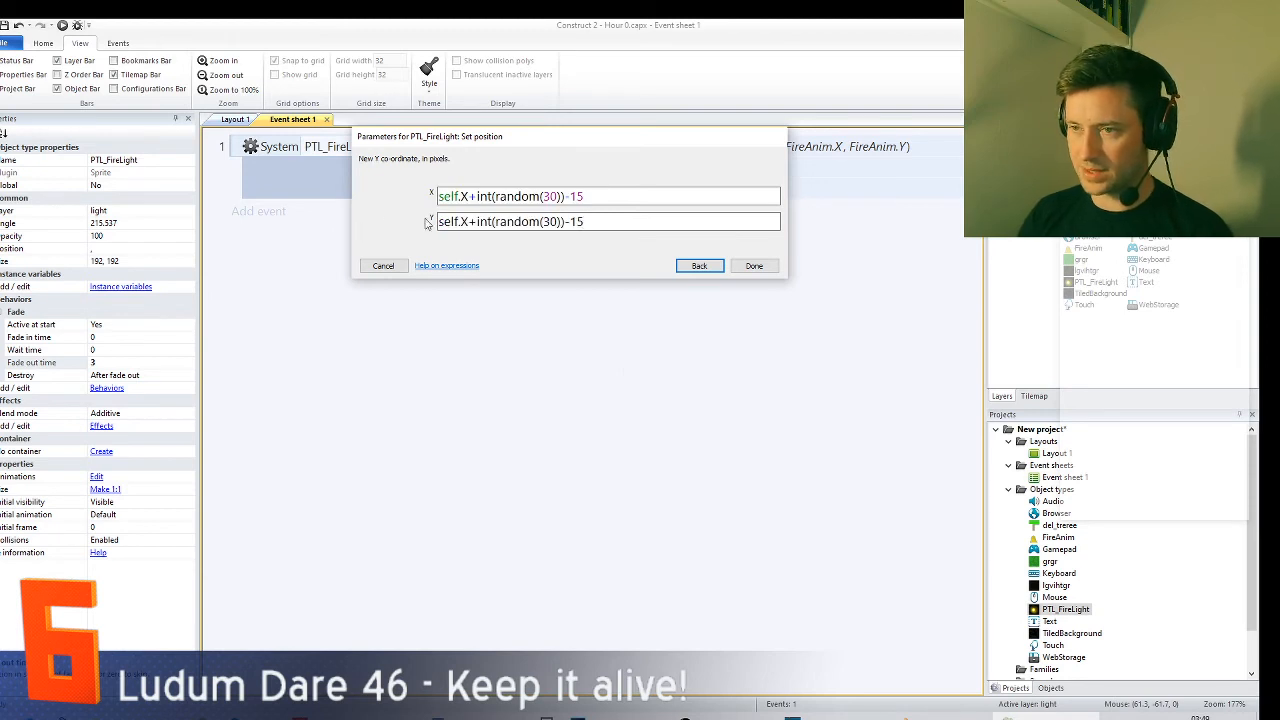
key("BackSpace")
type("Y")
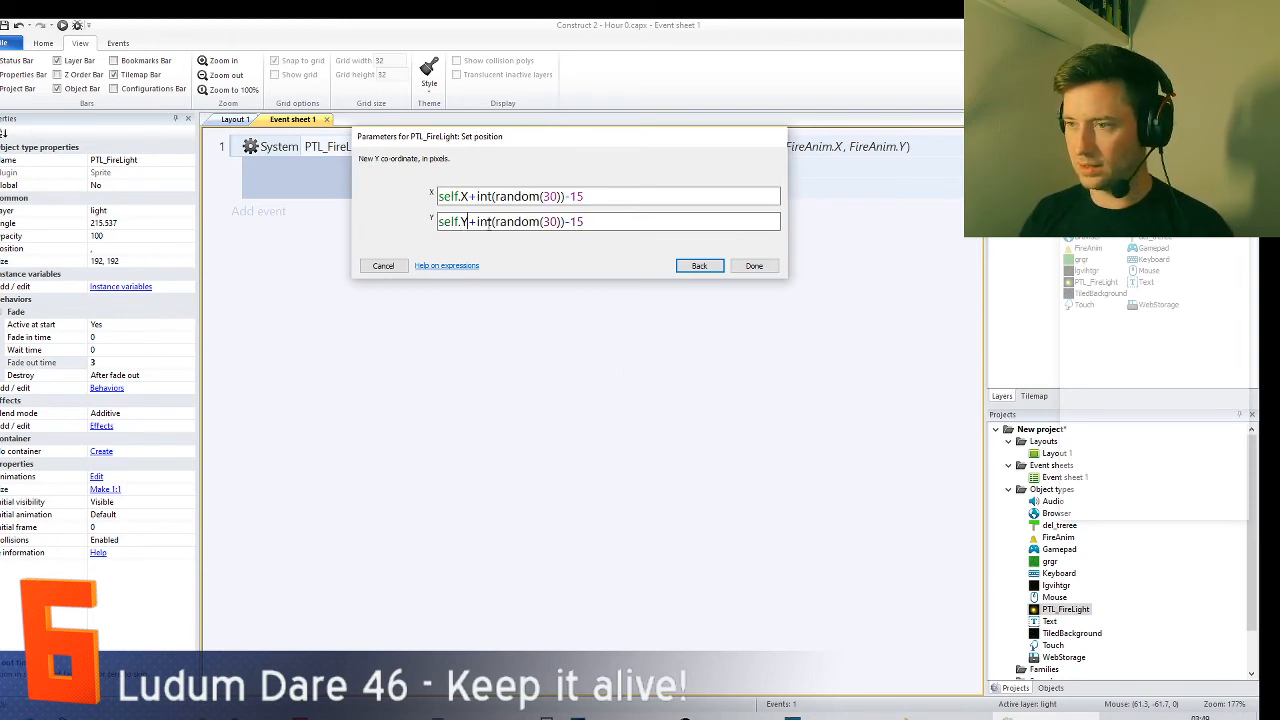
key("Return")
- Save the project and add a new System Every tick event to the event sheet
left_click(8, 43)
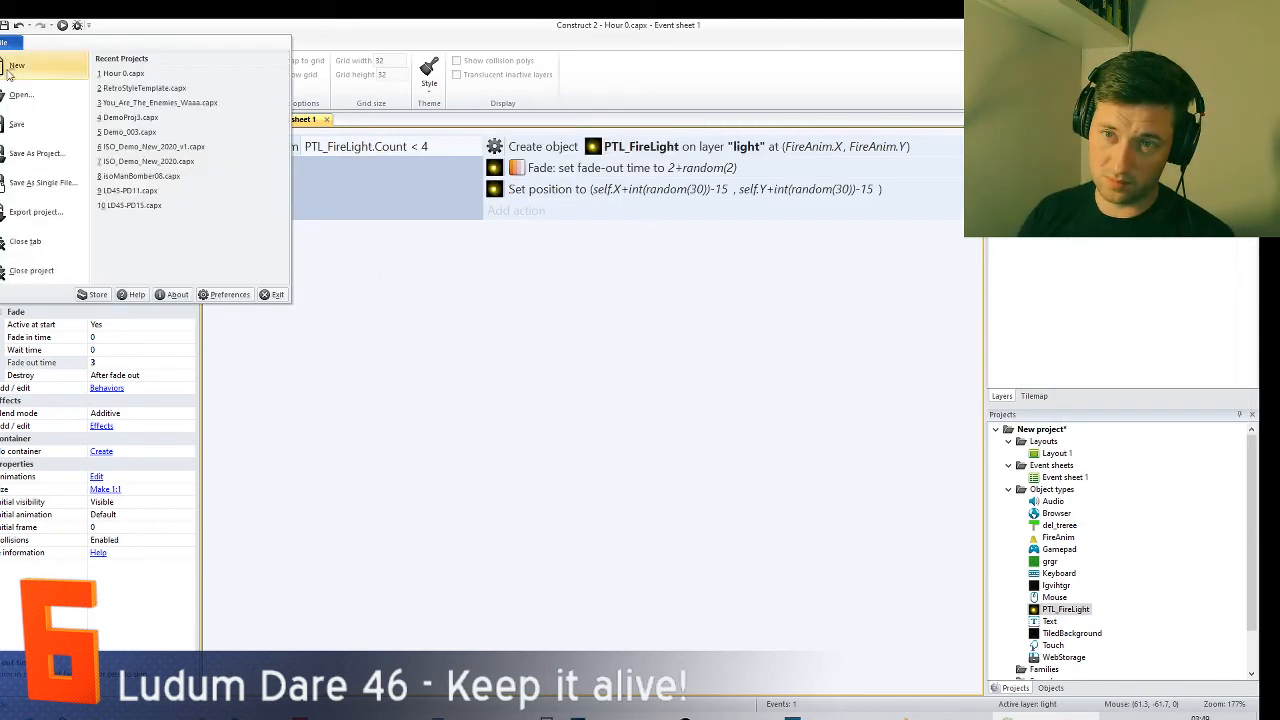
left_click(34, 123)
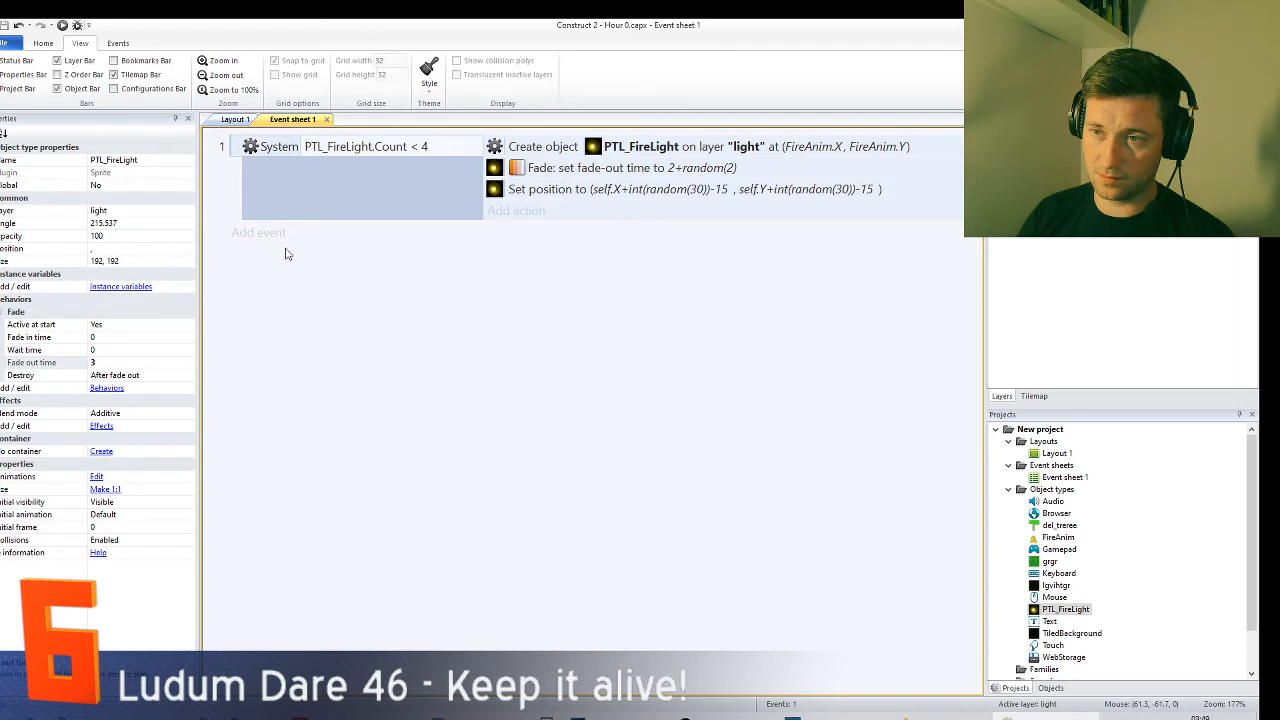
double_click(380, 280)
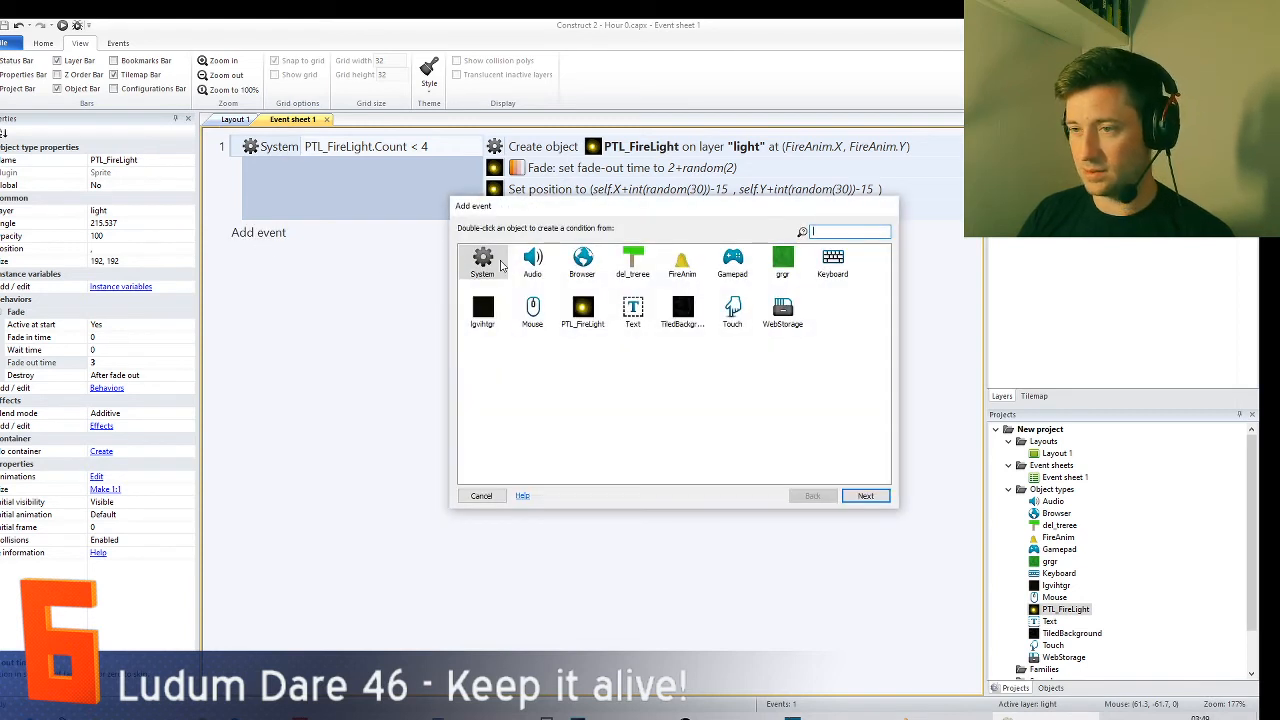
double_click(483, 262)
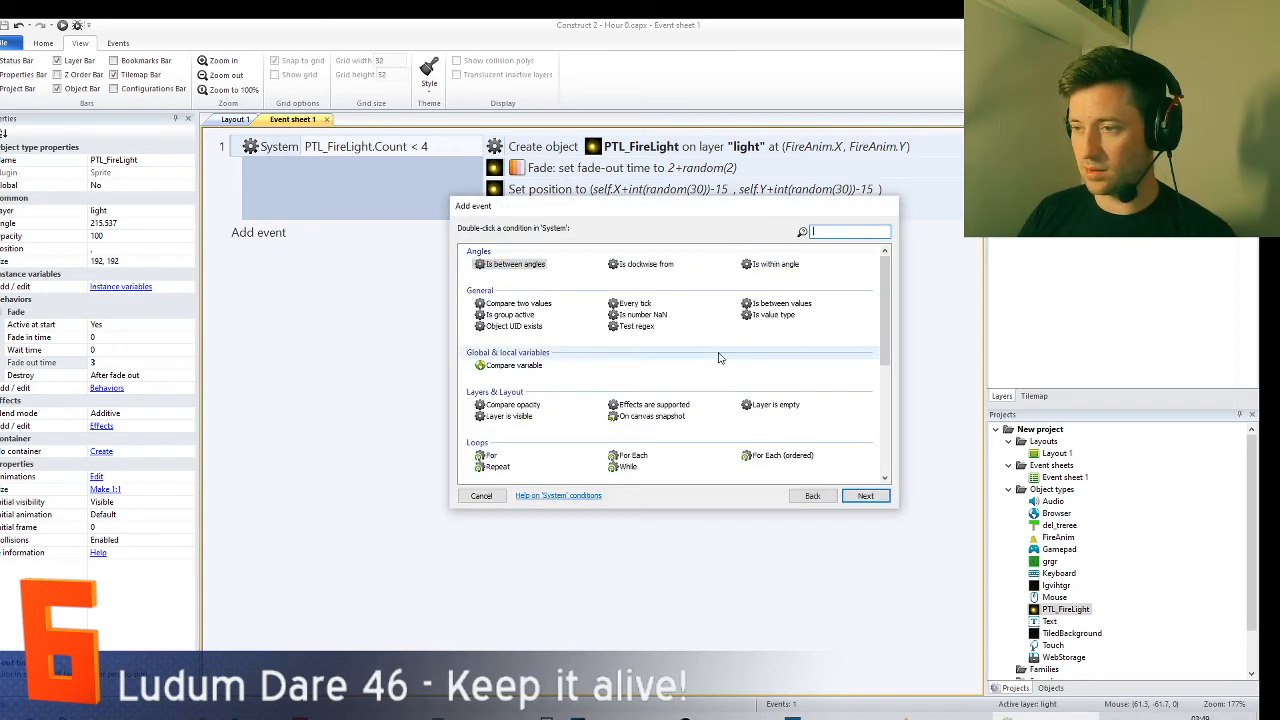
double_click(636, 304)
- Add a Set Y action for PTL_FireLight to the Every tick event, with the expression Self.Y-5
left_click(510, 236)
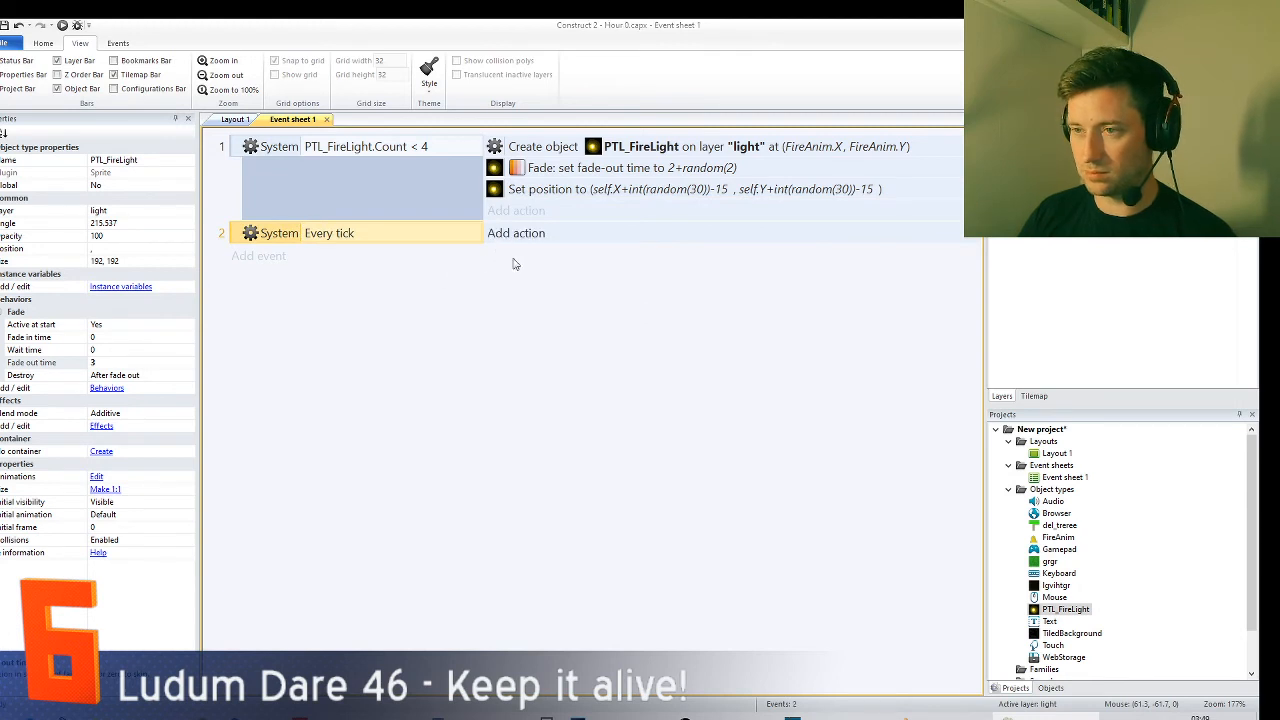
double_click(482, 308)
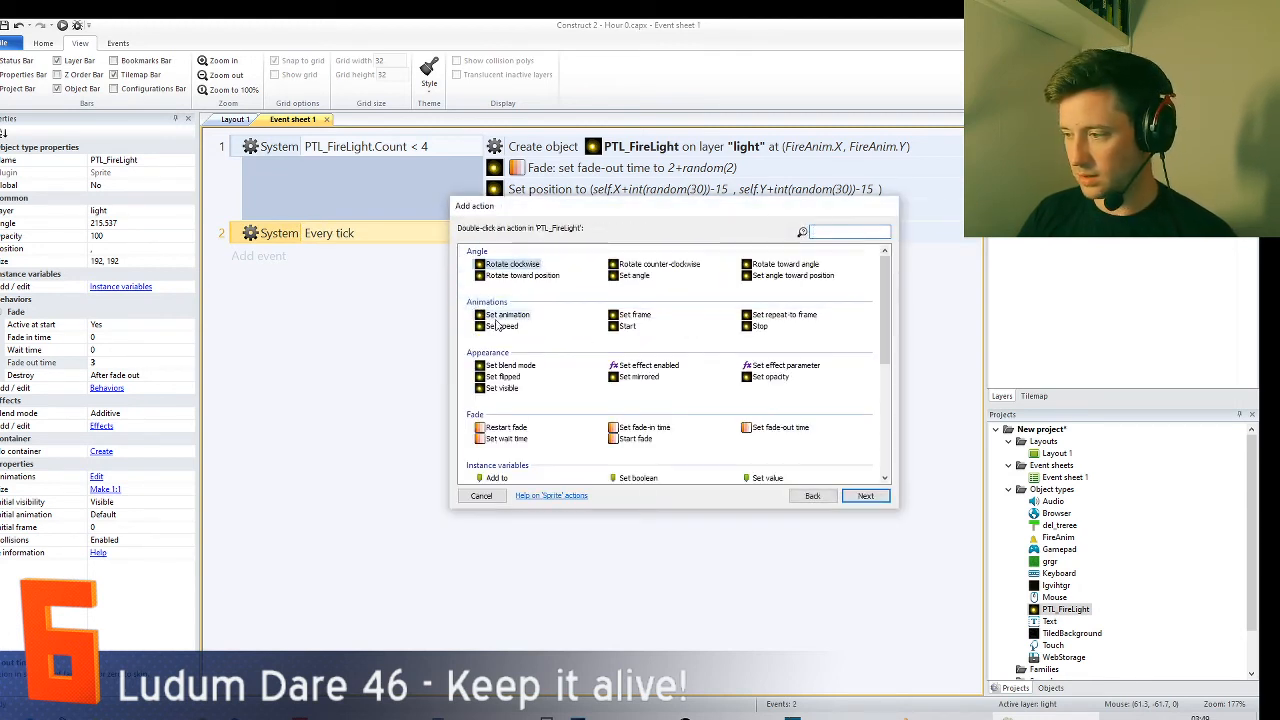
scroll(728, 404, "down", 5)
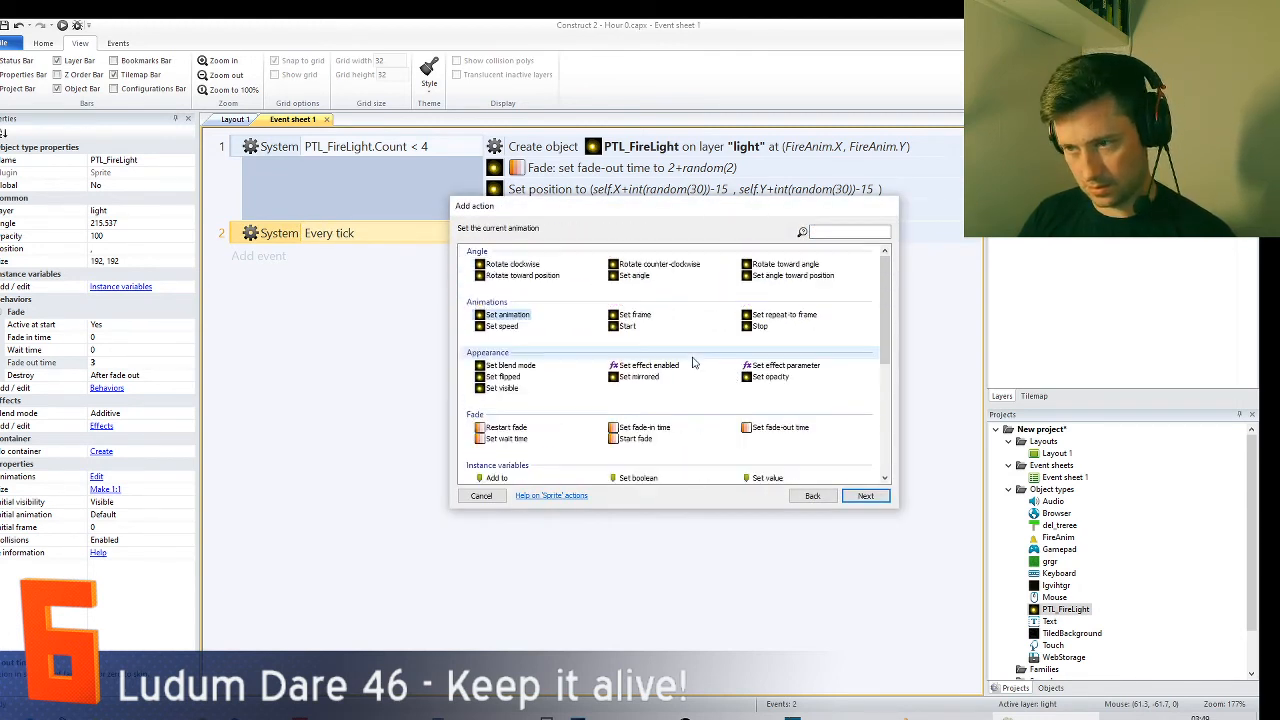
double_click(494, 440)
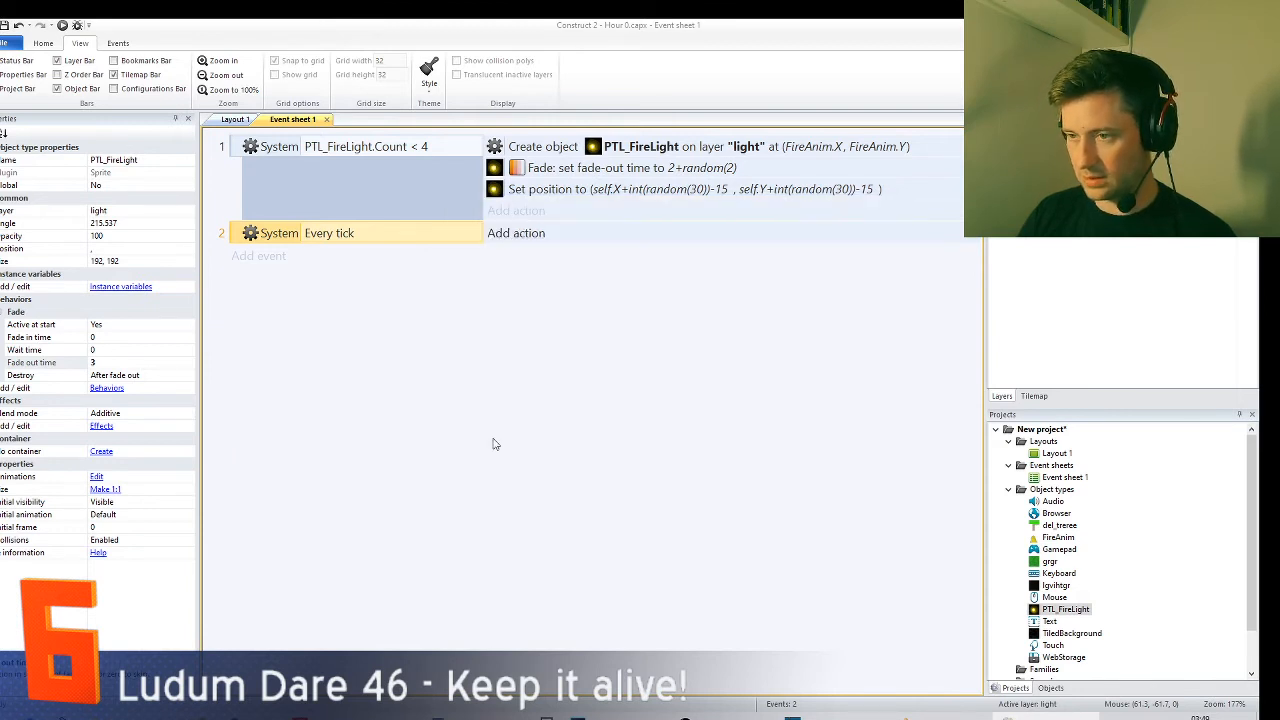
type("Self.")
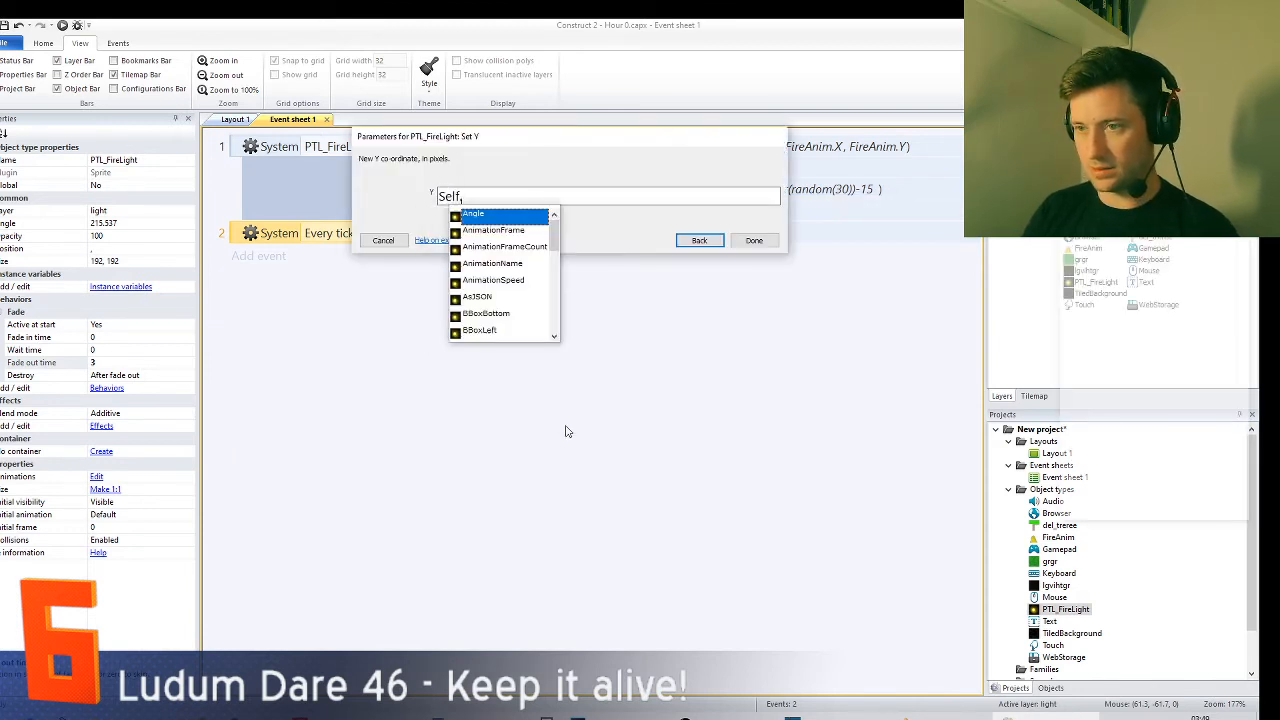
type("Y-5")
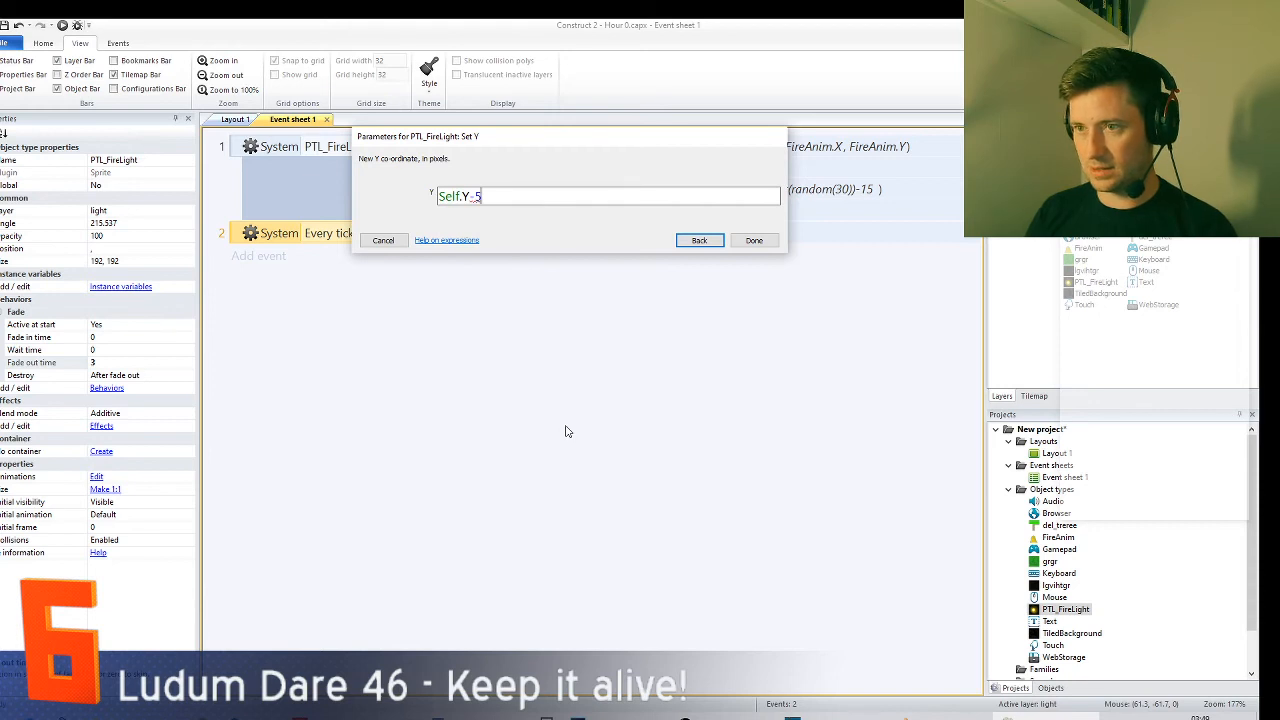
- Wrap the Set Y expression in a lerp so that it reads lerp(self.Y,Self.Y-5,10*dt), and finish the action
type("lertp")
key("BackSpace")
key("BackSpace")
key("BackSpace")
key("BackSpace")
key("BackSpace")
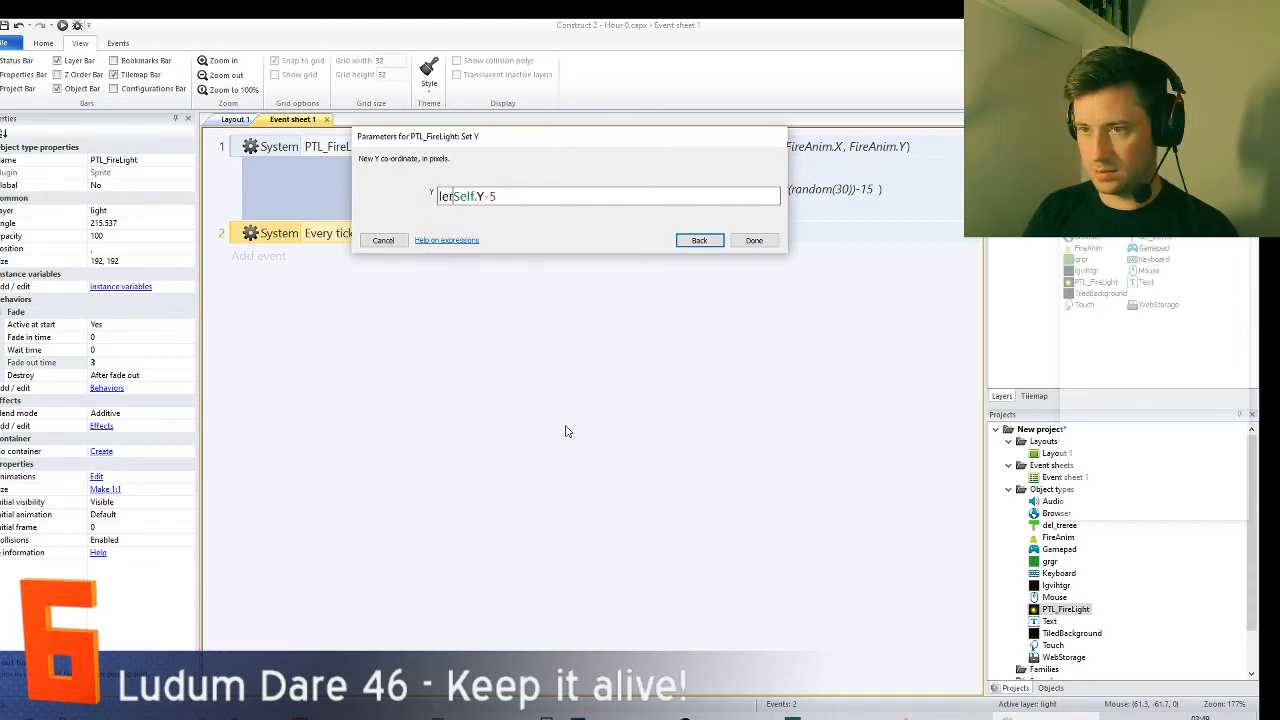
type("lerp")
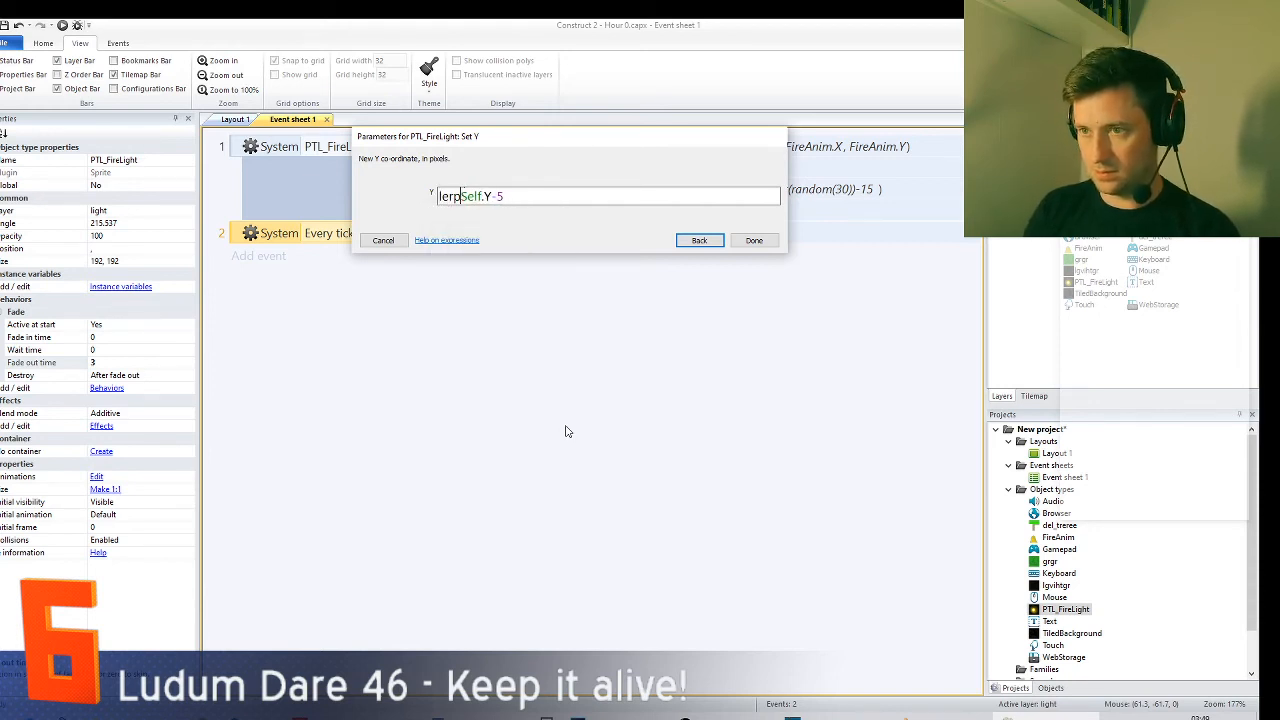
type("(self")
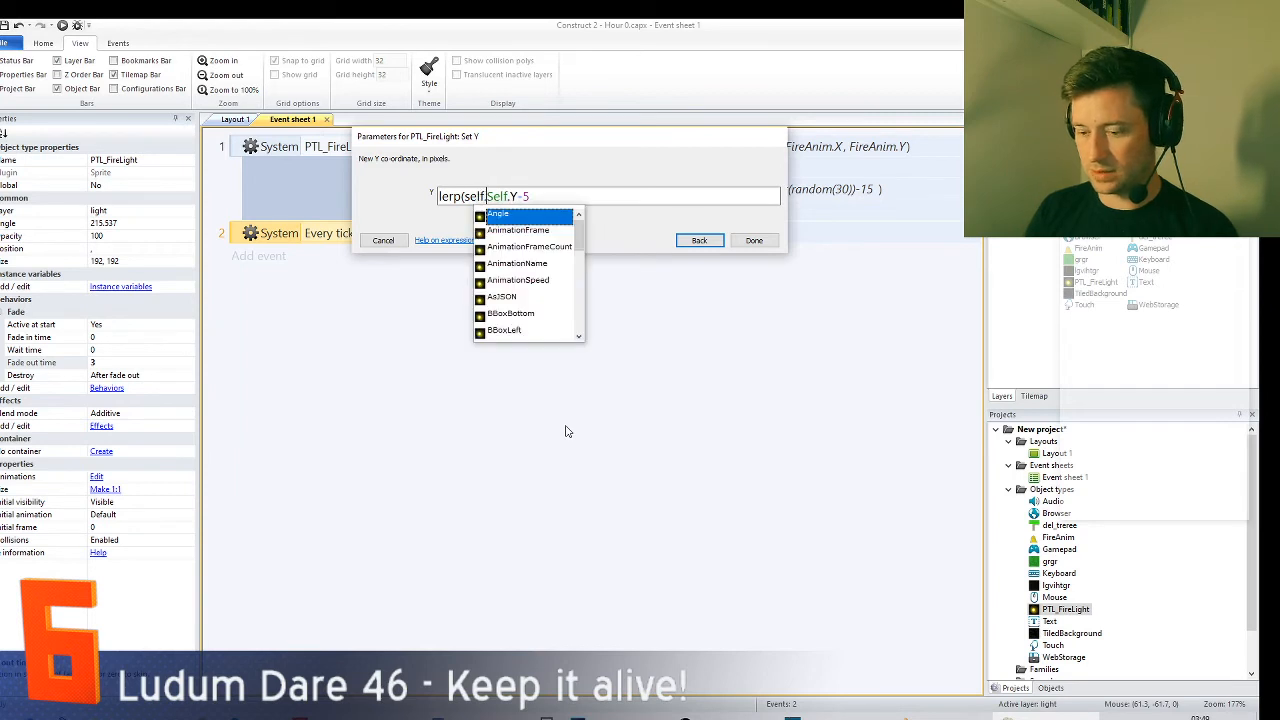
type(".Y,Self.Y-5,10")
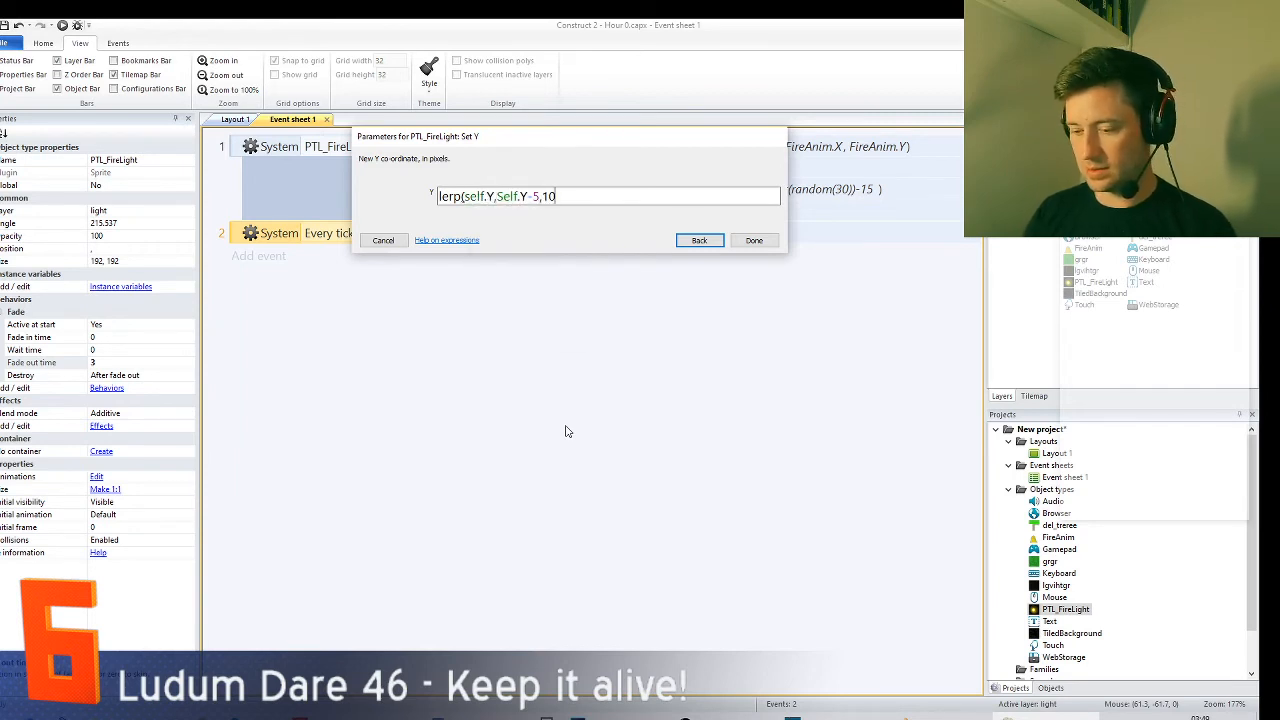
type("*dt)")
key("Return")
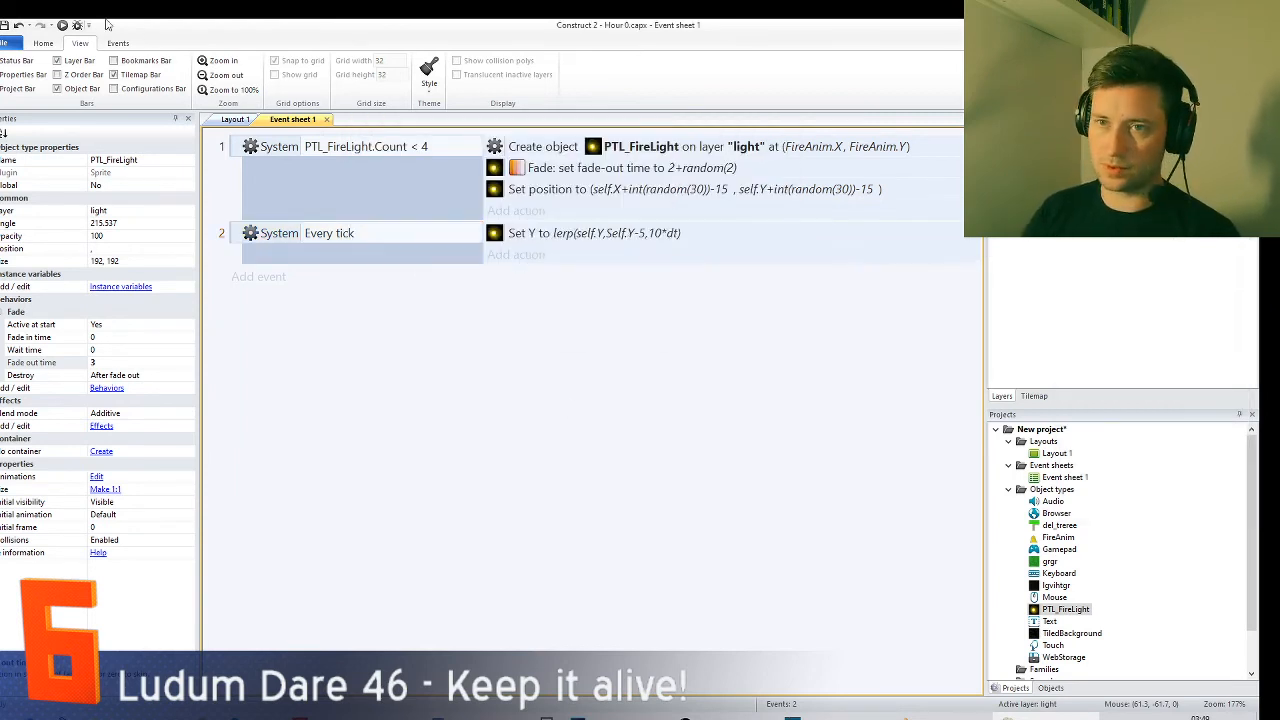
- Run Layout 1 in the browser to check the moving fire glow, and close the preview
left_click(13, 44)
left_click(315, 207)
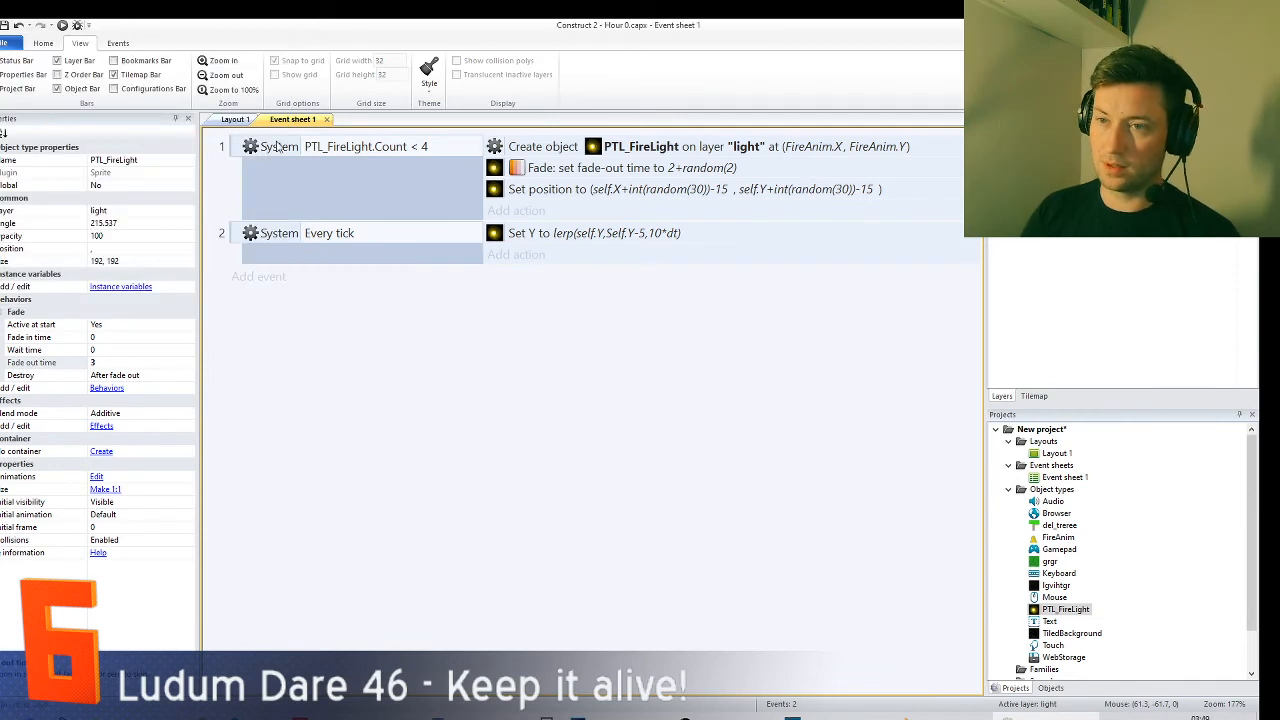
left_click(234, 119)
left_click(43, 43)
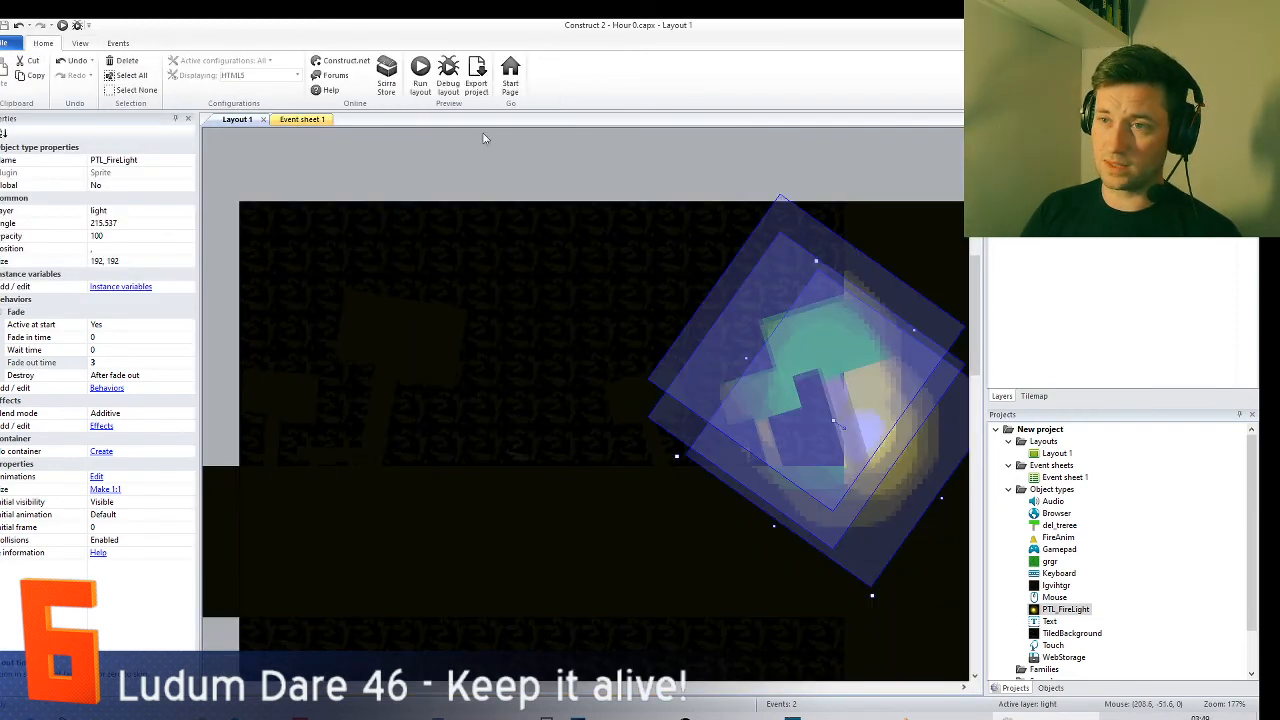
left_click(420, 75)
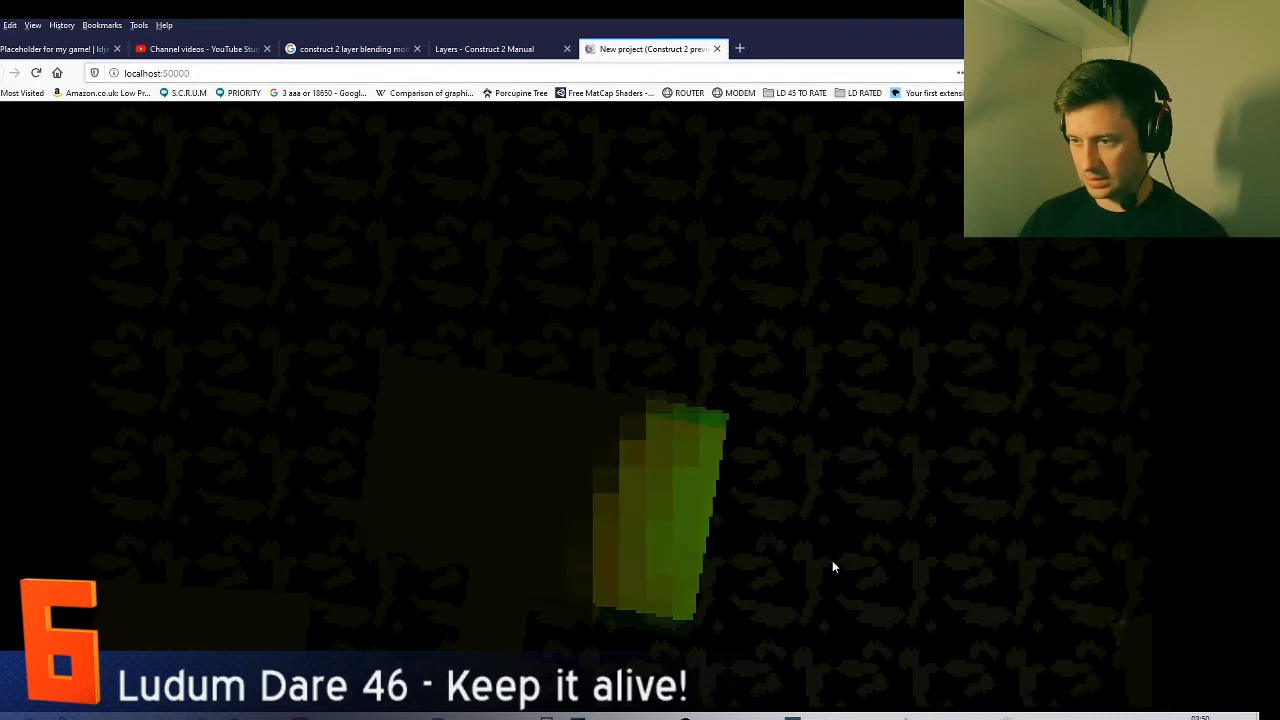
left_click(716, 48)
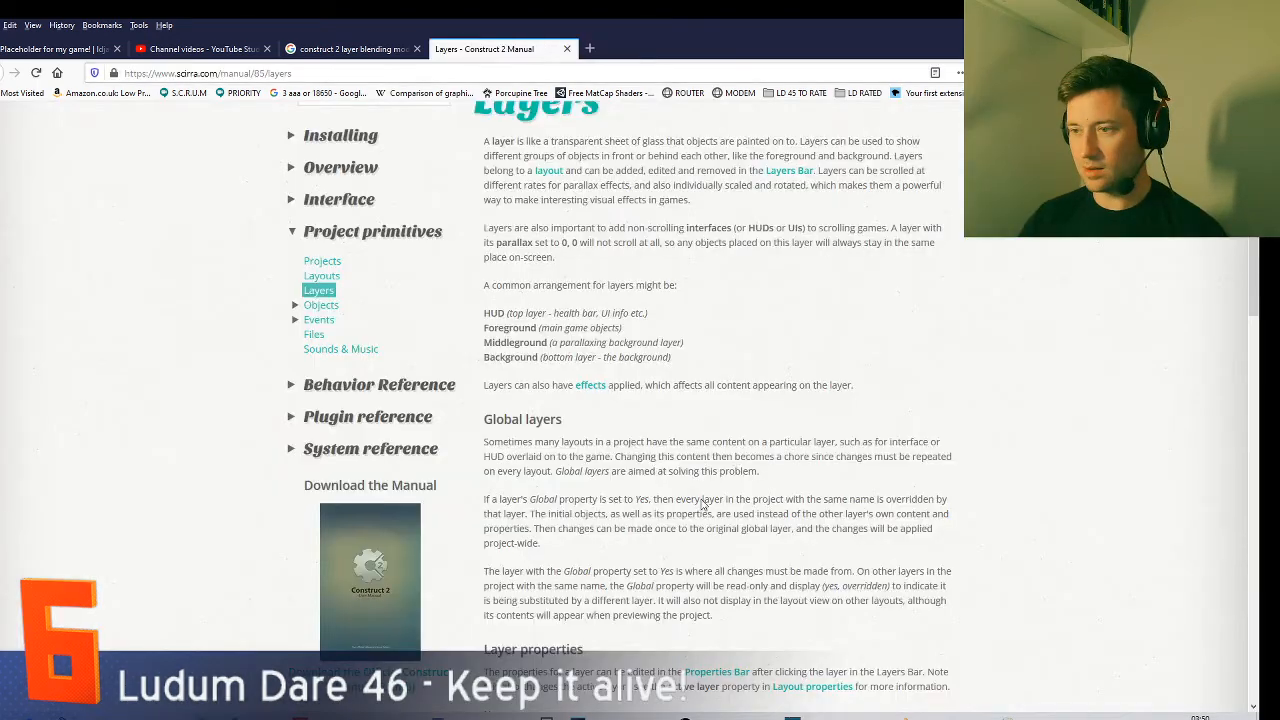
key("alt+Tab")
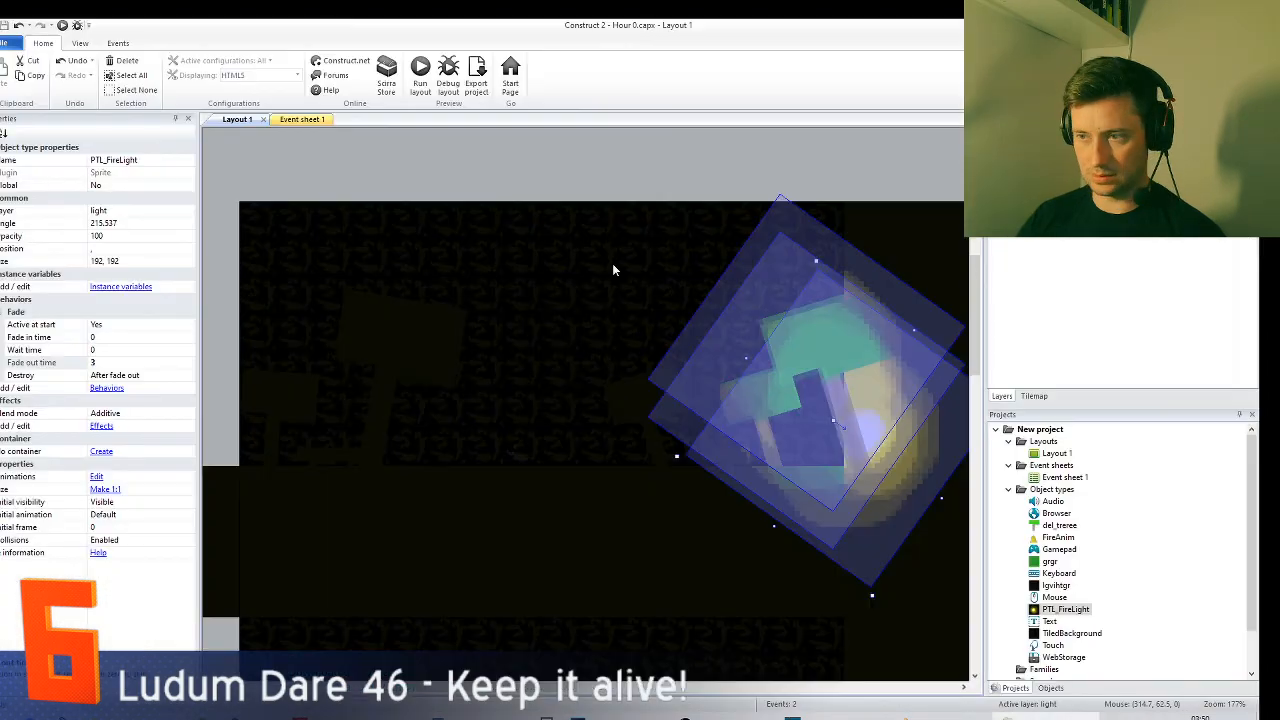
- Add a System Scroll to position action to the Every tick event, with X set to FireAnim.X and Y to FireAnim.Y
scroll(442, 313, "up", 1, "ctrl")
left_click(298, 119)
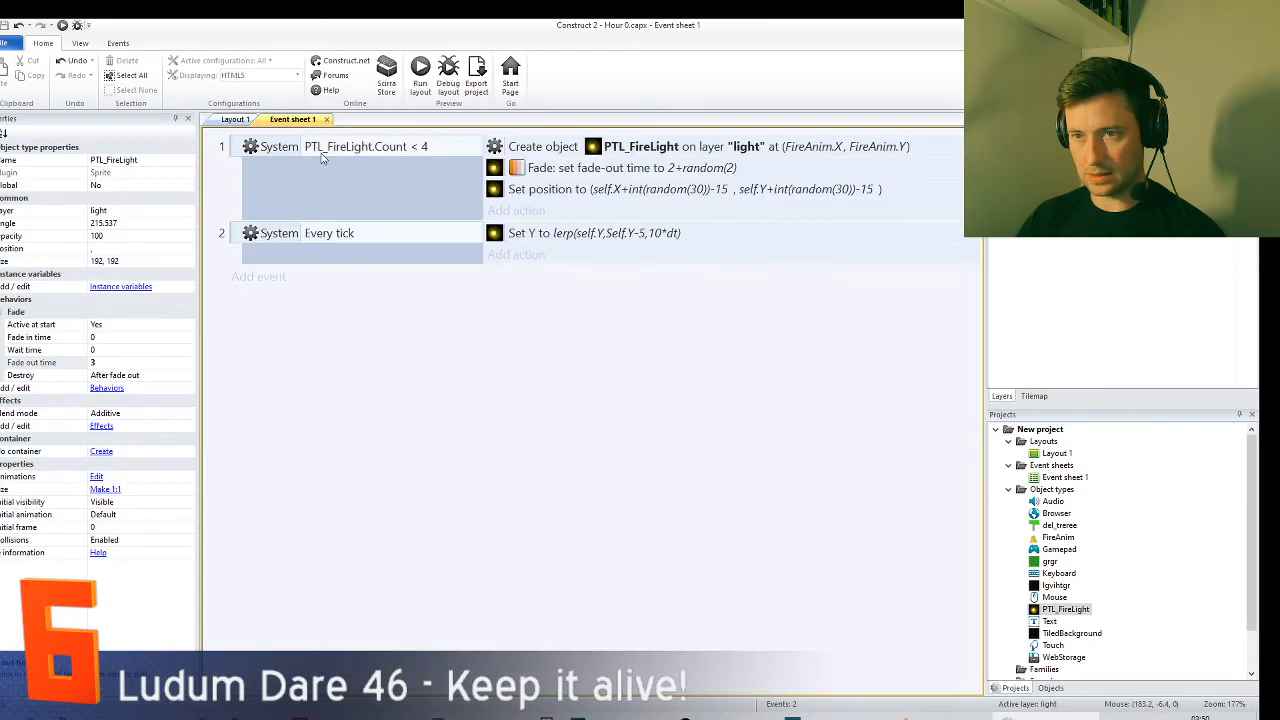
left_click(530, 256)
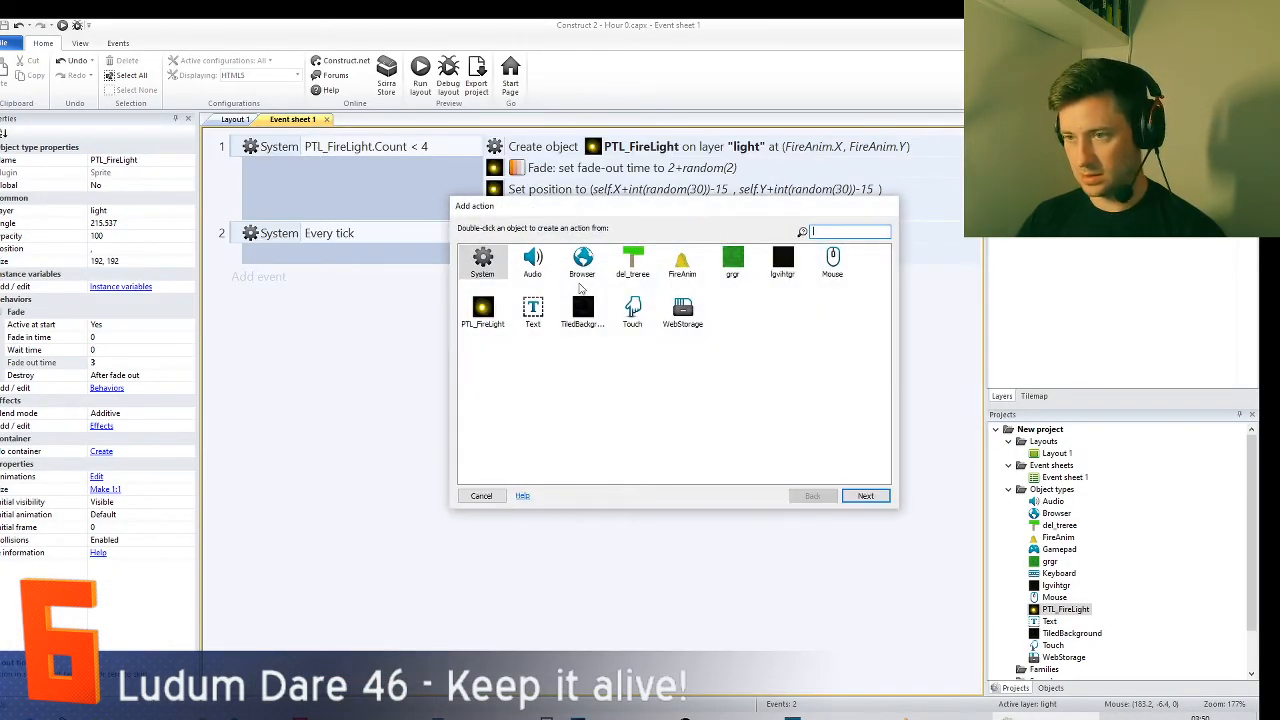
double_click(495, 262)
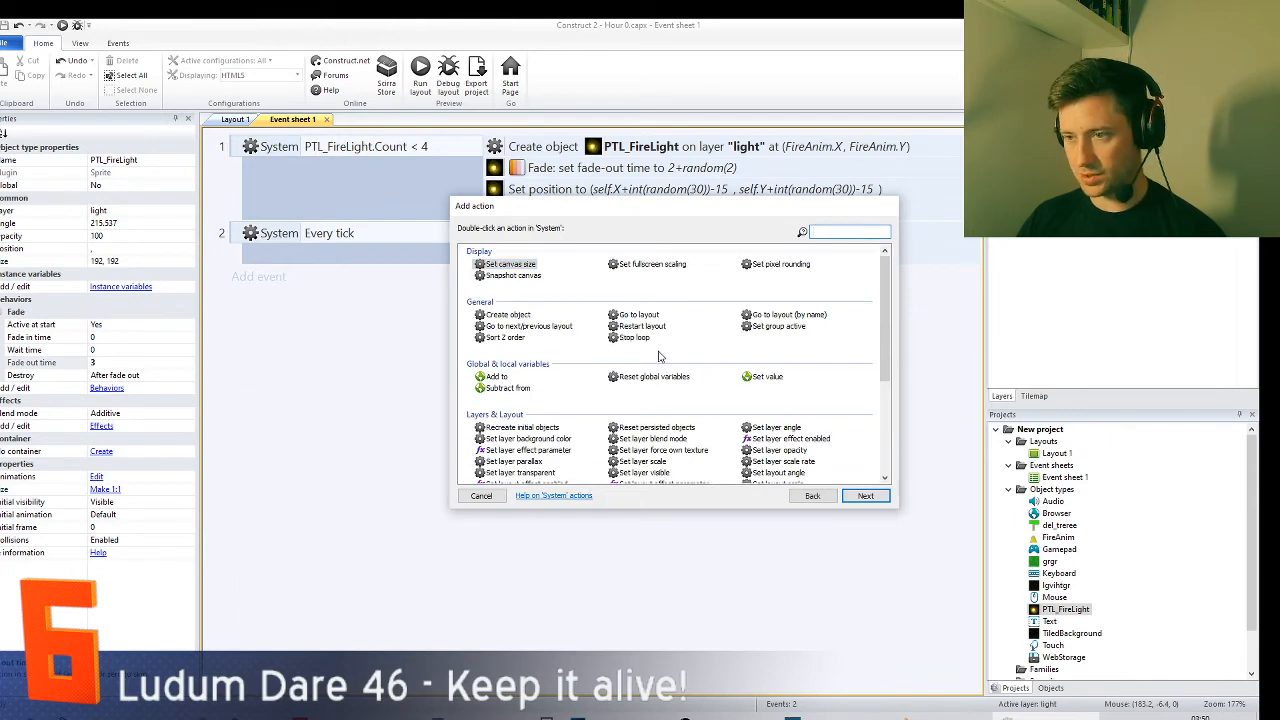
scroll(675, 378, "down", 1)
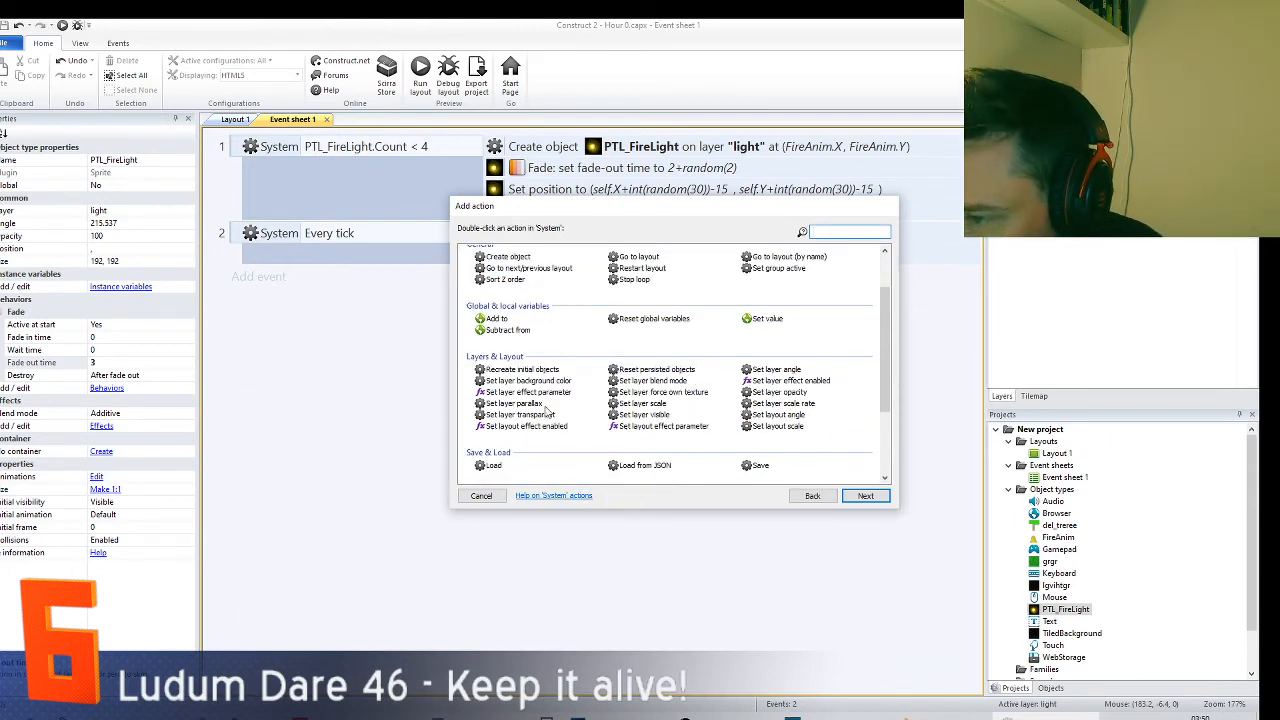
scroll(555, 404, "down", 1)
scroll(555, 404, "down", 1)
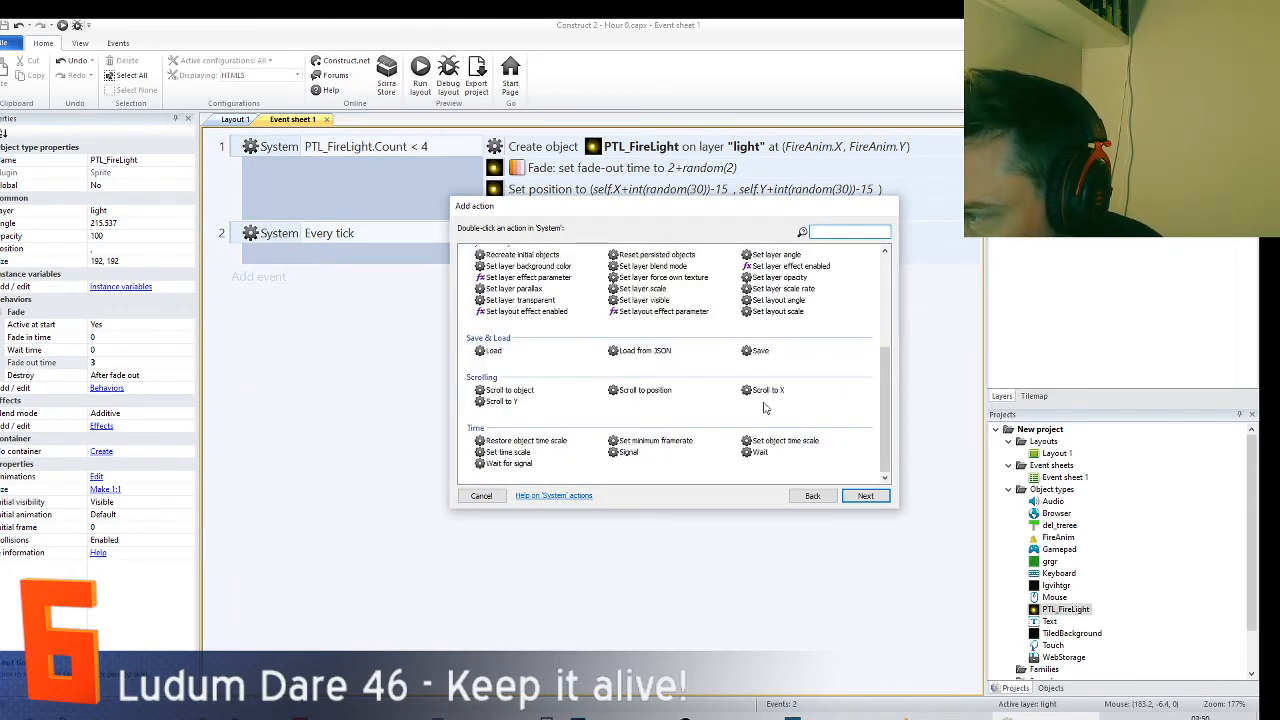
double_click(648, 390)
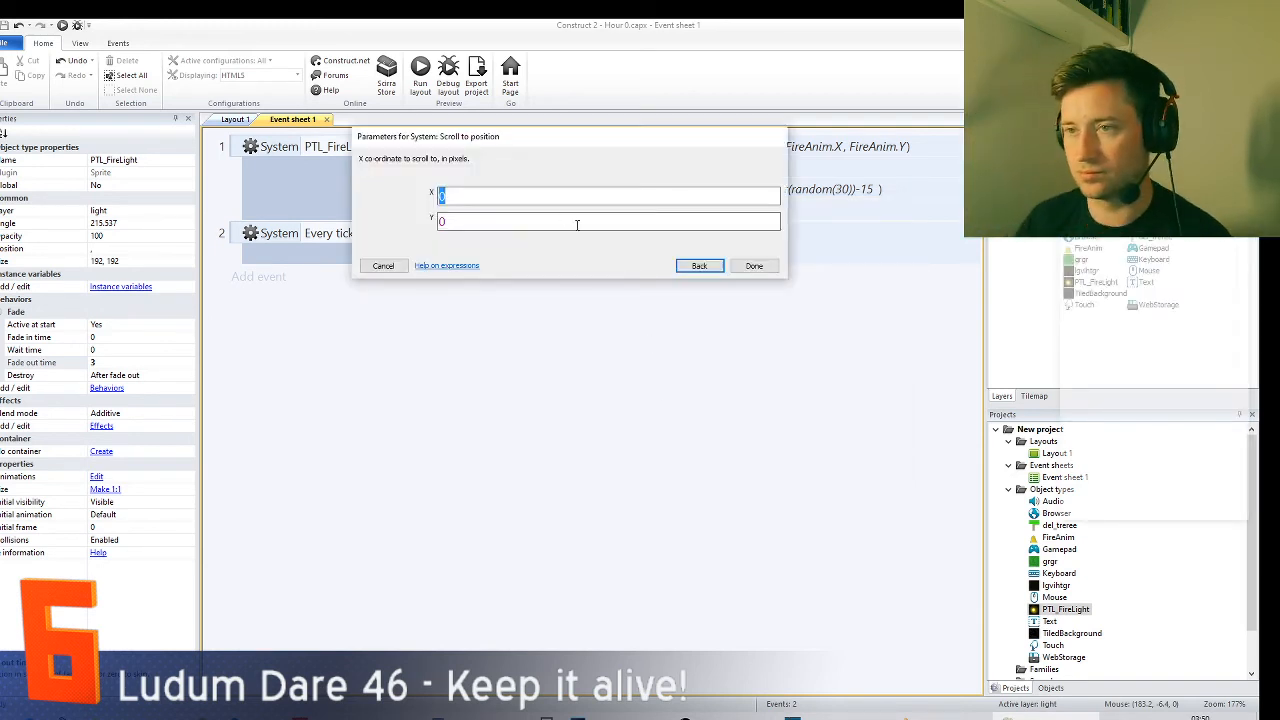
left_click_drag(555, 147, 521, 355)
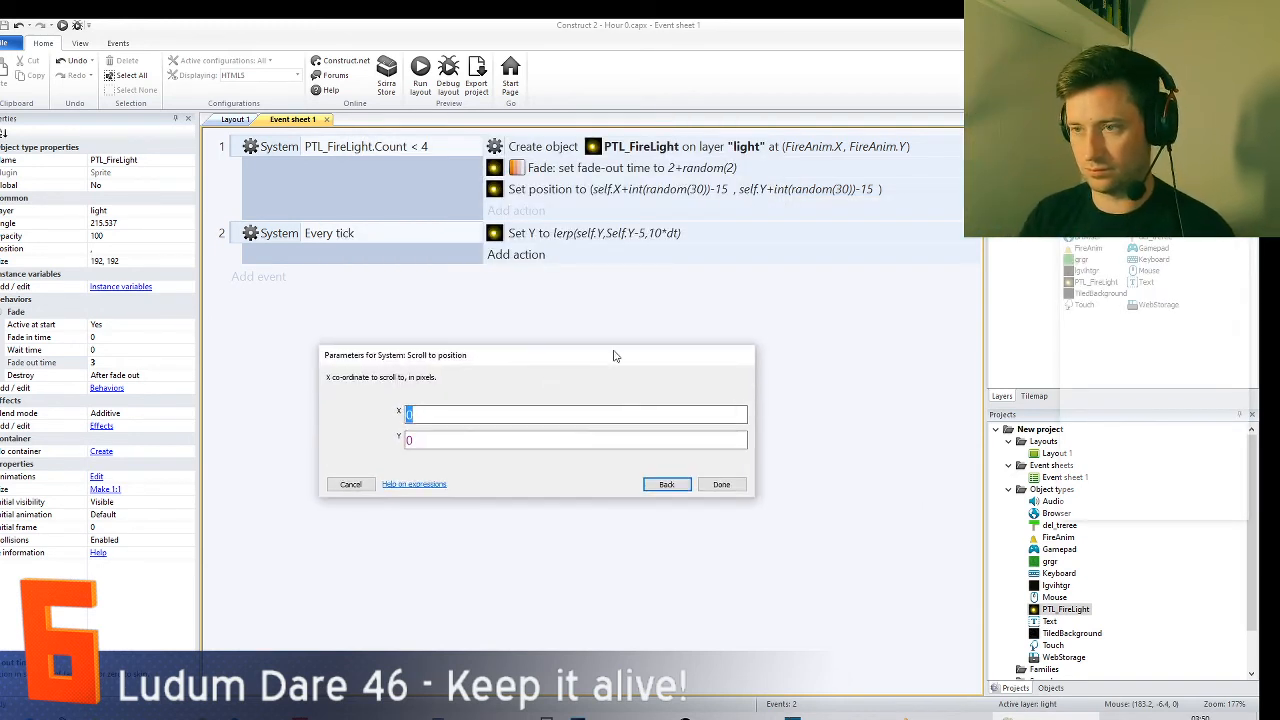
type("vif")
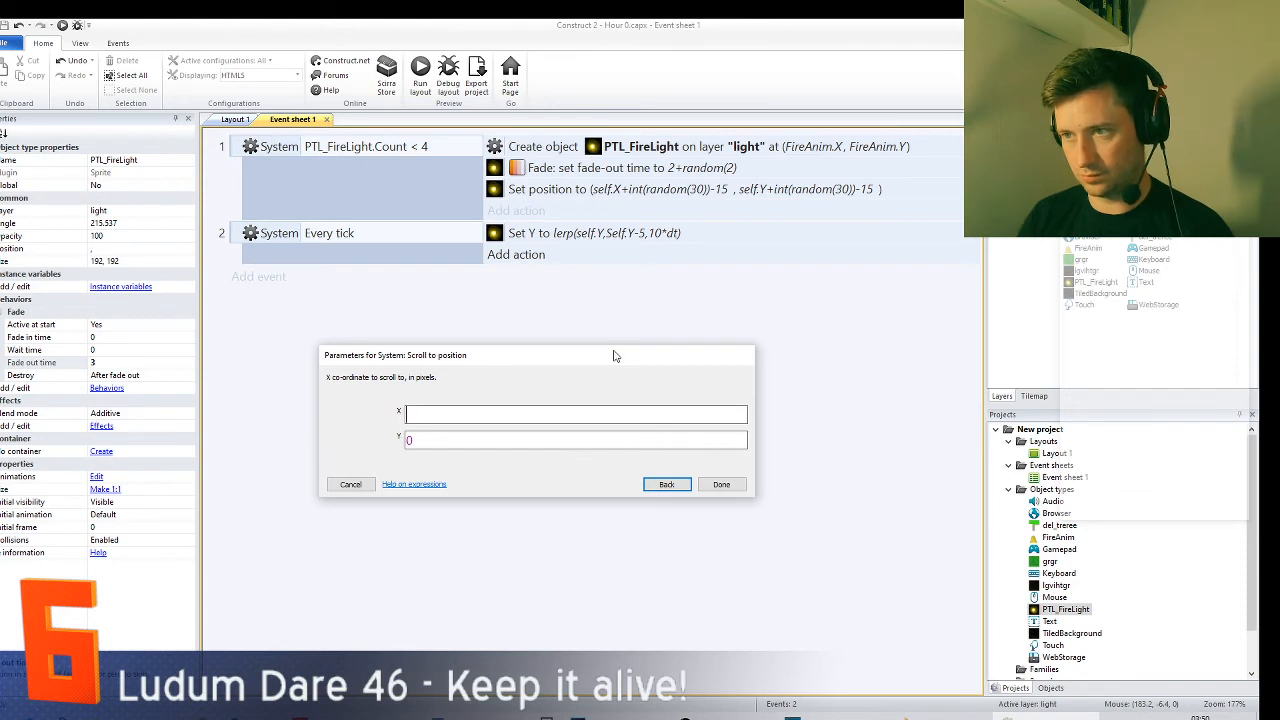
type("FireAnim.X")
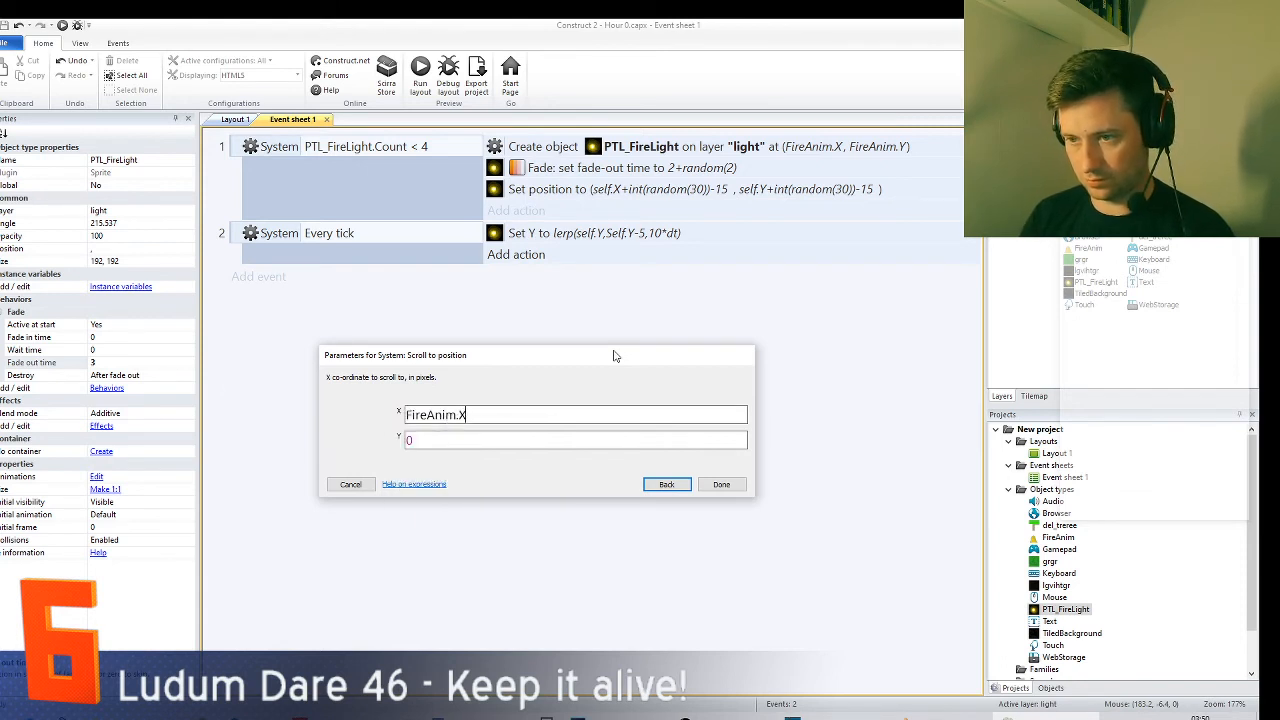
key("Tab")
type("FireAnim.Y")
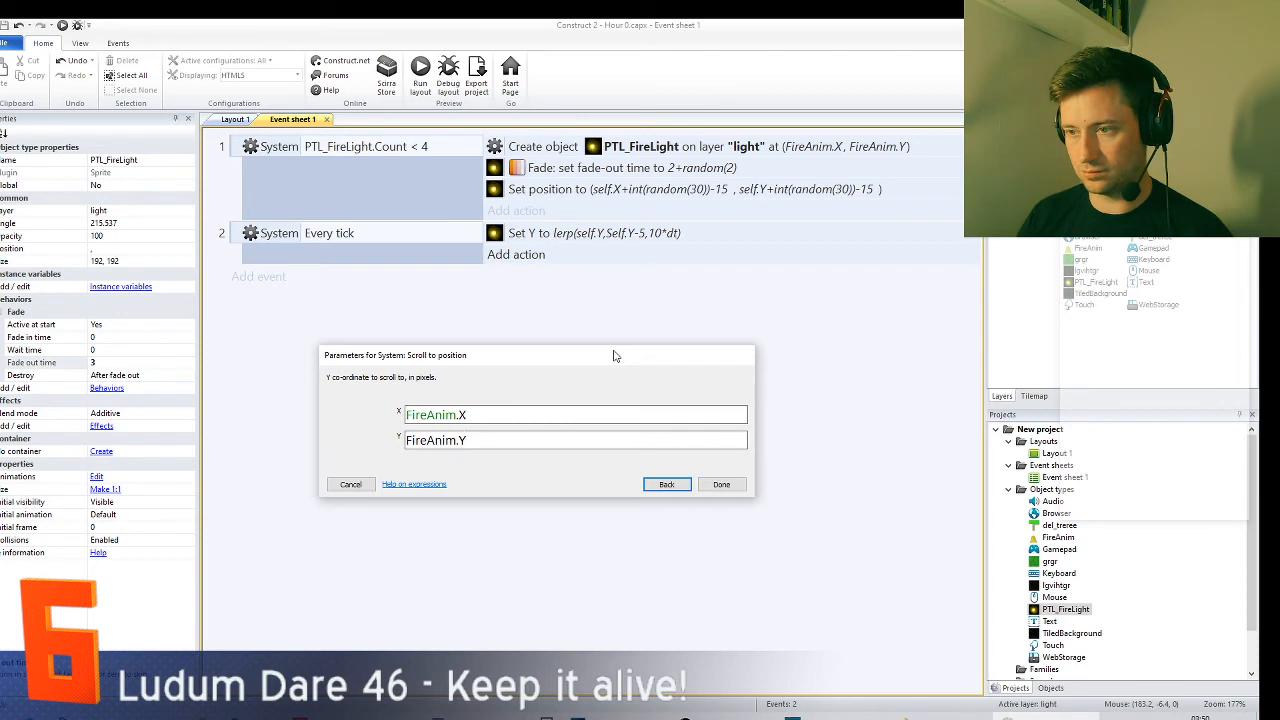
key("Return")
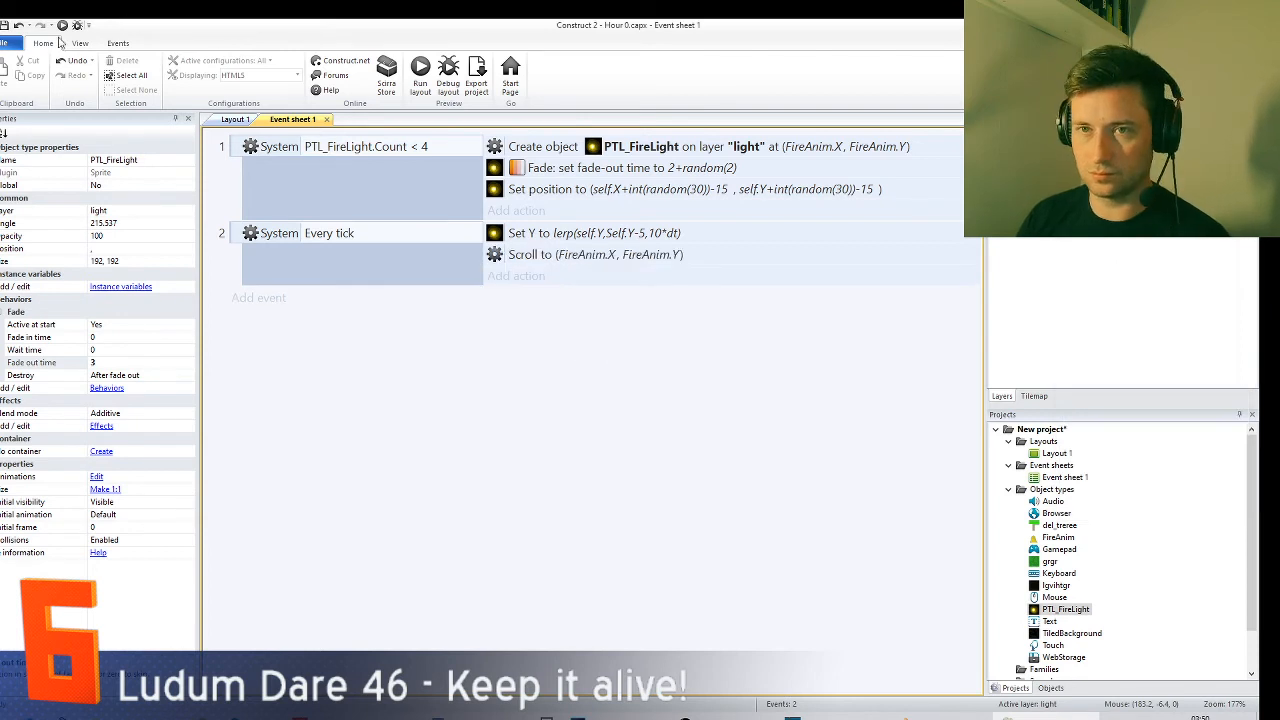
- Save the project and preview it in the browser, returning to the Layout 1 view in Construct 2
left_click(8, 44)
left_click(57, 122)
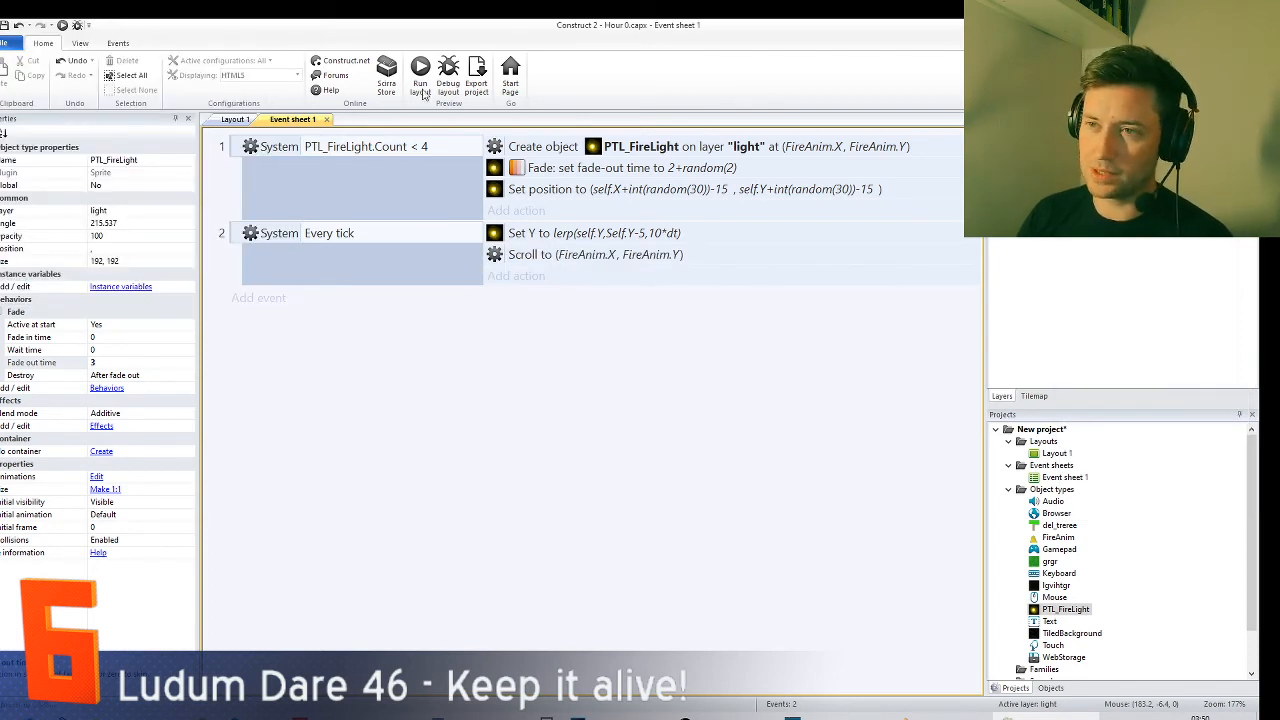
left_click(421, 80)
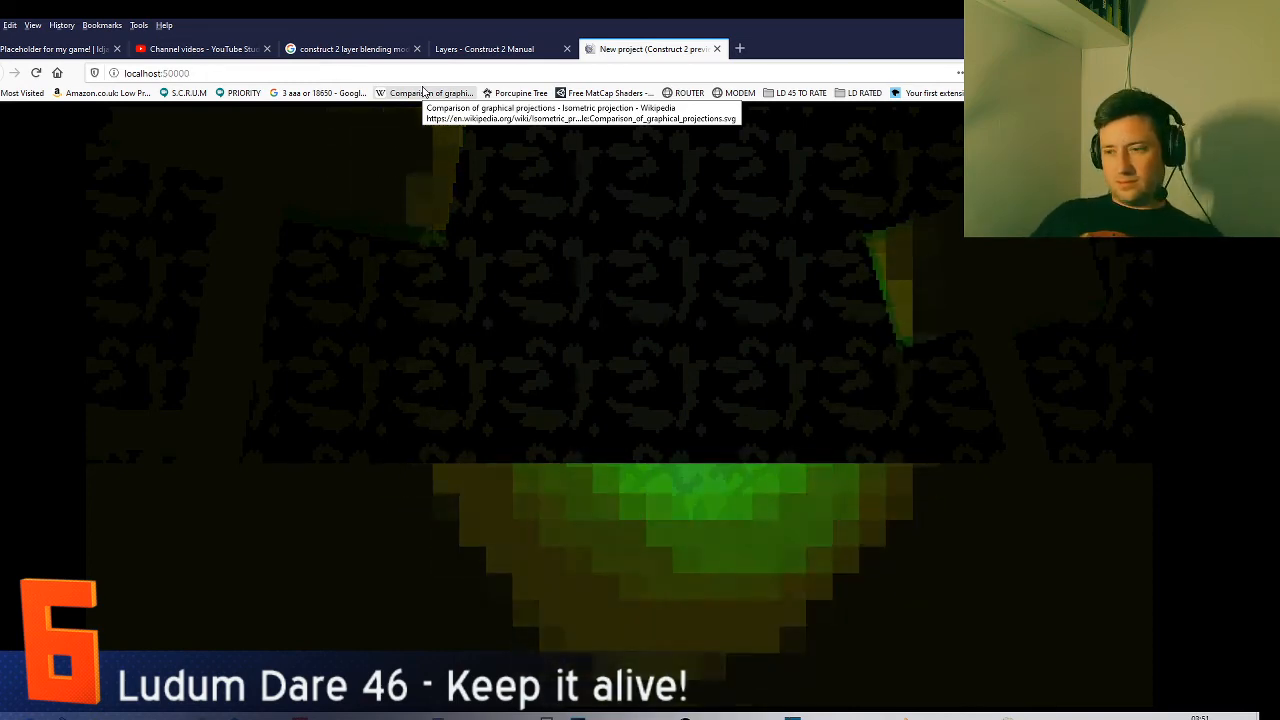
key("alt+Tab")
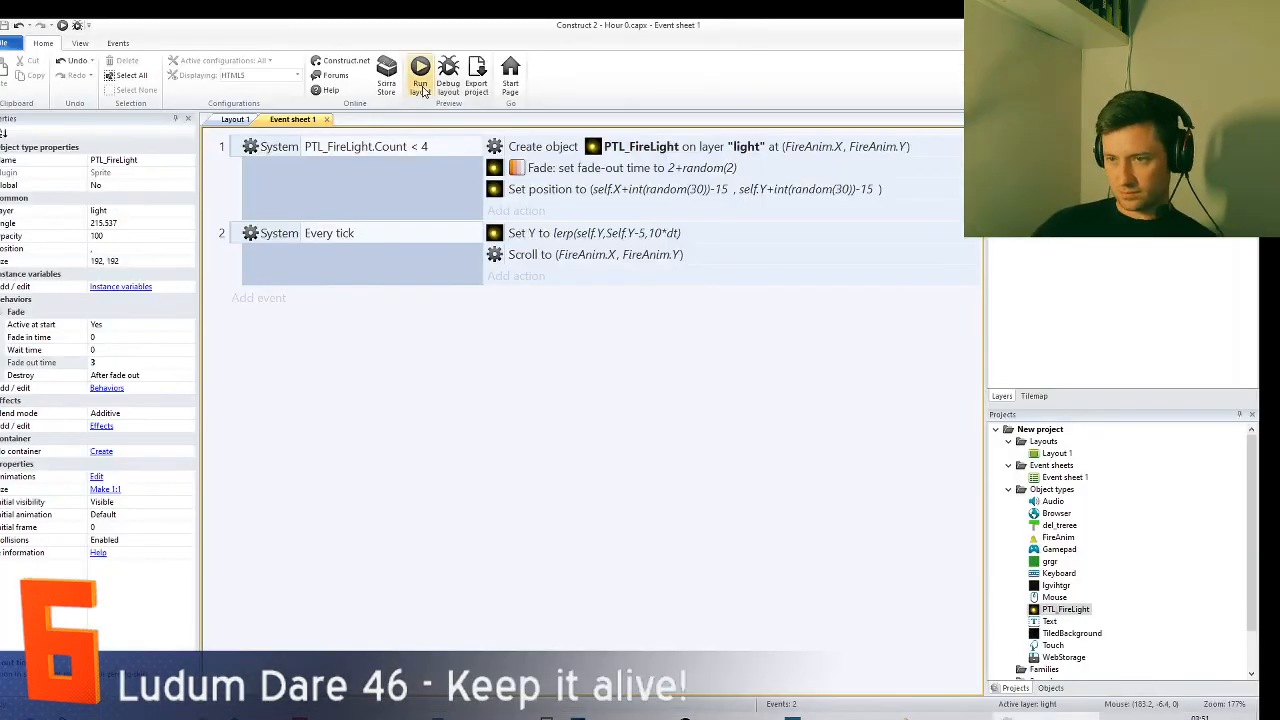
left_click(234, 119)
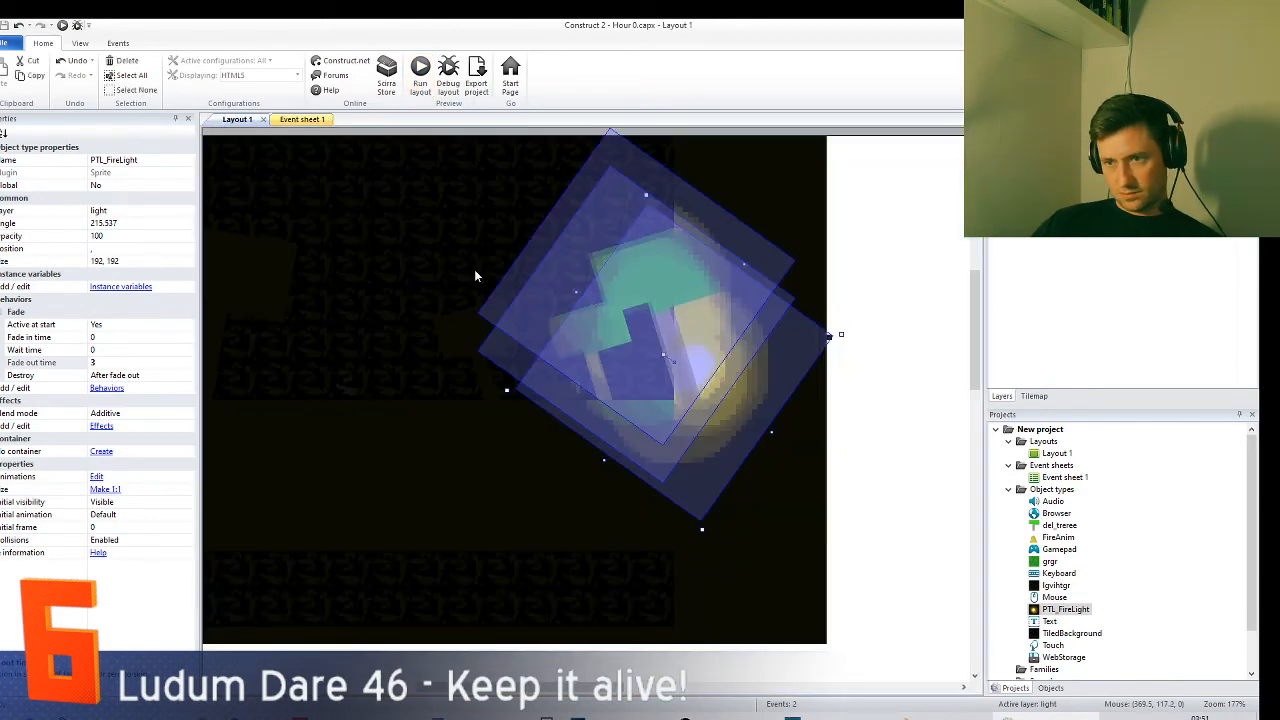
- Clone the PTL_FireLight object type and place the copy at about 512, 256, near the ground's end below the lit trees
scroll(573, 366, "up", 3)
left_click(483, 263)
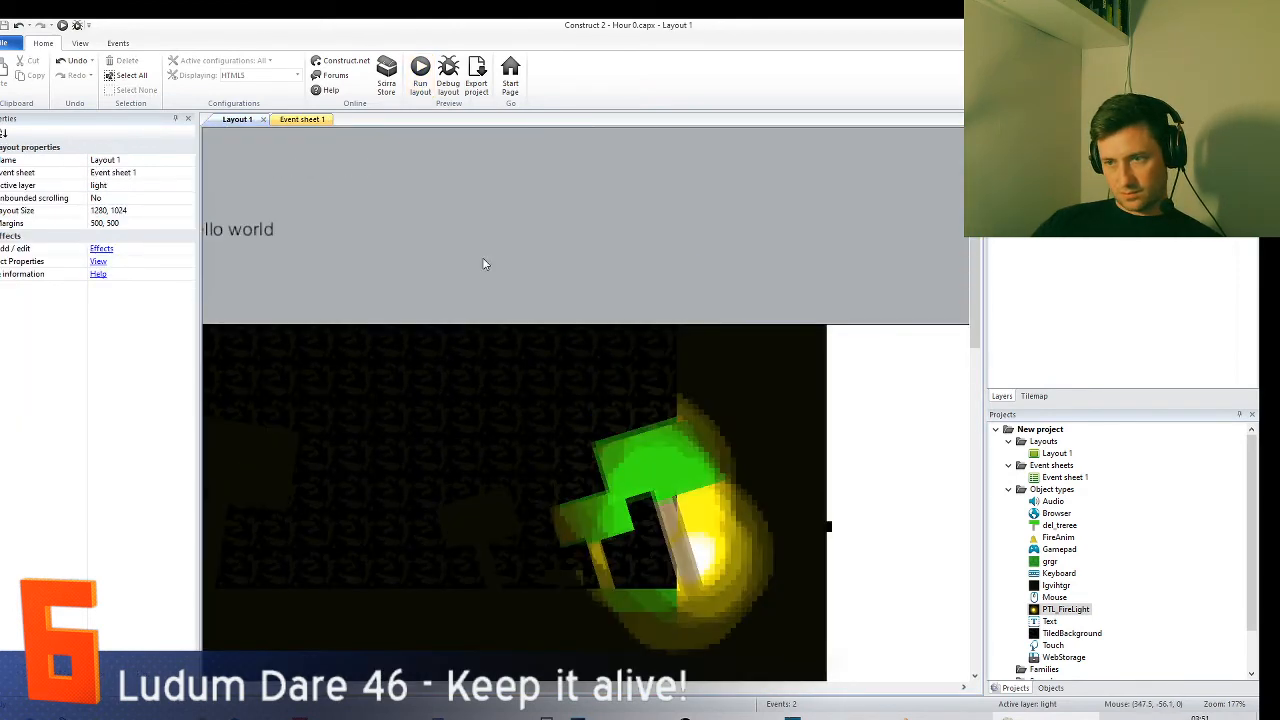
scroll(490, 272, "down", 3)
left_click(767, 444)
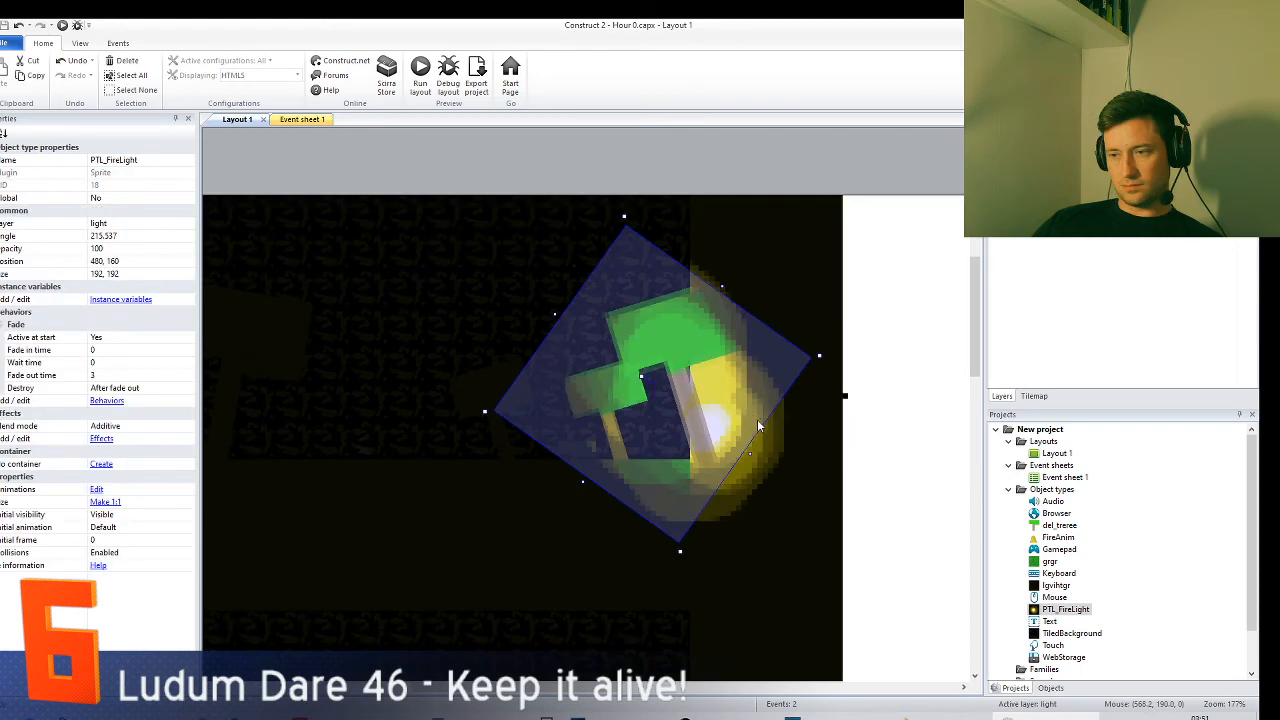
right_click(768, 441)
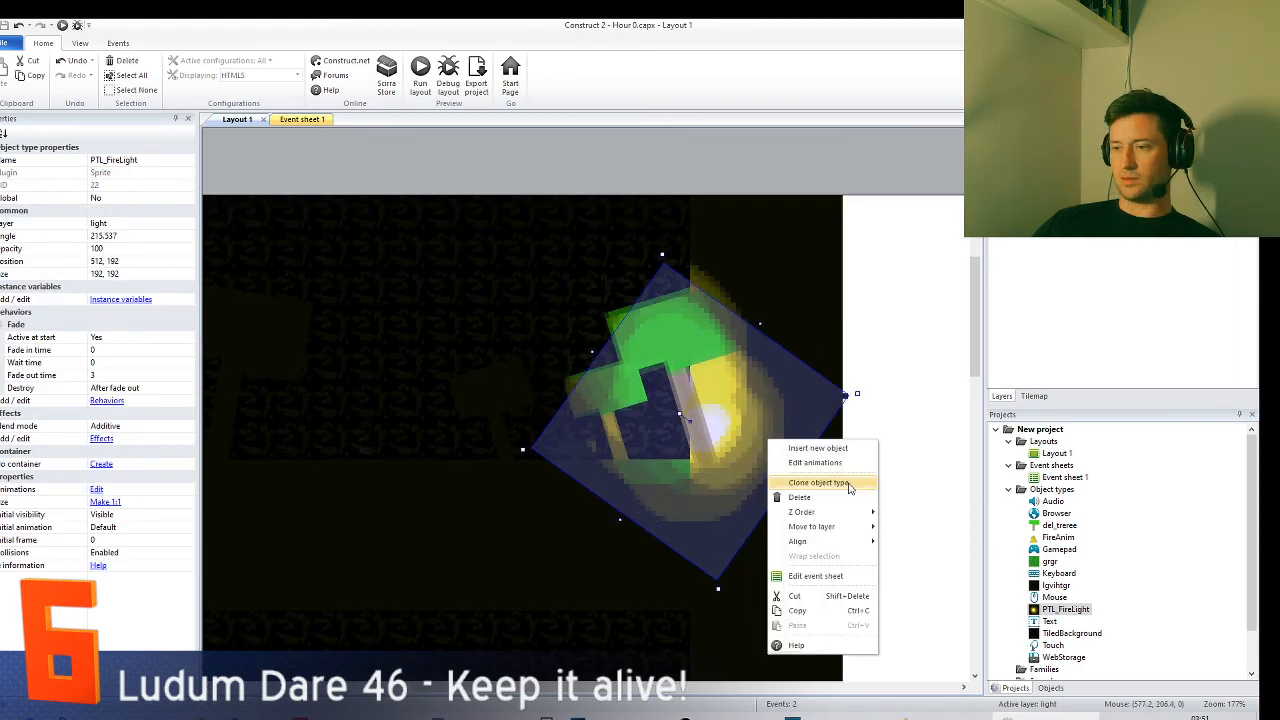
left_click(848, 485)
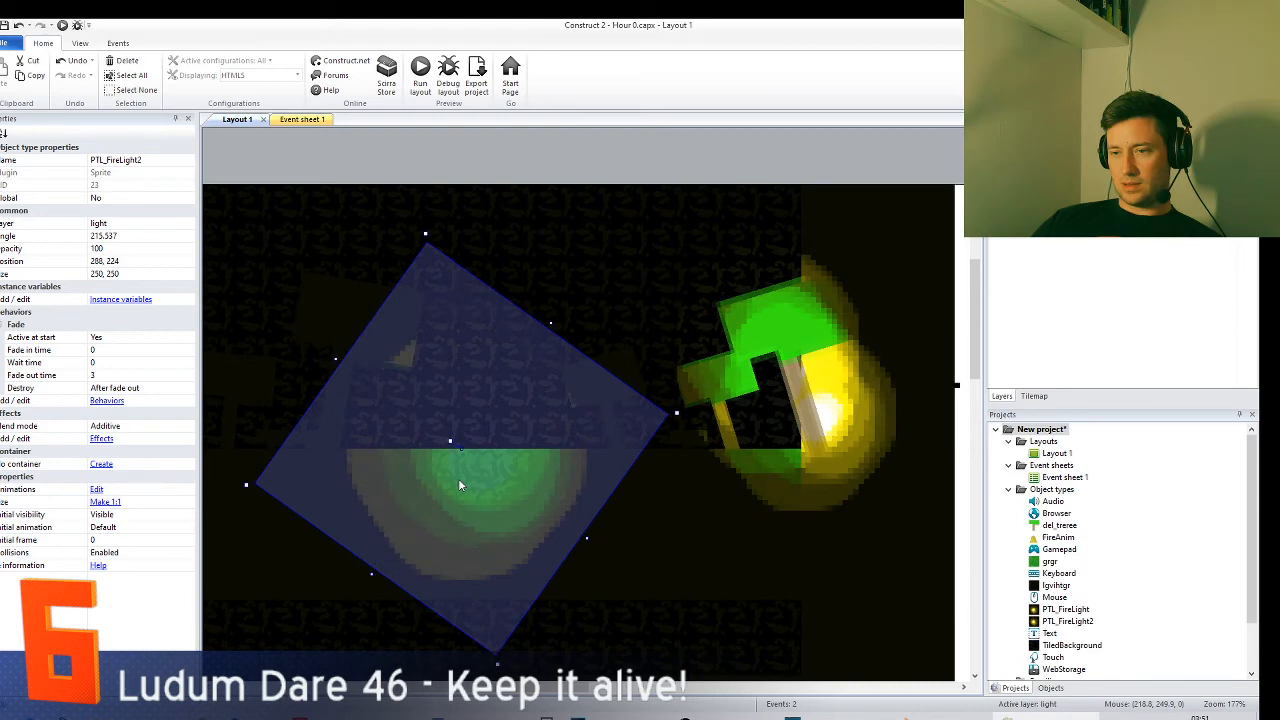
mouse_move(460, 485)
left_mouse_down()
mouse_move(502, 478)
mouse_move(463, 479)
left_mouse_up()
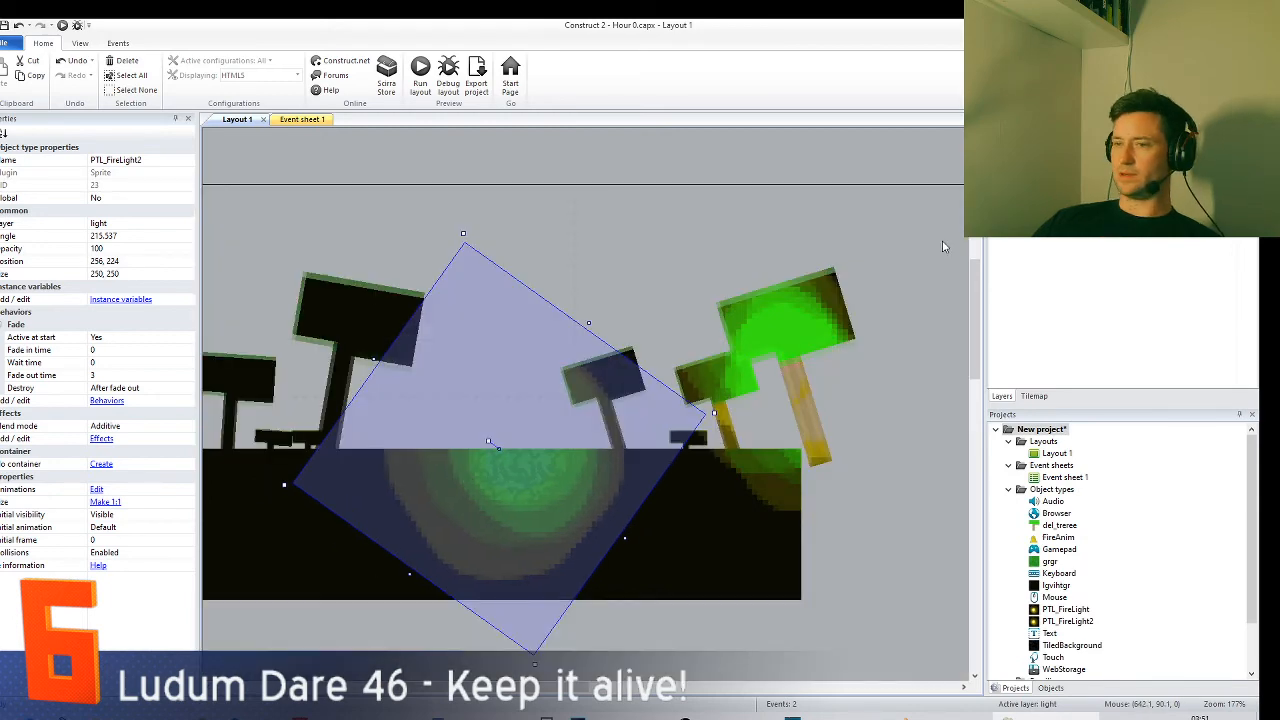
middle_click_drag(594, 308, 619, 302)
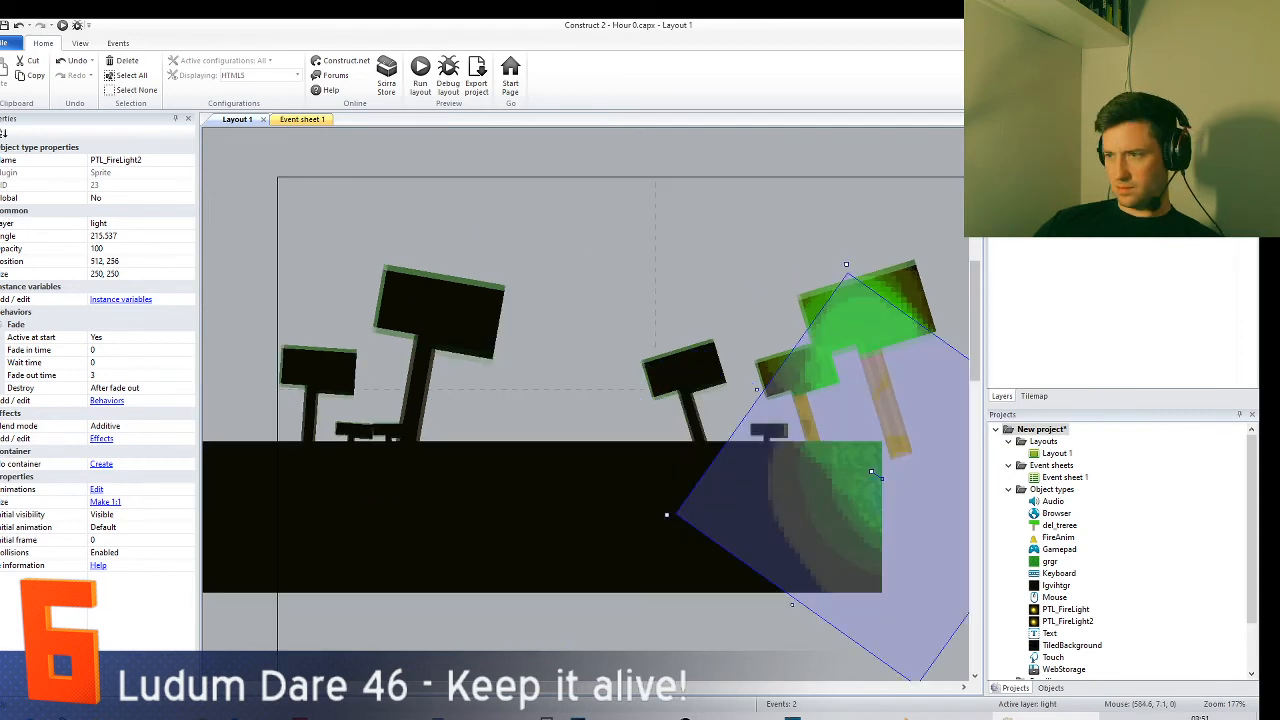
- Move the FireAnim sprite to the action layer
left_click(554, 421)
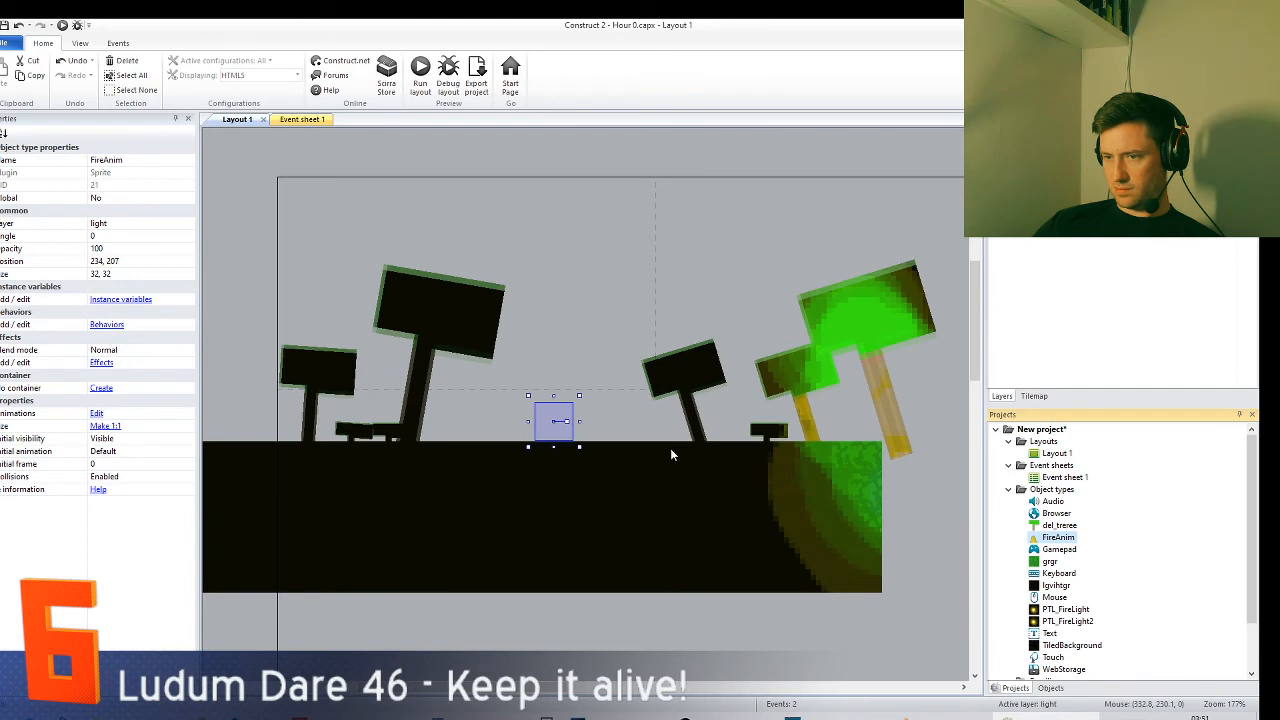
left_click(140, 223)
left_click(160, 263)
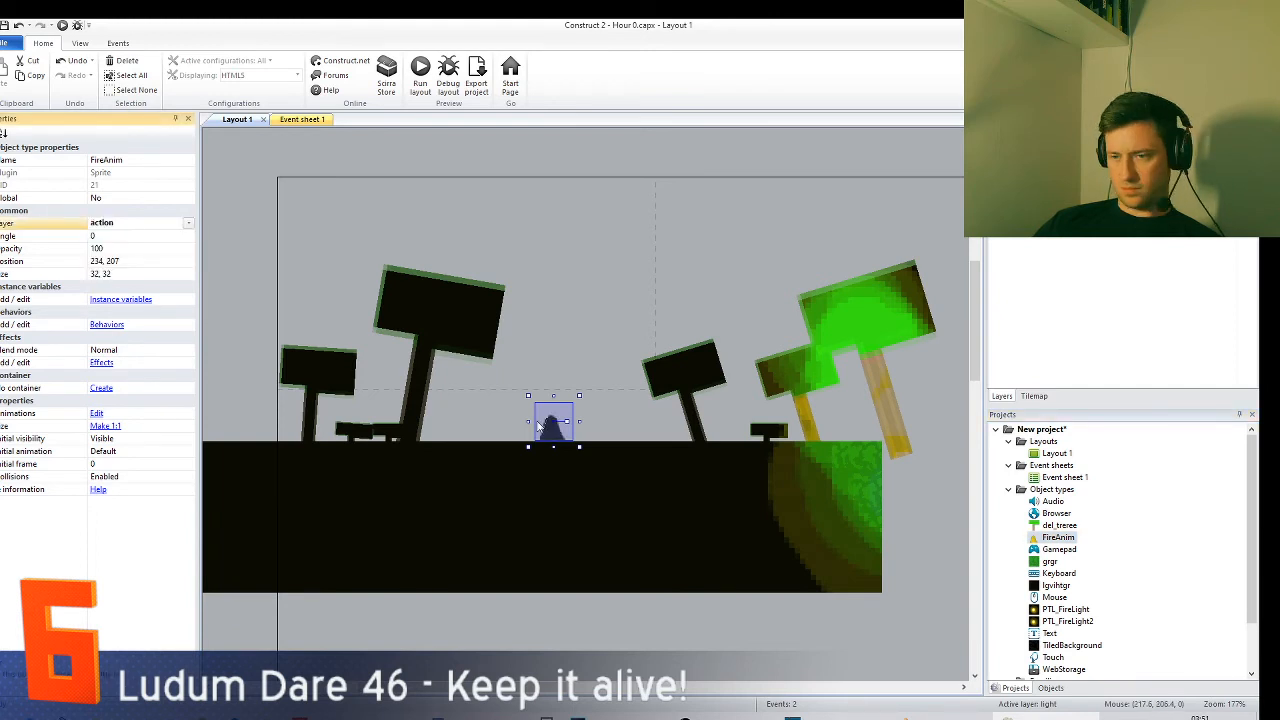